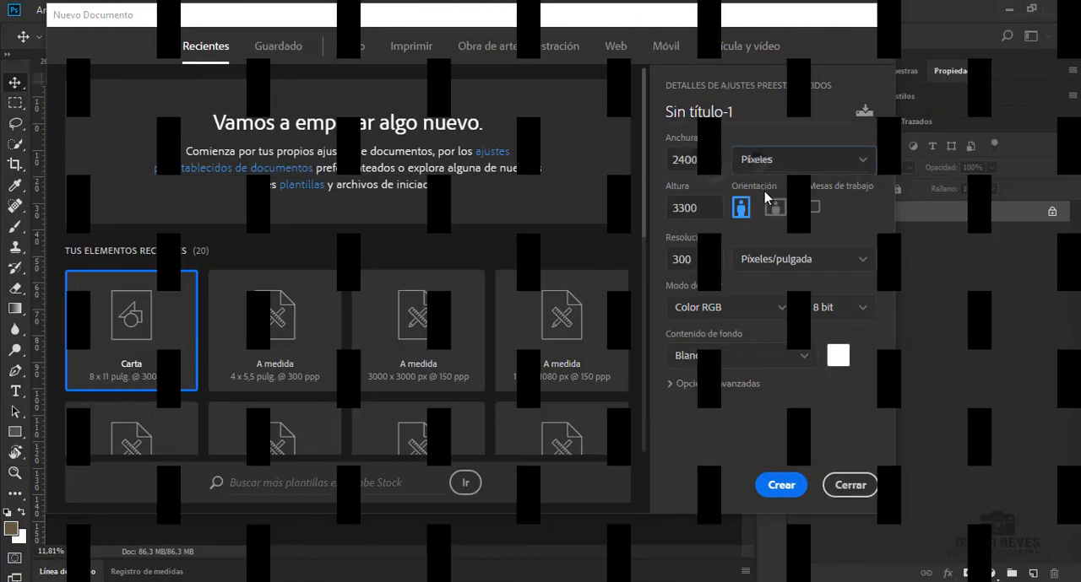
Create a 2500 by 1700 pixel document at 150 pixels per inch, named "My House Big Converse"
double_click(693, 158)
type("2500")
double_click(702, 206)
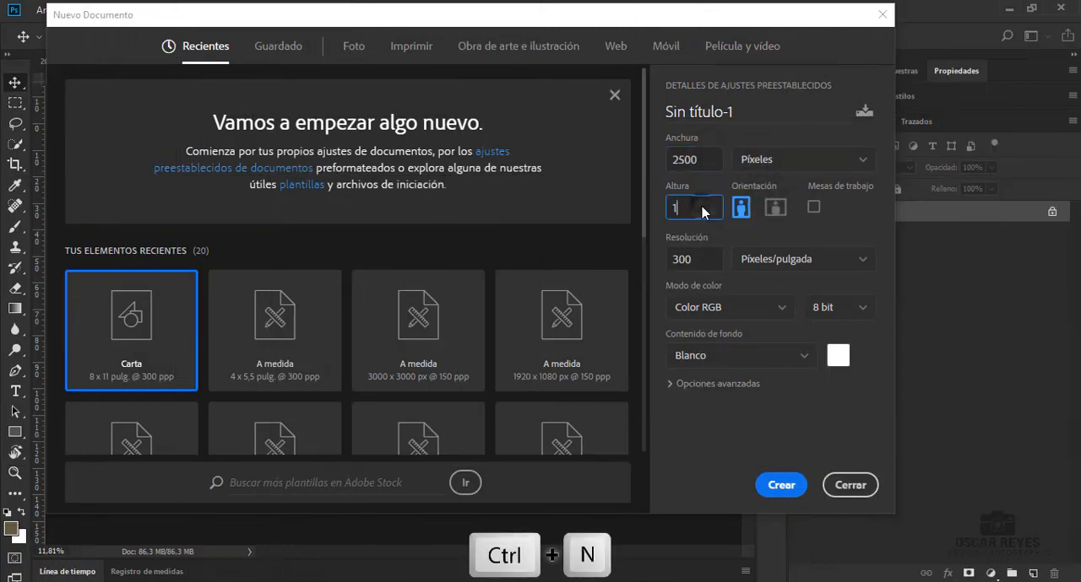
type("1700")
key("Tab")
type("150")
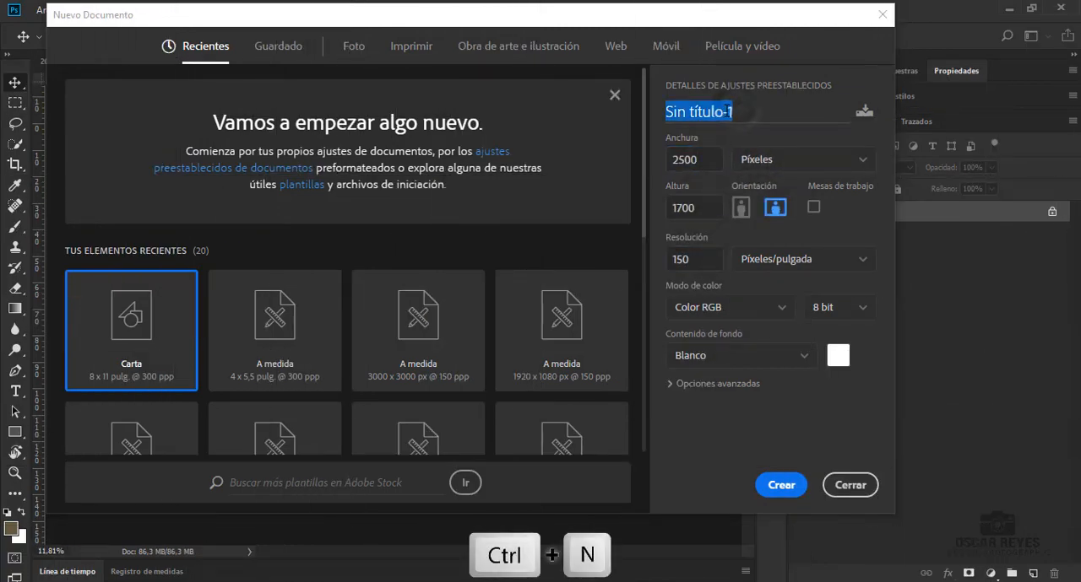
type("My House Big Converse")
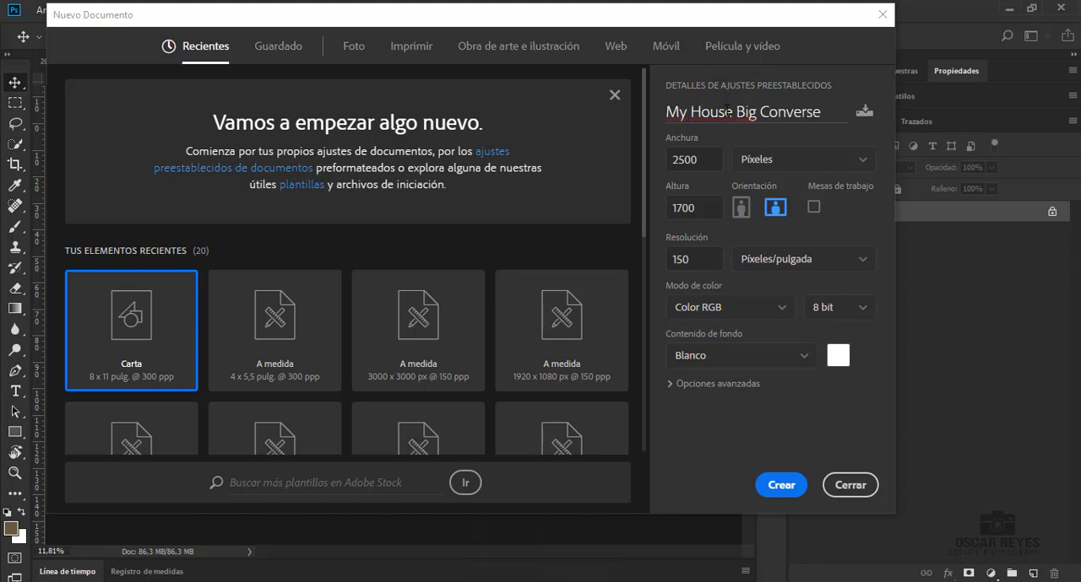
left_click(777, 488)
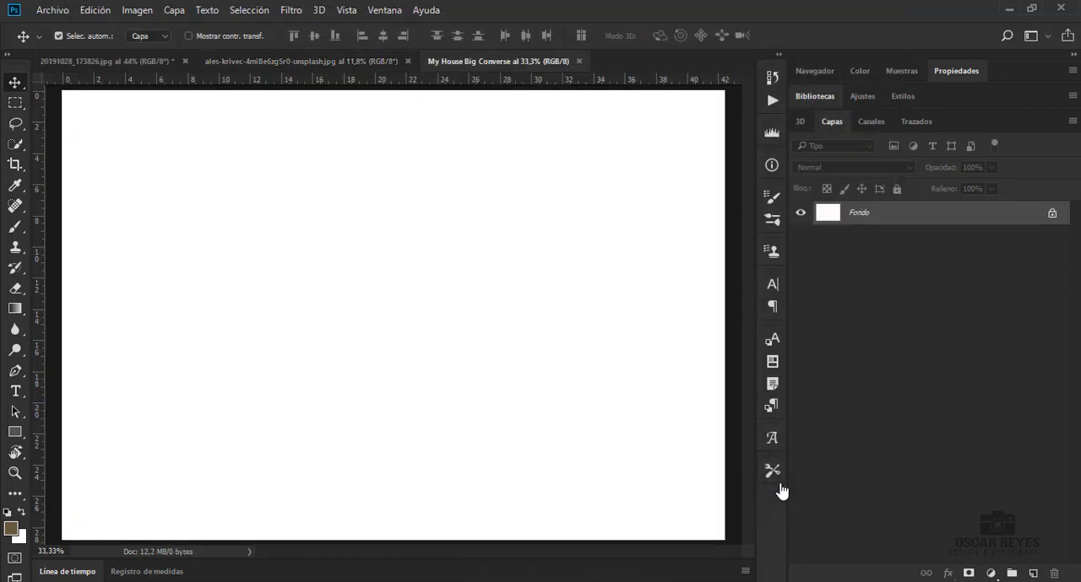
Copy the unlocked mountain landscape photo from its own document into the My House Big Converse document as a new layer
left_click(332, 62)
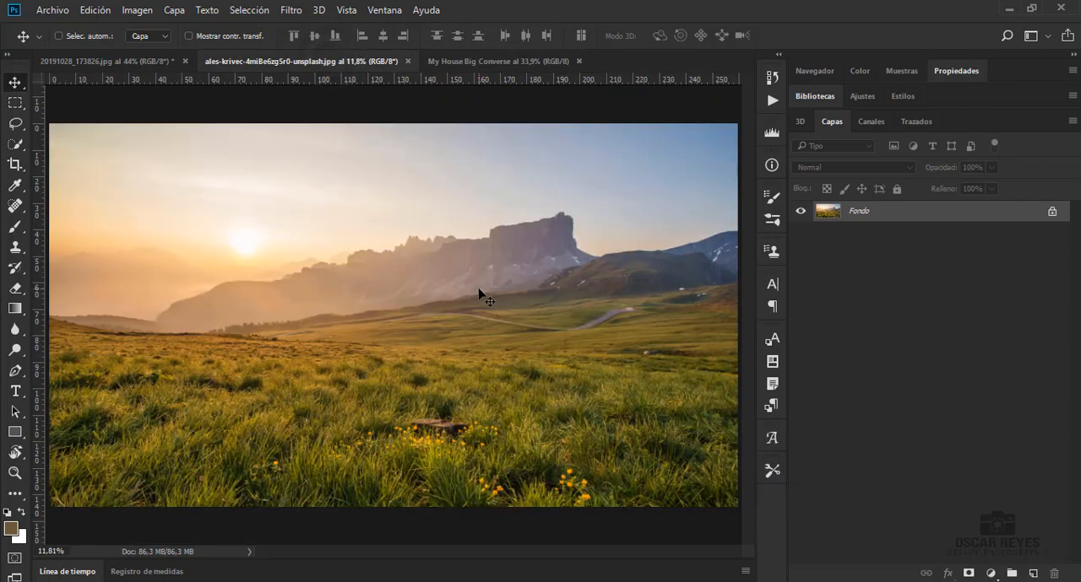
left_click_drag(479, 288, 985, 219)
left_click(510, 274)
left_click_drag(315, 308, 439, 290)
left_click(621, 321)
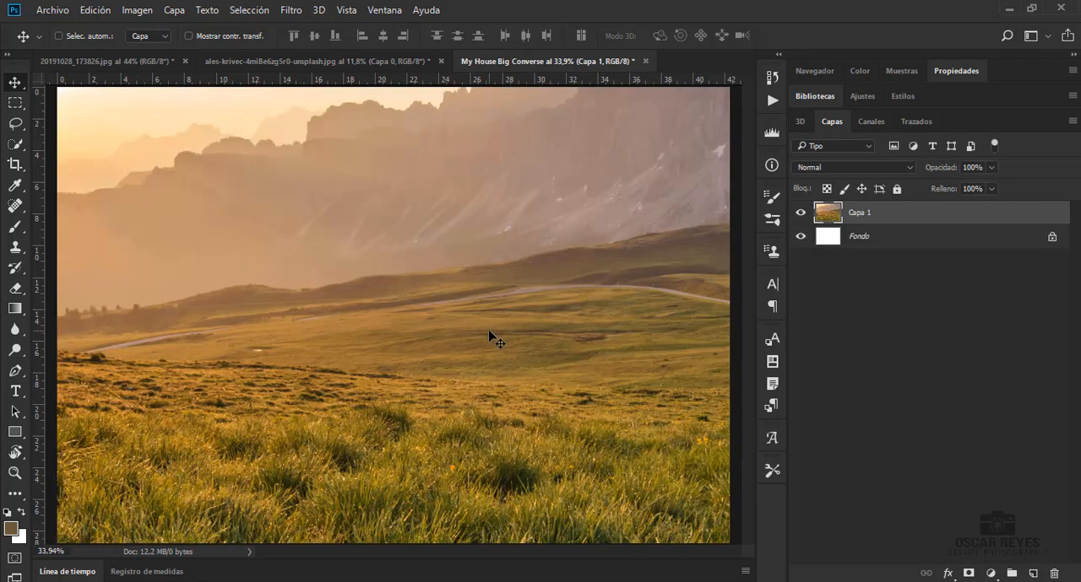
Scale the landscape layer to 37.27% and position it against the canvas's top edge, filling the full width
key("ctrl+minus")
key("ctrl+minus")
key("ctrl+minus")
key("ctrl+minus")
key("ctrl+t")
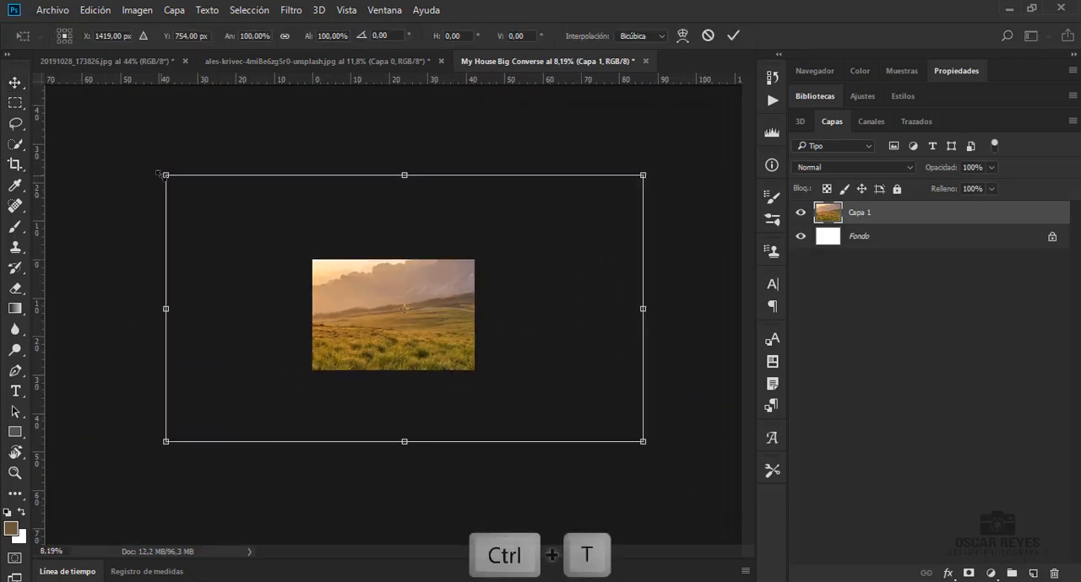
left_click_drag(162, 174, 322, 234)
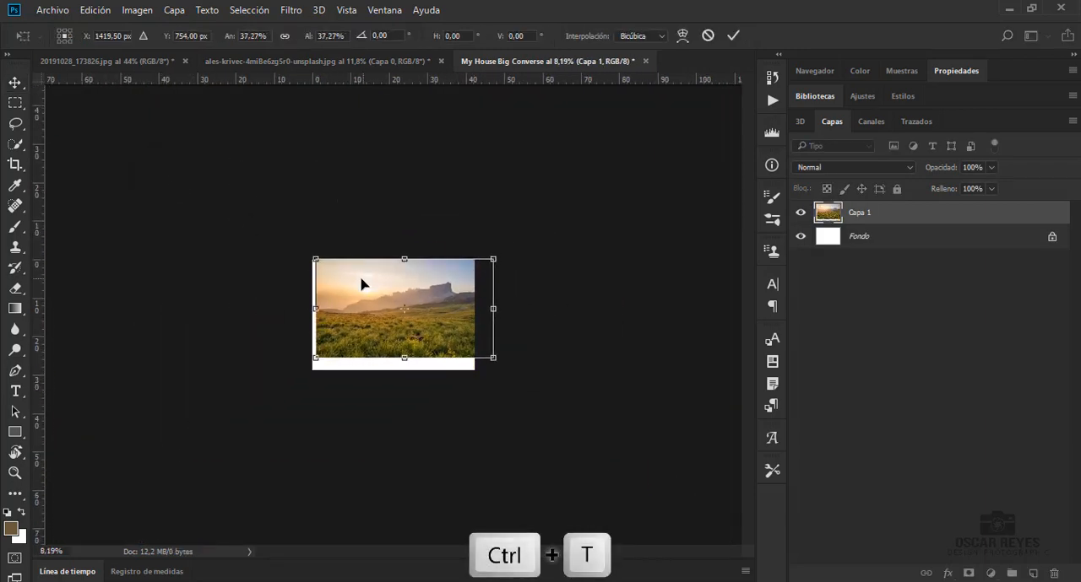
left_click_drag(364, 282, 365, 282)
key("ctrl+0")
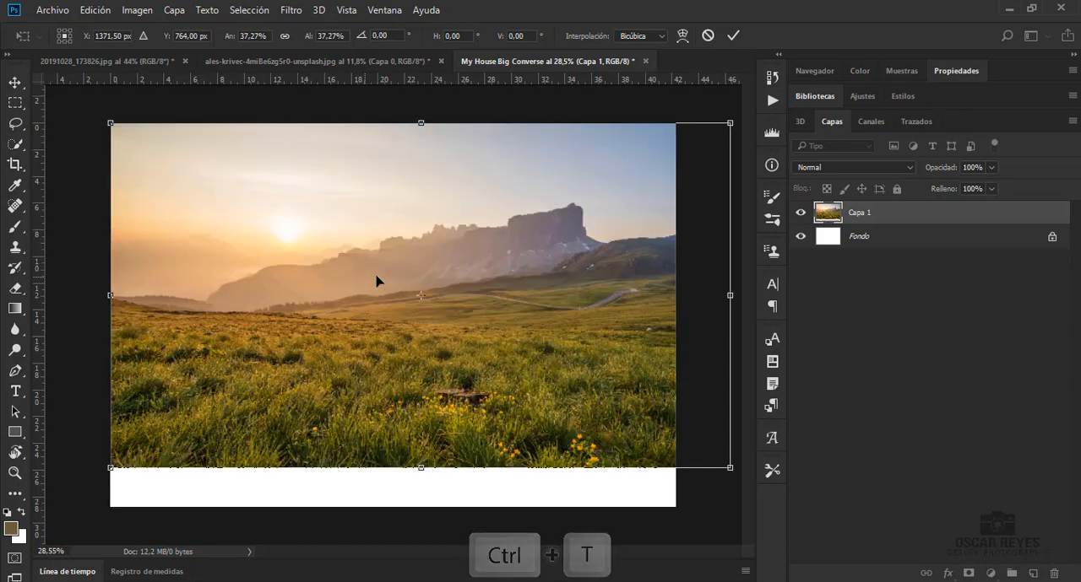
key("Return")
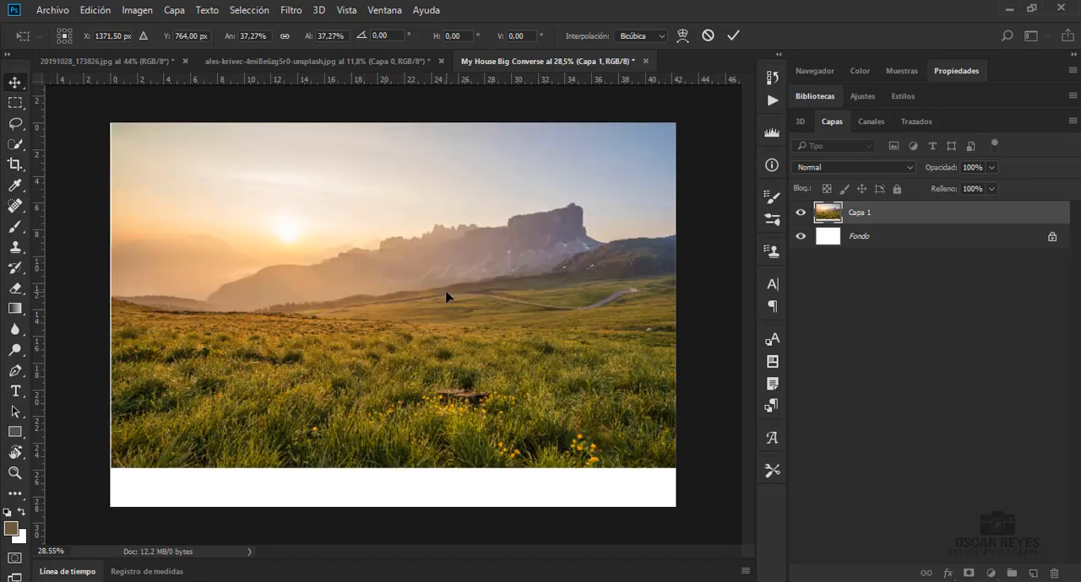
left_click_drag(419, 301, 409, 301)
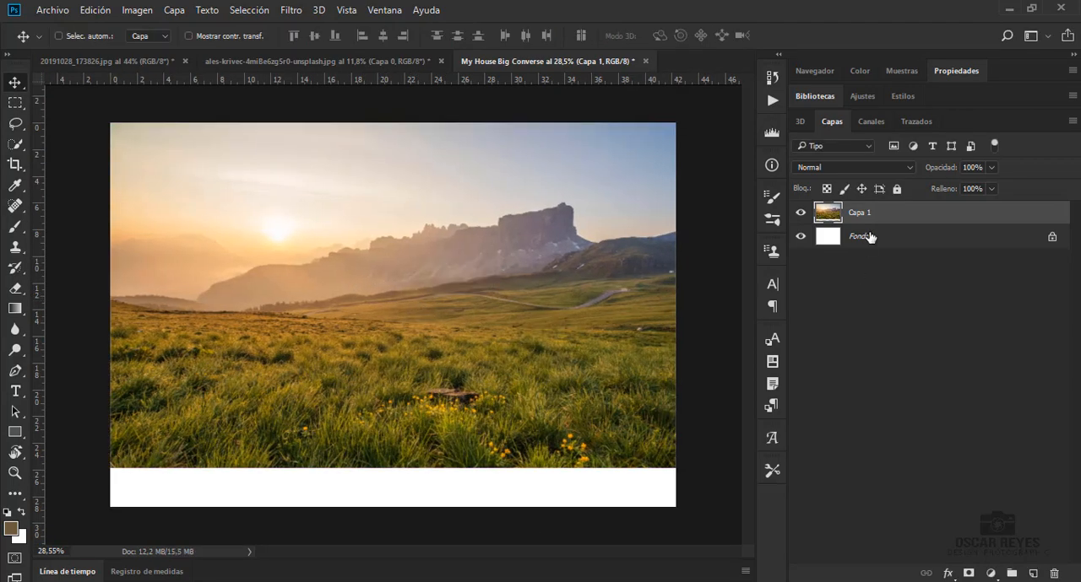
Lasso the grass from below the hills down to the canvas bottom and copy it to a new layer
key("l")
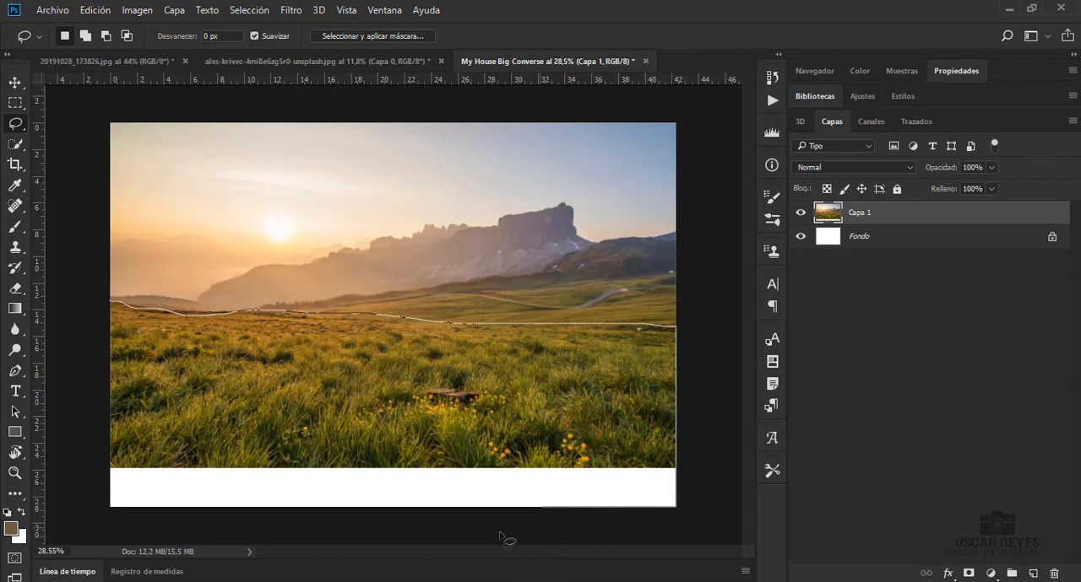
left_click_drag(74, 499, 73, 309)
key("ctrl+j")
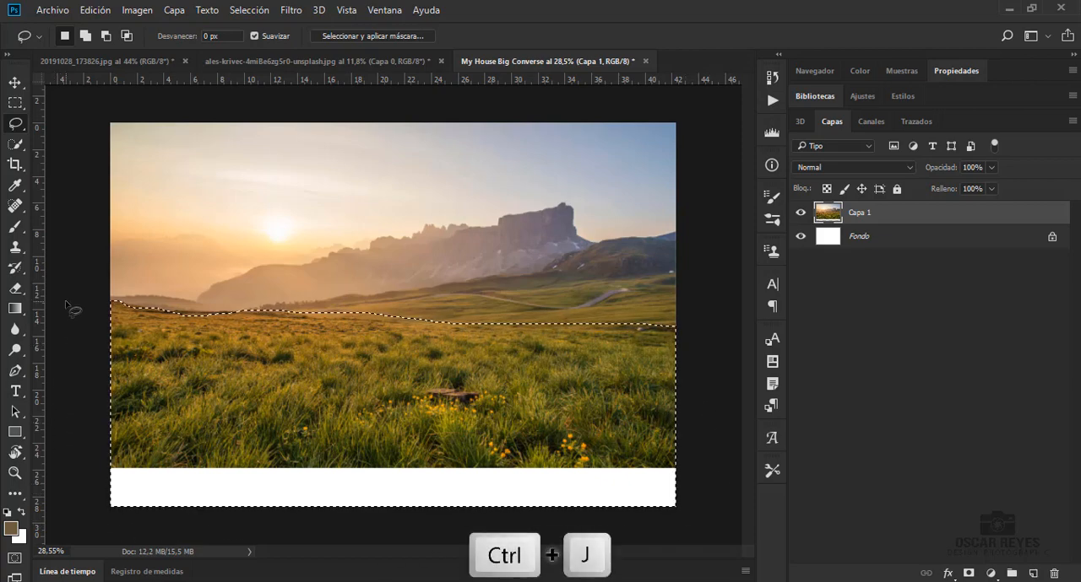
Warp the copied grass layer, stretching its lower edge down past the canvas bottom to cover the white strip
key("ctrl+t")
right_click(409, 136)
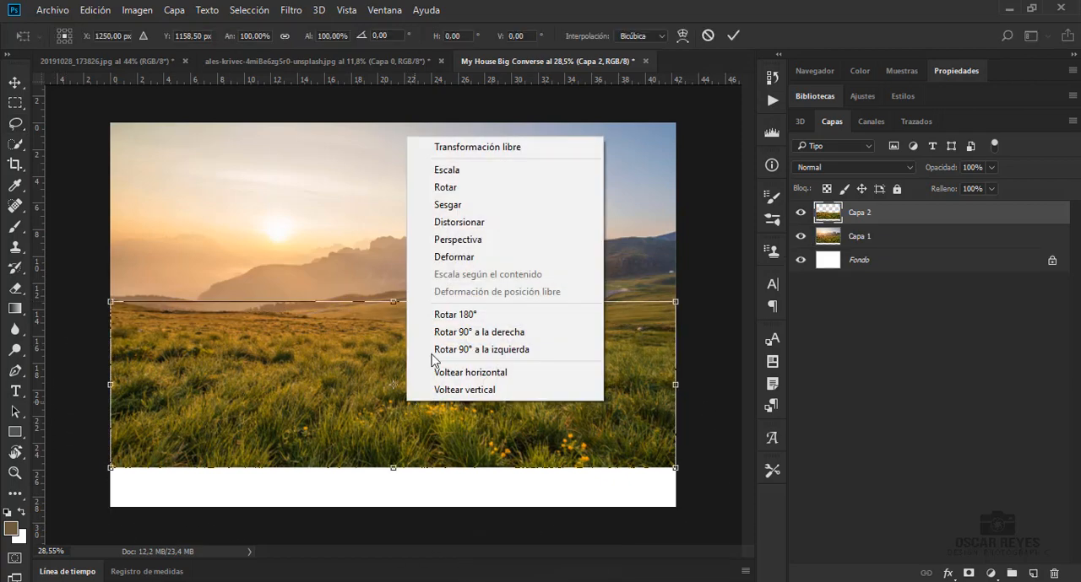
left_click(463, 257)
scroll(615, 454, "down", 2)
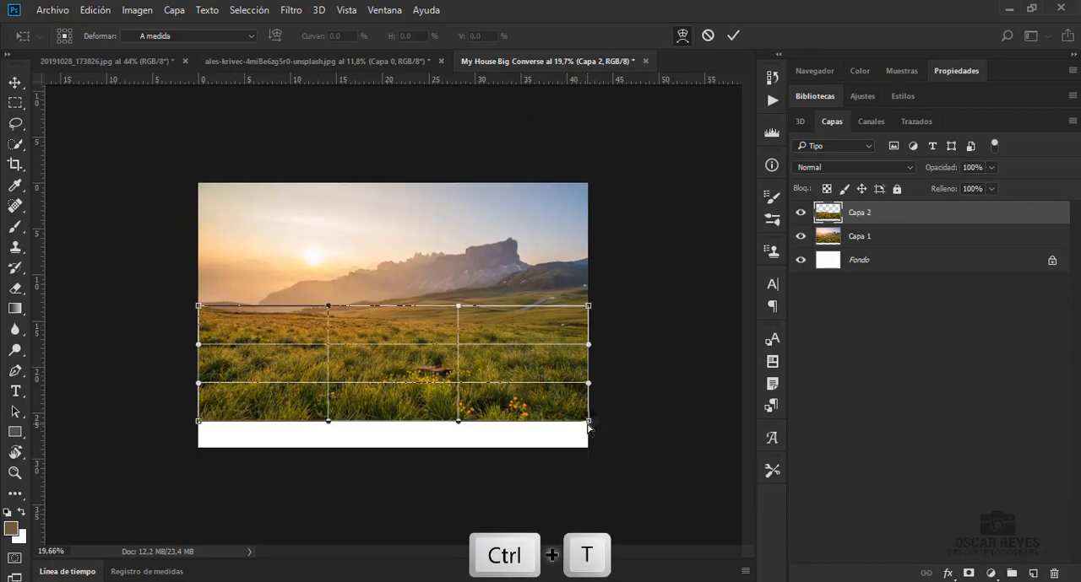
left_click_drag(588, 422, 596, 461)
left_click_drag(459, 422, 455, 457)
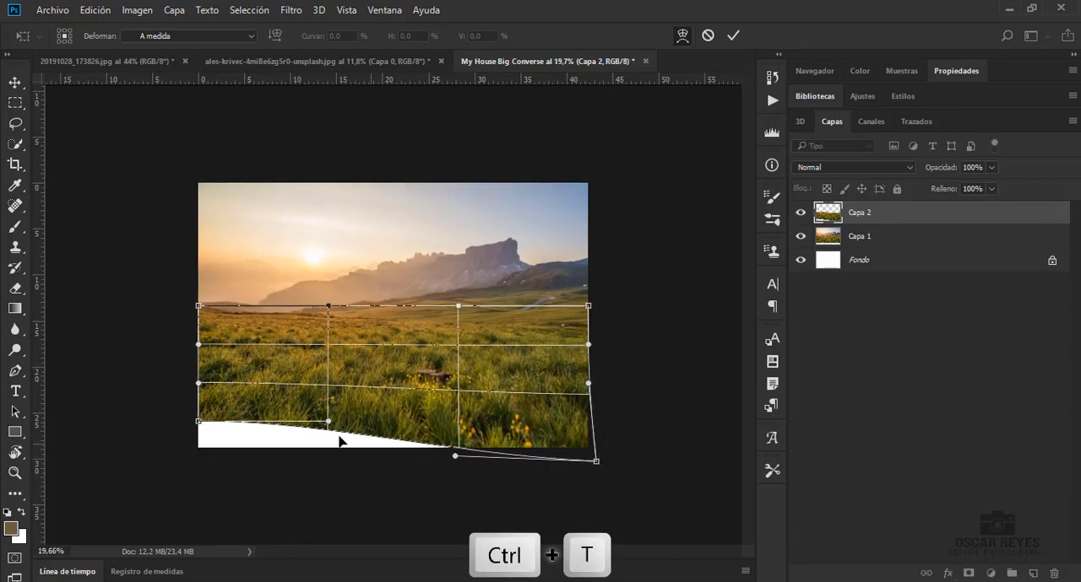
left_click_drag(328, 422, 325, 462)
left_click_drag(198, 421, 195, 454)
left_click_drag(321, 463, 315, 453)
left_click_drag(596, 461, 592, 456)
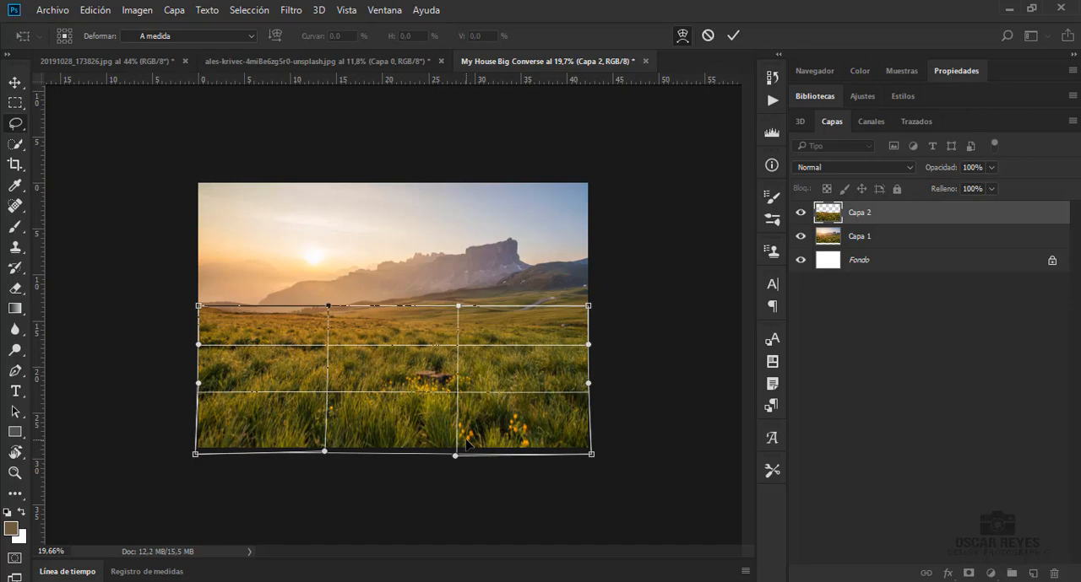
key("Return")
key("ctrl+0")
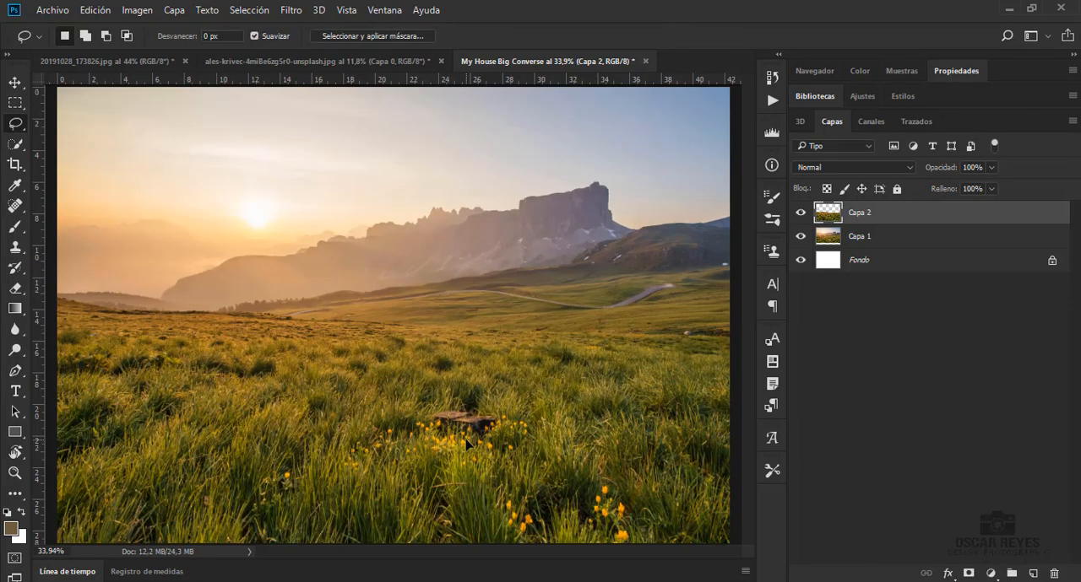
Compare the image with and without the stretched grass, and merge Capa 2 with Capa 1
left_click(802, 213)
left_click(802, 213)
key("ctrl+e")
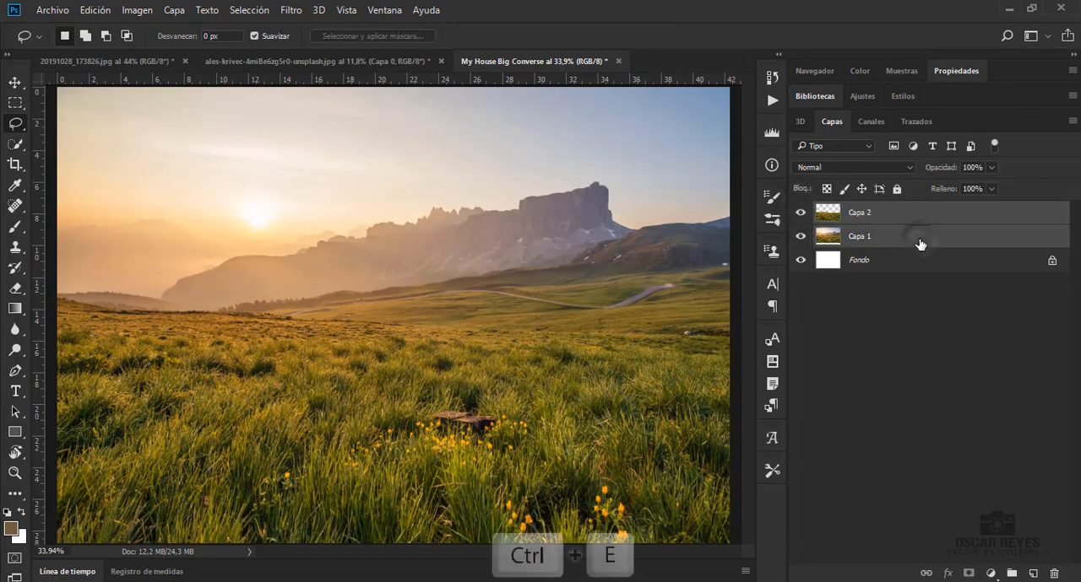
Start a Field Blur on the merged landscape and add a second pin on the grass with 0 px blur
left_click(14, 82)
left_click(290, 9)
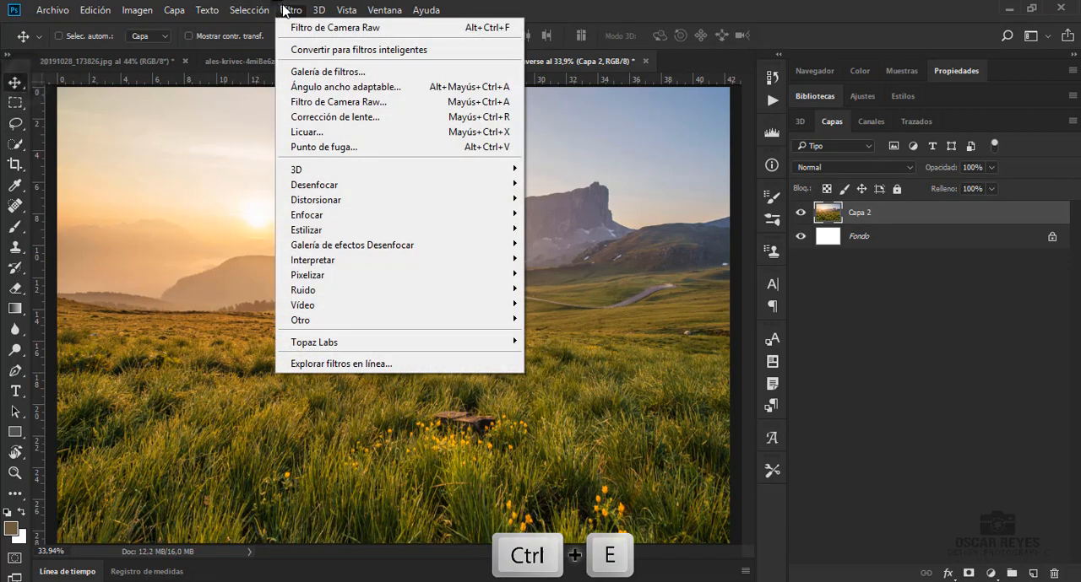
mouse_move(329, 190)
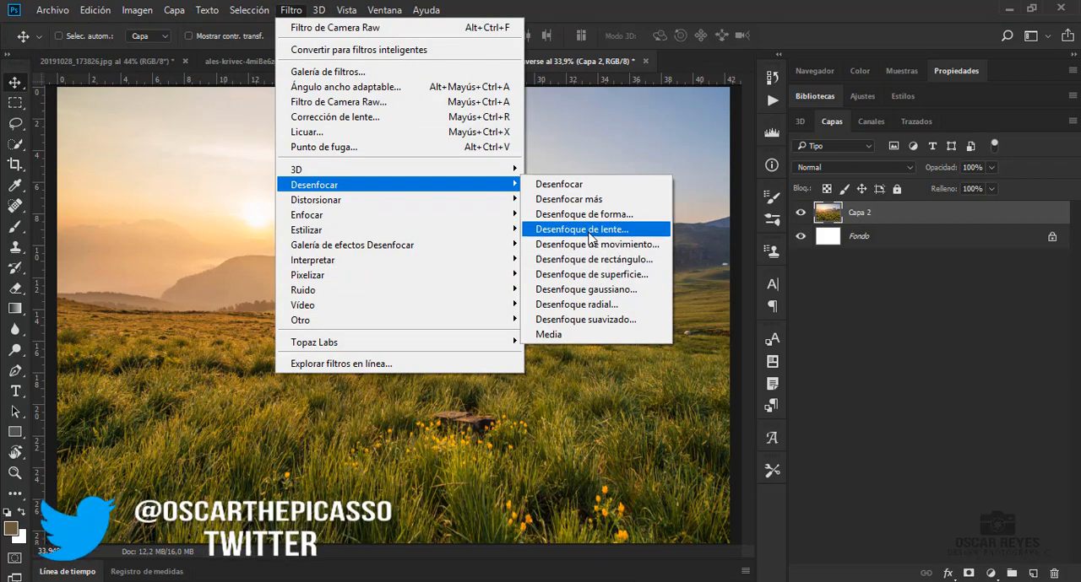
mouse_move(422, 245)
left_click(603, 244)
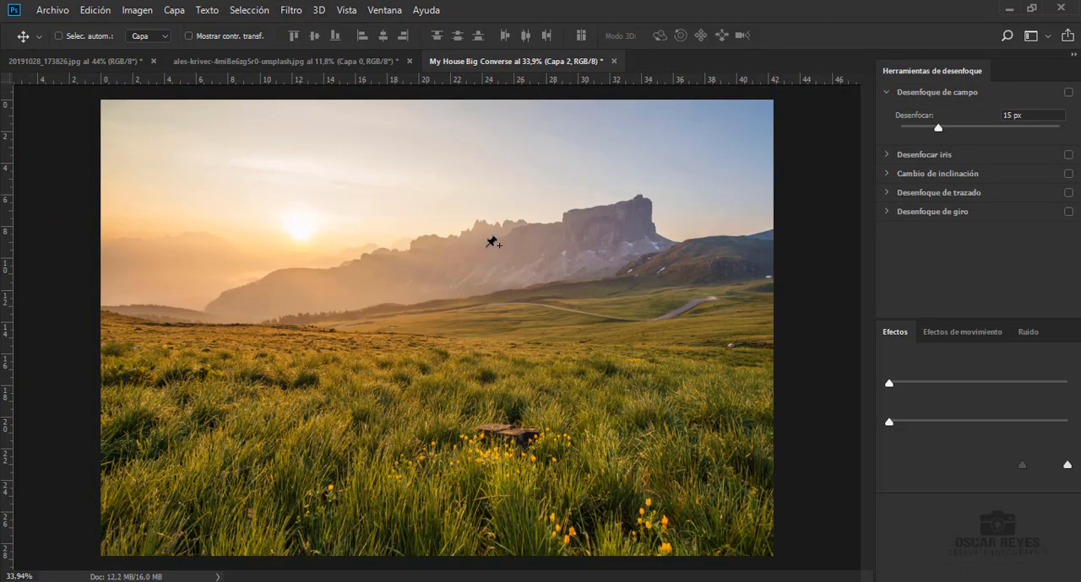
left_click(435, 408)
left_click_drag(441, 418, 440, 383)
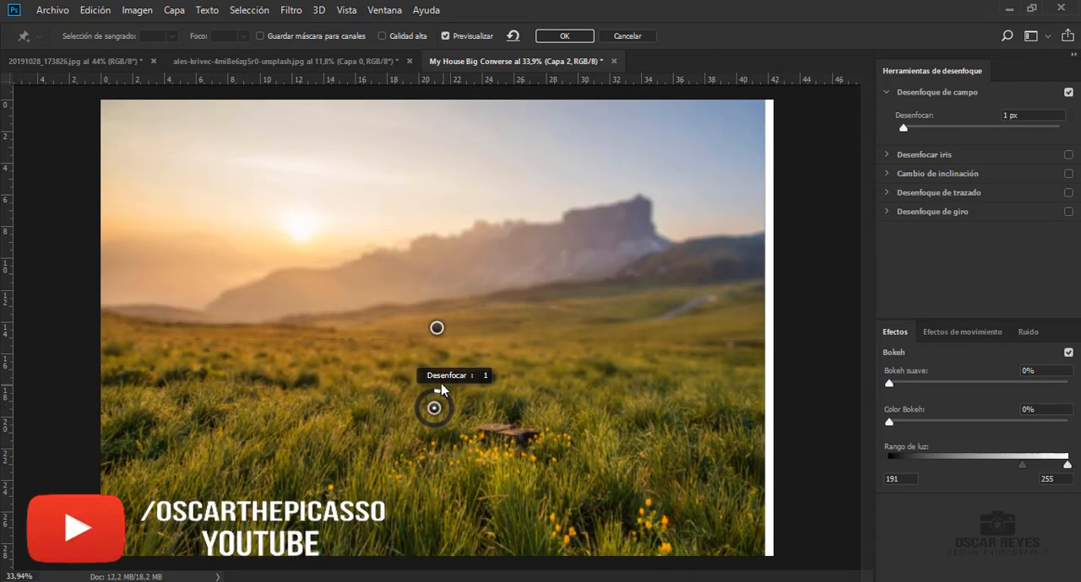
Move the original blur pin up onto the mountains, set its blur to 9 px, and apply the Field Blur
left_click(436, 328)
left_click_drag(437, 329, 446, 275)
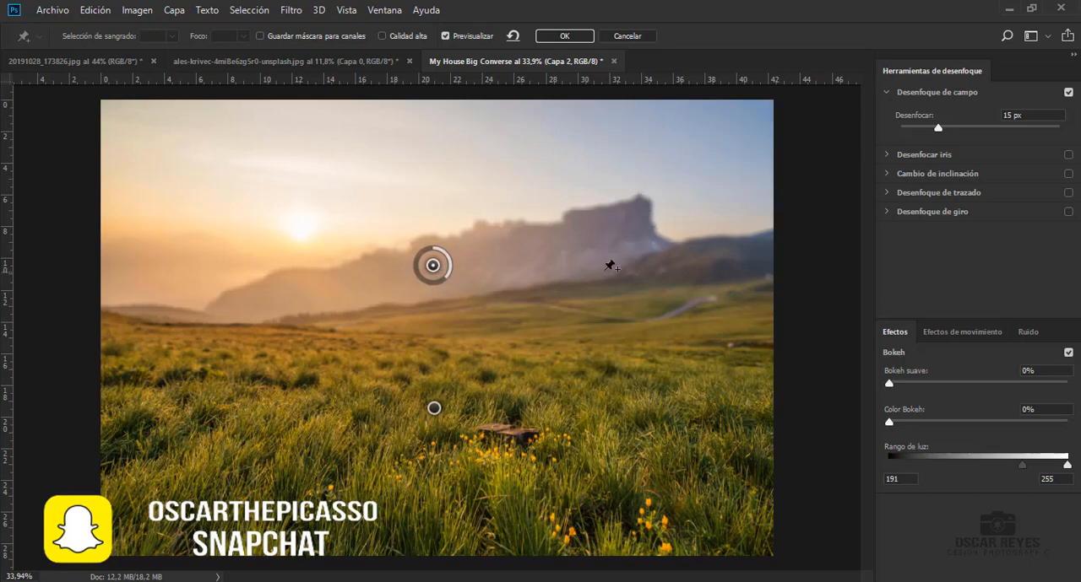
mouse_move(937, 128)
left_mouse_down()
mouse_move(935, 139)
mouse_move(1010, 135)
mouse_move(942, 133)
left_mouse_up()
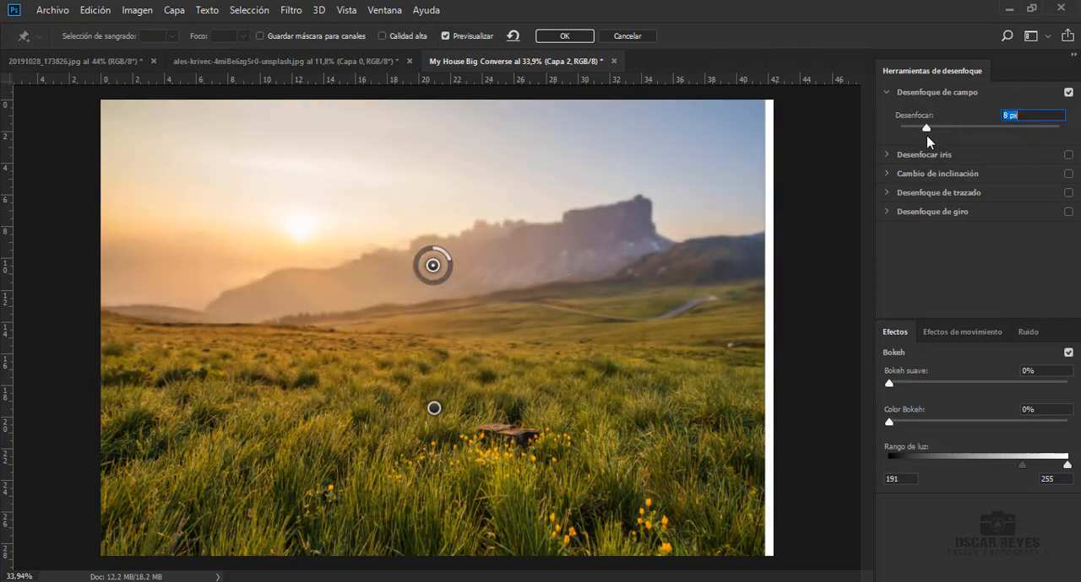
left_click_drag(926, 135, 928, 132)
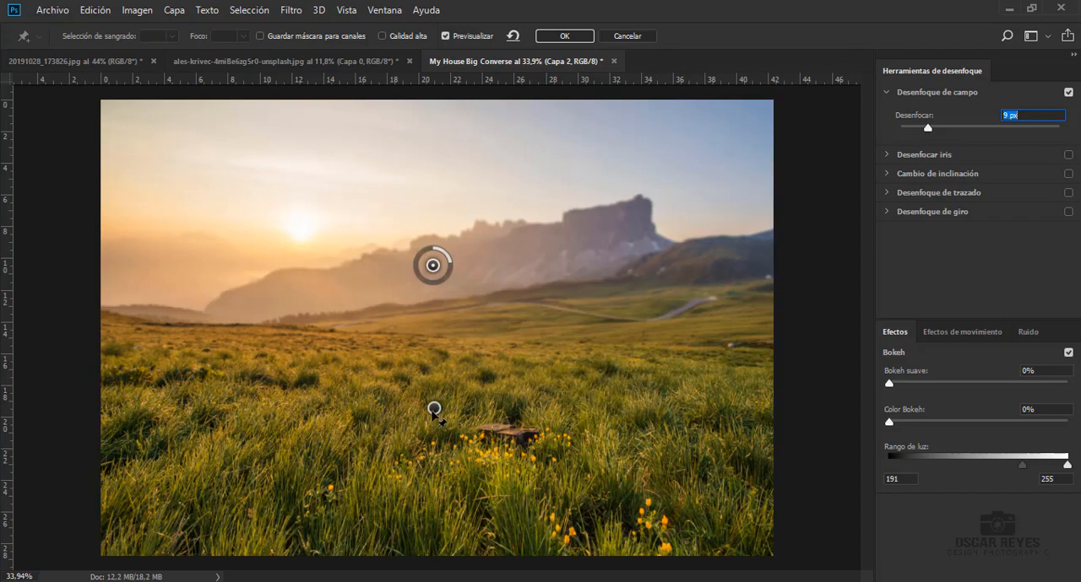
left_click(433, 411)
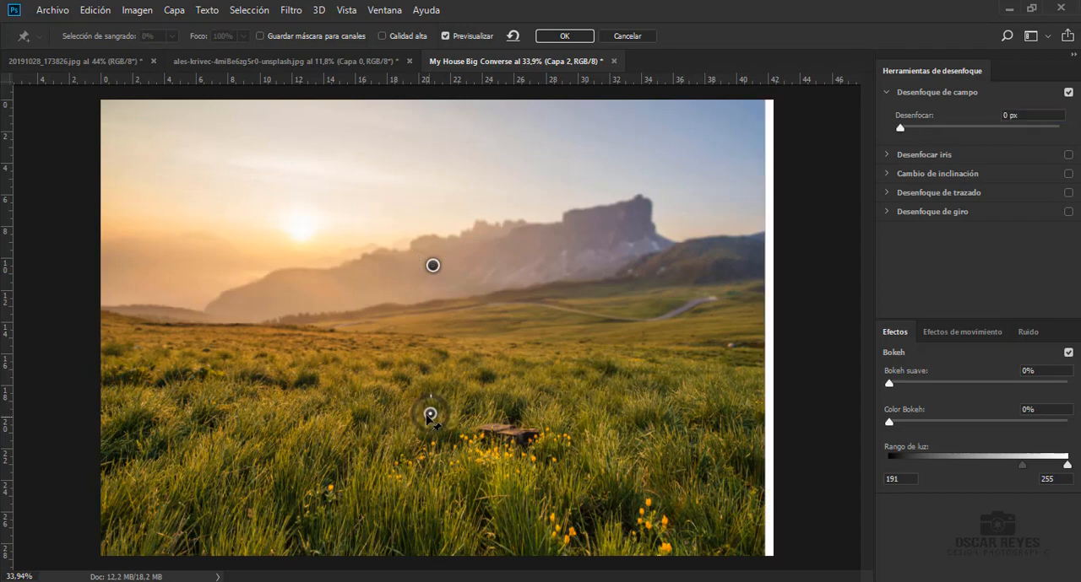
left_click(565, 36)
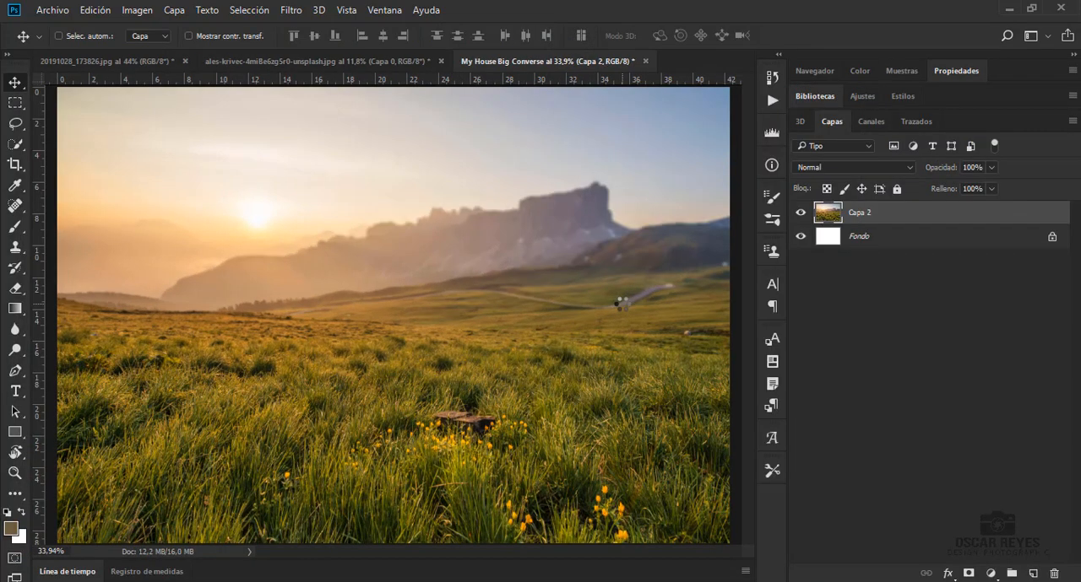
Add a Hue/Saturation adjustment layer above the landscape with the saturation set to -27
left_click(990, 573)
left_click(977, 377)
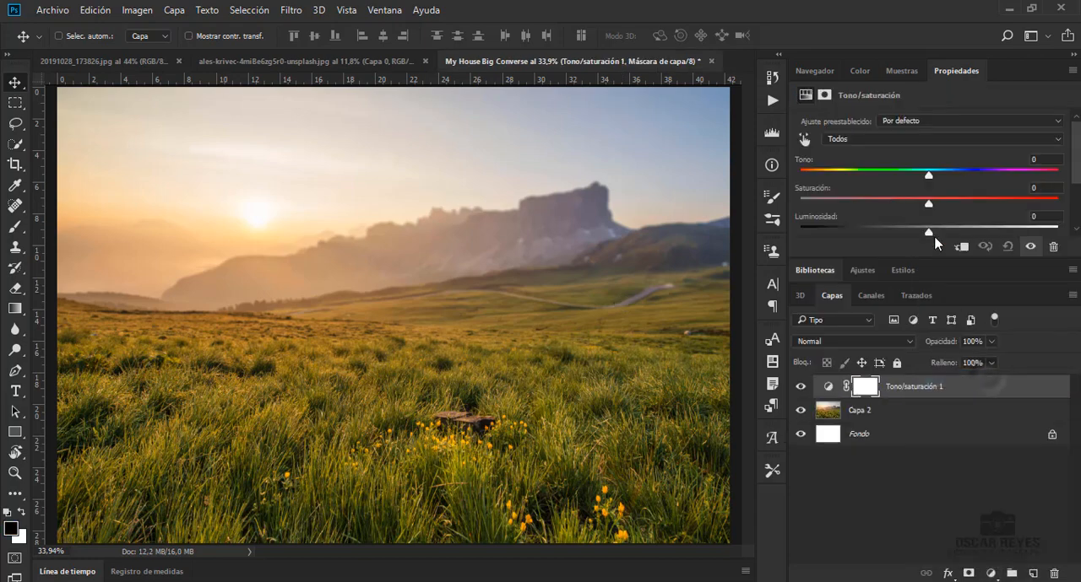
left_click_drag(905, 212, 898, 216)
left_click(956, 389)
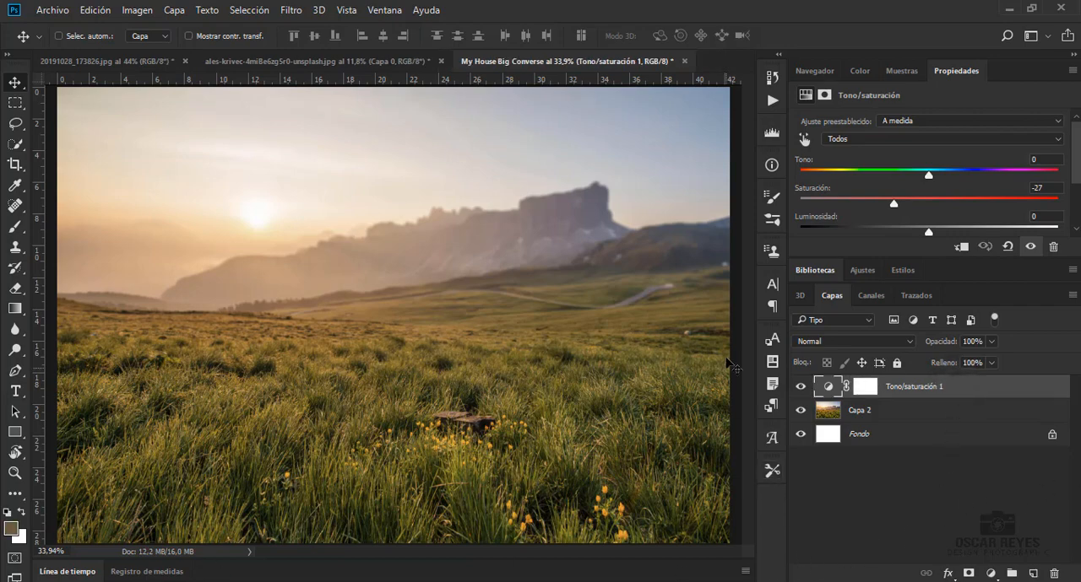
Paint black around the sun on the Hue/Saturation mask with a soft 1102 px brush at 25% opacity
key("b")
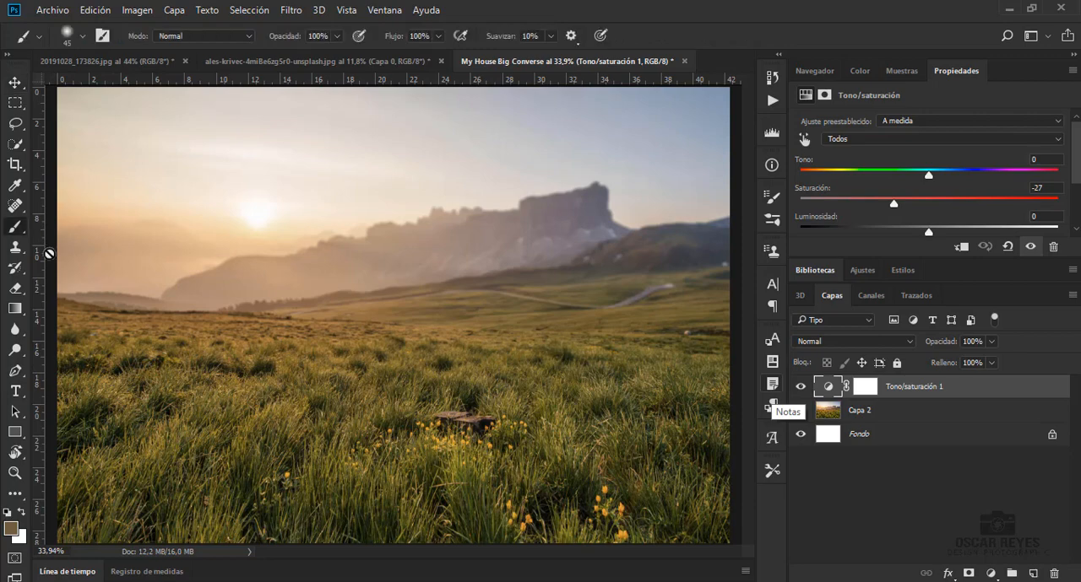
key("b")
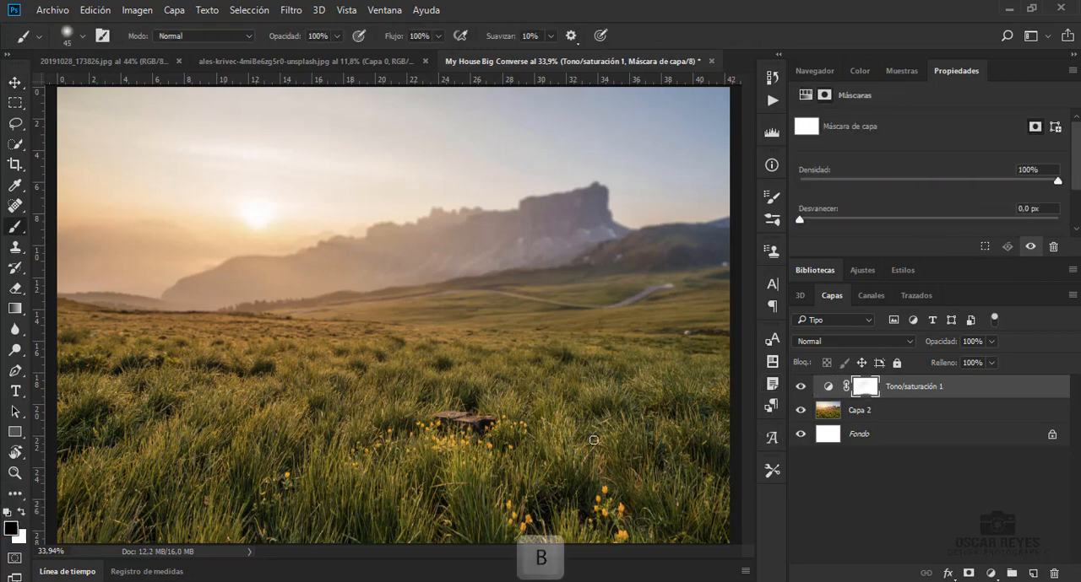
right_click(460, 263)
left_click_drag(602, 300, 607, 299)
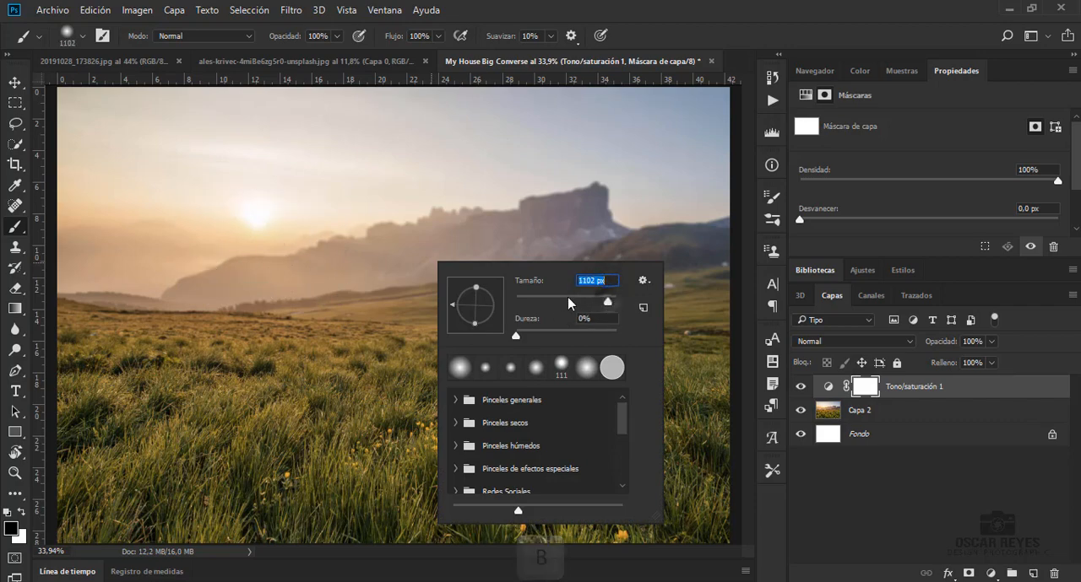
left_click(243, 231)
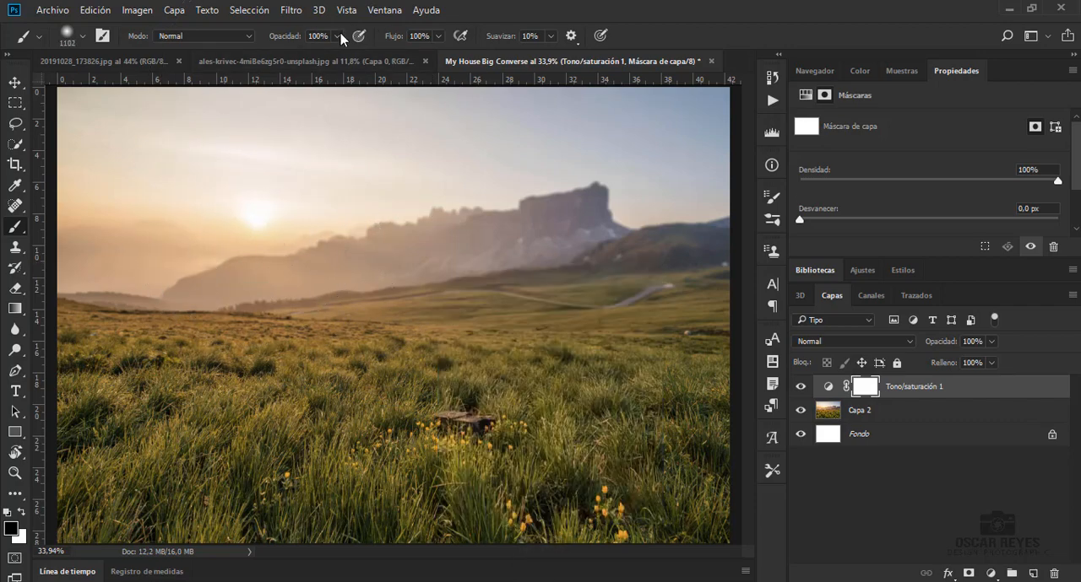
left_click(282, 55)
left_click(256, 238)
mouse_move(253, 238)
left_mouse_down()
mouse_move(217, 232)
mouse_move(307, 245)
left_mouse_up()
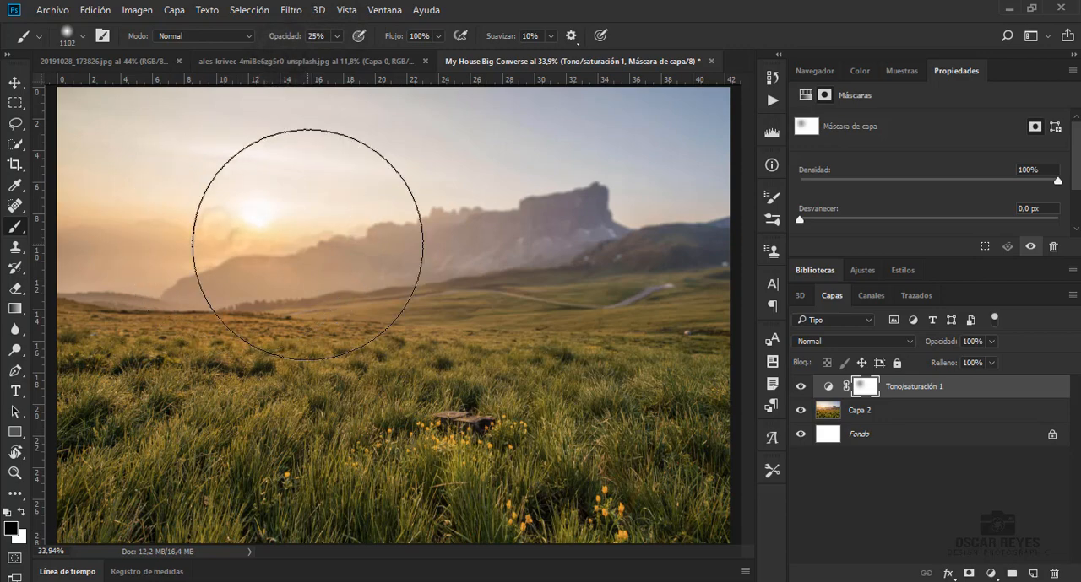
Paint black over the sun and mountains on the Hue/Saturation mask with a soft 900 px brush at 54% opacity
right_click(278, 213)
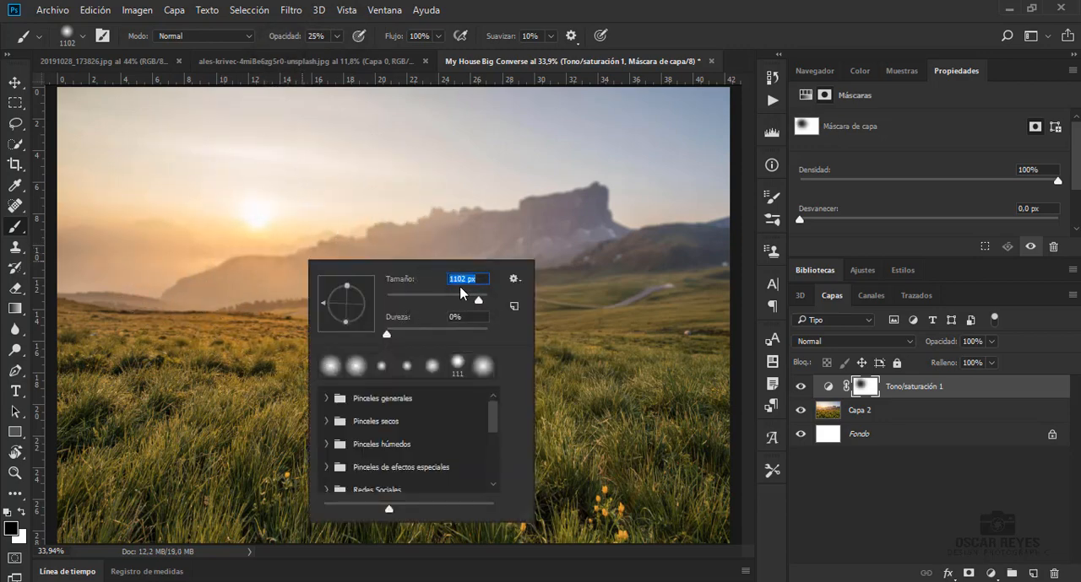
key("Return")
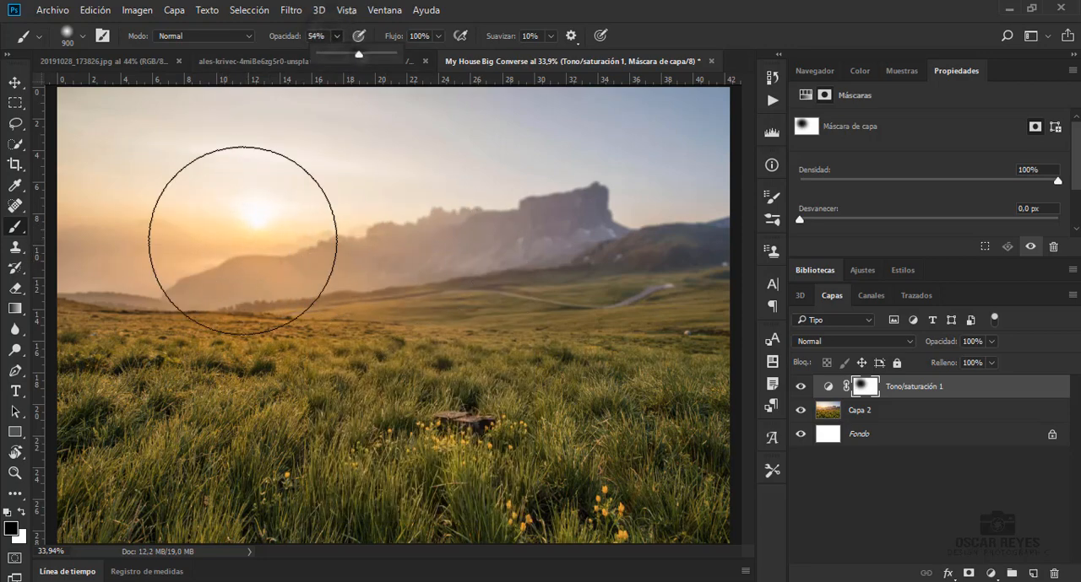
left_click_drag(244, 249, 147, 221)
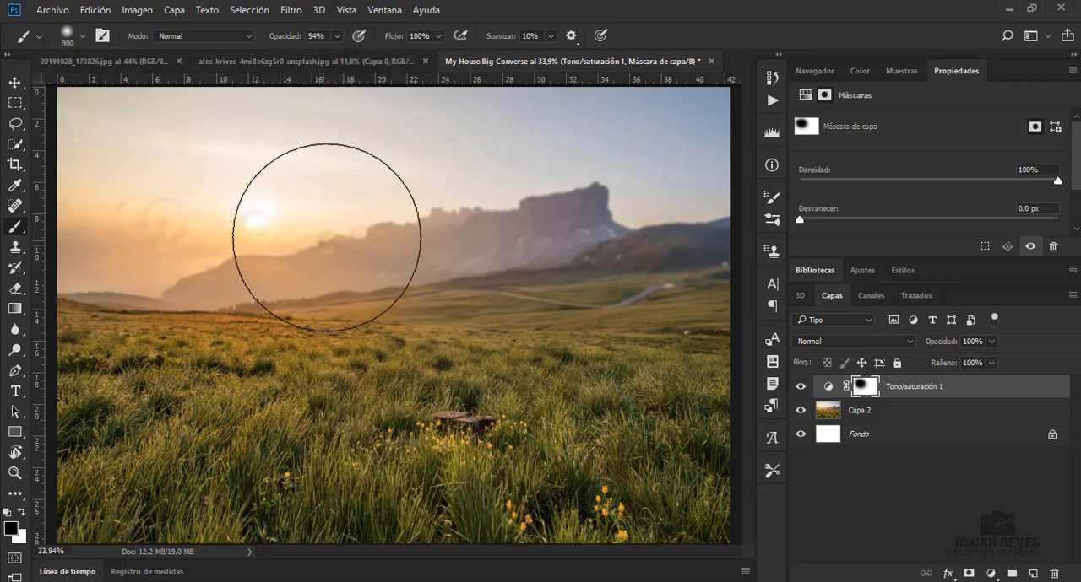
mouse_move(327, 237)
left_mouse_down()
mouse_move(354, 230)
mouse_move(195, 217)
mouse_move(333, 228)
mouse_move(365, 256)
mouse_move(469, 272)
mouse_move(338, 277)
mouse_move(335, 263)
mouse_move(223, 234)
mouse_move(176, 190)
mouse_move(276, 214)
mouse_move(214, 214)
mouse_move(173, 174)
mouse_move(313, 209)
mouse_move(396, 212)
left_mouse_up()
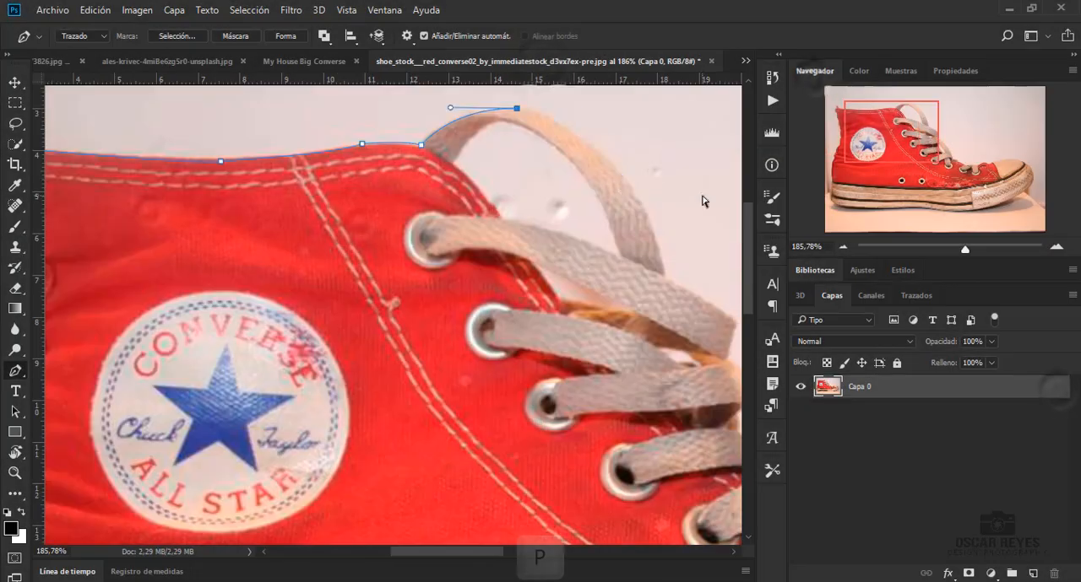
Trace the red Converse shoe's outline with the Pen tool from the laces around the toe and along the sole to the heel
key("p")
left_click(583, 448)
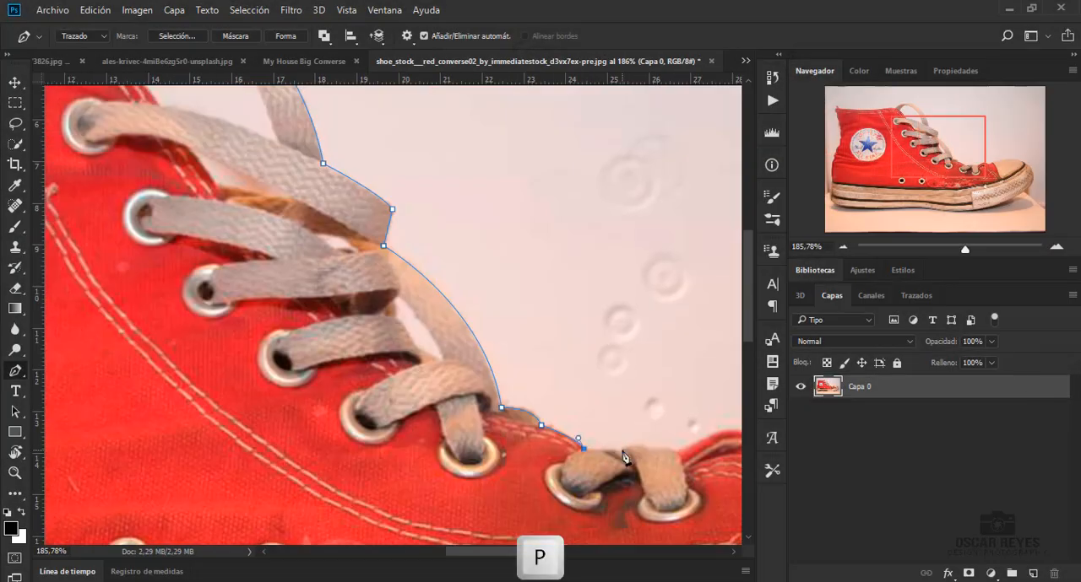
left_click_drag(631, 411, 677, 444)
left_click_drag(508, 362, 163, 460)
left_click_drag(108, 398, 78, 341)
left_click(109, 398, "alt")
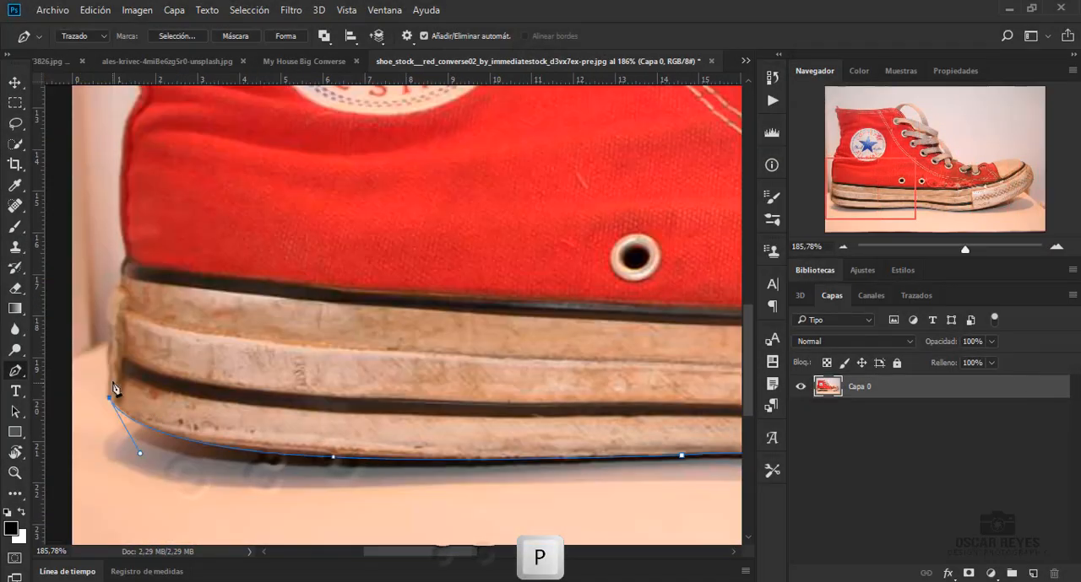
Continue the pen path up the shoe's heel and around the collar to complete the outer outline
scroll(113, 388, "up", 5)
left_click_drag(147, 193, 115, 142)
scroll(127, 169, "up", 5)
left_click(183, 198)
scroll(198, 203, "up", 3)
left_click(238, 178)
scroll(240, 164, "up", 3)
left_click_drag(223, 153, 103, 90)
scroll(220, 127, "up", 5)
left_click(234, 181)
Trace the open gaps between the laces and inside the lace loop as additional pen paths
scroll(514, 321, "right", 10)
scroll(473, 372, "up", 5)
left_click(434, 425)
scroll(423, 406, "up", 2)
left_click(309, 325)
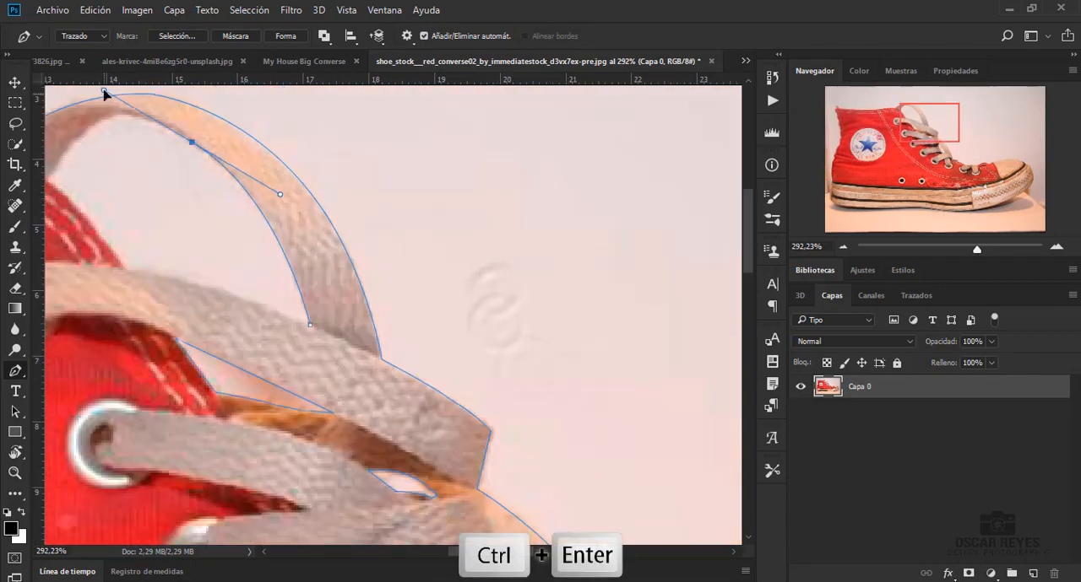
scroll(126, 169, "up", 2)
left_click(183, 364)
left_click(347, 391)
scroll(347, 391, "down", 5)
Mask the shoe layer with a selection made from the path and bring the cutout into the My House Big Converse document
key("ctrl+Return")
left_click(969, 574)
left_click(15, 83)
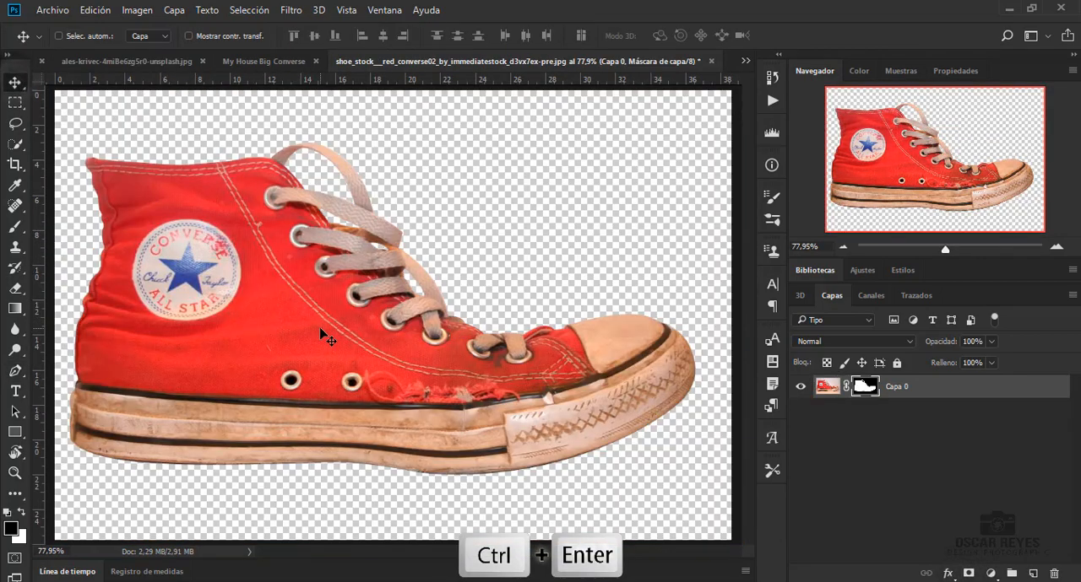
left_click_drag(321, 335, 405, 358)
Enlarge the shoe to slightly over 125% with Free Transform and position it on the meadow in front of the mountains
key("ctrl+t")
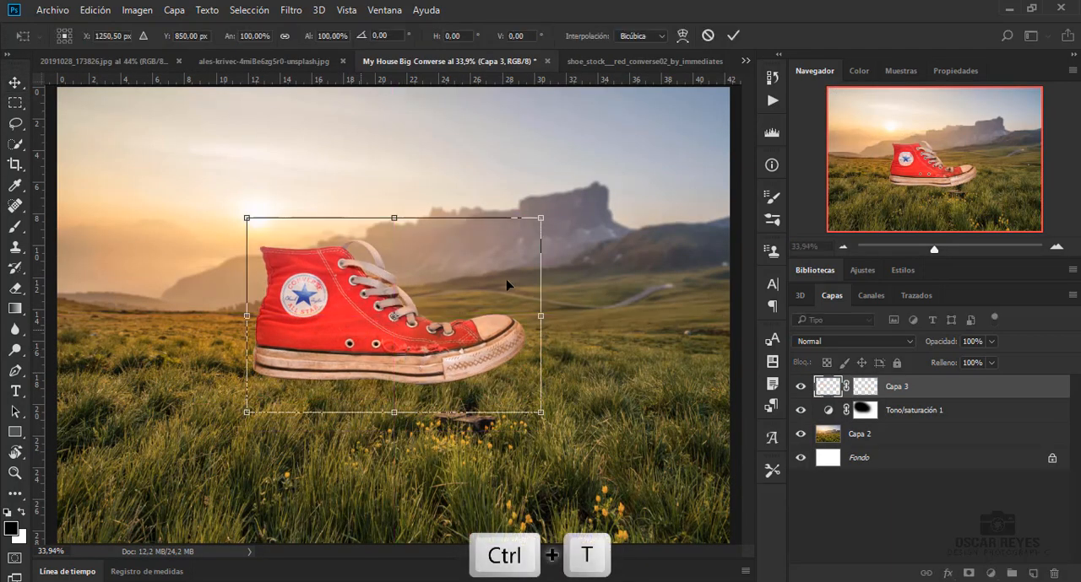
left_click_drag(537, 223, 567, 203)
left_click_drag(411, 326, 425, 310)
left_click_drag(584, 181, 596, 169)
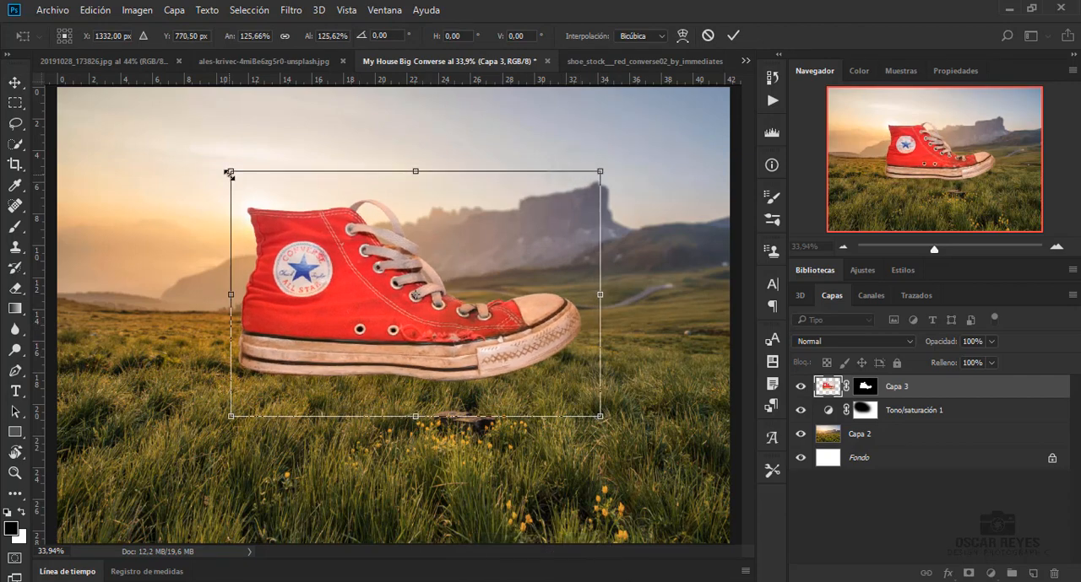
left_click_drag(229, 172, 225, 168)
left_click_drag(334, 303, 327, 319)
key("Return")
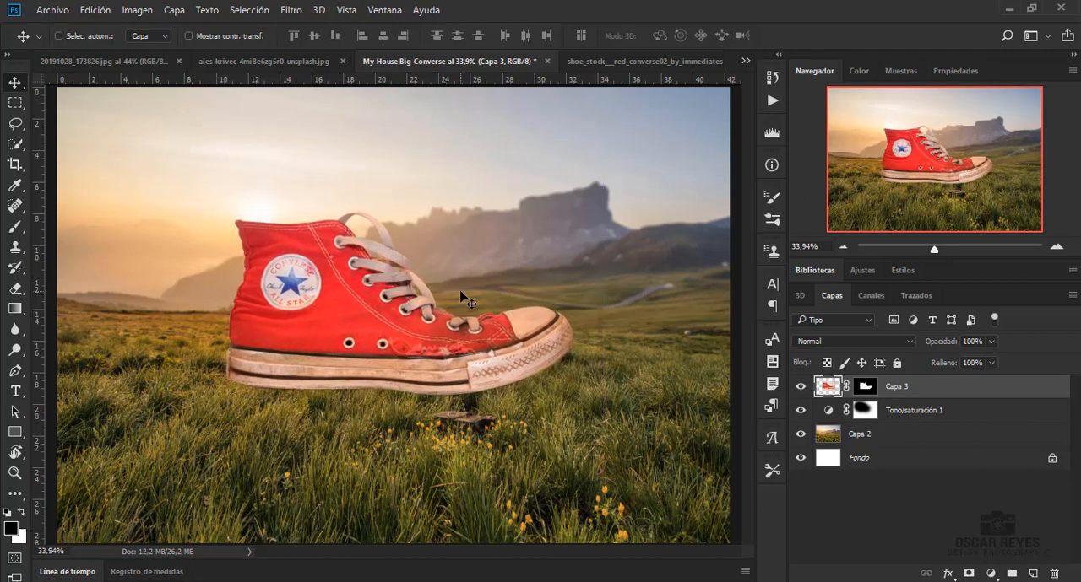
key("Up")
key("Up")
key("Up")
key("Up")
key("Up")
key("Up")
key("Up")
key("Up")
key("Up")
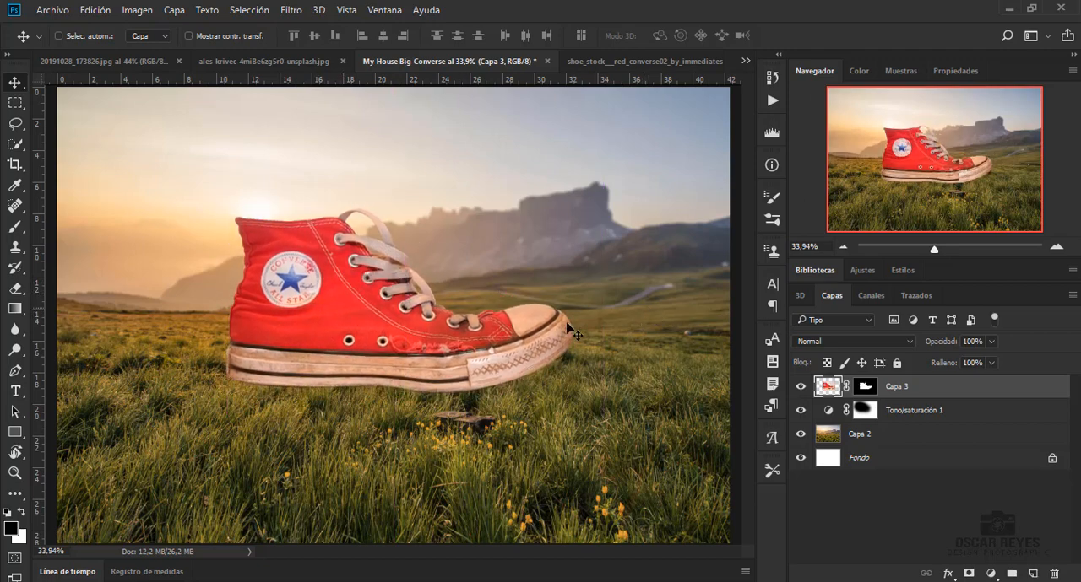
Target the shoe's layer mask and set up the char_grass3.png brush at 67 px with 28% spacing
left_click(865, 390)
key("b")
right_click(377, 288)
scroll(438, 463, "down", 3)
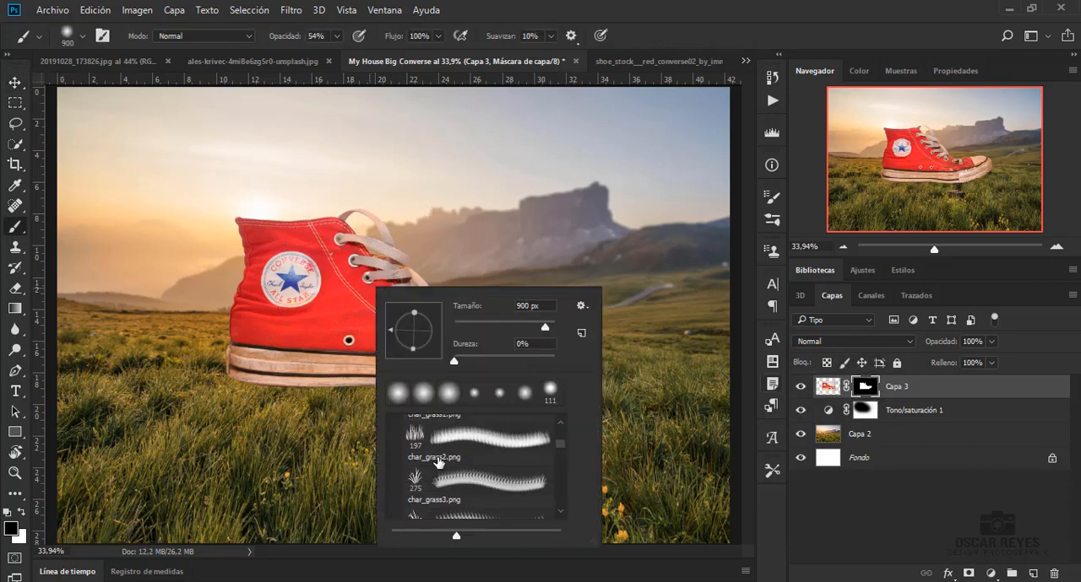
scroll(438, 463, "down", 1)
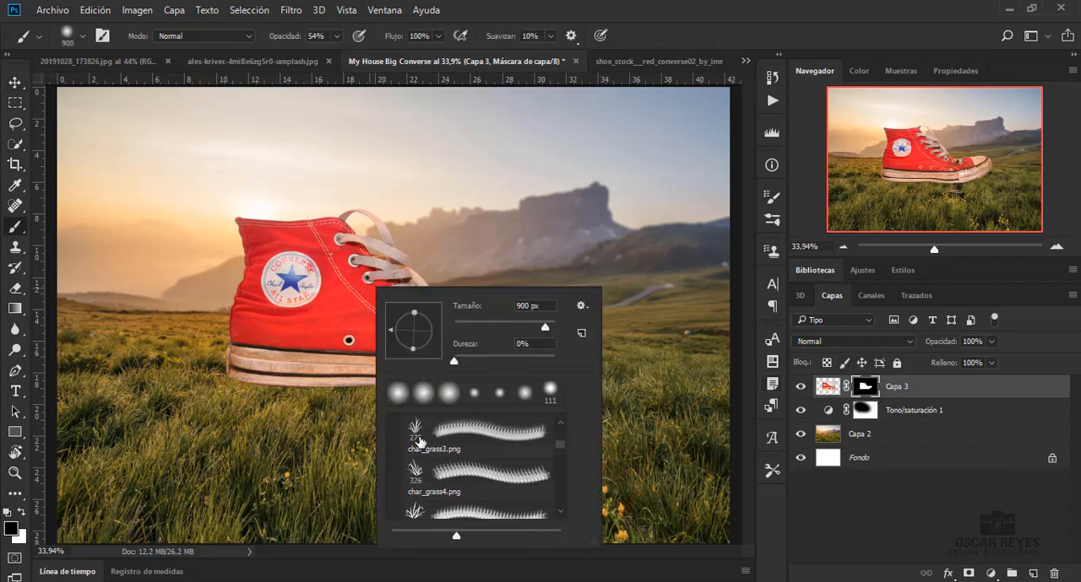
left_click(322, 343)
left_click(771, 198)
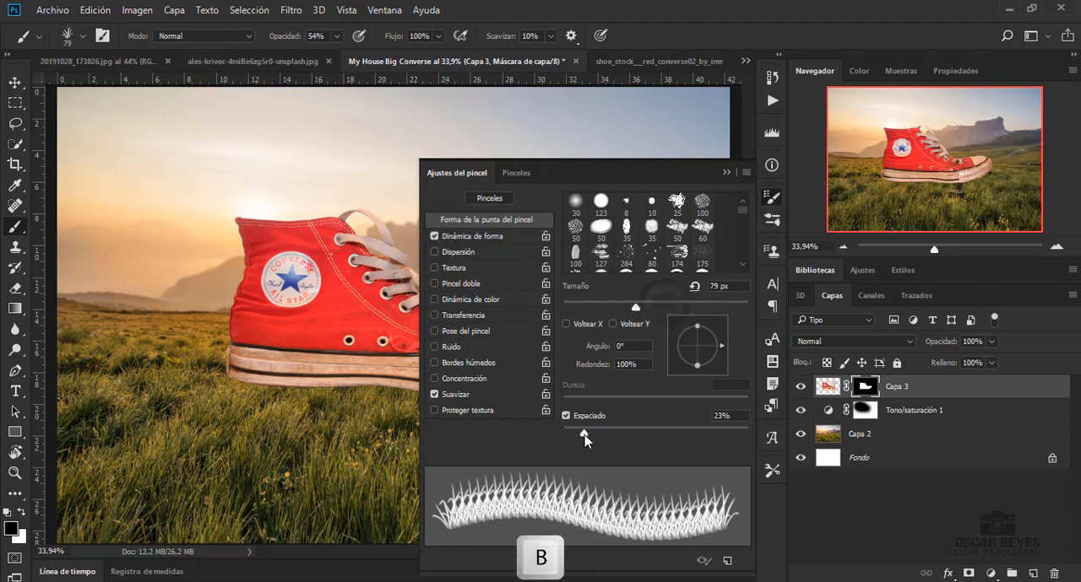
left_click_drag(584, 434, 594, 434)
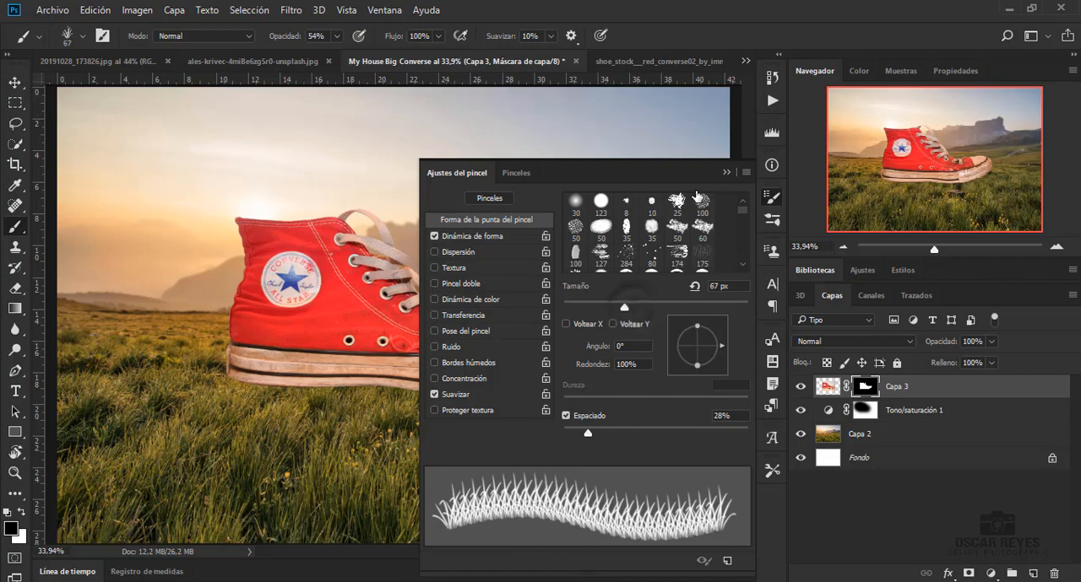
left_click(726, 172)
left_click(22, 512)
scroll(321, 383, "up", 10)
left_click_drag(295, 401, 376, 401)
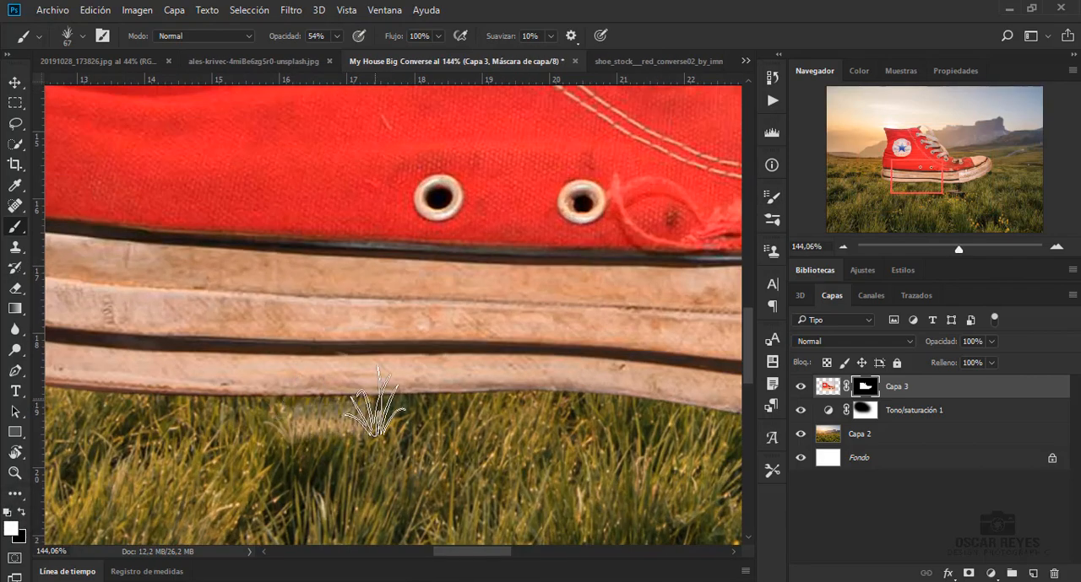
key("ctrl+z")
Set the brush opacity to 100% and paint black grass blades along the sole's lower edge on the shoe's mask
left_click_drag(336, 35, 372, 54)
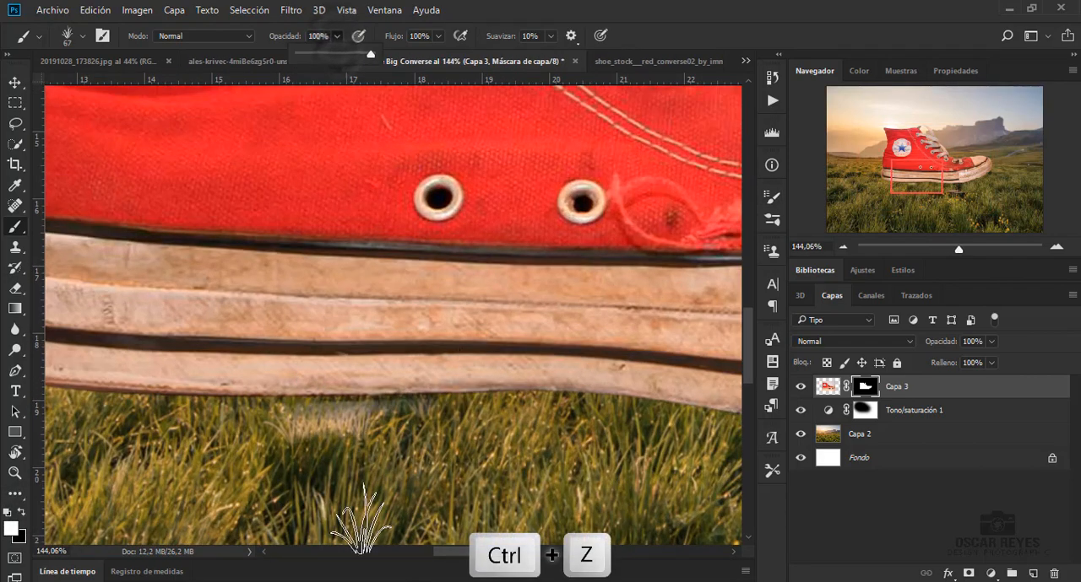
left_click_drag(437, 376, 378, 398)
key("ctrl+z")
key("ctrl+z")
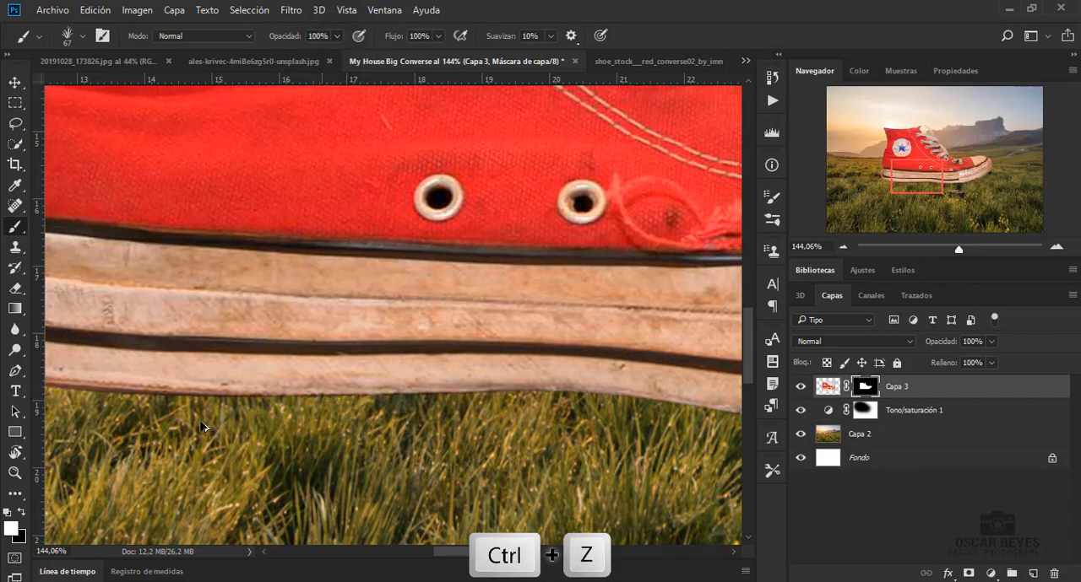
mouse_move(290, 414)
left_mouse_down()
mouse_move(375, 375)
mouse_move(147, 402)
mouse_move(501, 404)
mouse_move(555, 394)
mouse_move(471, 400)
left_mouse_up()
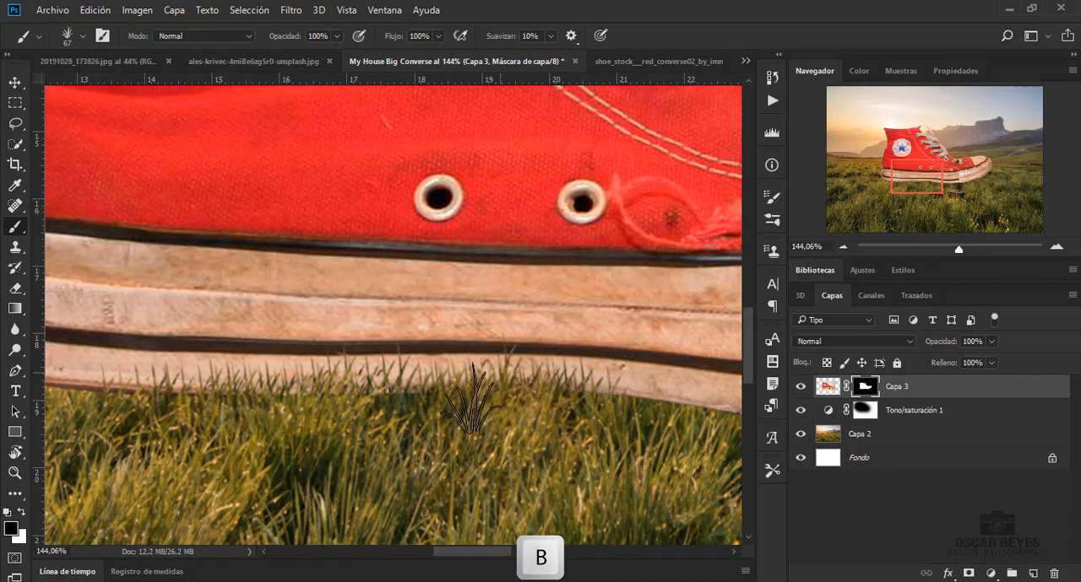
left_click(772, 217)
left_click(484, 191)
left_click_drag(700, 347, 714, 346)
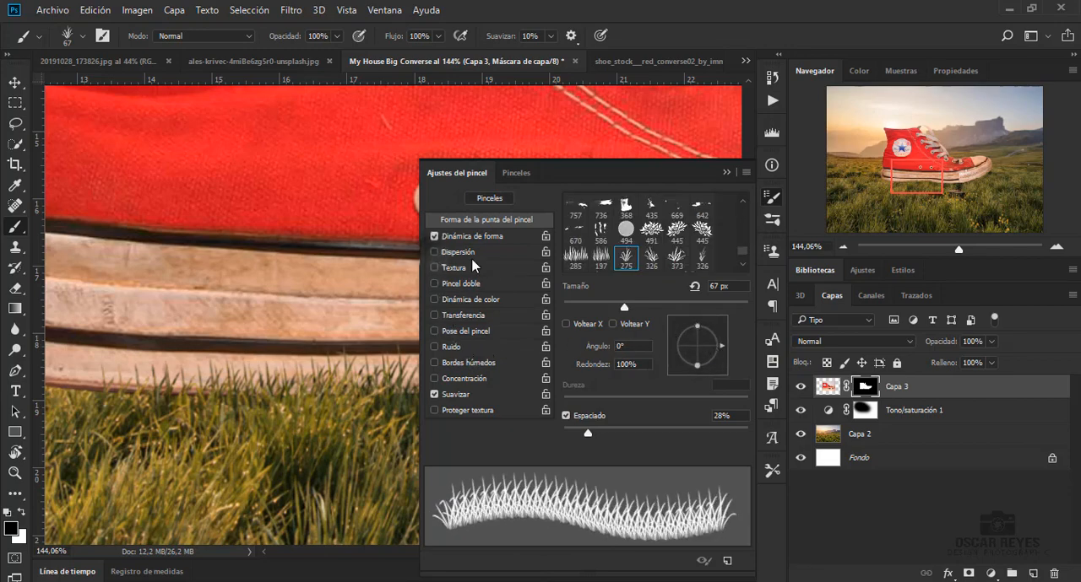
left_click(724, 172)
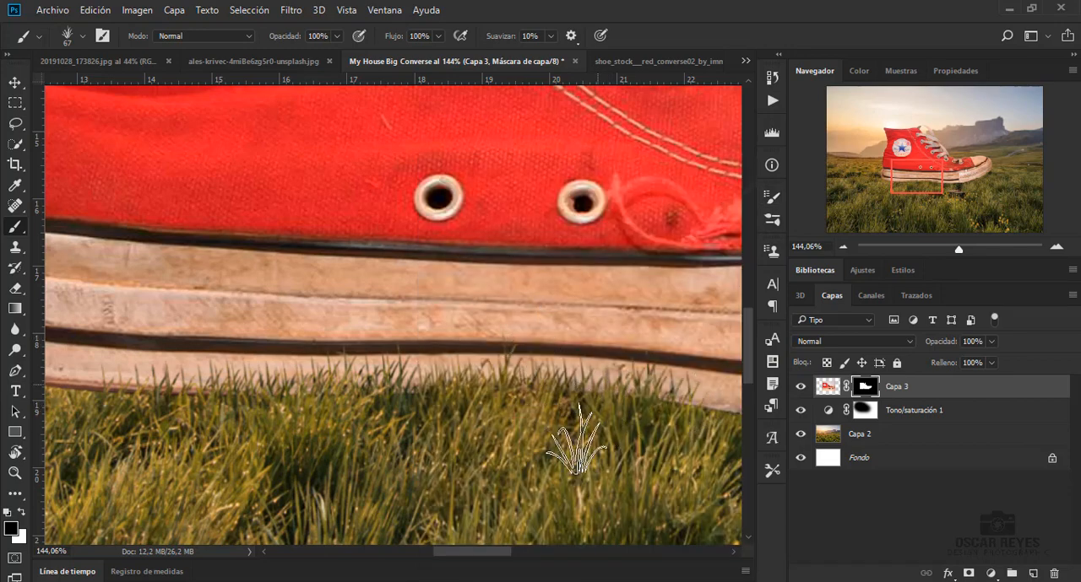
Stamp extra taller grass blades over the rear half of the sole on the shoe's mask
left_click(83, 372)
left_click(149, 348)
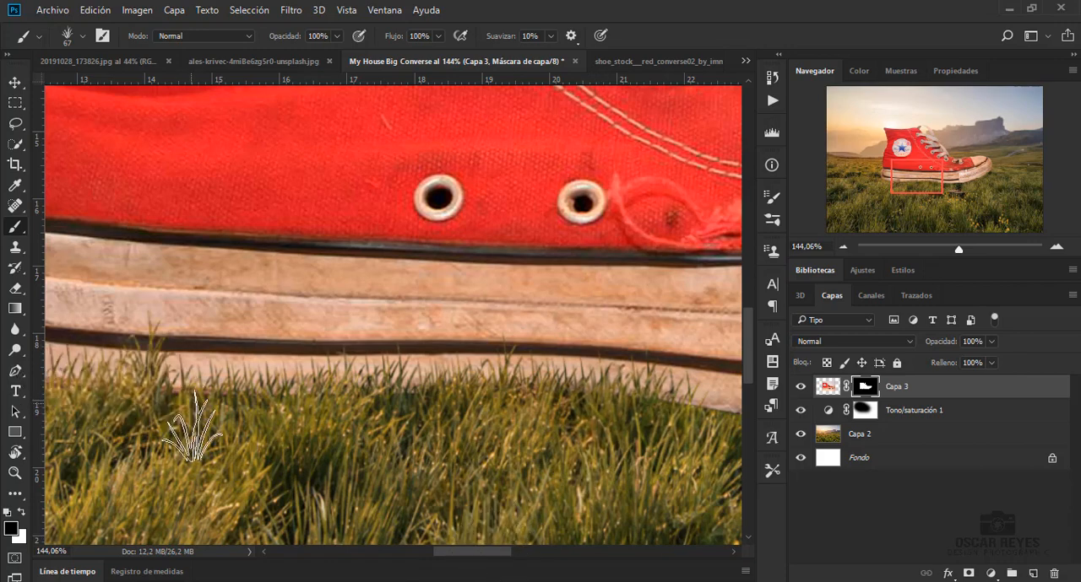
left_click(195, 391)
left_click(180, 392)
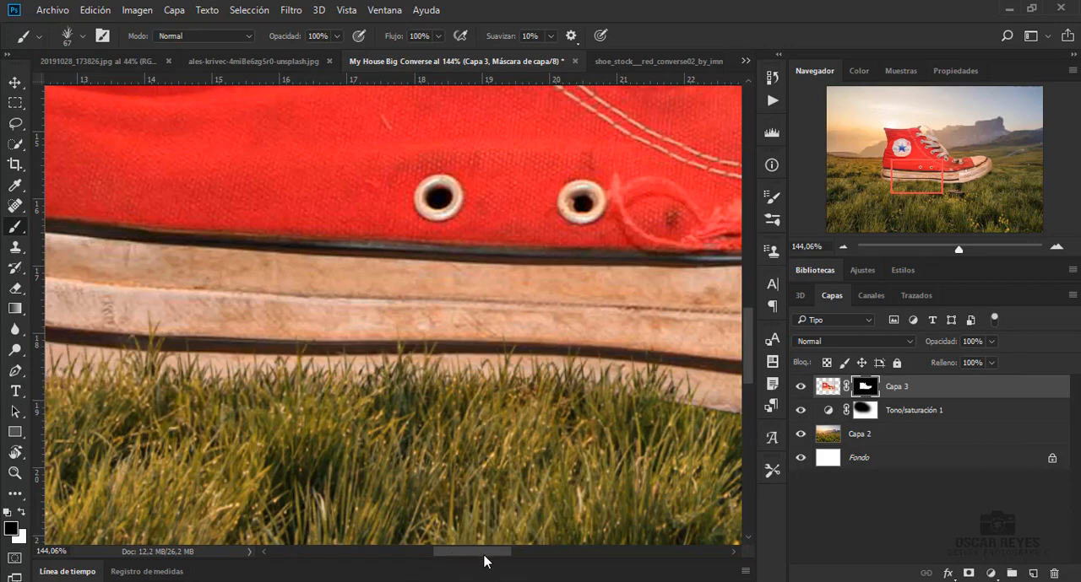
Stamp black grass blades along the front of the sole and under the toe cap on the shoe's mask
scroll(591, 397, "right", 3)
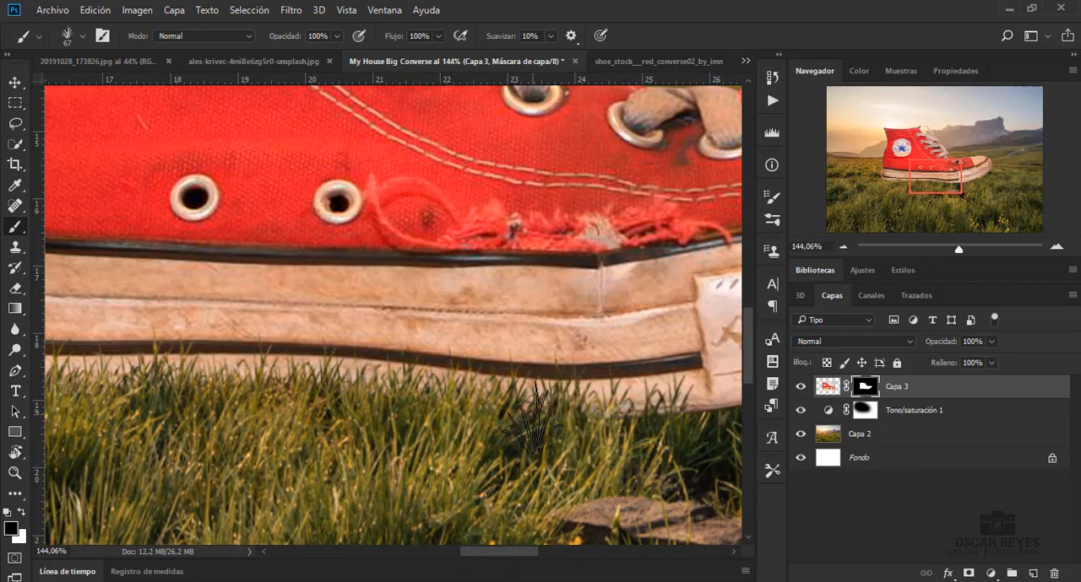
left_click_drag(509, 553, 544, 554)
left_click(446, 377)
left_click(417, 400)
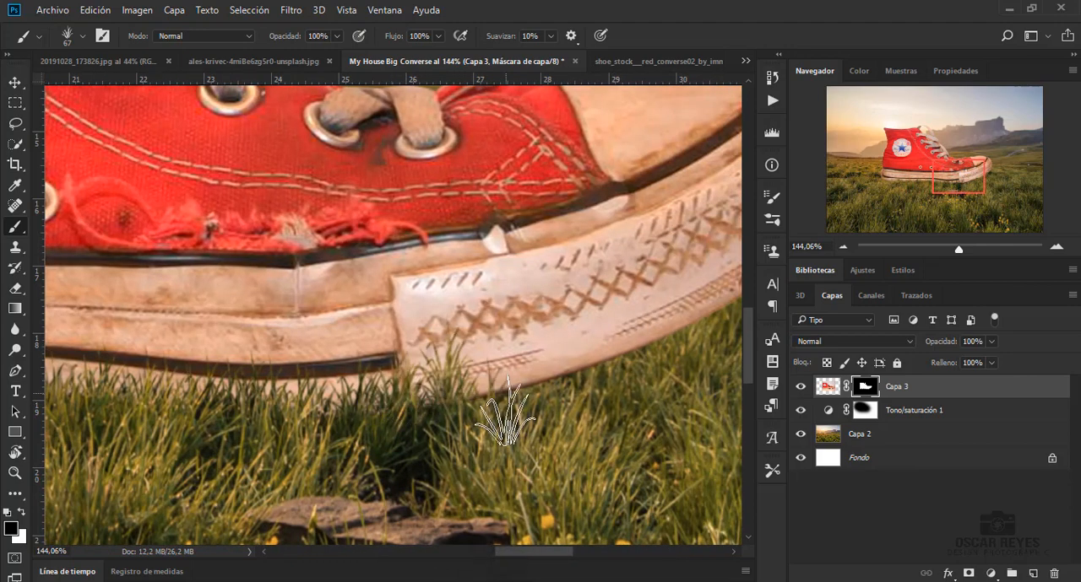
left_click(461, 403)
left_click(319, 412)
left_click(517, 380)
left_click(572, 387)
left_click(550, 392)
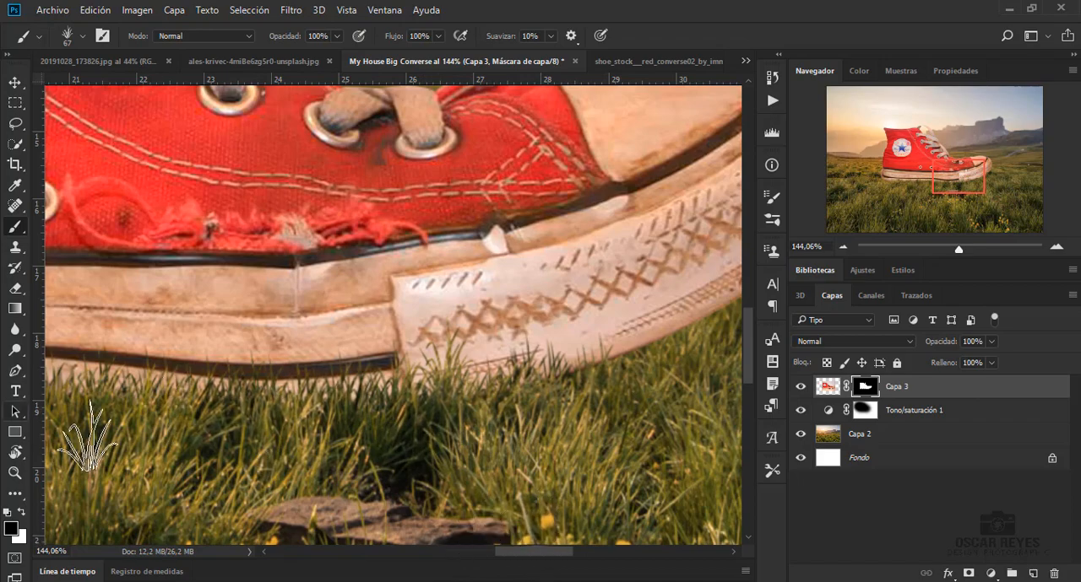
Paint grass blades over the heel end of the sole on the shoe's mask
left_click_drag(498, 552, 502, 552)
scroll(293, 355, "up", 3)
scroll(293, 354, "down", 4)
scroll(95, 410, "left", 10)
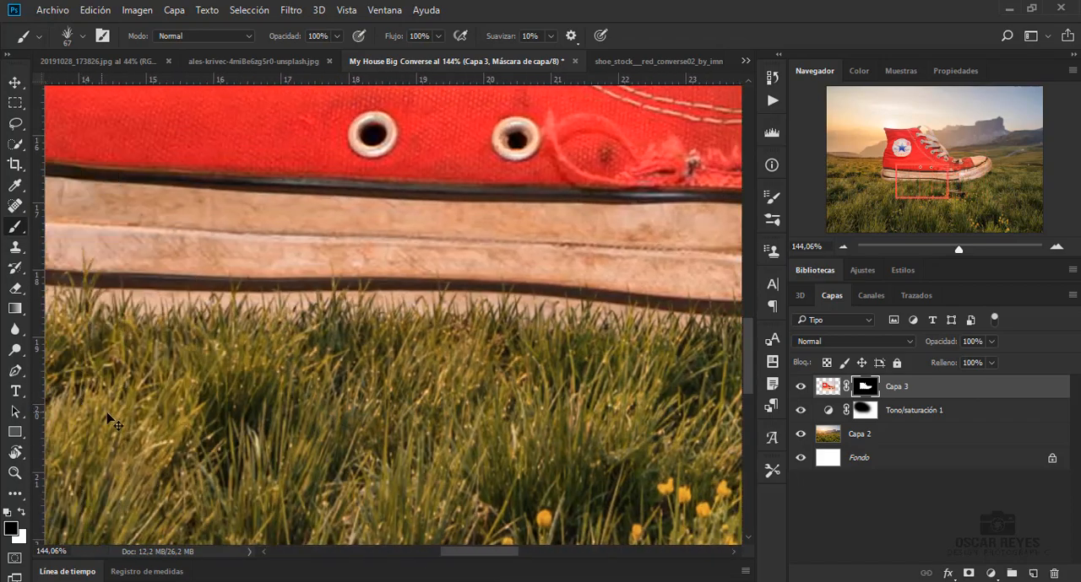
mouse_move(239, 323)
left_mouse_down()
mouse_move(131, 302)
mouse_move(145, 277)
mouse_move(118, 278)
mouse_move(311, 349)
mouse_move(383, 321)
left_mouse_up()
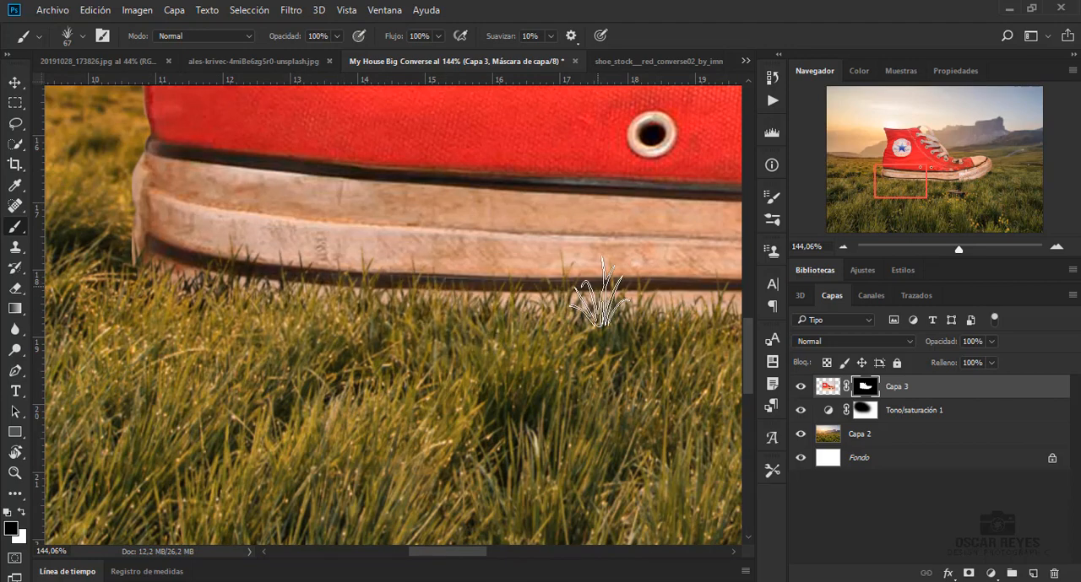
mouse_move(600, 289)
left_mouse_down()
mouse_move(725, 346)
mouse_move(422, 293)
left_mouse_up()
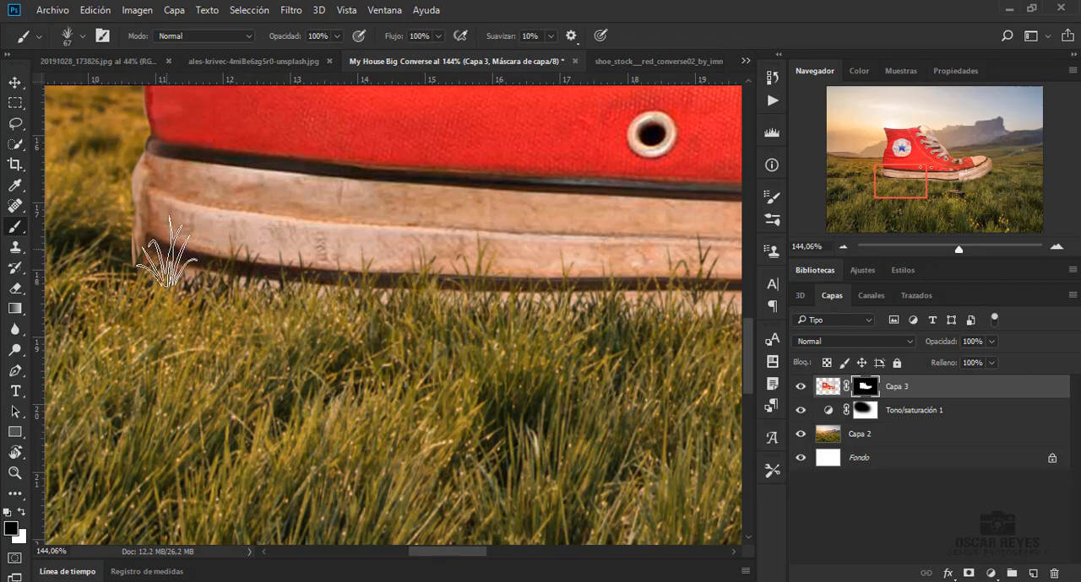
Resize the grass brush to 100 px and then 77 px while painting more blades over the toe's lower edge on the mask
left_click_drag(448, 555, 494, 554)
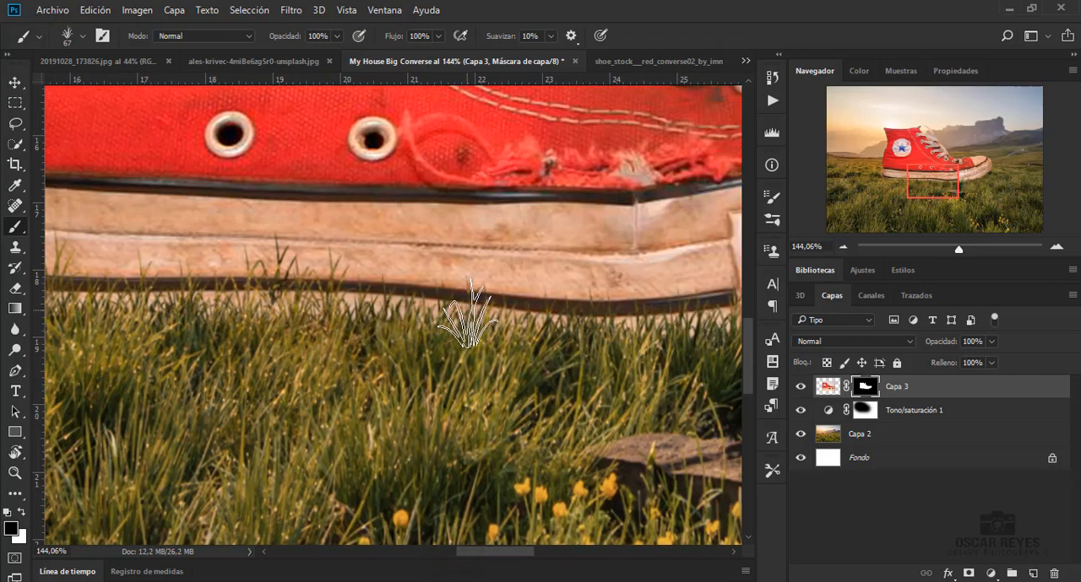
key("ctrl+0")
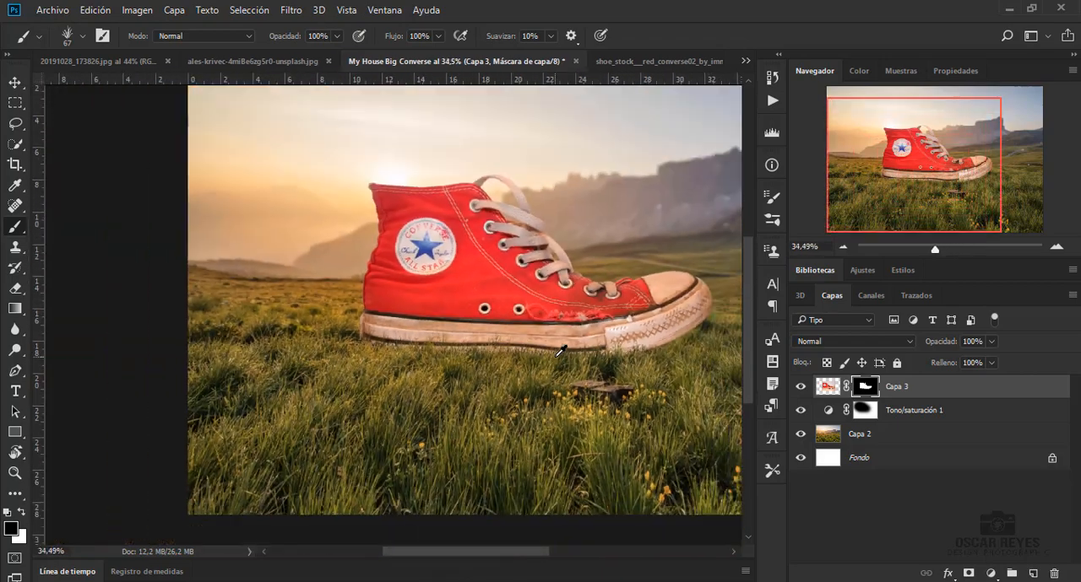
scroll(559, 350, "up", 10)
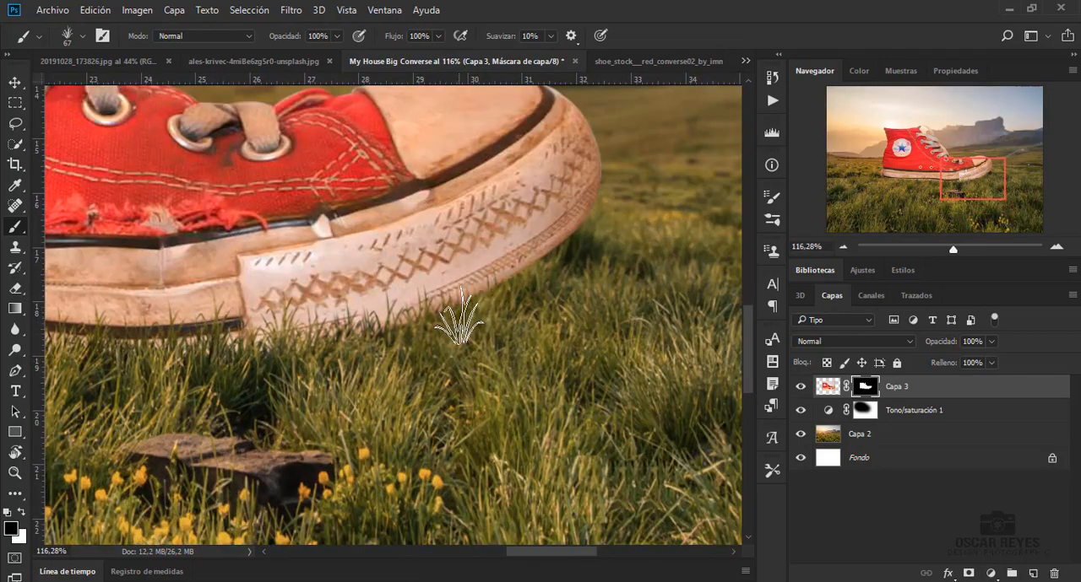
right_click(515, 321)
key("Return")
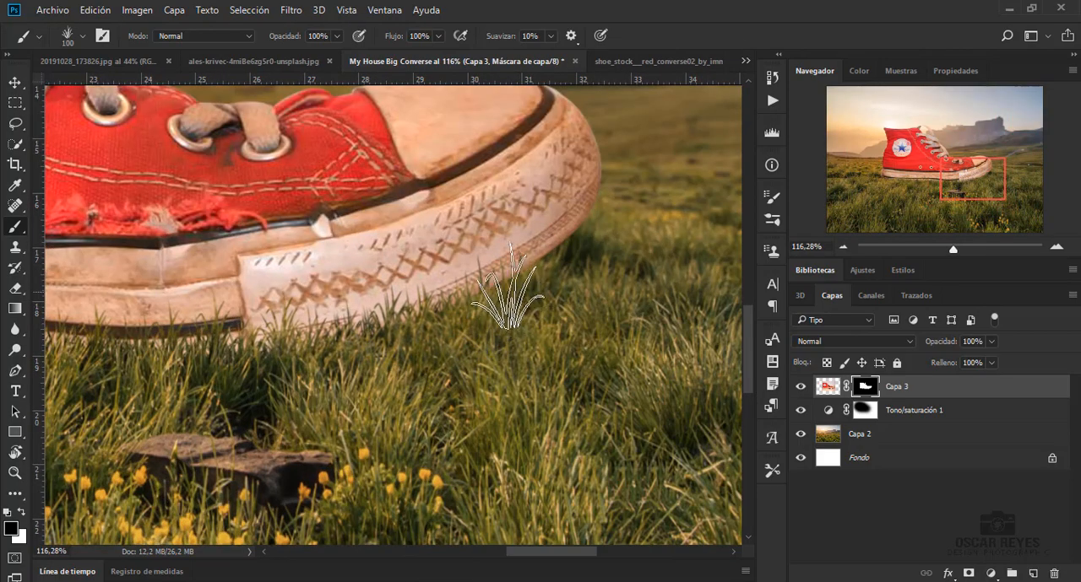
right_click(498, 304)
left_click_drag(600, 349, 597, 349)
key("Return")
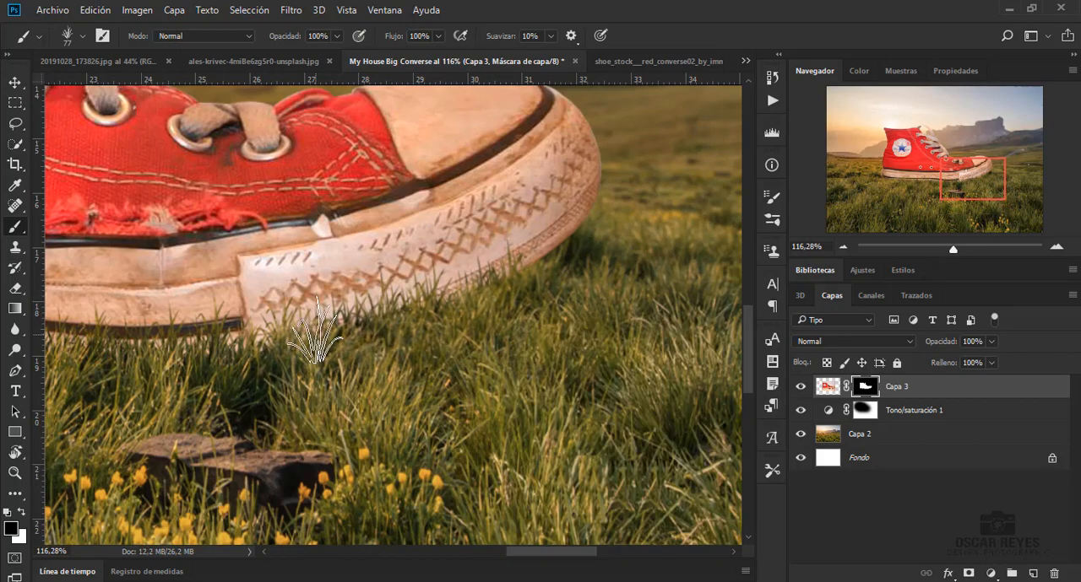
Add a Curves adjustment clipped to the shoe layer and lower the curve's highlight end to darken the shoe
scroll(482, 348, "down", 8)
scroll(301, 366, "up", 4)
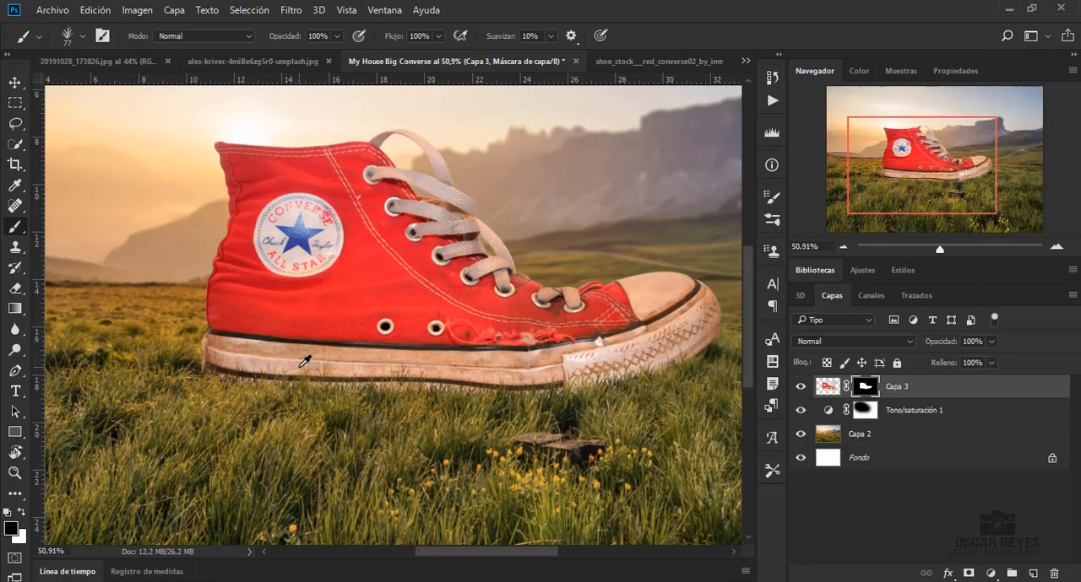
key("v")
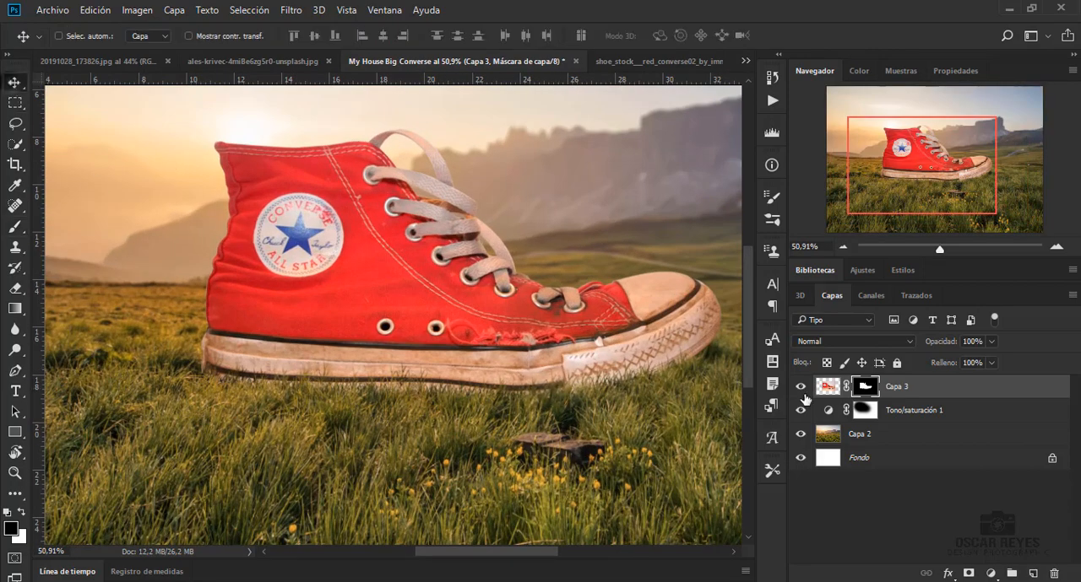
left_click(990, 573)
left_click(979, 316)
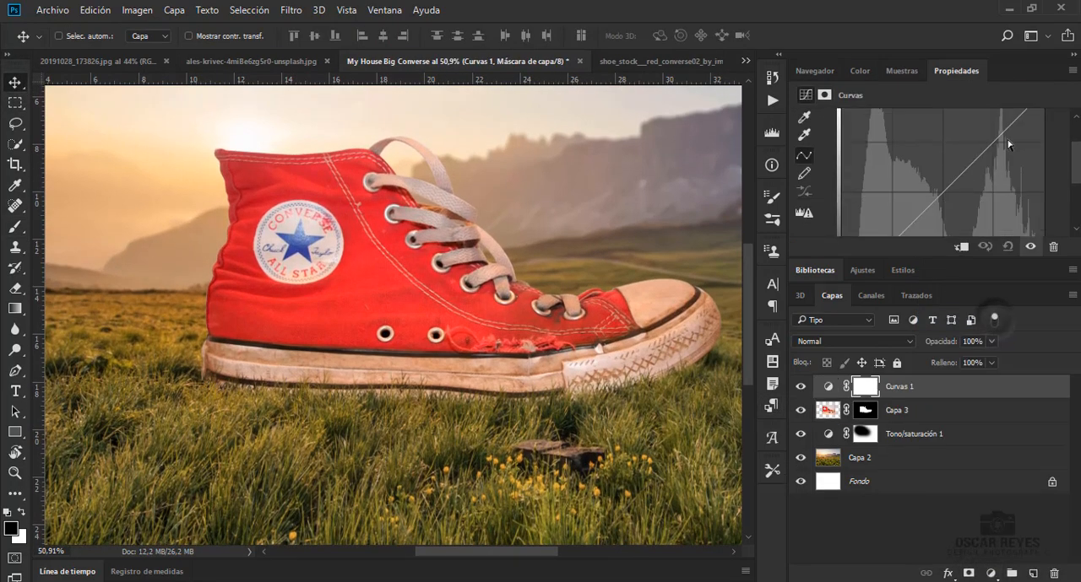
left_click_drag(1043, 119, 1061, 209)
left_click(961, 247)
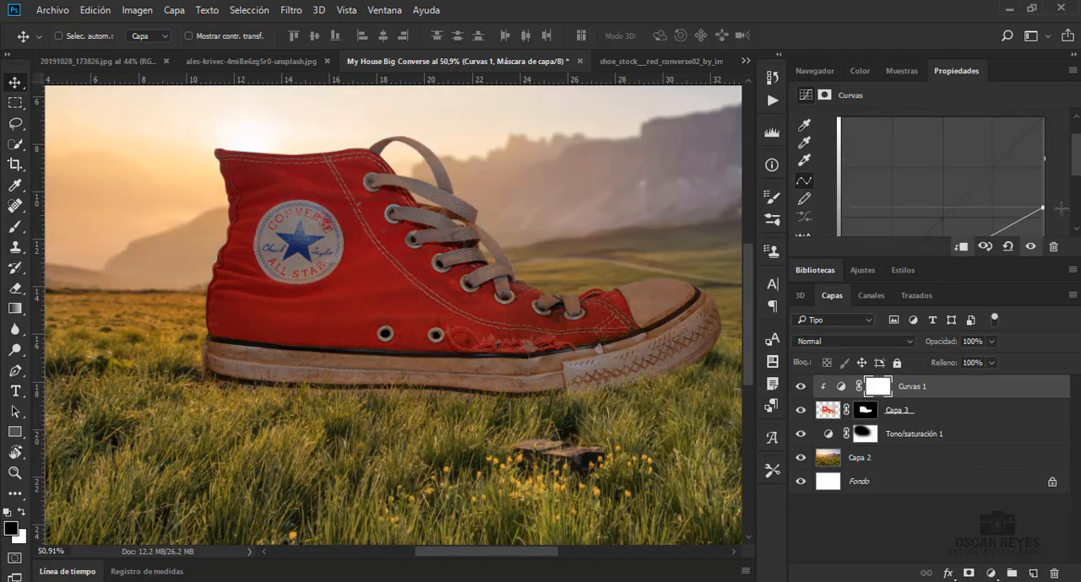
scroll(977, 186, "down", 2)
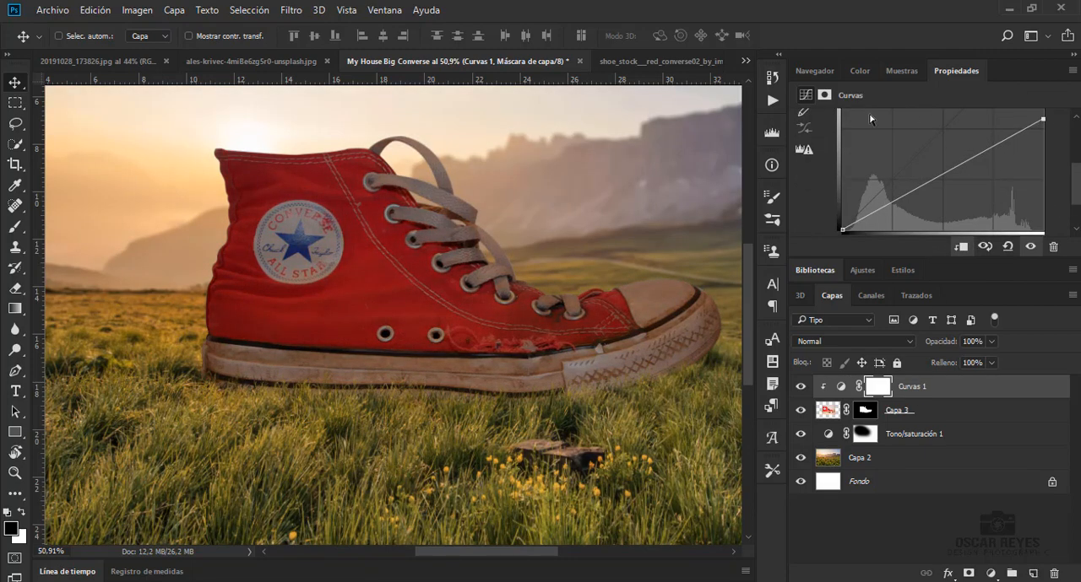
Paint black along the shoe's upper collar on the Curves mask with a soft 369 px round brush at 54% opacity
left_click(870, 389)
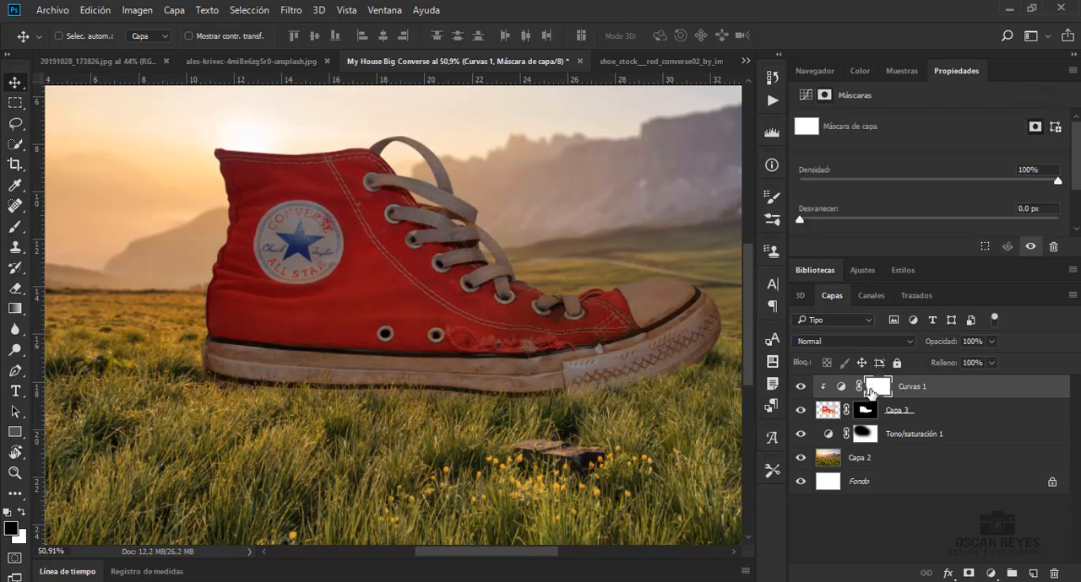
key("b")
right_click(353, 302)
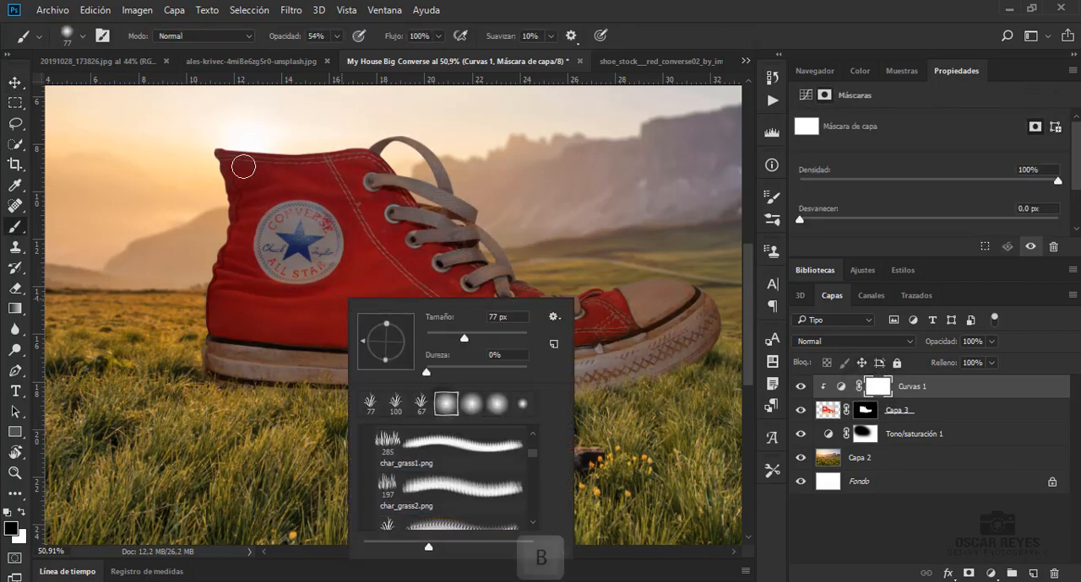
left_click(251, 163)
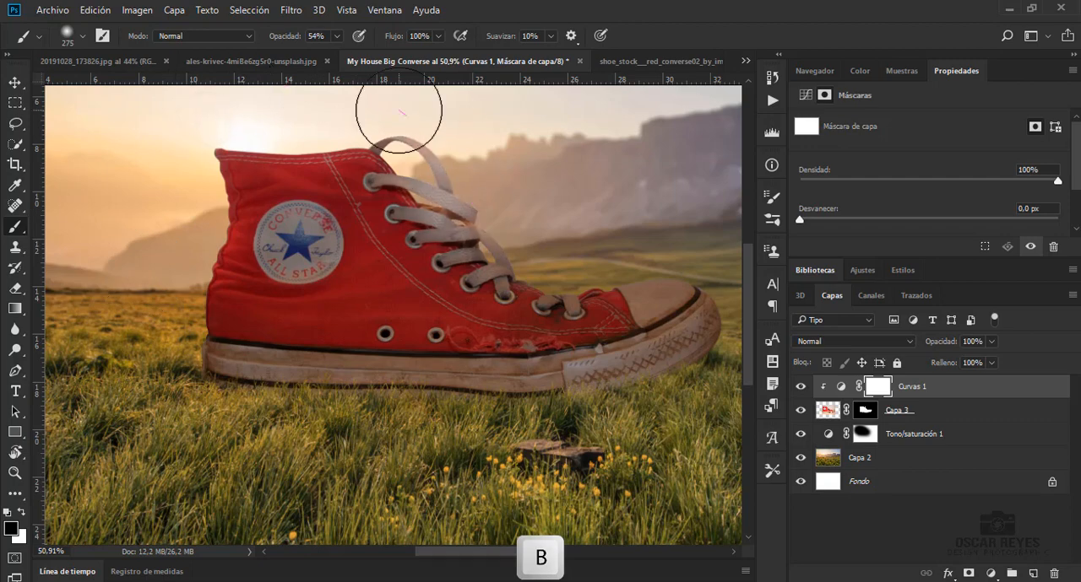
right_click(526, 166)
left_click_drag(678, 205, 687, 205)
left_click_drag(407, 164, 280, 160)
Brighten the shoe's upper, laces and toe on the Curves mask at 18% brush opacity, reducing the brush to 306 px for the toe
left_click(337, 36)
left_click_drag(335, 55, 305, 55)
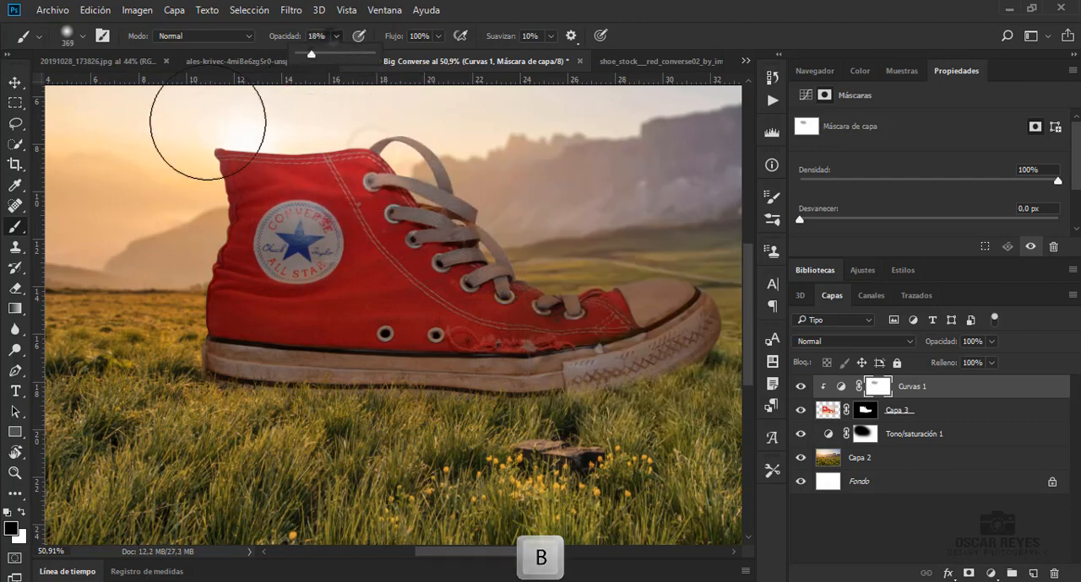
left_click(171, 190)
mouse_move(266, 209)
left_mouse_down()
mouse_move(311, 238)
mouse_move(338, 180)
mouse_move(500, 217)
left_mouse_up()
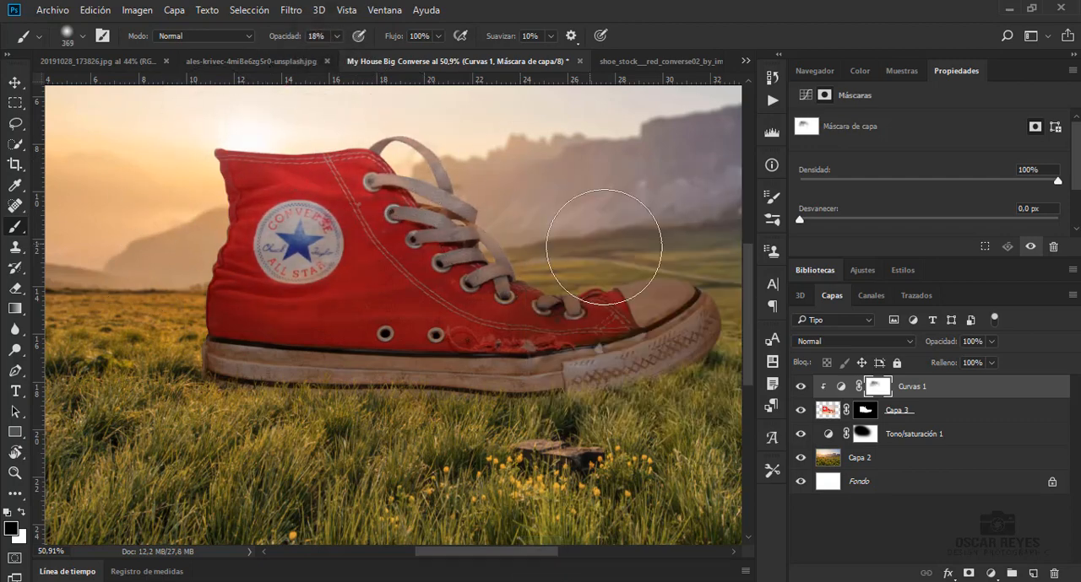
right_click(603, 200)
left_click_drag(763, 239, 758, 239)
mouse_move(589, 234)
left_mouse_down()
mouse_move(611, 254)
mouse_move(601, 266)
left_mouse_up()
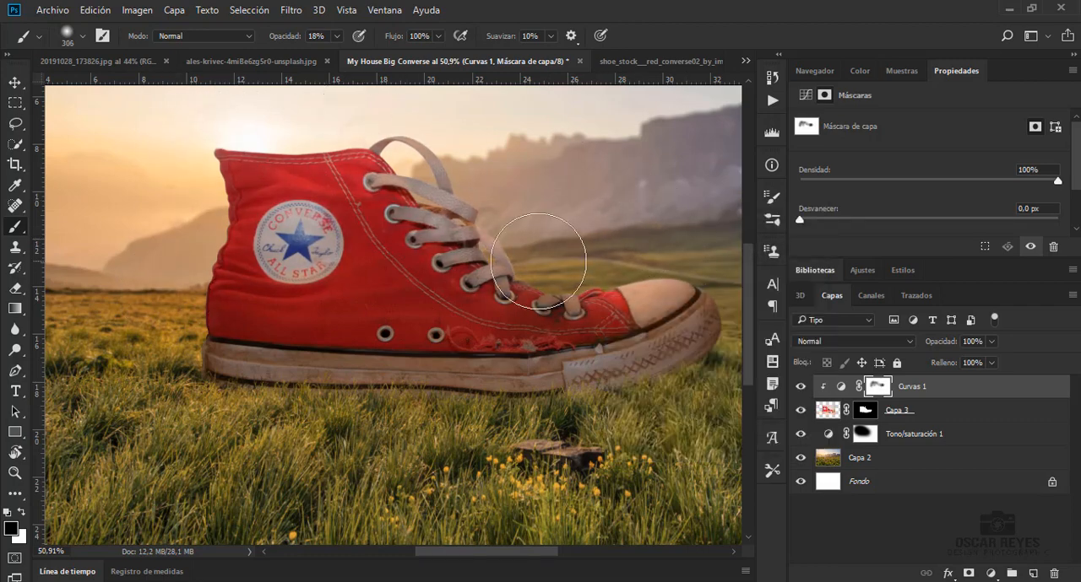
Draw a black 260 px circle over the Converse ankle logo on a new layer
left_click(1032, 573)
key("u")
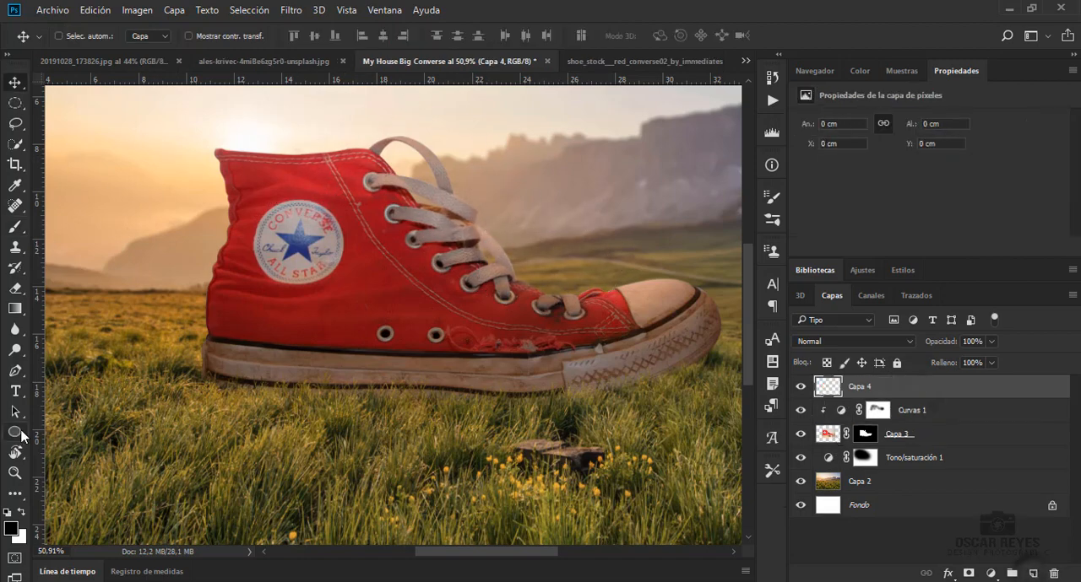
left_click_drag(258, 210, 314, 262)
left_click(16, 83)
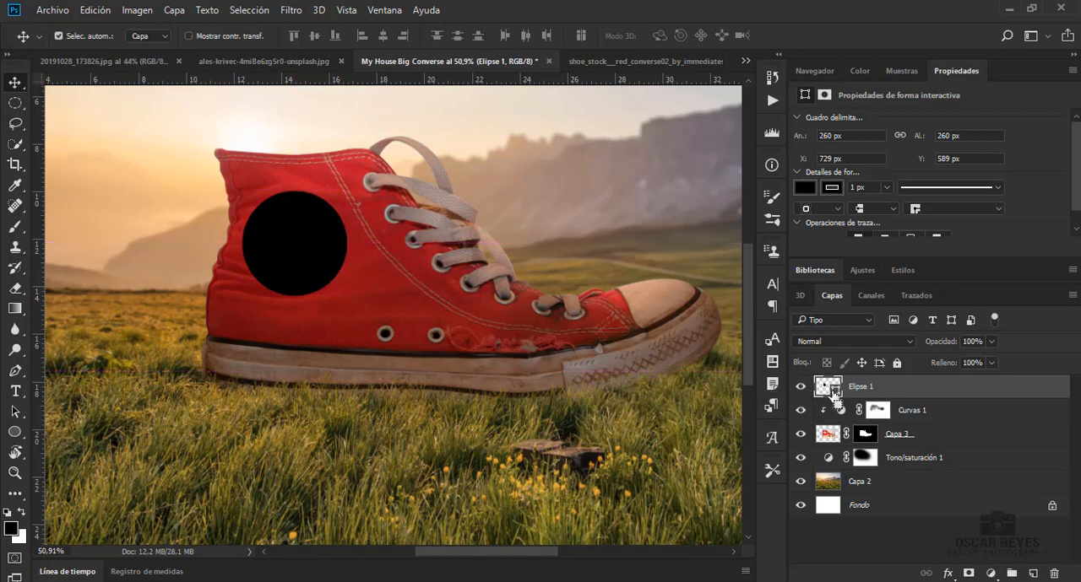
Remove the circle's fill and shift it, with its outline loaded as a selection, to centre it on the ankle logo
left_click(804, 187)
left_click(816, 218)
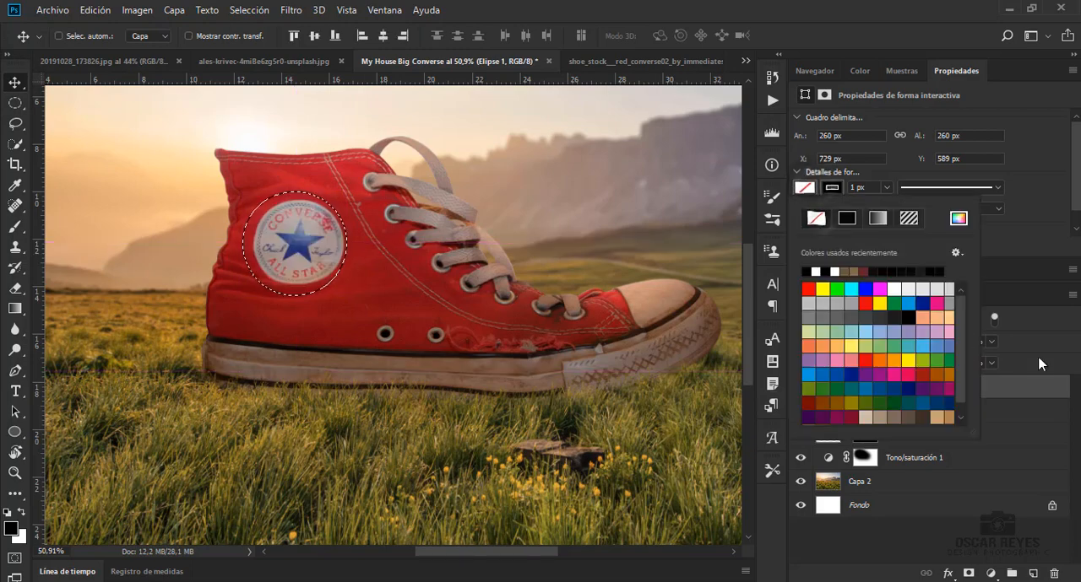
left_click(1026, 369)
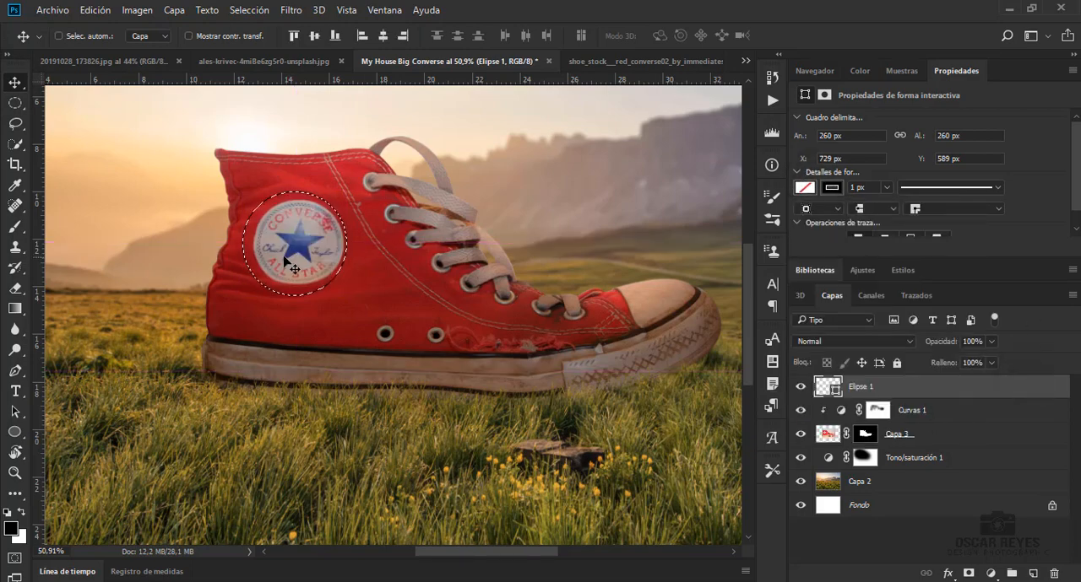
key("ctrl")
left_click_drag(321, 246, 328, 246)
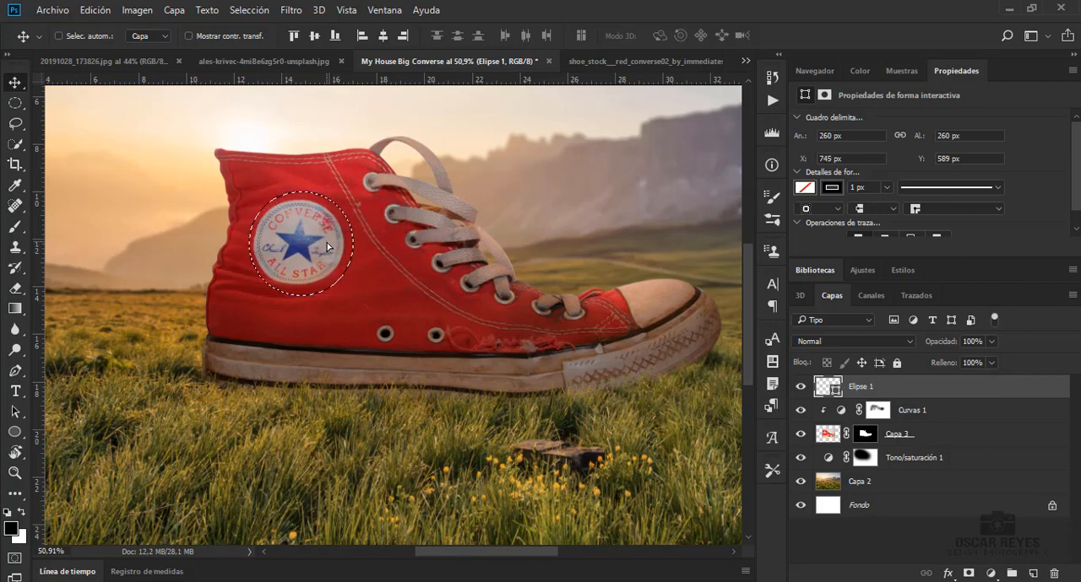
Erase the ankle logo from Capa 3 with a content-aware fill of the circular selection, and select the Elipse 1 layer
left_click(900, 436)
key("shift+F5")
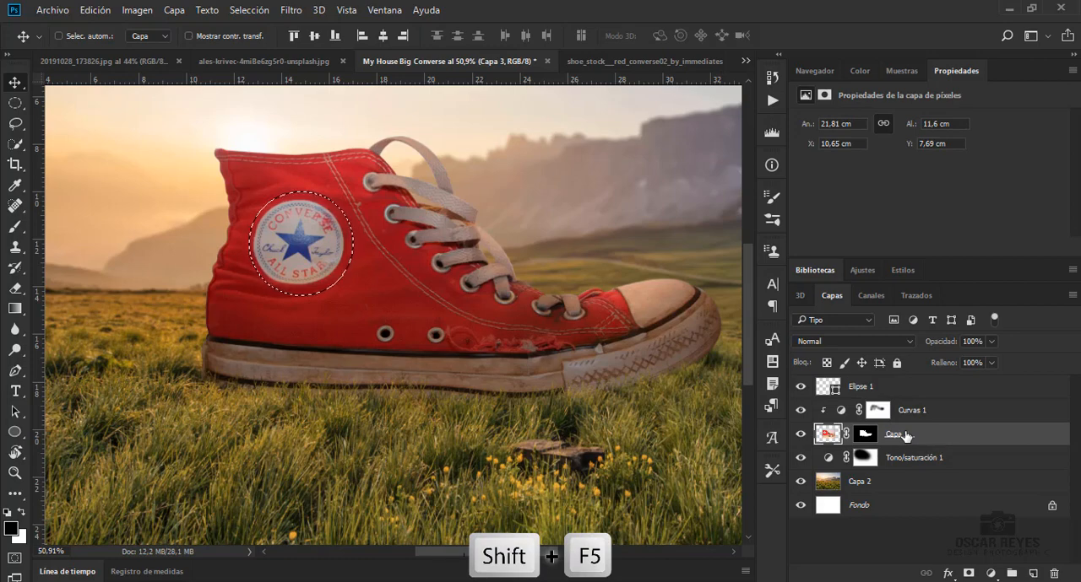
key("Return")
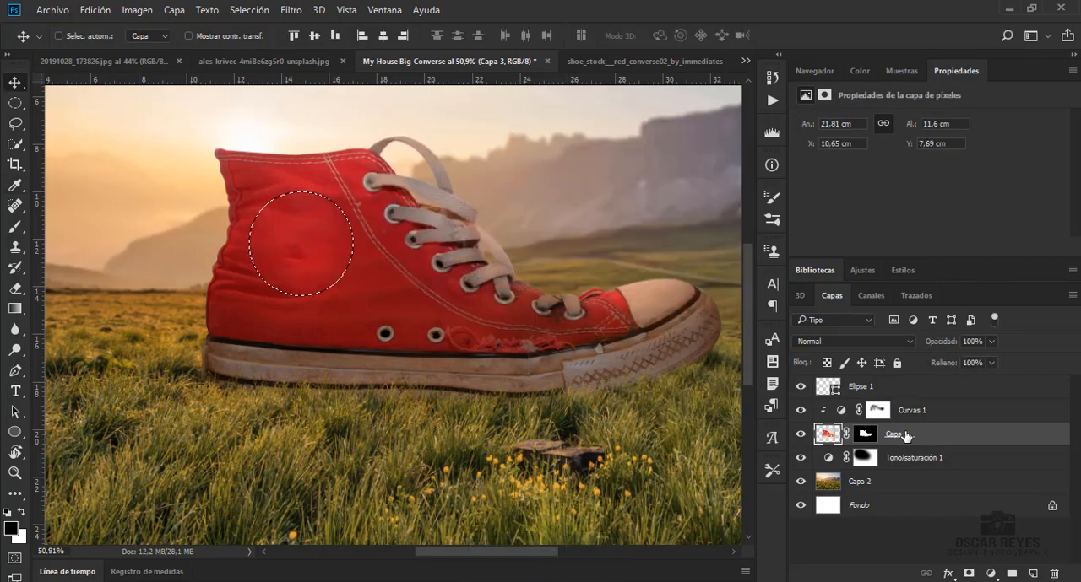
left_click(903, 387)
key("Delete")
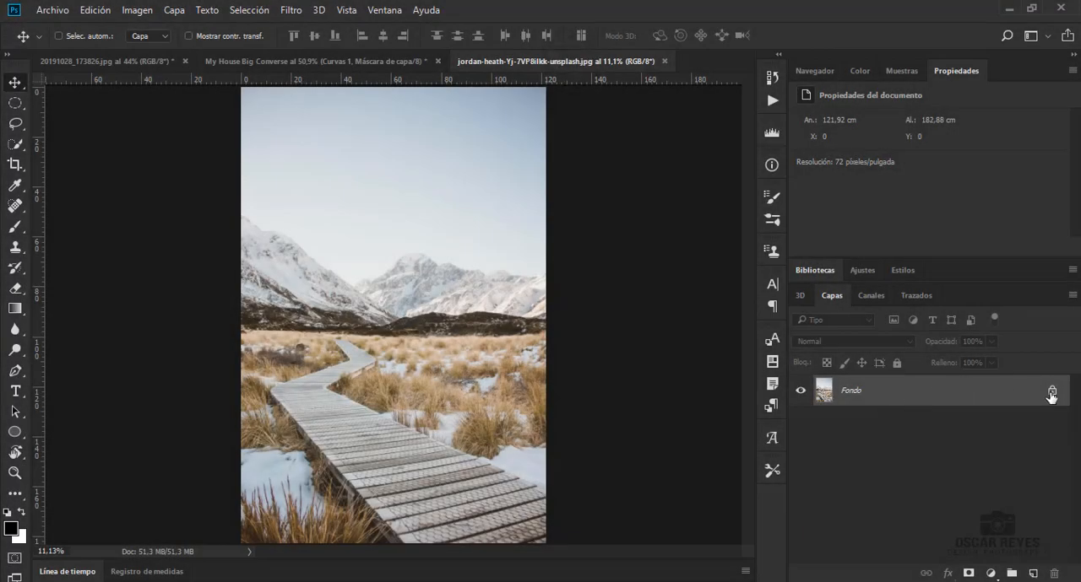
Unlock the boardwalk photo's background layer and trace the far right bend and its support with the polygonal lasso
left_click(1051, 392)
left_click(13, 128)
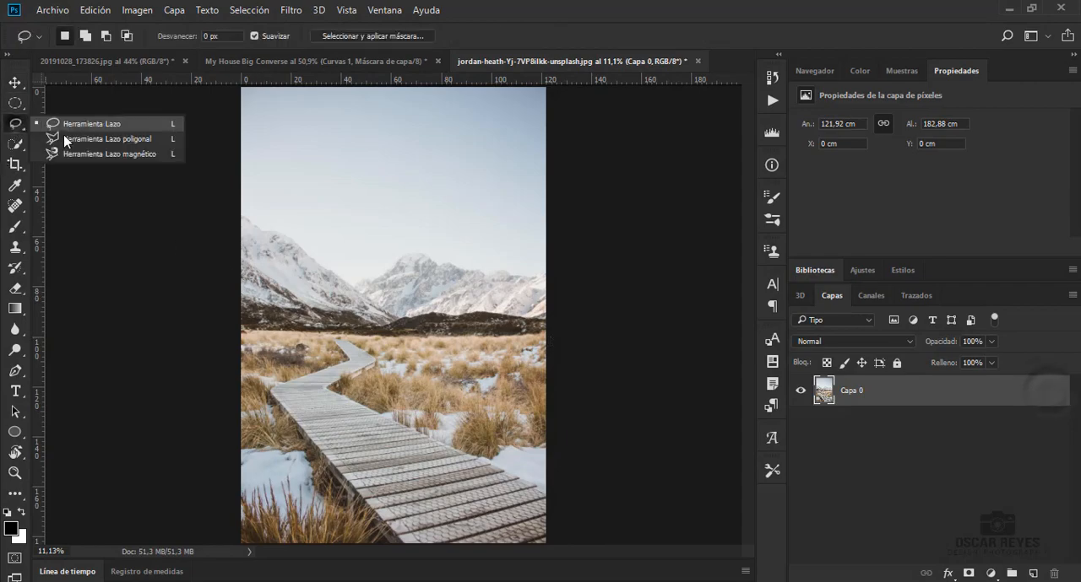
left_click(68, 140)
scroll(349, 369, "up", 20)
scroll(350, 370, "up", 2)
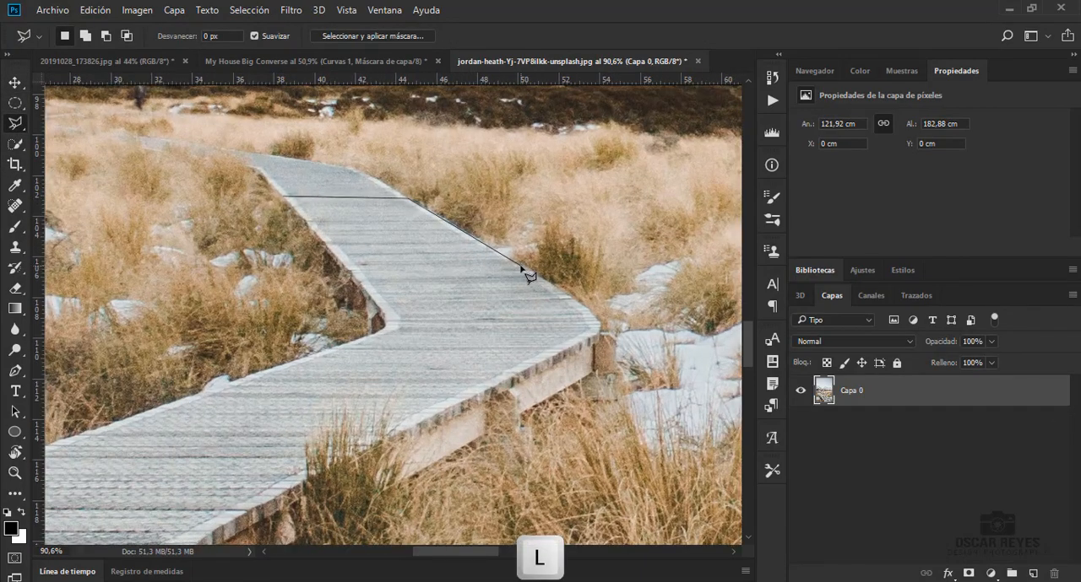
left_click(584, 306)
left_click(599, 320)
left_click(601, 334)
left_click(595, 348)
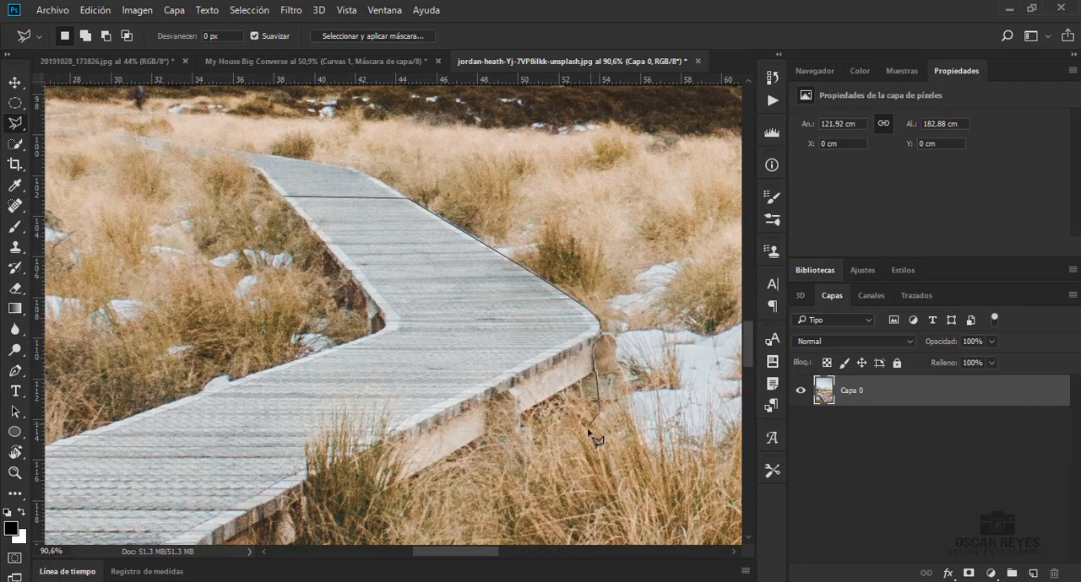
left_click(599, 413)
Continue the lasso outline below the bend and along the boardwalk's right edge beside the dry grass and snow
scroll(596, 417, "down", 4)
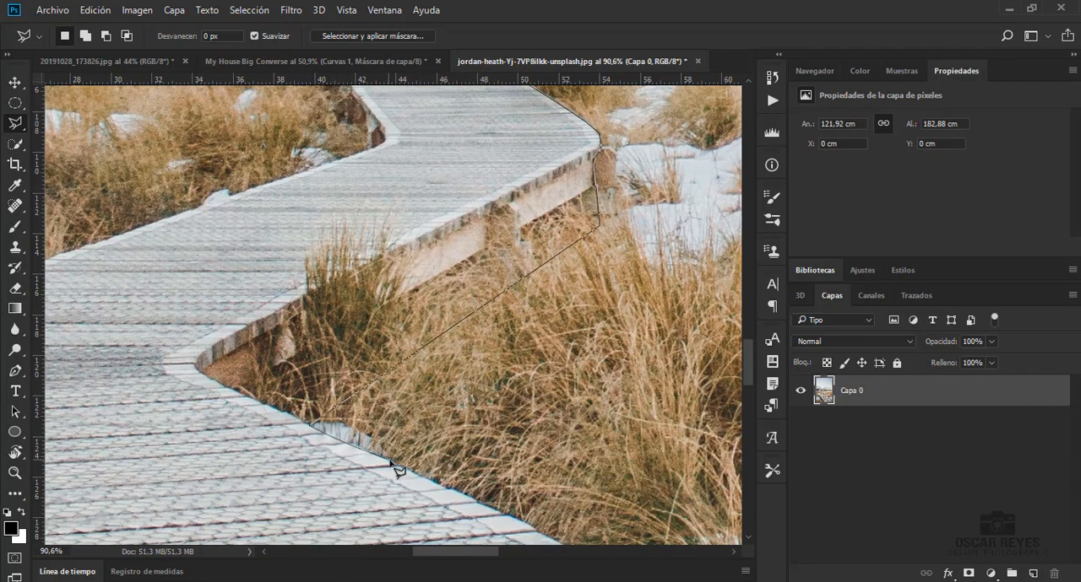
scroll(608, 507, "down", 4)
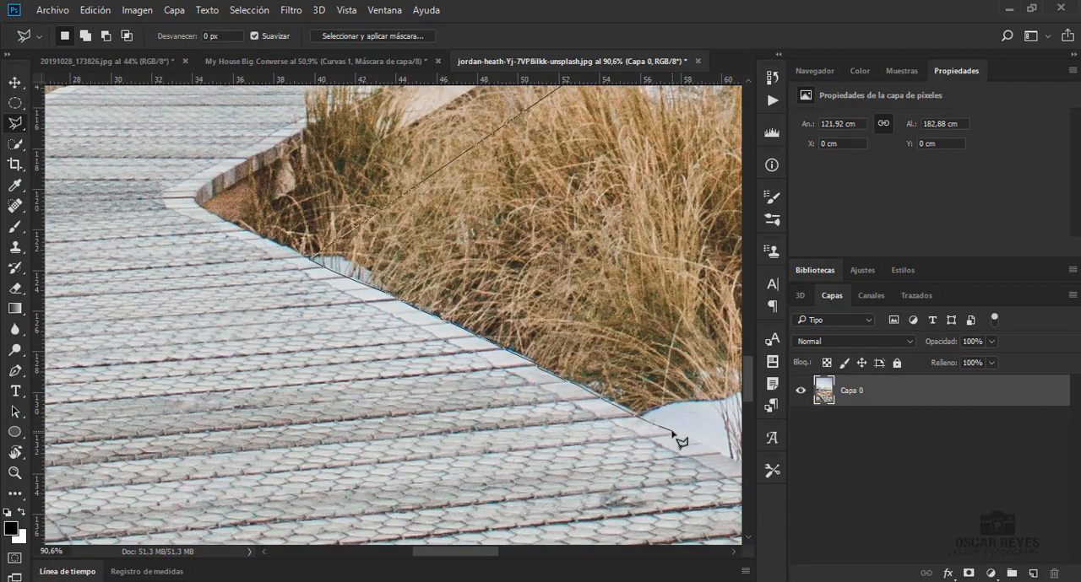
left_click_drag(734, 477, 582, 469)
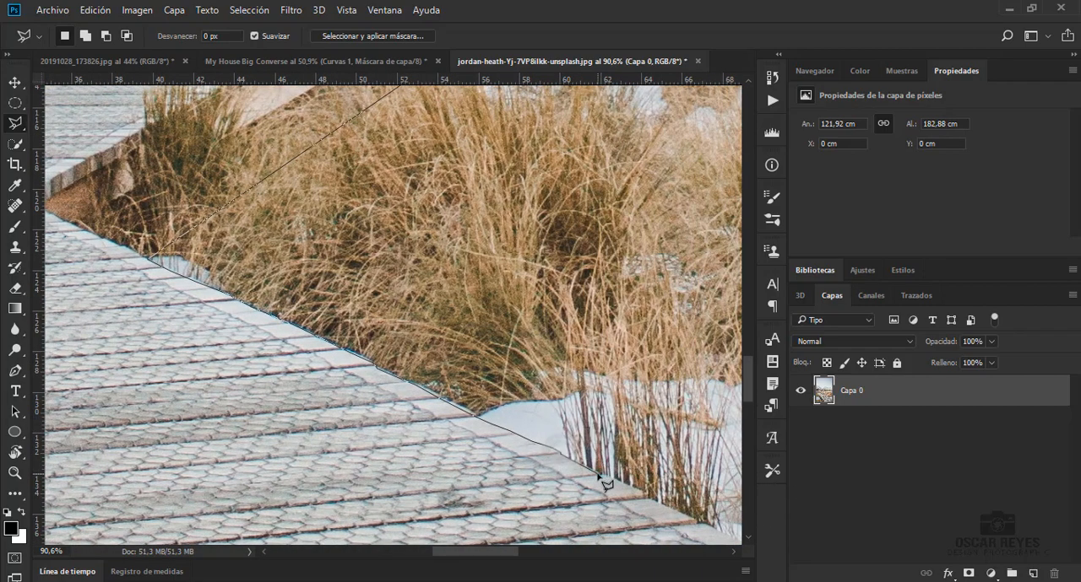
left_click(697, 522)
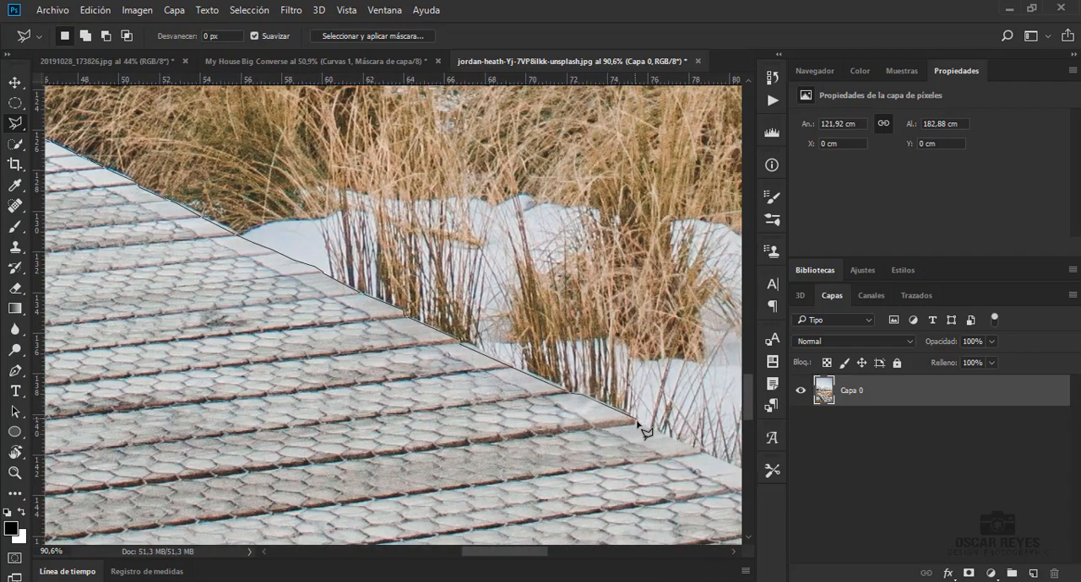
left_click(701, 452)
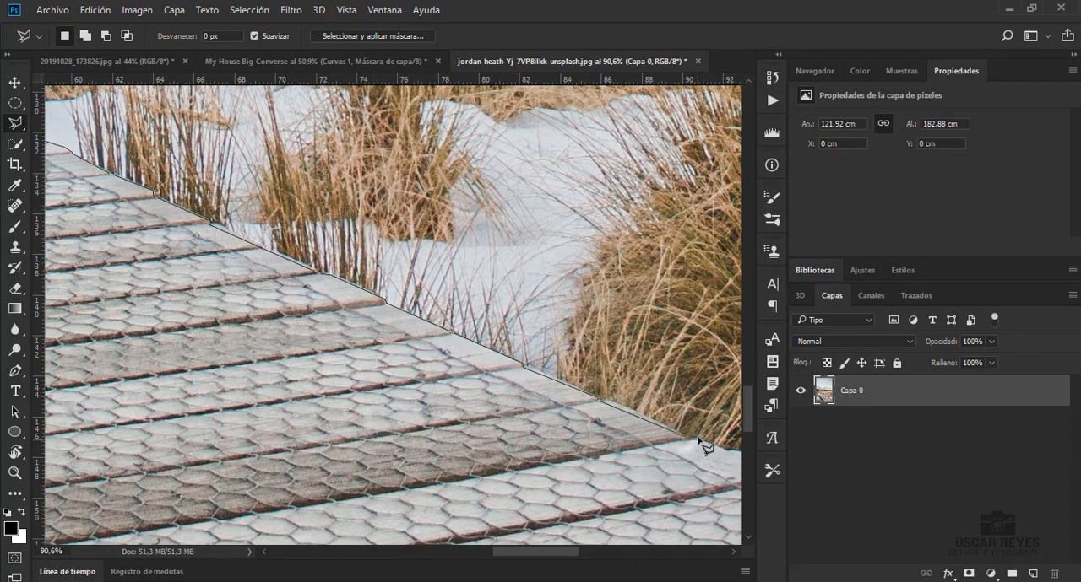
Trace the stepped ends of the foreground planks on the boardwalk's right side out to the photo's edge
left_click(697, 438)
left_click(657, 478)
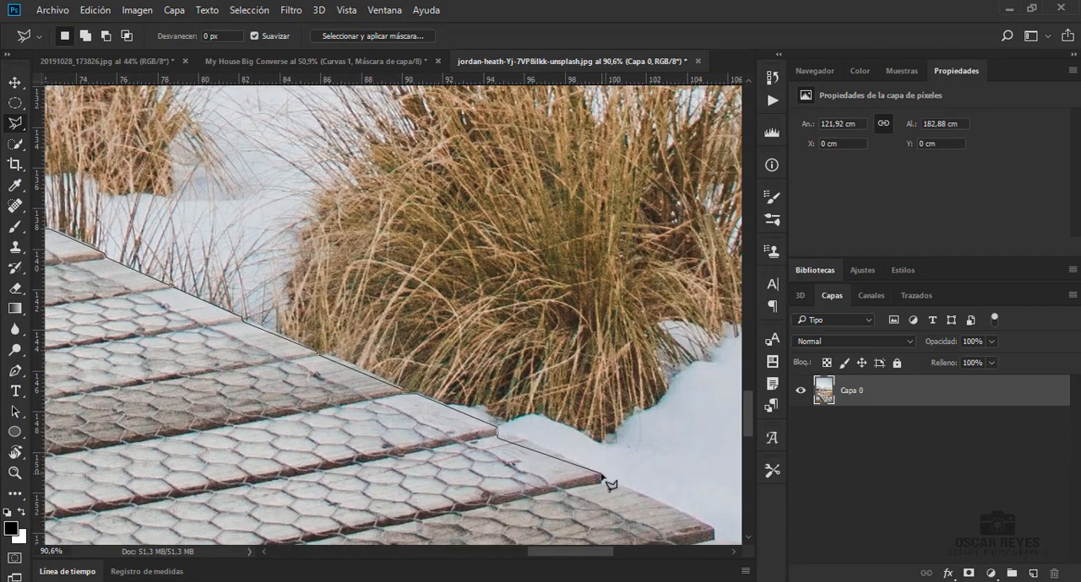
left_click(713, 536)
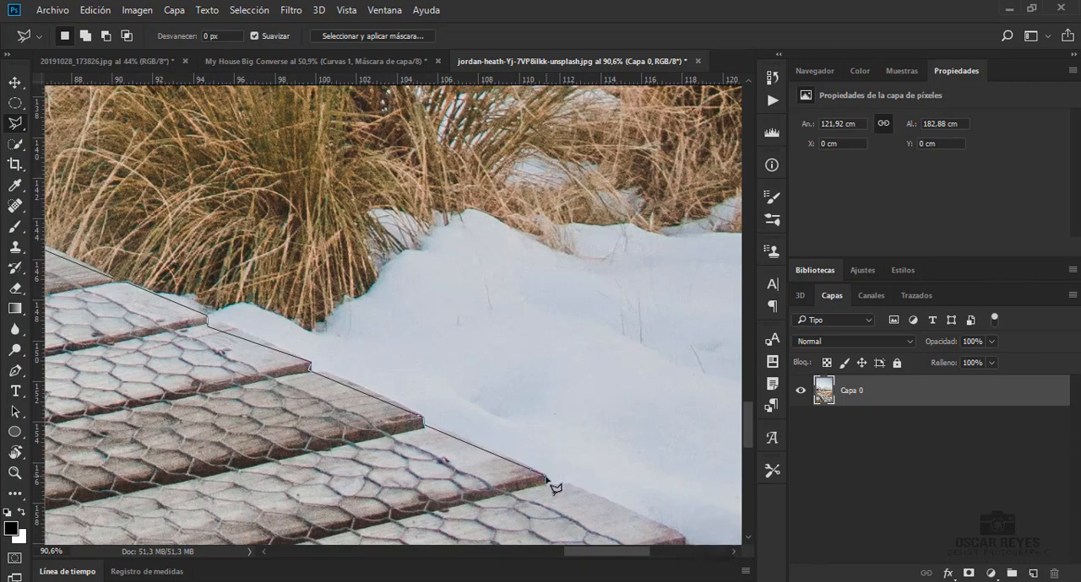
left_click(682, 537)
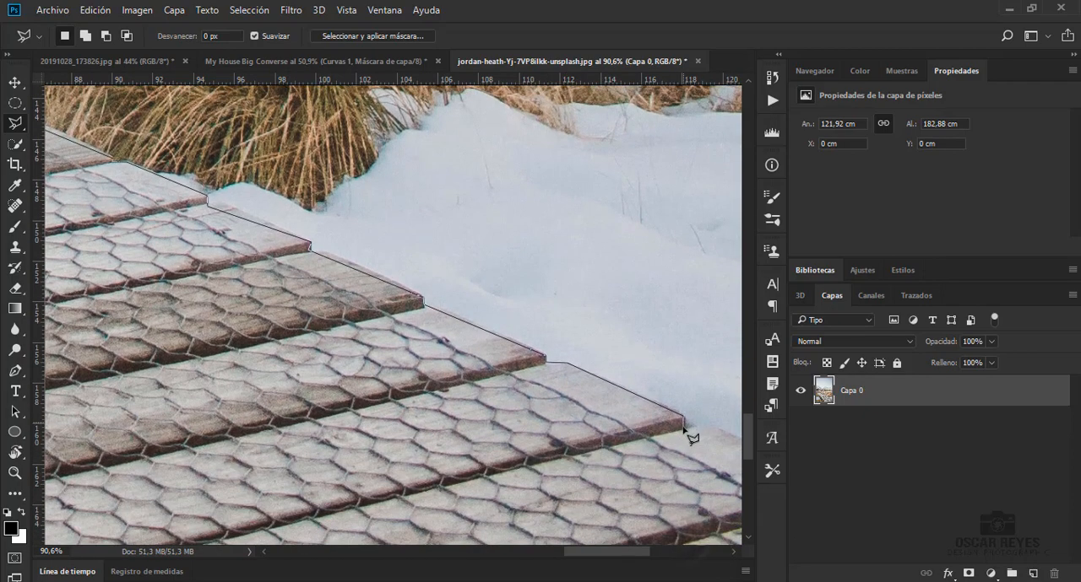
left_click(684, 427)
left_click(709, 428)
left_click(575, 462)
left_click(582, 483)
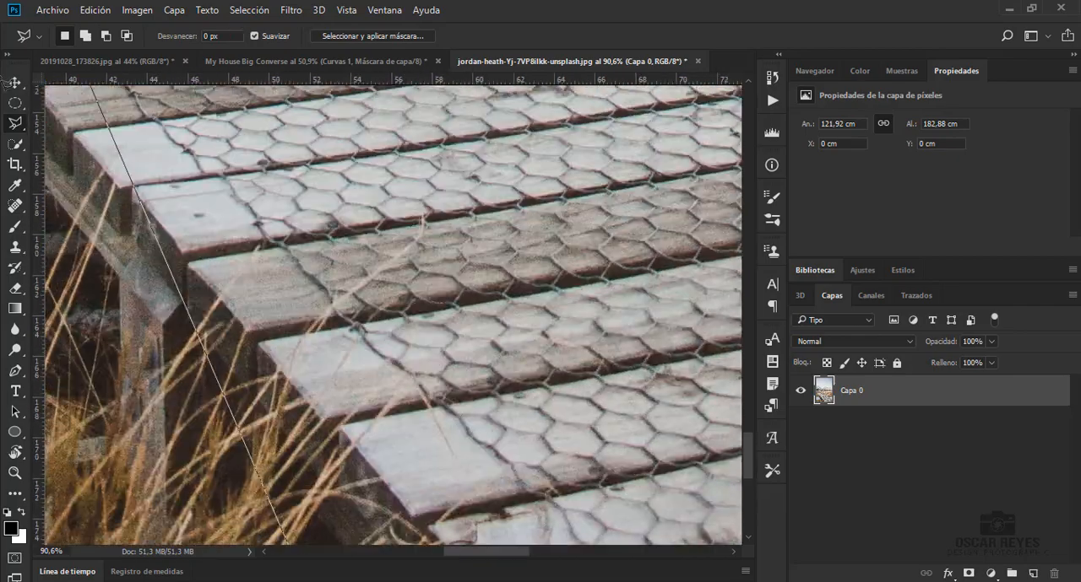
Bring the lasso outline up the boardwalk's left side to the far bend and close the selection
left_click(95, 217)
left_click(190, 94)
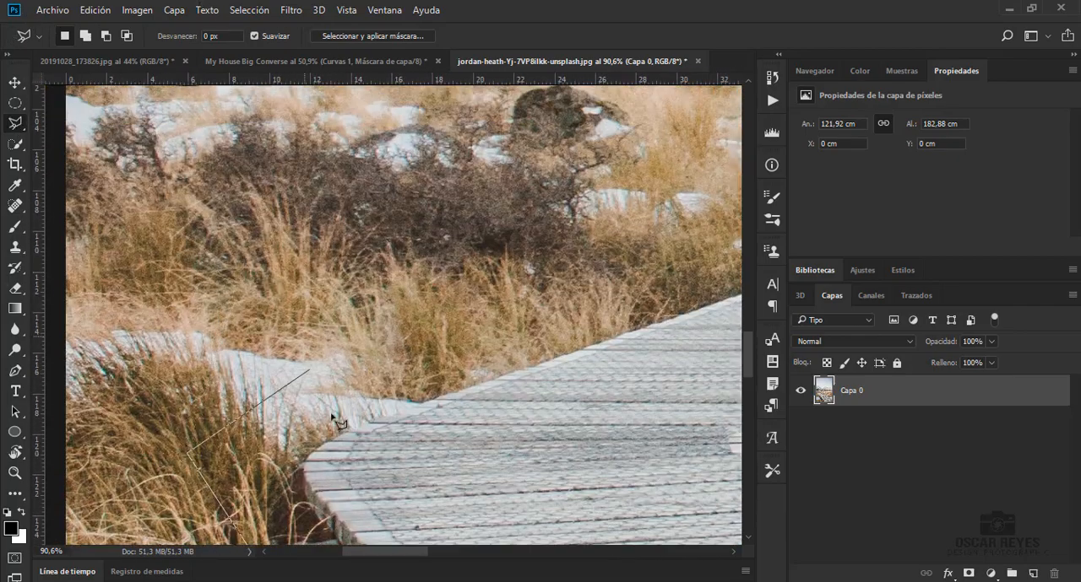
left_click(338, 439)
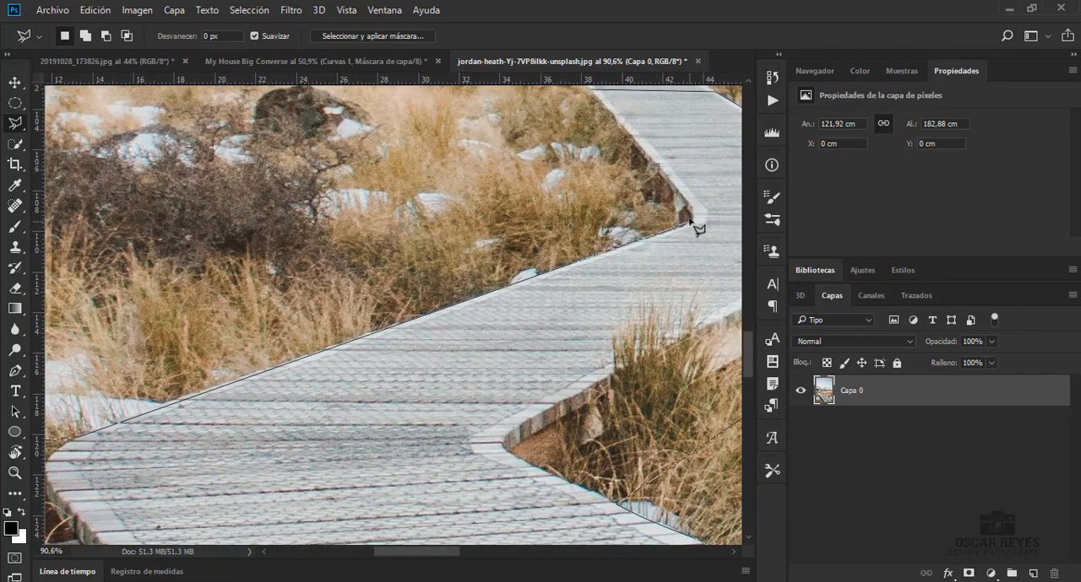
double_click(628, 133)
key("ctrl+0")
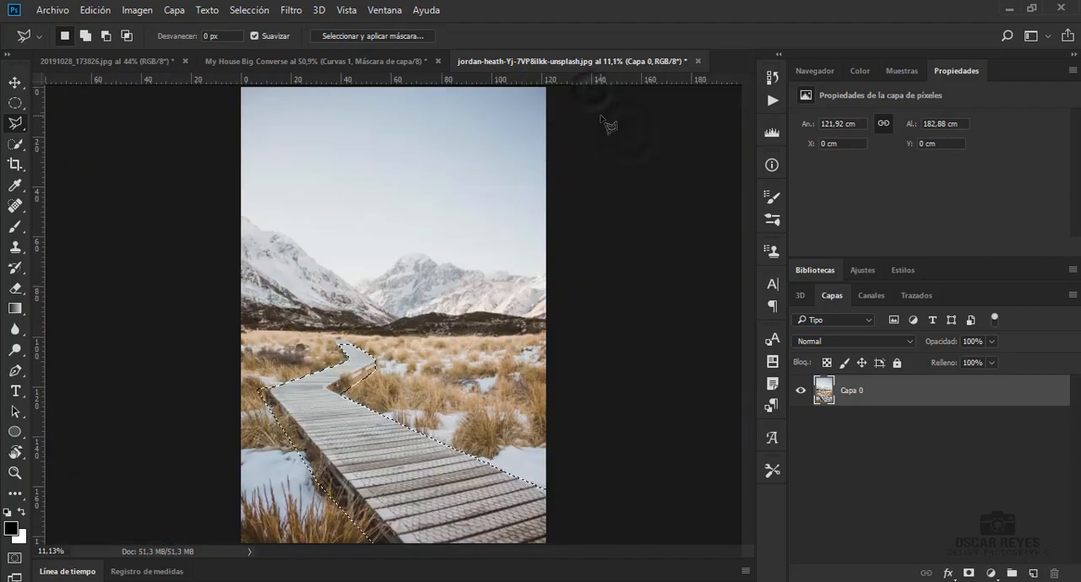
Mask the photo to the selected boardwalk and move the masked layer into the My House Big Converse document
left_click(968, 574)
key("v")
left_click_drag(382, 485, 380, 329)
left_click(579, 311)
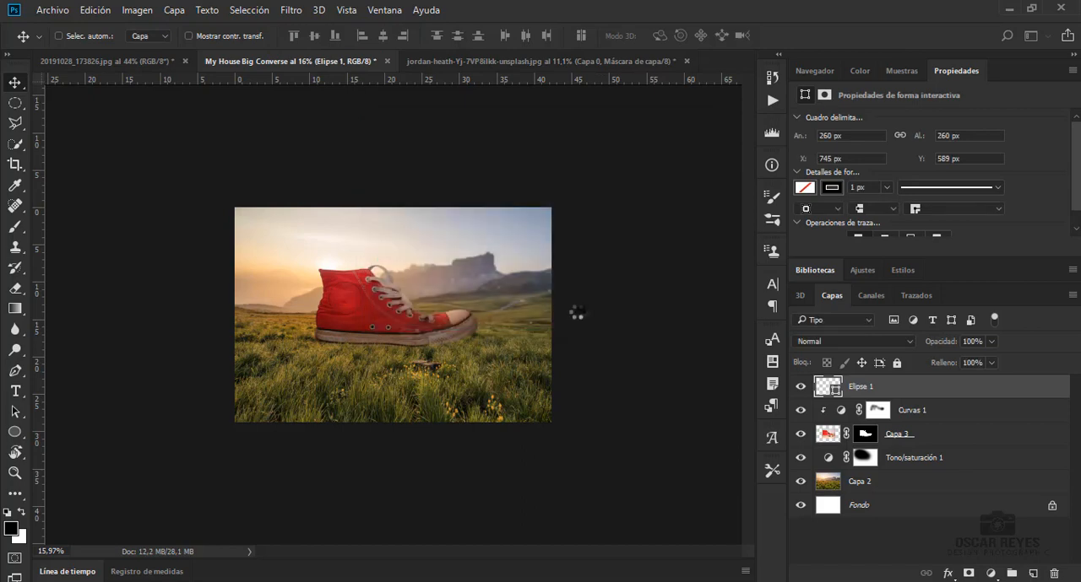
Place the boardwalk layer over the meadow and scale it down proportionally with Free Transform
left_click_drag(287, 396, 363, 300)
key("ctrl+t")
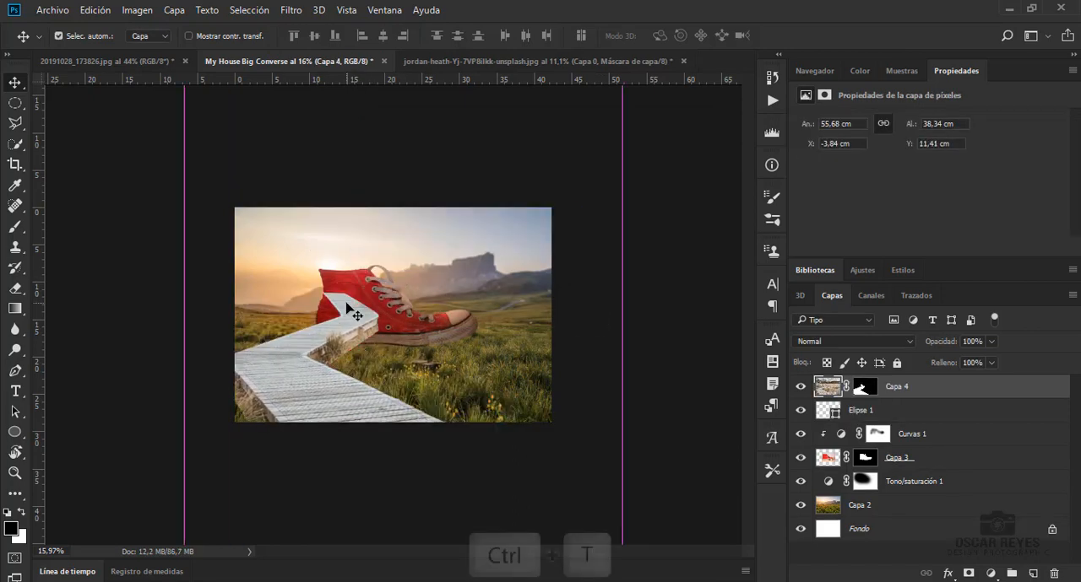
key("ctrl+0")
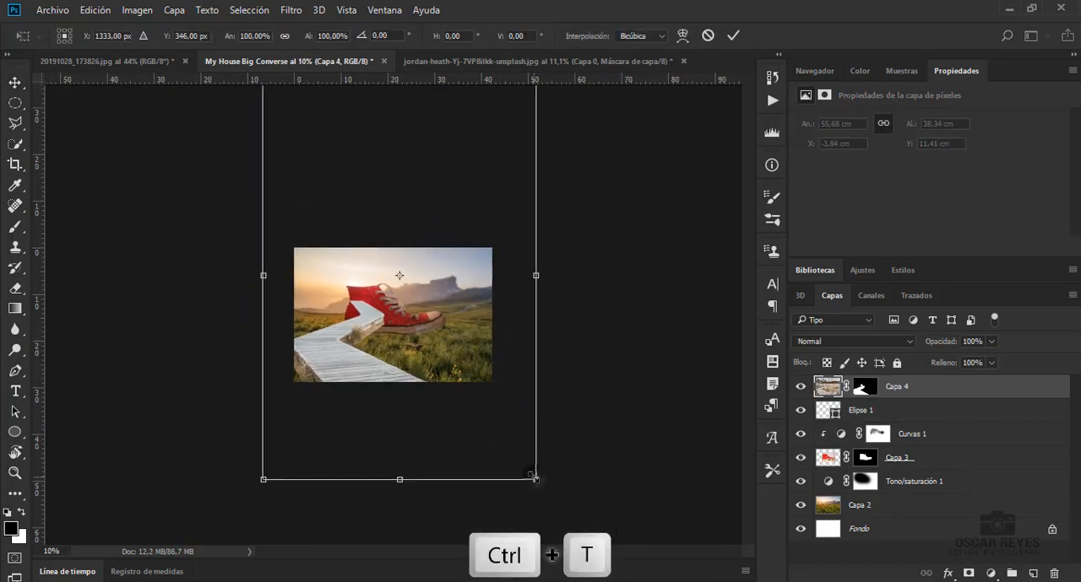
left_click_drag(535, 479, 363, 405)
scroll(436, 347, "up", 4)
Flip the boardwalk horizontally, shrink it to about 26 cm wide and position it leading from the lower-left corner to the shoe
right_click(437, 347)
left_click(492, 320)
left_click_drag(450, 111, 409, 146)
left_click_drag(336, 393, 327, 395)
key("Return")
key("ctrl+0")
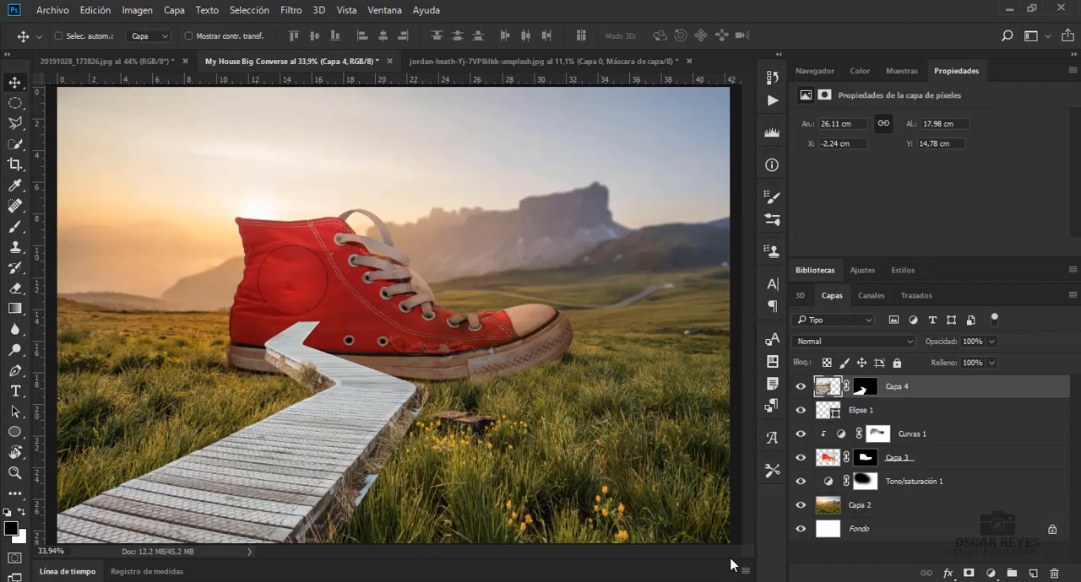
Flatten the boardwalk to 88.15% of its height and reposition it in front of the shoe's heel
key("ctrl+minus")
key("ctrl+t")
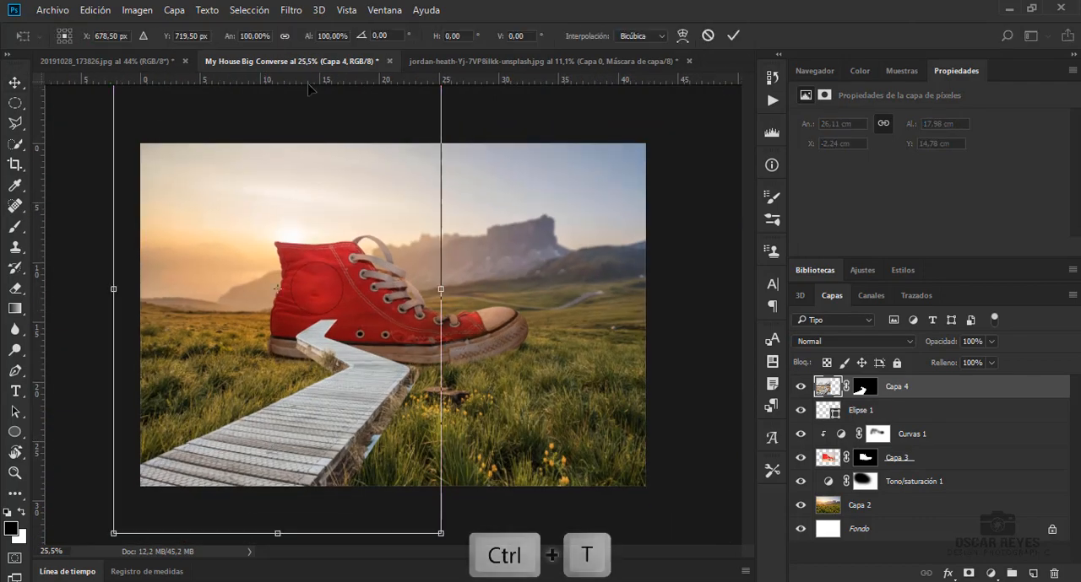
left_click_drag(274, 538, 274, 499)
left_click_drag(283, 414, 284, 434)
left_click_drag(278, 513, 279, 494)
left_click_drag(294, 377, 304, 403)
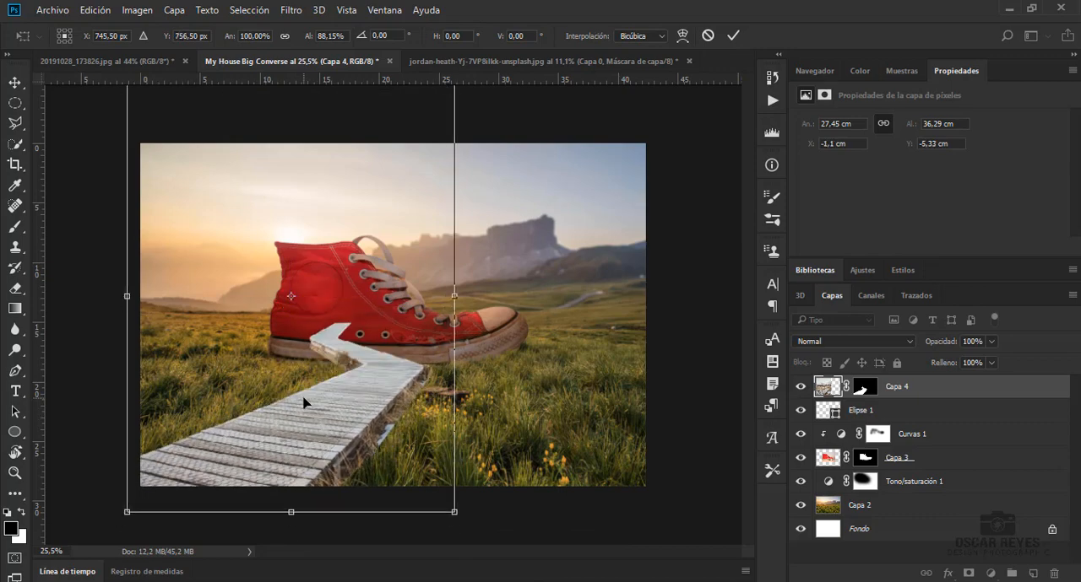
Apply the transform and fine-tune the boardwalk's horizontal position against the shoe to X -1.1 cm
key("shift+Left")
key("shift+Left")
key("shift+Left")
key("shift+Left")
key("shift+Left")
key("Left")
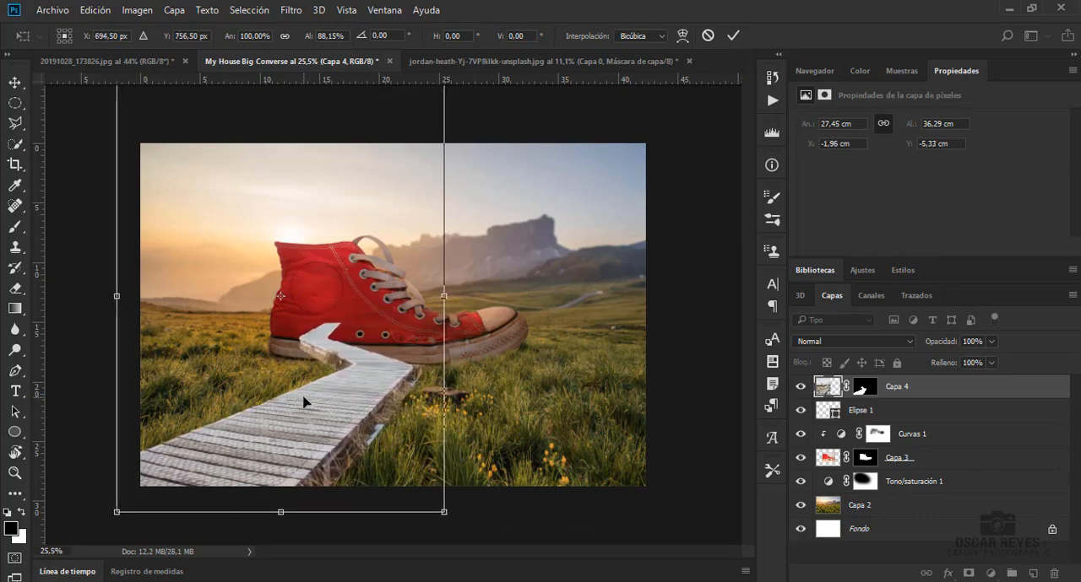
key("Return")
scroll(303, 402, "up", 5)
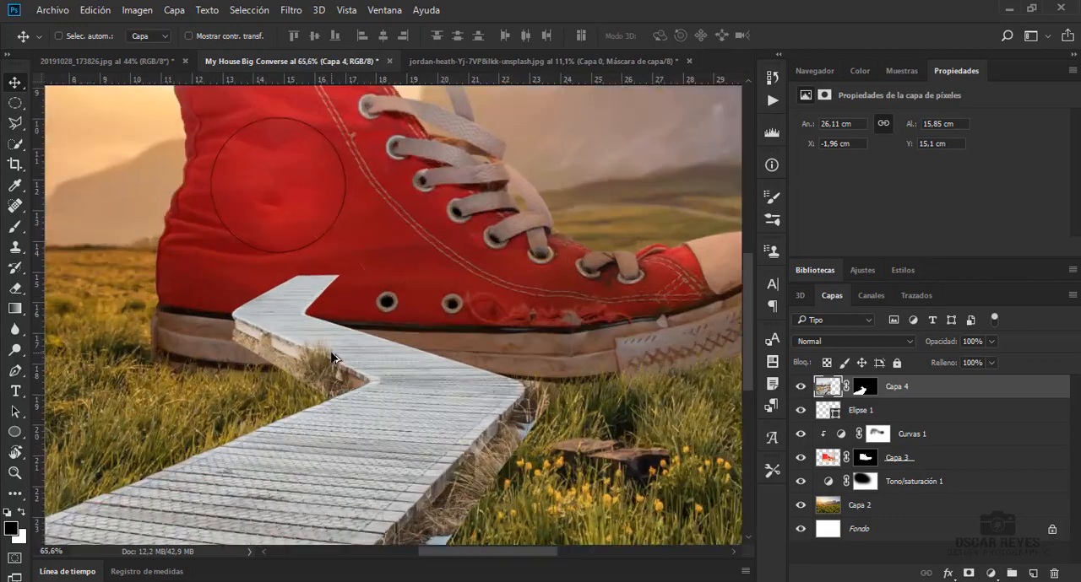
left_click_drag(403, 394, 428, 395)
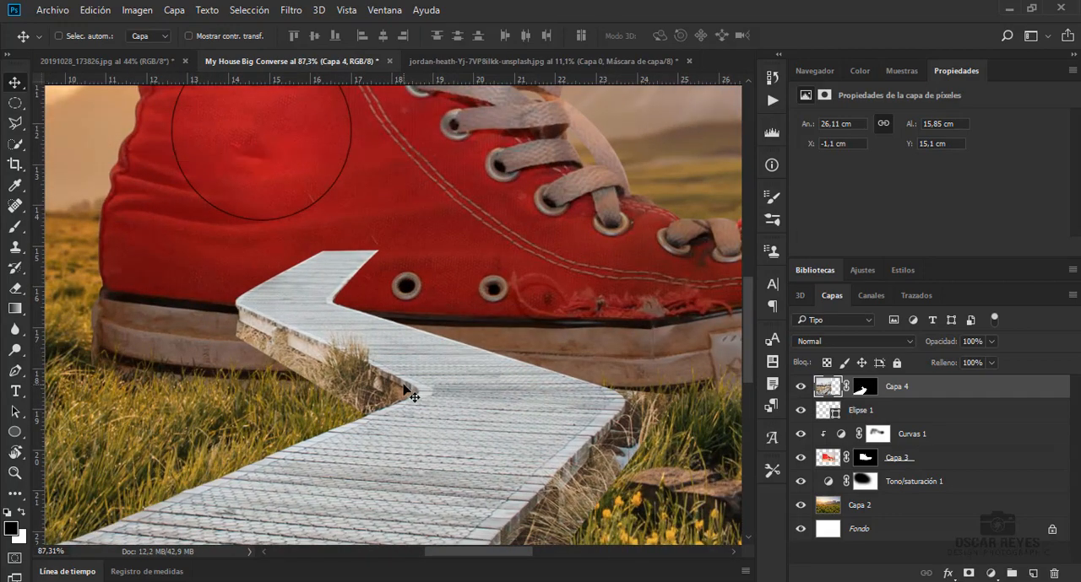
Select the boardwalk's far end that overlaps the red canvas with the Polygonal Lasso
left_click(14, 124)
key("l")
left_click(241, 309)
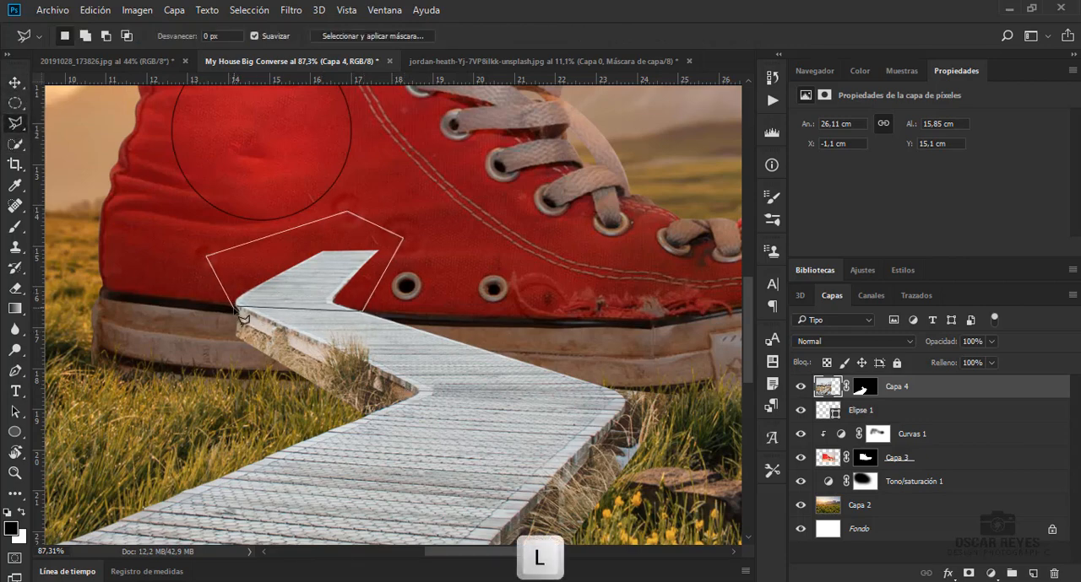
Hide the selected far end on the Capa 4 mask with a black brush at 100% opacity and deselect
key("b")
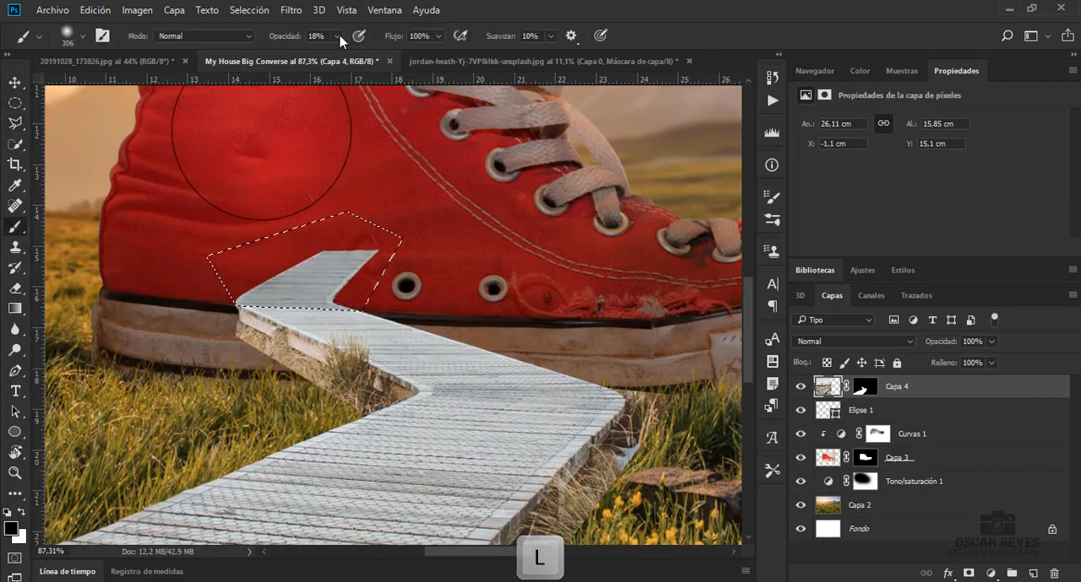
left_click_drag(386, 174, 226, 250)
key("ctrl+z")
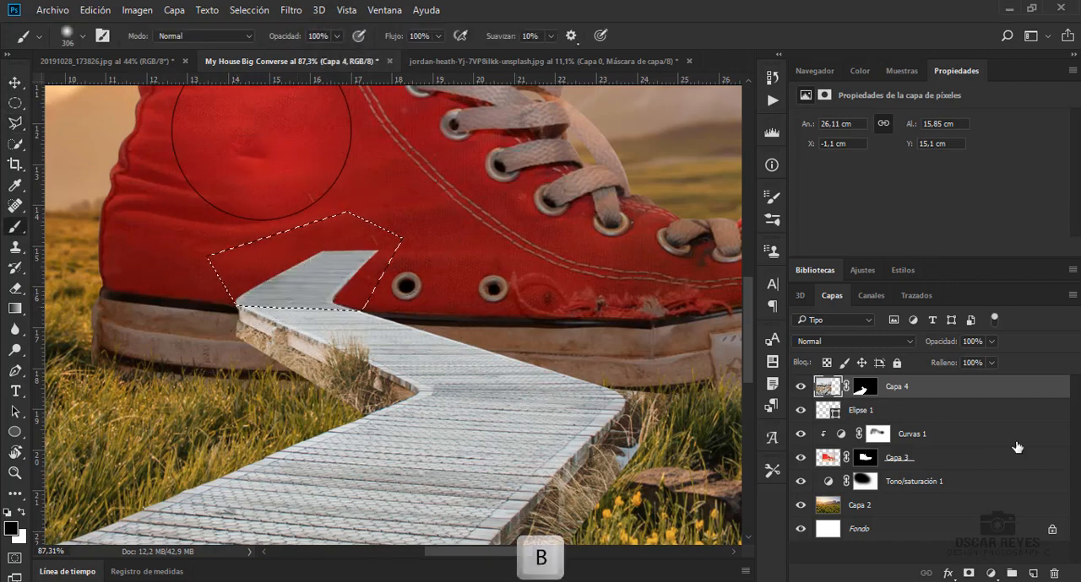
left_click(869, 393)
mouse_move(321, 241)
left_mouse_down()
mouse_move(217, 259)
mouse_move(430, 240)
left_mouse_up()
key("ctrl+d")
Paint out the dry grass and snow along the boardwalk's right edge on the mask with an enlarged grass-shaped brush
scroll(347, 237, "down", 7)
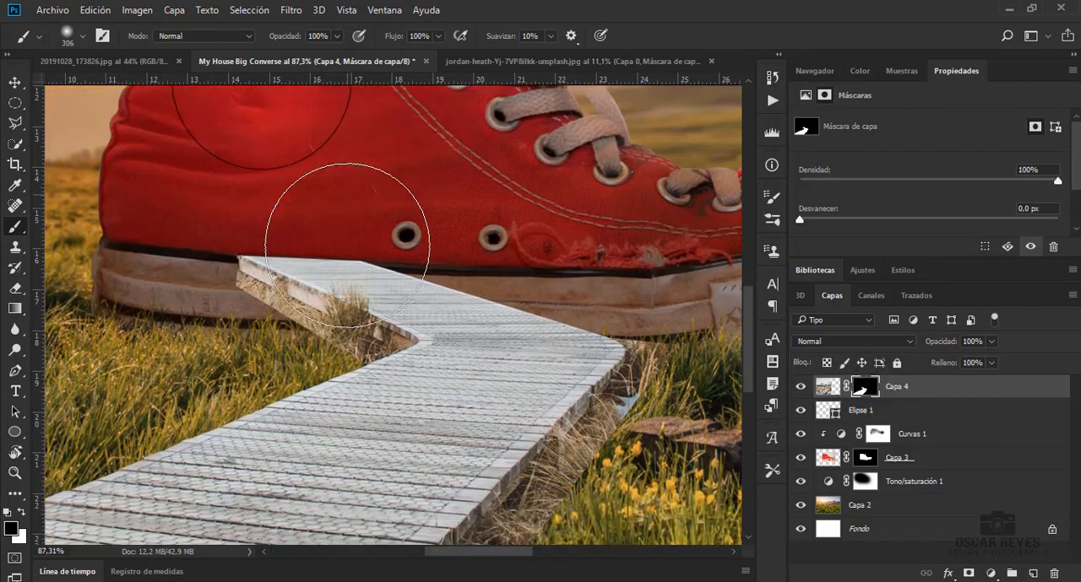
mouse_move(462, 551)
left_mouse_down()
mouse_move(379, 551)
mouse_move(473, 551)
left_mouse_up()
right_click(438, 300)
left_click(543, 405)
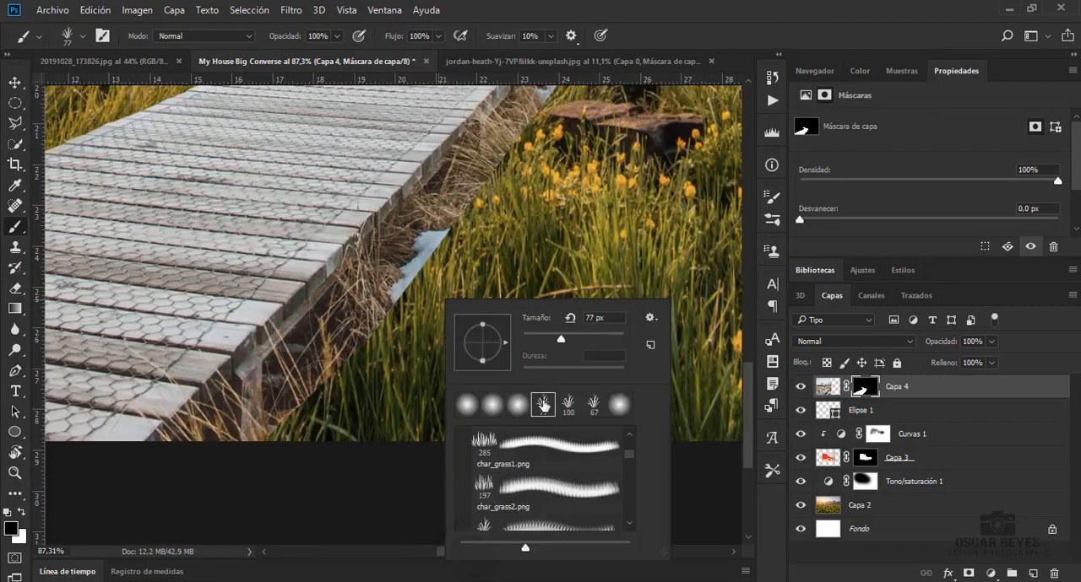
left_click_drag(561, 341, 592, 341)
left_click(260, 403)
left_click_drag(413, 242, 478, 164)
mouse_move(246, 438)
left_mouse_down()
mouse_move(196, 431)
mouse_move(306, 365)
mouse_move(423, 221)
left_mouse_up()
Refine the boardwalk's right edge on the mask with the grass brush reduced to 95 px
right_click(512, 218)
left_click_drag(666, 258, 636, 258)
left_click(438, 218)
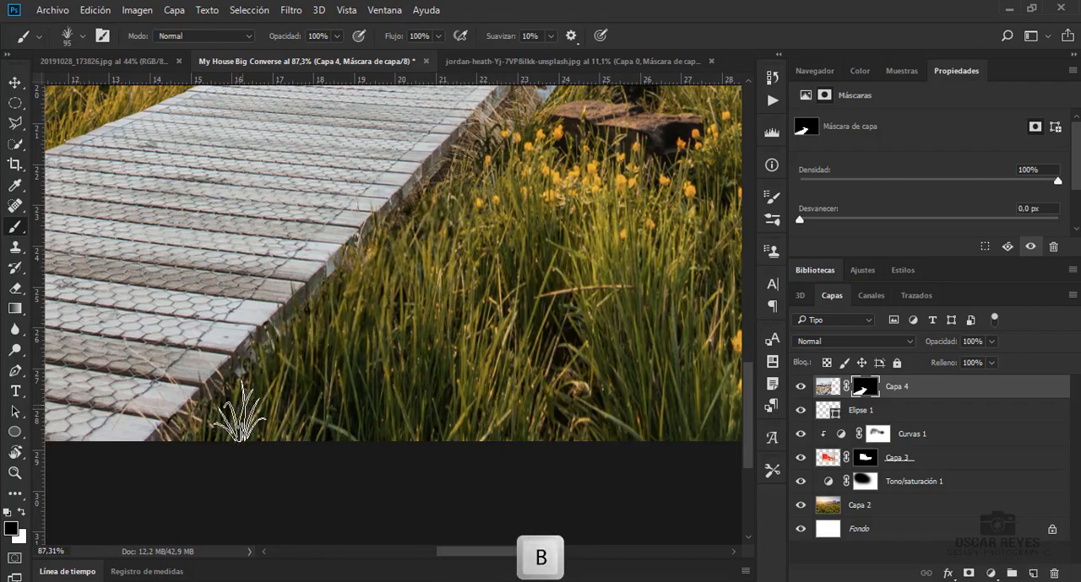
mouse_move(241, 398)
left_mouse_down()
mouse_move(352, 299)
mouse_move(440, 182)
left_mouse_up()
Restore the foreground plank ends on the mask with a white soft round brush at 95 px
left_click_drag(493, 551, 510, 551)
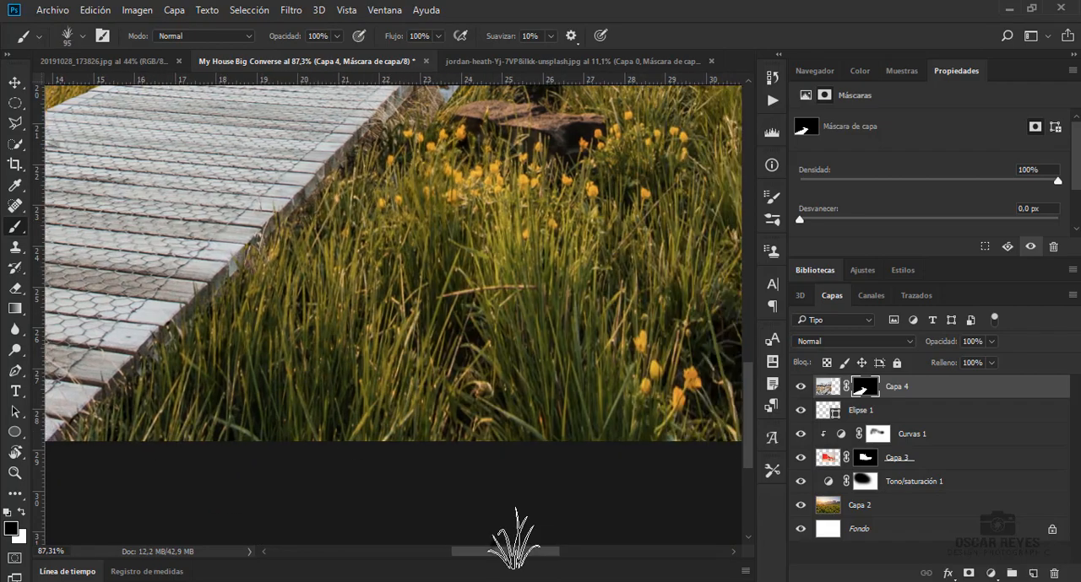
right_click(184, 291)
left_click(199, 395)
left_click_drag(181, 304, 78, 405)
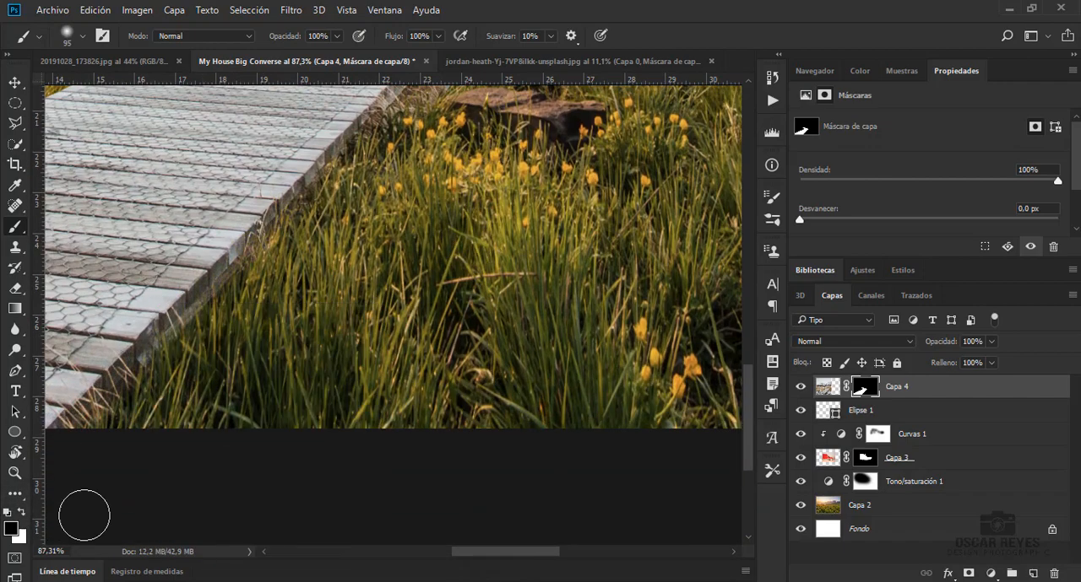
Blend the restored plank ends into the meadow by painting black on the mask with a grass brush, finishing at 91 px
right_click(331, 322)
left_click(379, 430)
left_click(110, 441)
right_click(233, 309)
left_click_drag(359, 348, 338, 348)
mouse_move(106, 414)
left_mouse_down()
mouse_move(221, 310)
mouse_move(255, 256)
left_mouse_up()
right_click(238, 297)
left_click(360, 336)
left_click_drag(190, 340, 361, 139)
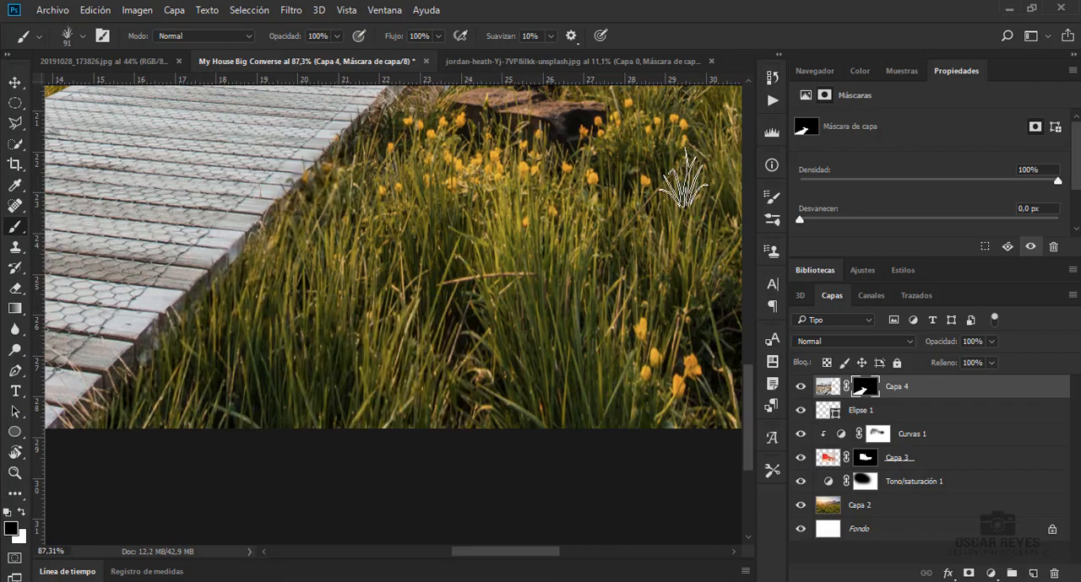
Trim the boardwalk's right edge just below the bend near the stone with a 42 px grass brush
scroll(685, 179, "up", 5)
right_click(394, 297)
left_click(497, 336)
mouse_move(402, 346)
left_mouse_down()
mouse_move(439, 301)
mouse_move(452, 248)
mouse_move(403, 338)
mouse_move(417, 329)
left_mouse_up()
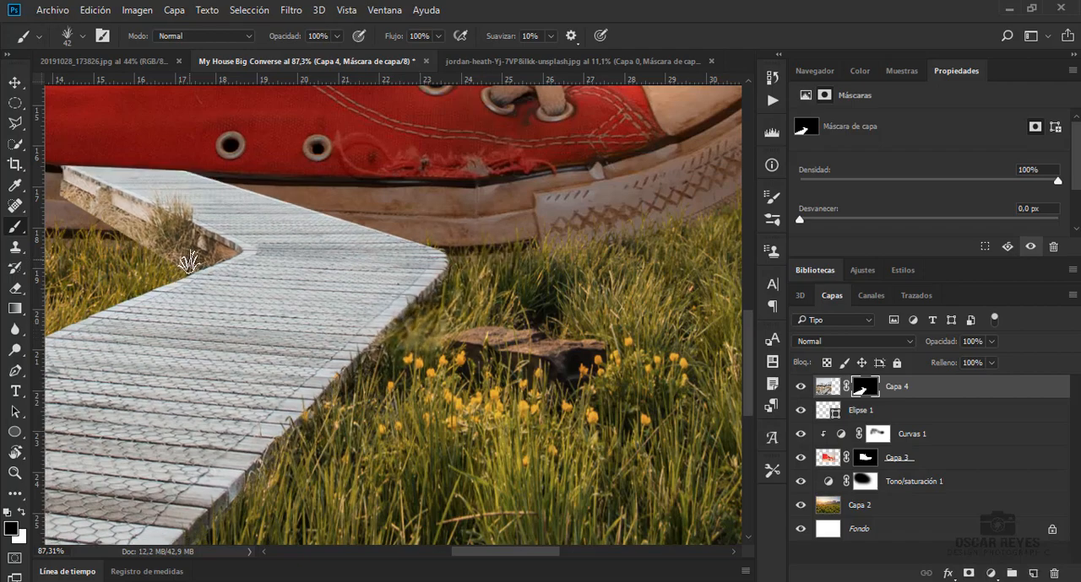
Mask out the dry grass and earth beneath the boardwalk's left side beside the sole with the 42 px grass brush
scroll(187, 262, "up", 5)
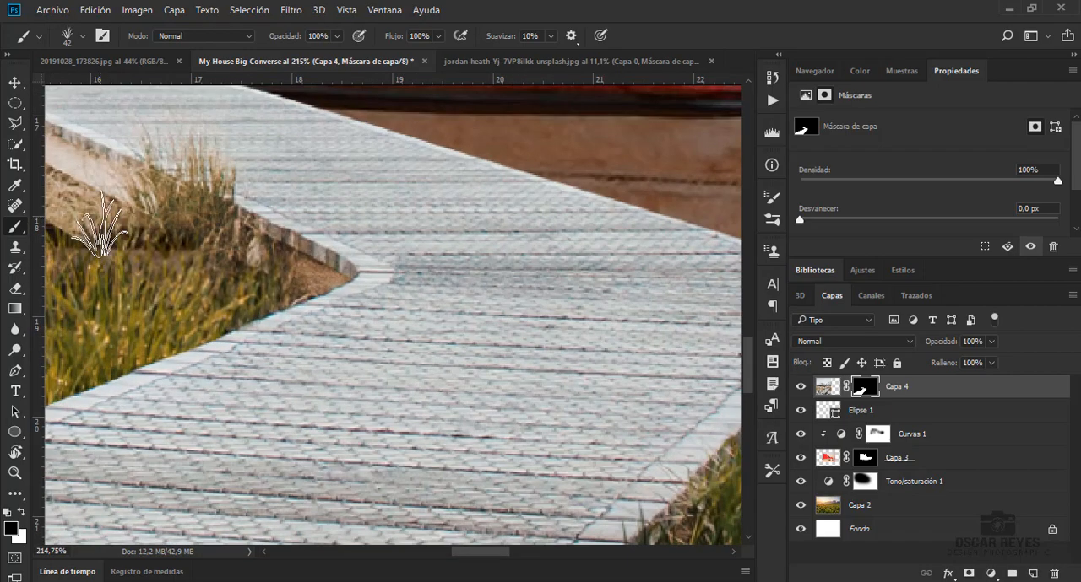
scroll(162, 140, "left", 5)
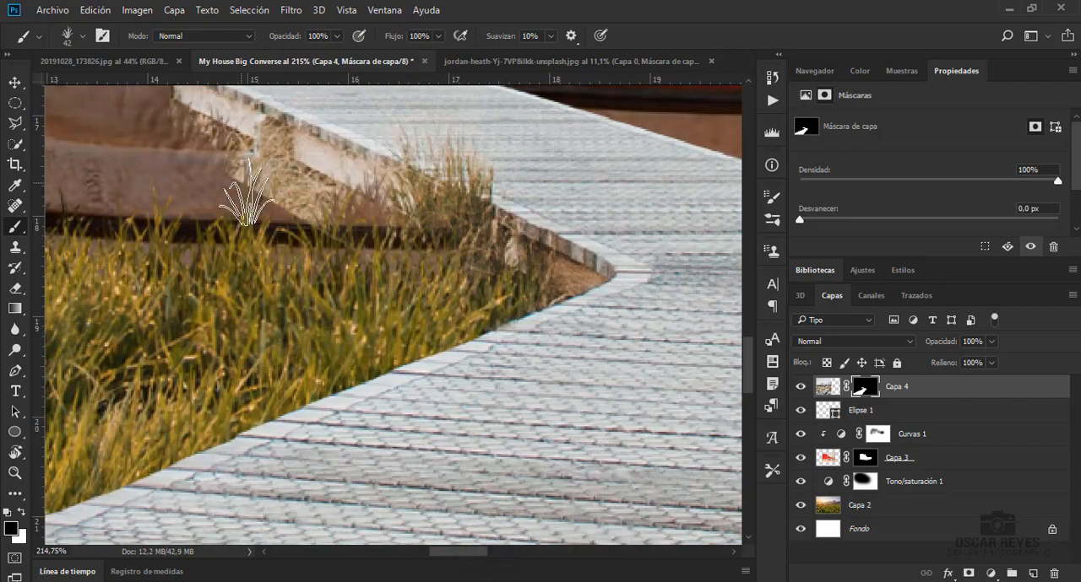
scroll(380, 278, "up", 3)
right_click(263, 319)
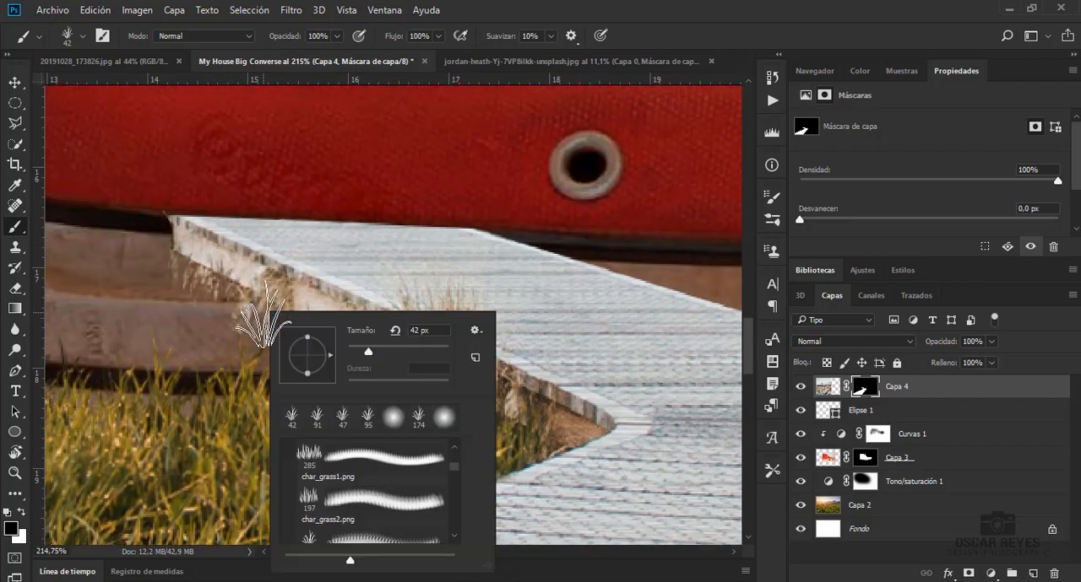
left_click_drag(170, 291, 203, 312)
left_click_drag(273, 344, 318, 363)
Restore the boardwalk's pale side beam near the sole on the mask with a white 26 px soft round brush
key("x")
right_click(267, 261)
left_click_drag(339, 299, 332, 299)
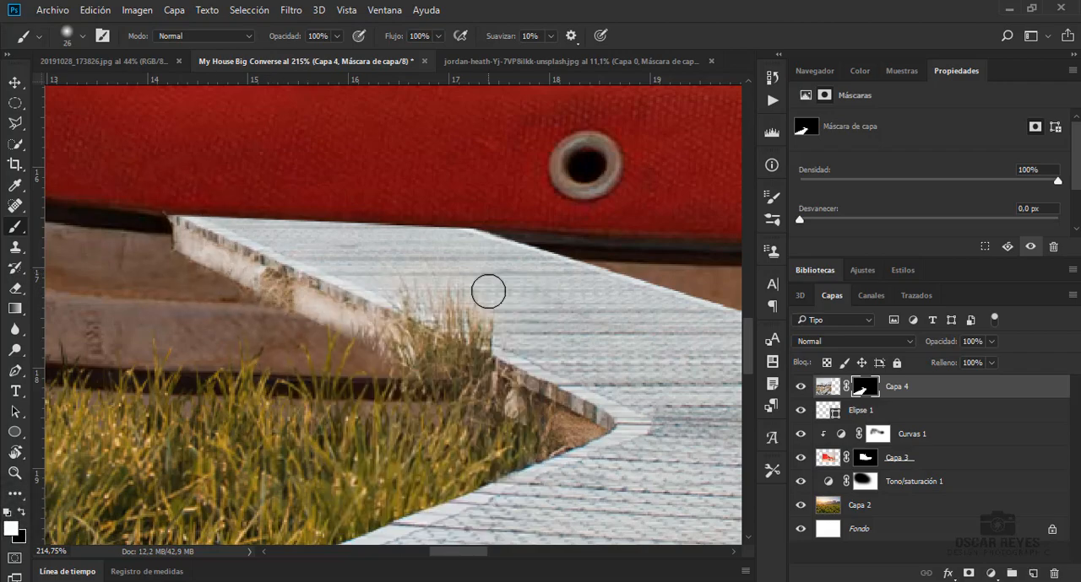
key("ctrl+0")
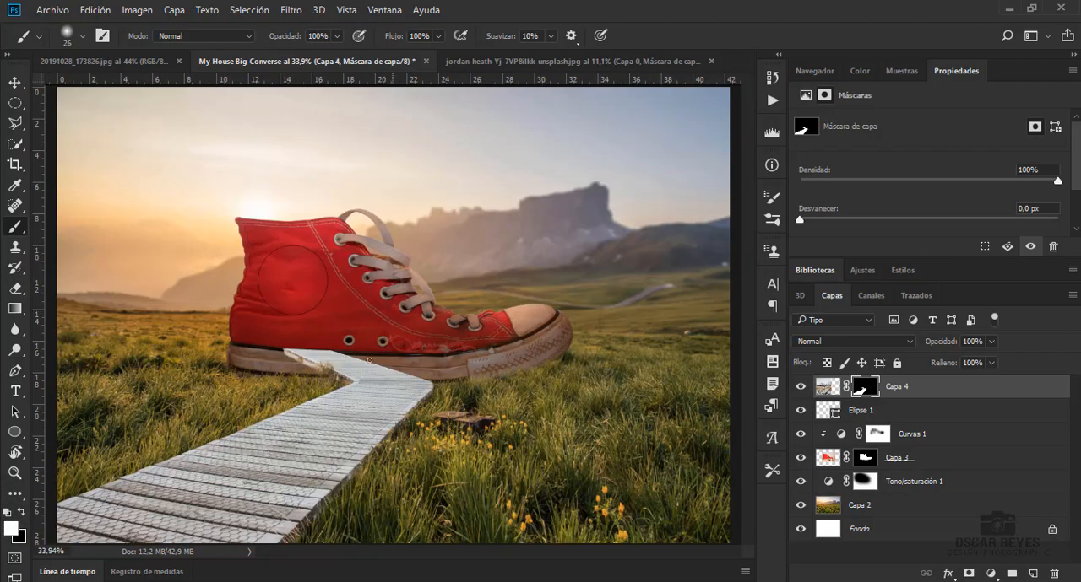
Blend the brown patch at the boardwalk's inner bend into the meadow with a small grass brush on the mask
scroll(259, 409, "up", 13)
right_click(322, 289)
double_click(371, 391)
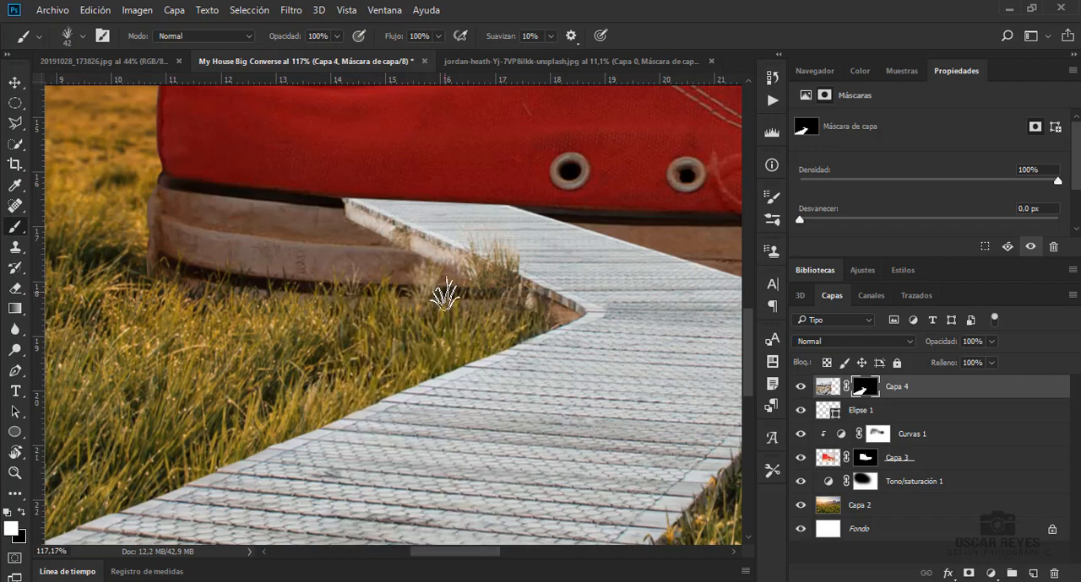
right_click(519, 302)
left_click_drag(592, 339, 549, 311)
Paint grass blades over the sole beside the boardwalk on the Capa 3 mask with a 111 px grass brush
left_click(865, 458)
right_click(394, 307)
left_click_drag(457, 346, 478, 346)
left_click(430, 295)
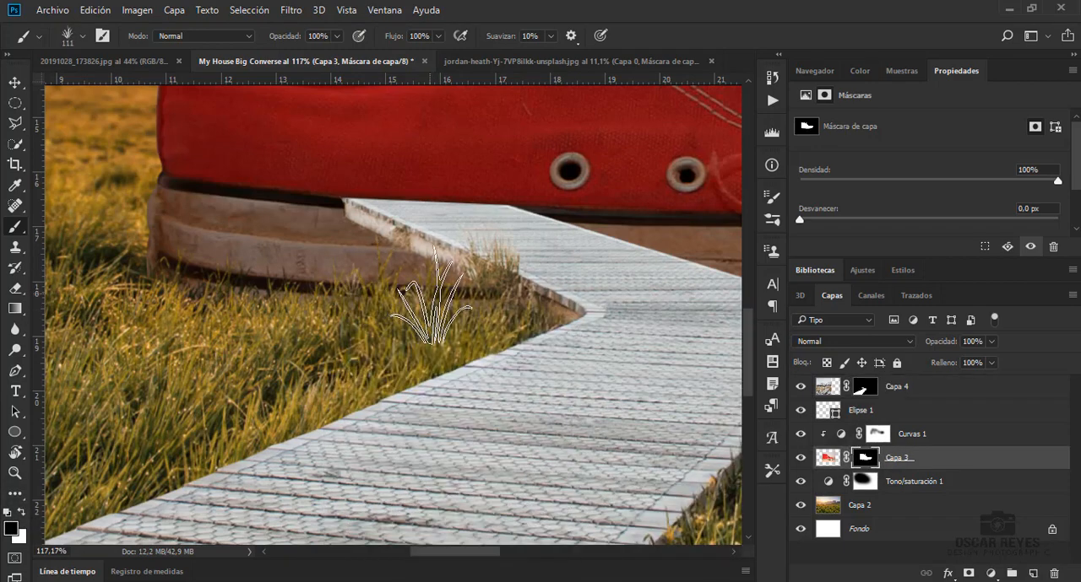
Blend the sole's lower edge into the grass on both sides of the boardwalk with the grass brush at 69 px
right_click(250, 308)
left_click_drag(333, 346, 327, 347)
left_click(195, 298)
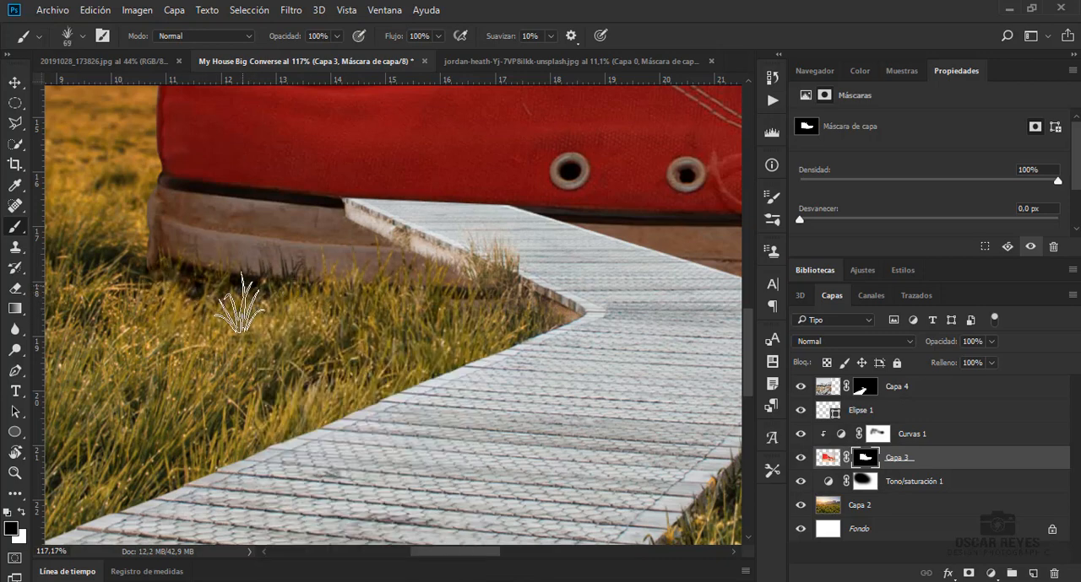
scroll(425, 304, "right", 3)
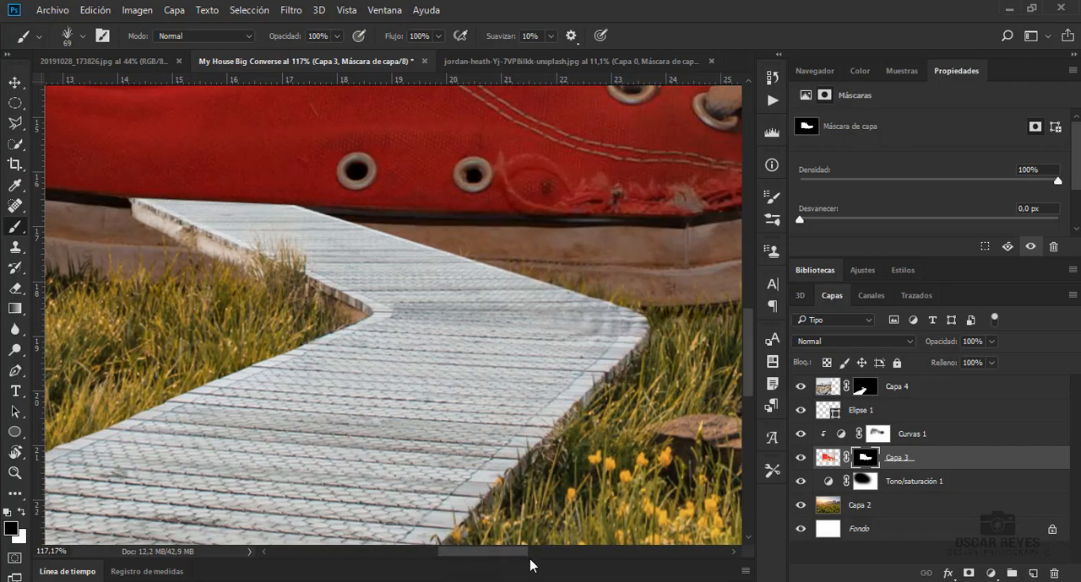
scroll(574, 325, "right", 5)
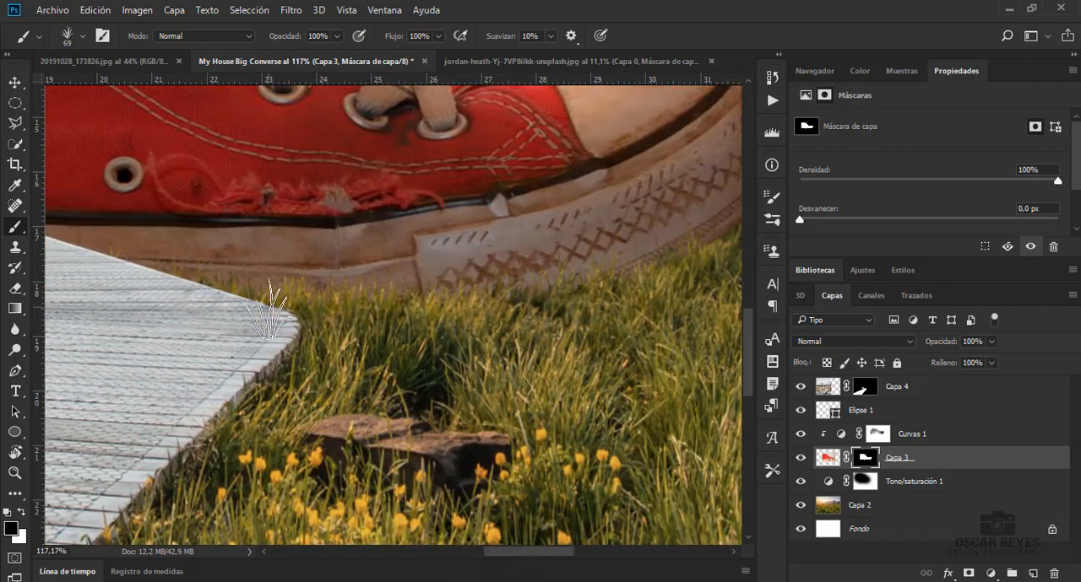
mouse_move(558, 551)
left_mouse_down()
mouse_move(584, 550)
mouse_move(462, 554)
left_mouse_up()
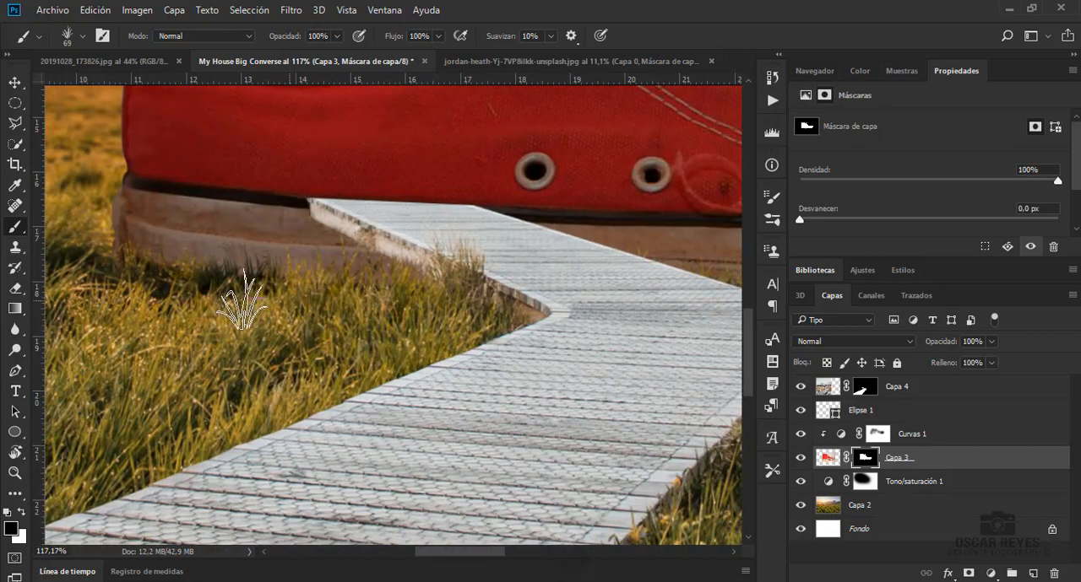
scroll(691, 334, "down", 3)
scroll(689, 333, "down", 2)
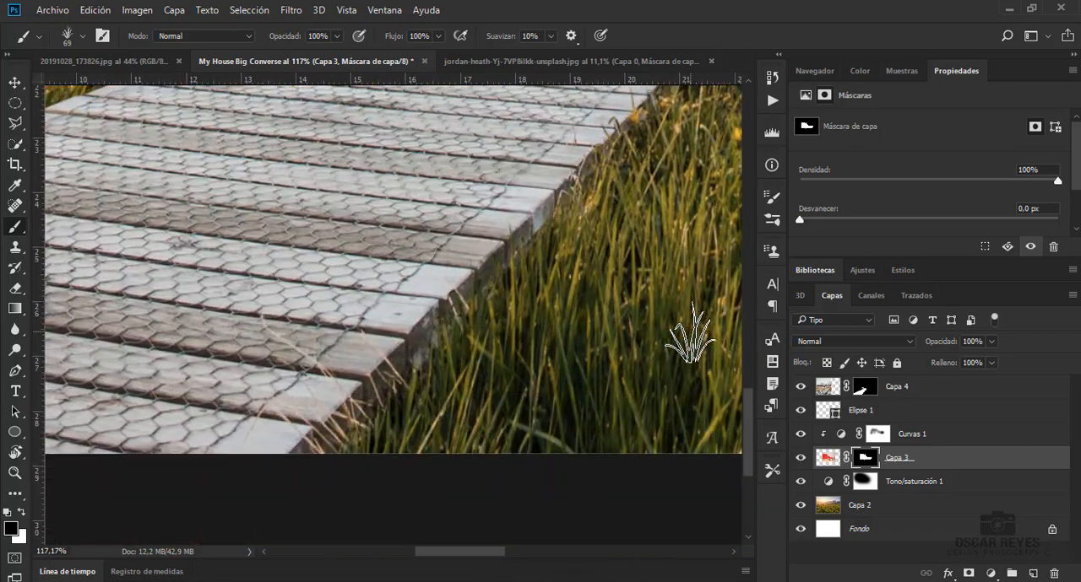
key("ctrl+0")
key("v")
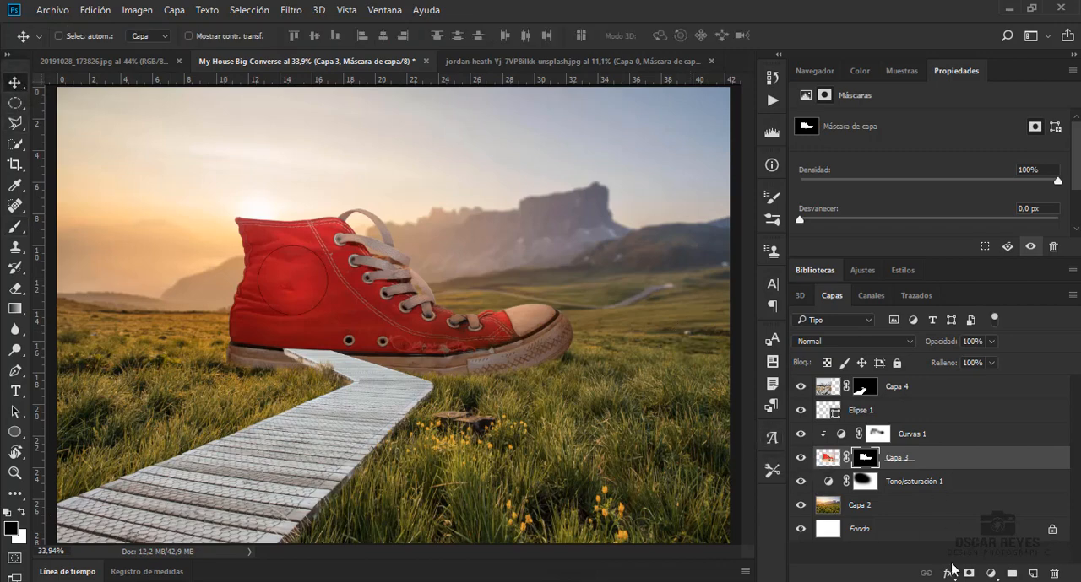
left_click(990, 574)
left_click(959, 305)
key("ctrl+z")
Add a Levels adjustment clipped to the boardwalk layer Capa 4 and lower its white output level to 155
left_click(931, 389)
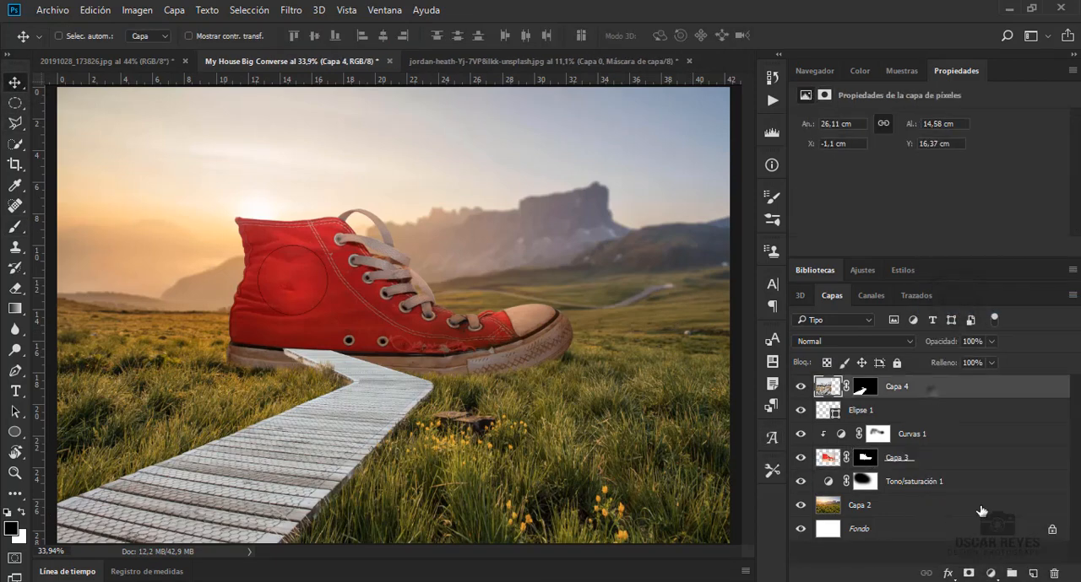
left_click(990, 574)
left_click(933, 305)
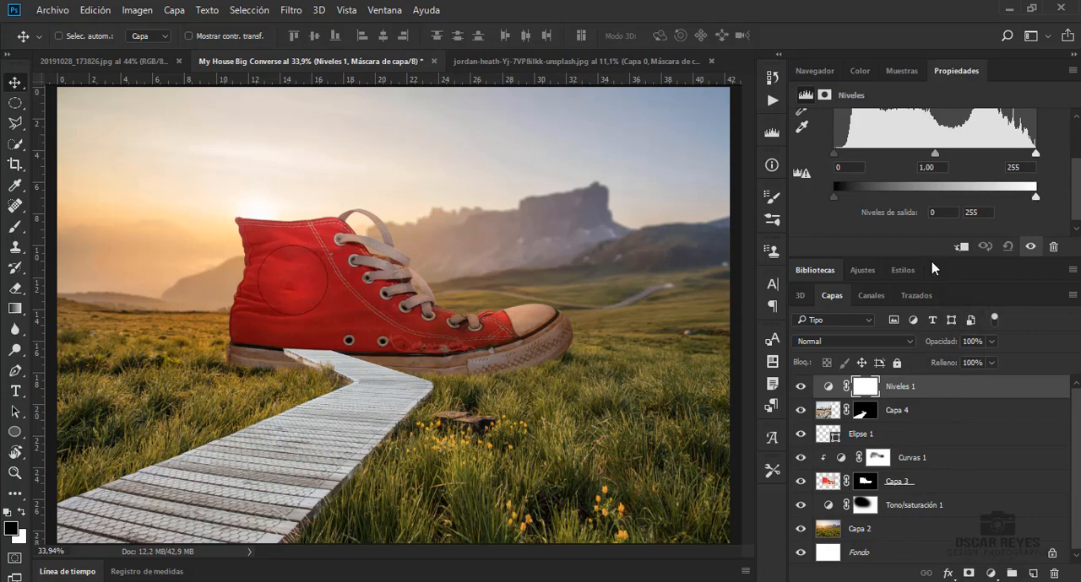
left_click(960, 247)
left_click_drag(1032, 199, 955, 206)
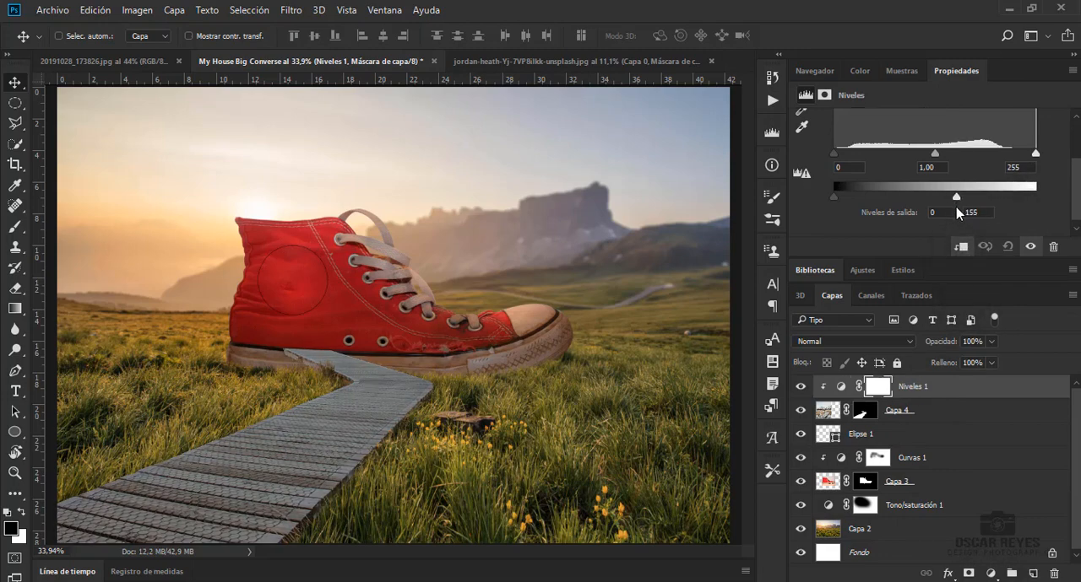
Paint black on the Niveles 1 mask with a 500 px soft brush at 26% opacity to lighten the boardwalk's near end
left_click(878, 386)
key("b")
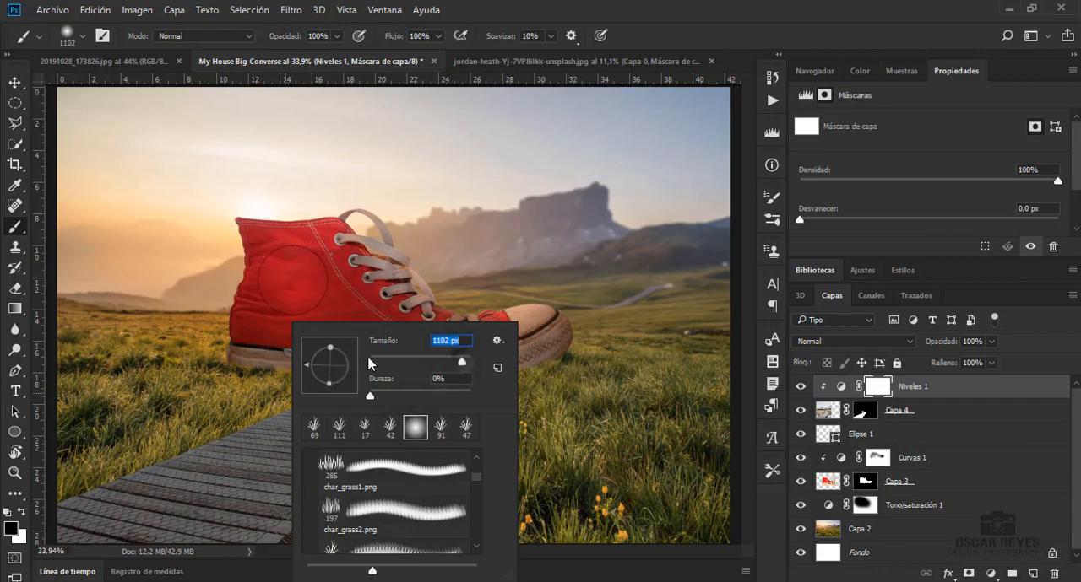
type("00")
key("Return")
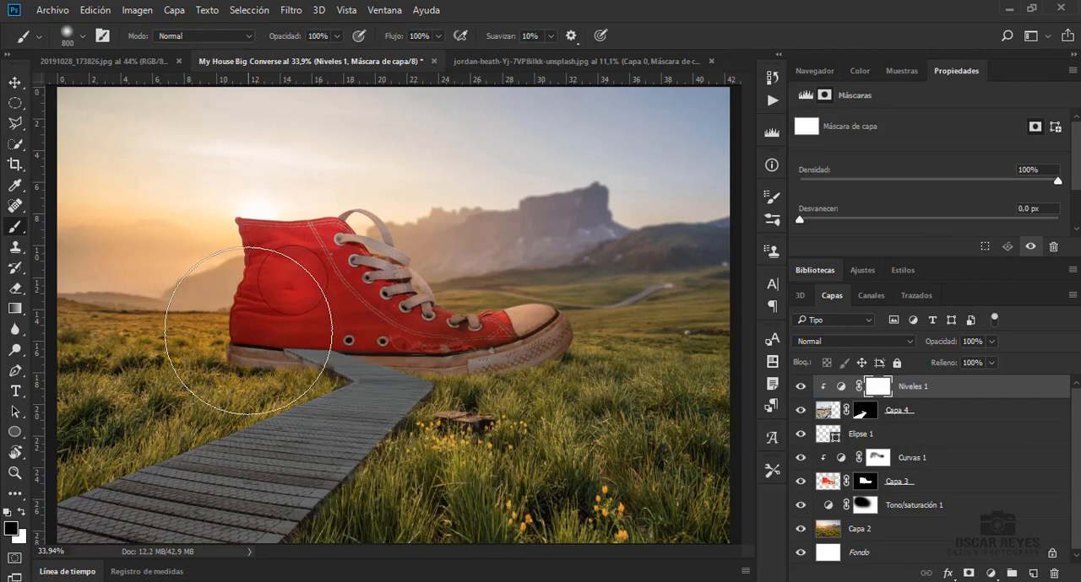
right_click(257, 320)
type("500")
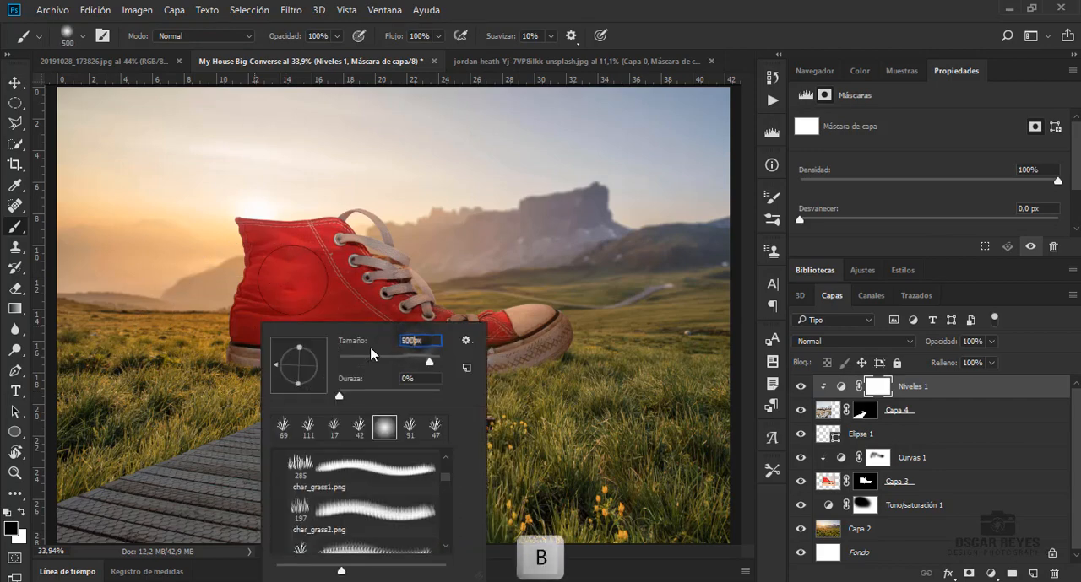
key("Return")
mouse_move(244, 359)
left_mouse_down()
mouse_move(186, 426)
mouse_move(72, 478)
mouse_move(225, 477)
mouse_move(179, 444)
mouse_move(98, 464)
mouse_move(262, 422)
left_mouse_up()
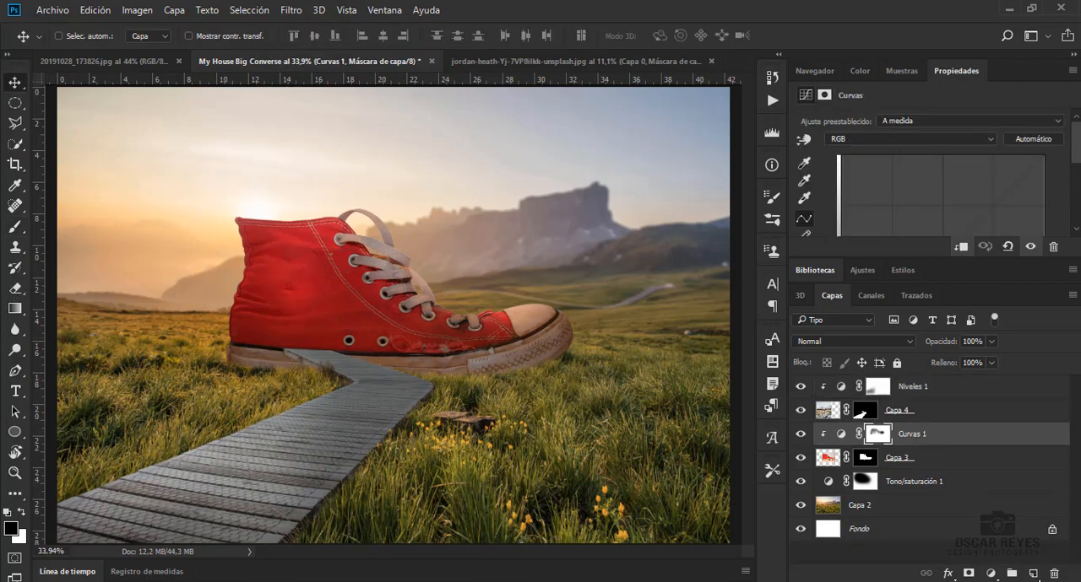
Add a new layer below the boardwalk and paint a soft black shadow on the grass along its edge with a 369 px brush
left_click(1035, 575)
key("b")
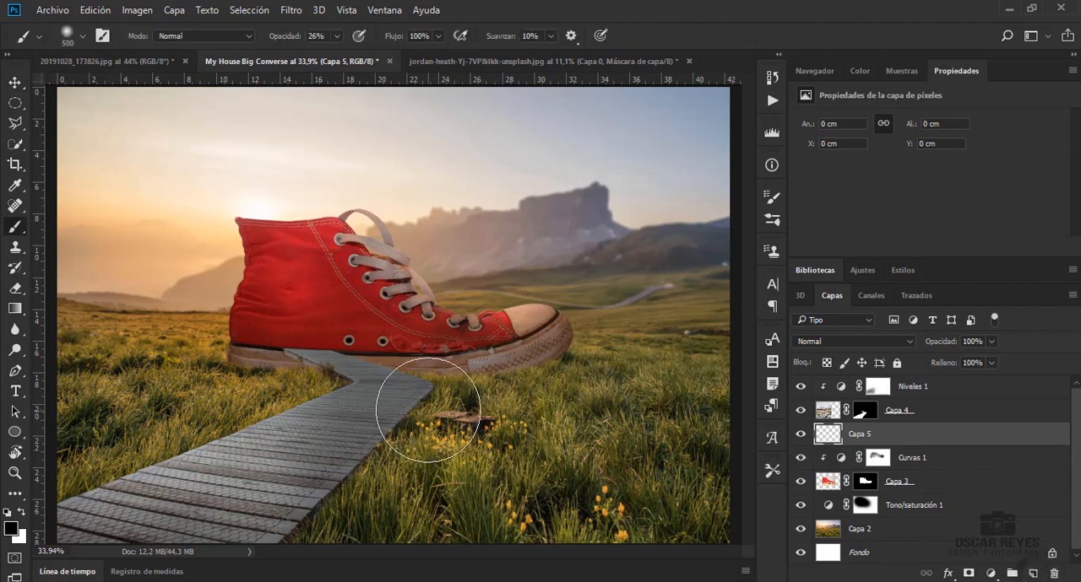
right_click(357, 448)
left_click_drag(535, 363, 528, 363)
mouse_move(384, 426)
left_mouse_down()
mouse_move(263, 547)
mouse_move(379, 434)
mouse_move(381, 464)
mouse_move(358, 491)
left_mouse_up()
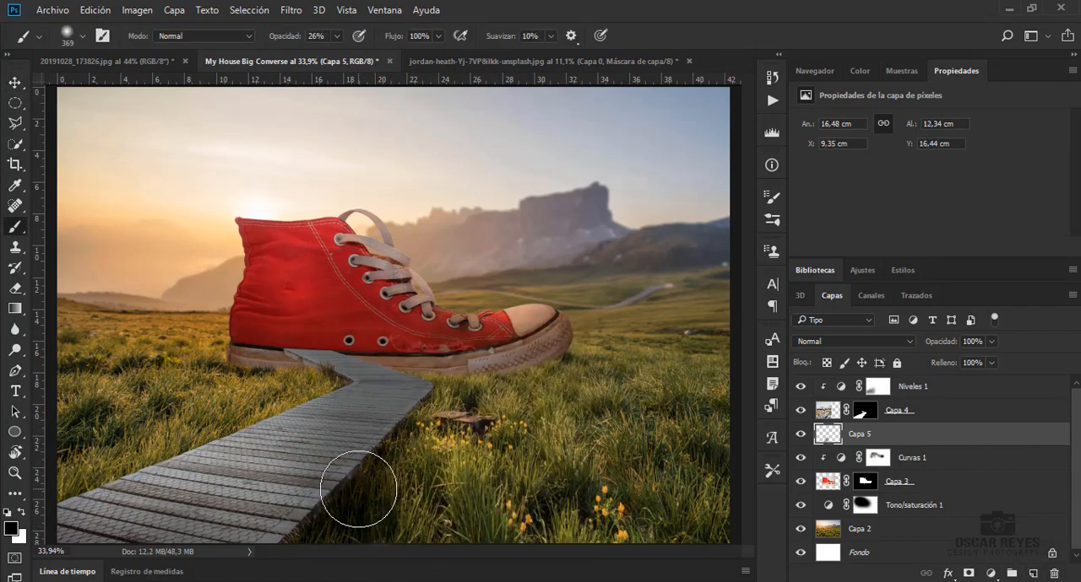
Extend the boardwalk shadow at 18% brush opacity, using a 171 px soft brush around the bend near the sole
left_click(769, 204)
left_click(767, 196)
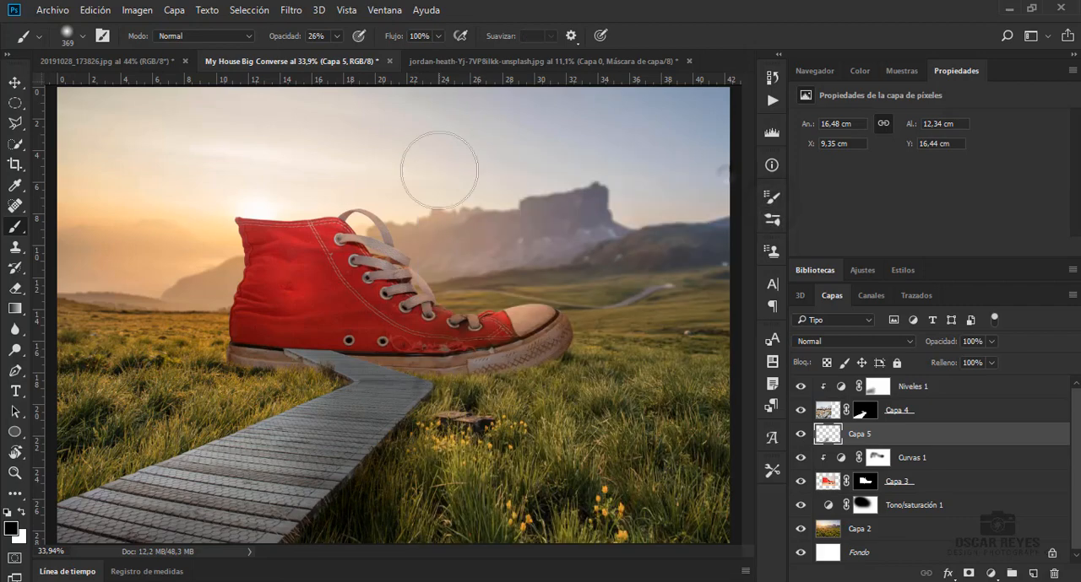
left_click_drag(334, 57, 330, 57)
left_click_drag(456, 421, 384, 485)
right_click(355, 419)
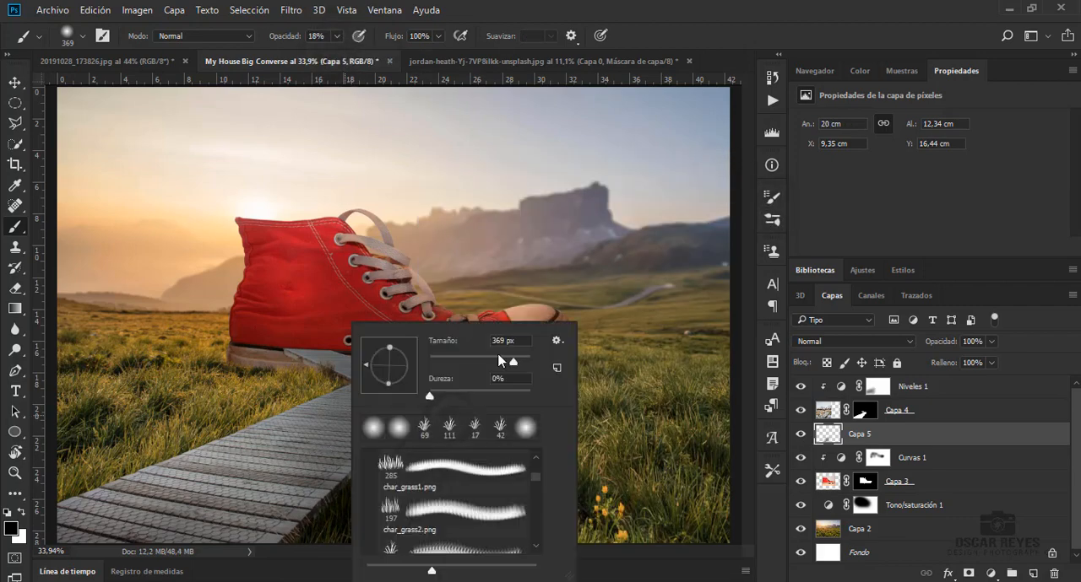
left_click(499, 362)
left_click(325, 376)
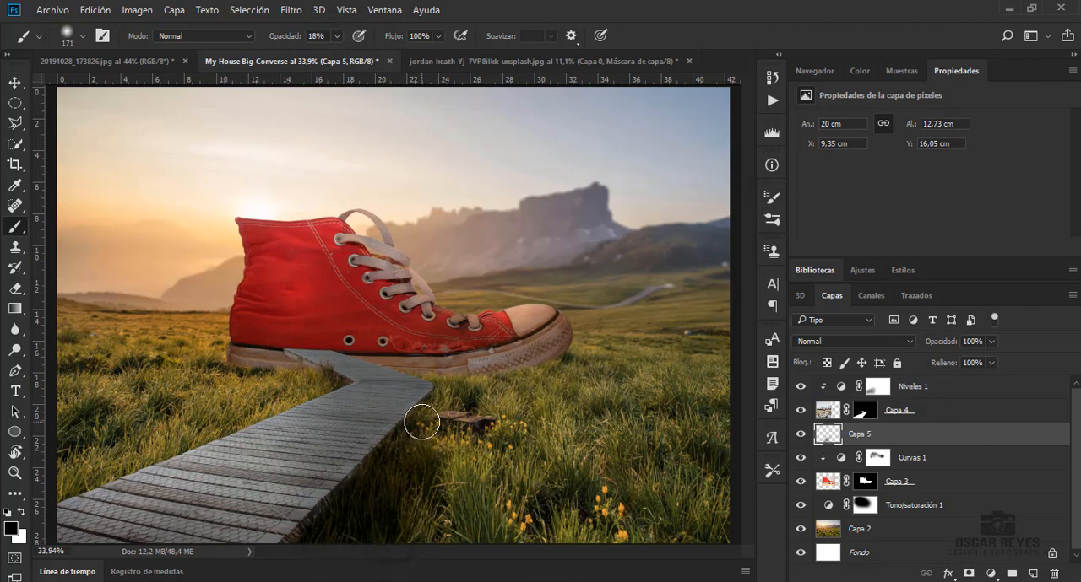
Undo the first eraser stroke on the shadow layer Capa 5 and set the Eraser's opacity to 25% to soften the shadow
key("e")
right_click(466, 400)
left_click(656, 358)
mouse_move(446, 471)
left_mouse_down()
mouse_move(402, 511)
mouse_move(395, 551)
mouse_move(471, 504)
mouse_move(433, 516)
left_mouse_up()
key("ctrl+z")
left_click(288, 36)
left_click(230, 55)
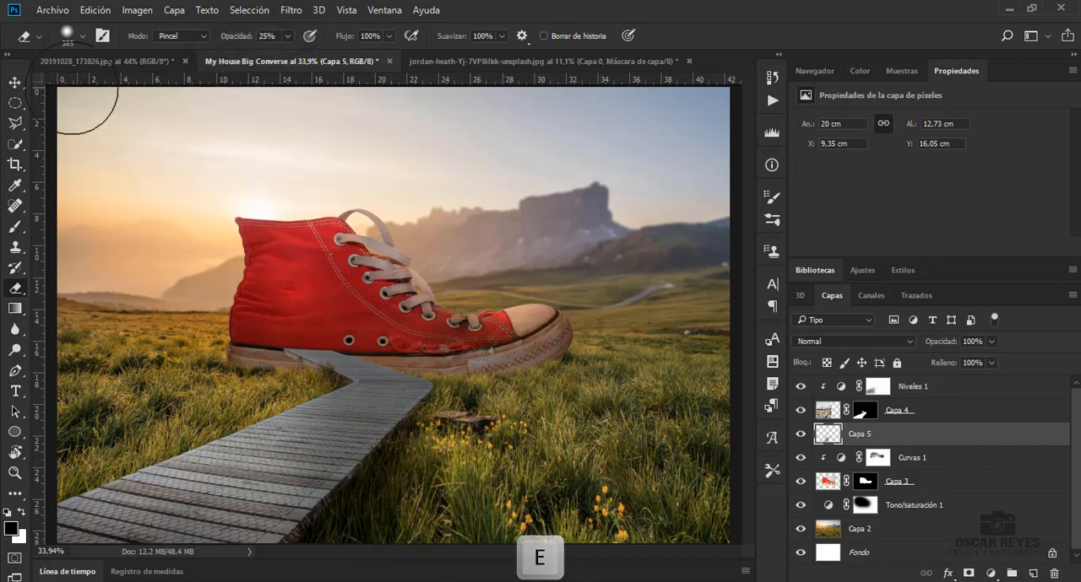
left_click(14, 82)
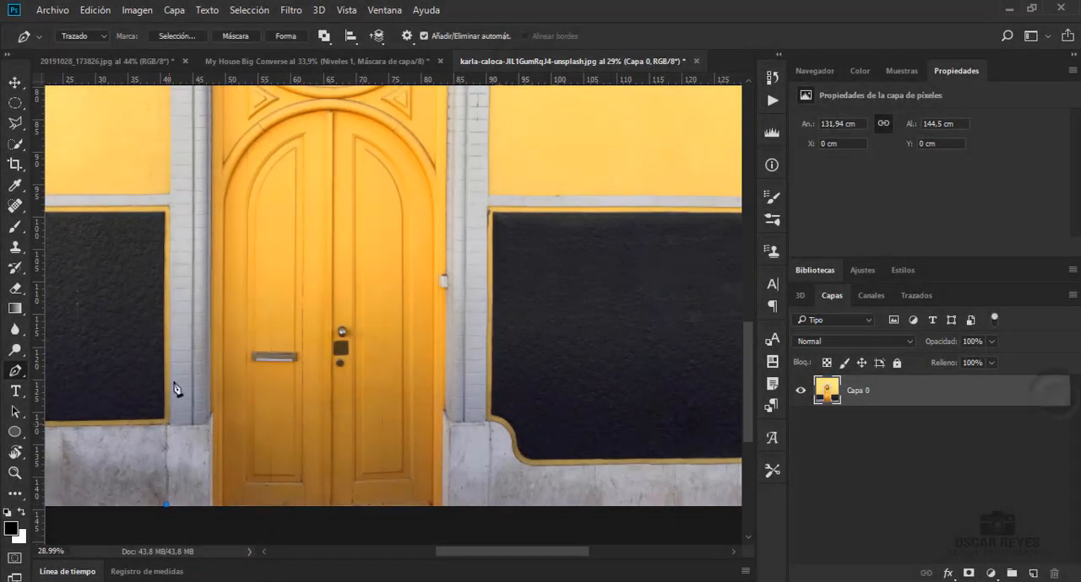
Trace the yellow door and its grey stone arch down to the image's lower edge with the Pen tool
key("p")
scroll(178, 174, "up", 1)
scroll(178, 173, "up", 3)
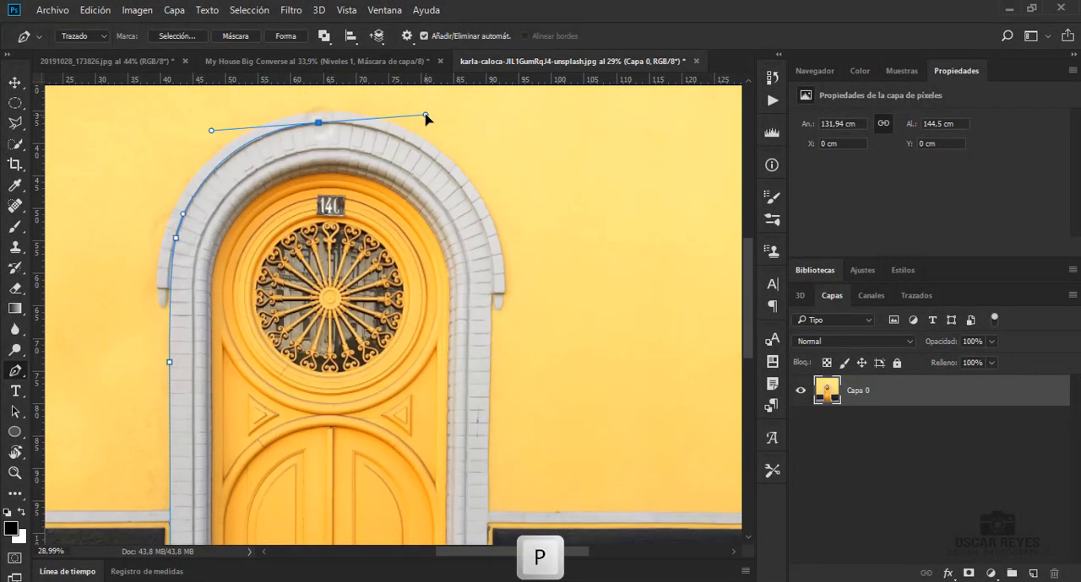
left_click_drag(479, 222, 531, 321)
scroll(477, 231, "down", 3)
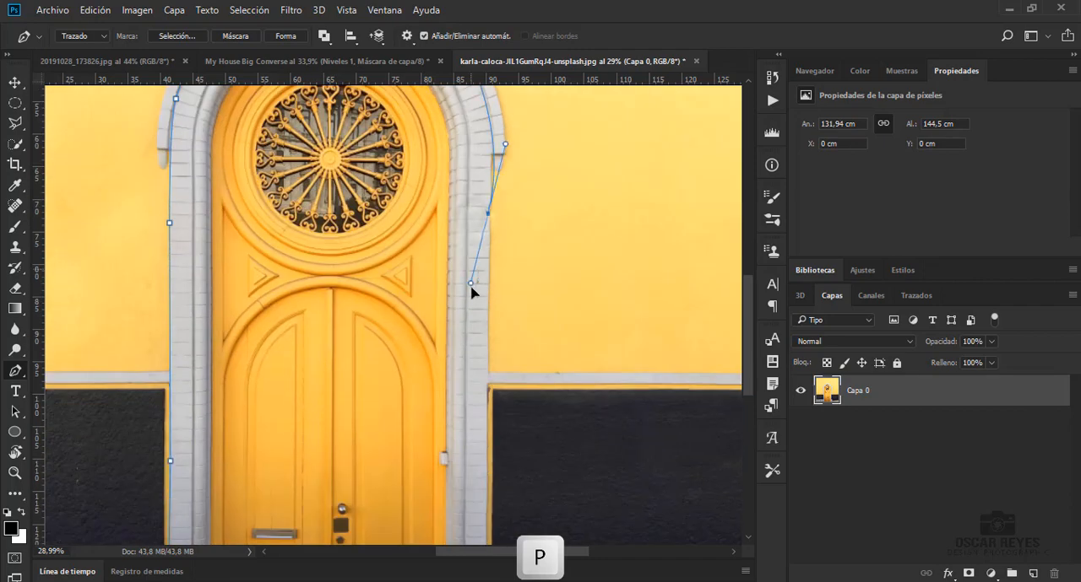
left_click(485, 505)
scroll(485, 505, "down", 3)
left_click(490, 406)
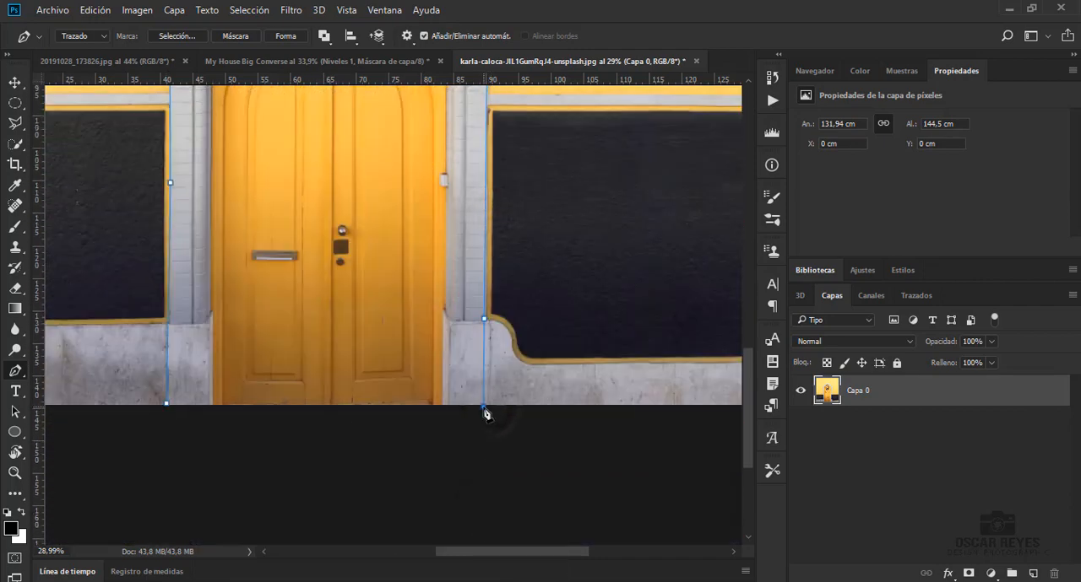
Convert the door path to a selection and add it as a layer mask on Capa 0
key("ctrl+Return")
key("ctrl+0")
left_click(969, 574)
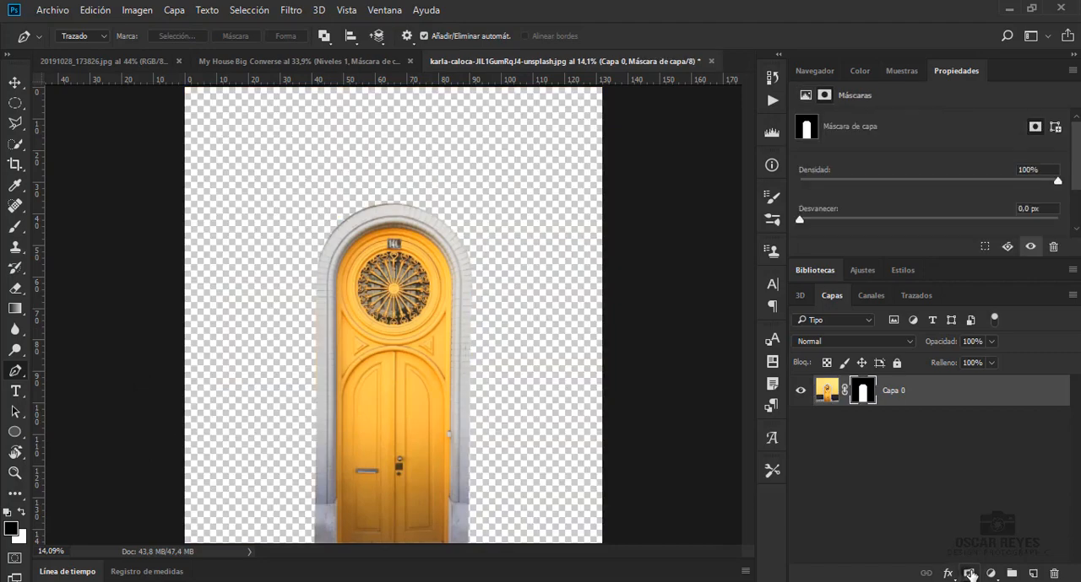
Copy the masked door into the My House Big Converse document, converting its colors to the destination profile
left_click(14, 82)
left_click_drag(393, 355, 378, 319)
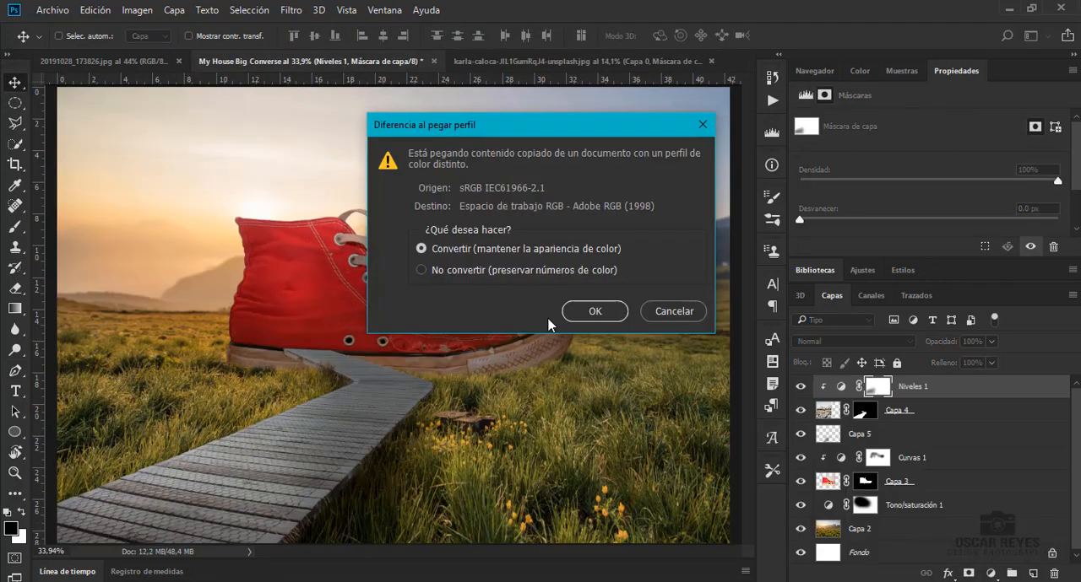
key("Return")
Scale the door down to about 11.2% and place it on the shoe's heel side at the end of the boardwalk
key("ctrl+t")
key("ctrl+0")
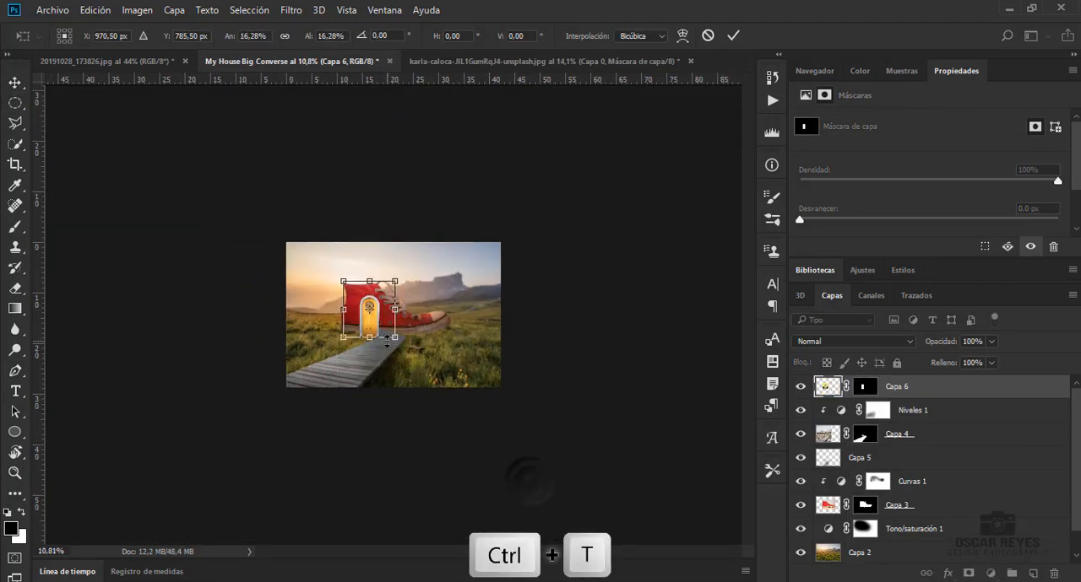
key("ctrl+0")
scroll(348, 340, "up", 5)
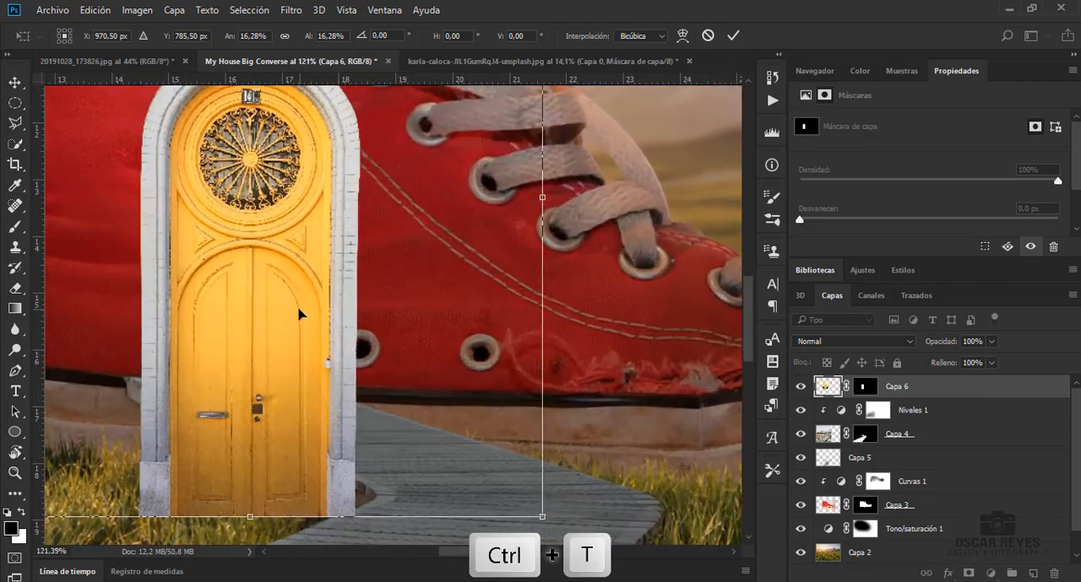
left_click_drag(288, 320, 285, 184)
left_click_drag(528, 379, 380, 317)
left_click_drag(269, 208, 246, 313)
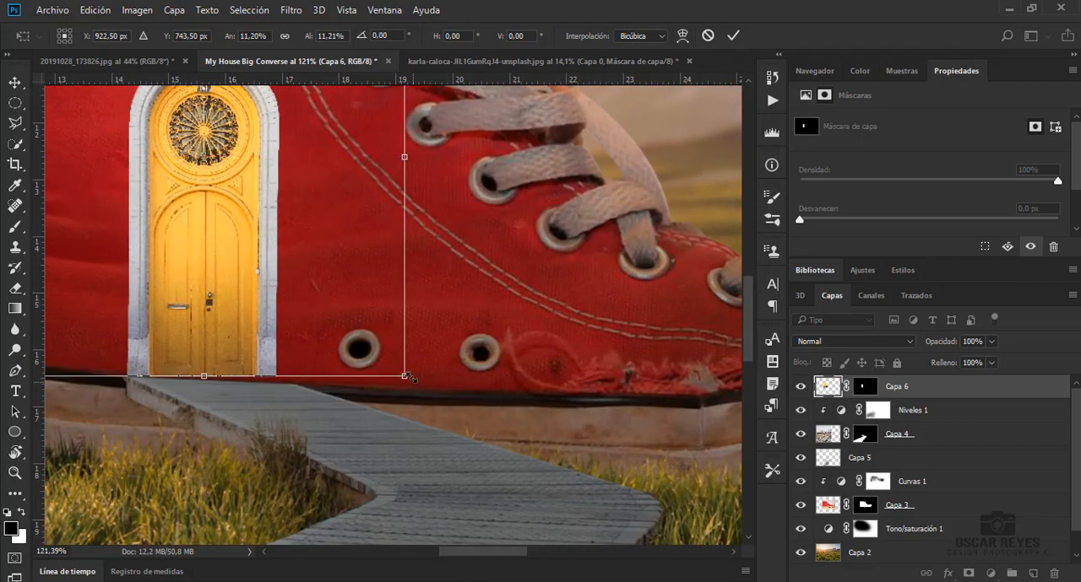
Stretch the door to about 12.19% width and shorten it to 8.11% height, keeping its base on the boardwalk, and apply the transform
left_click_drag(407, 377, 427, 383)
scroll(146, 388, "down", 5)
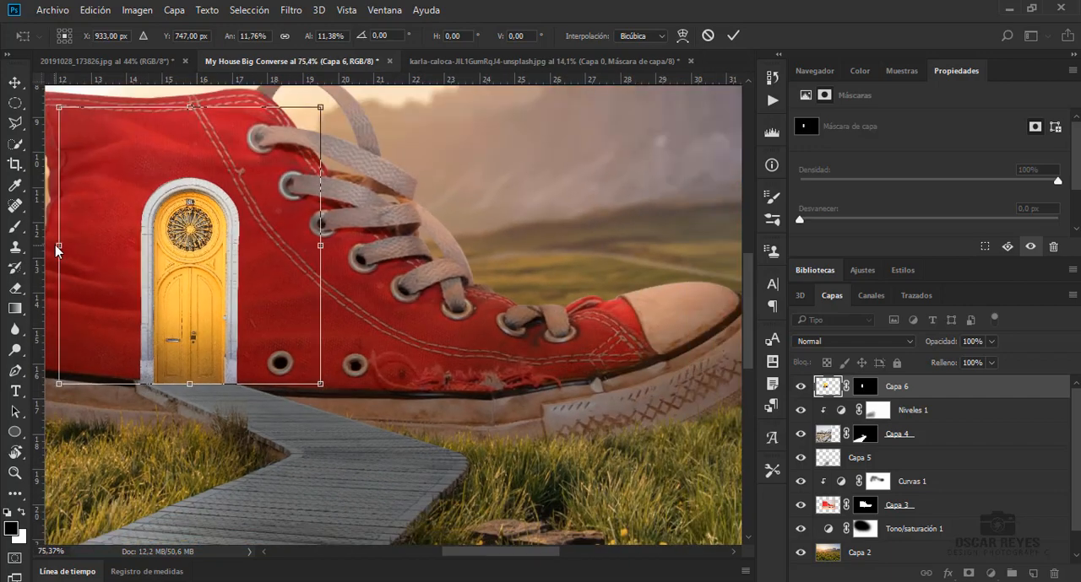
left_click_drag(59, 247, 53, 245)
left_click_drag(190, 110, 187, 186)
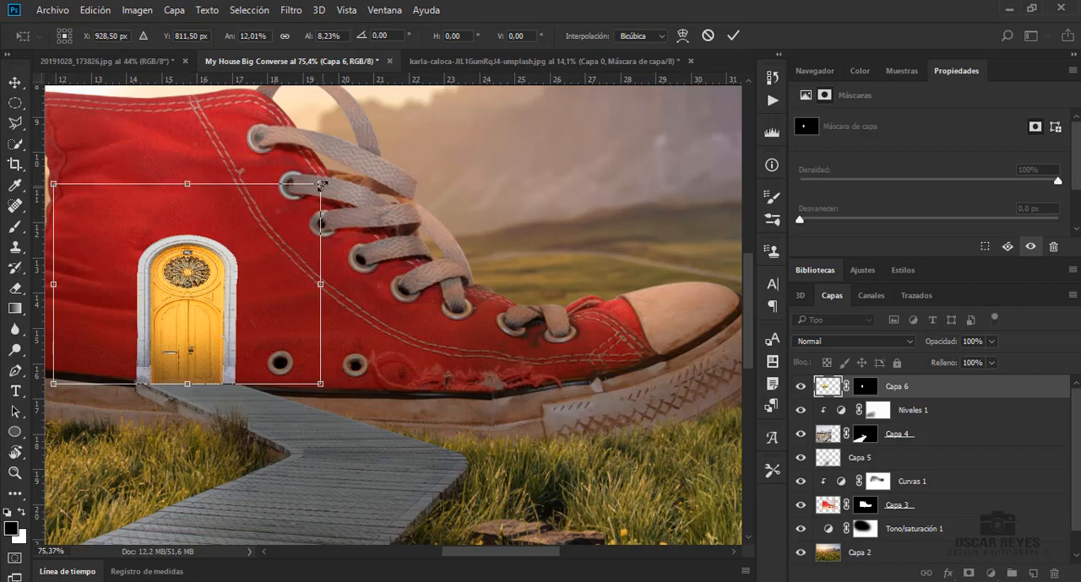
mouse_move(321, 186)
left_mouse_down()
mouse_move(314, 154)
mouse_move(325, 186)
left_mouse_up()
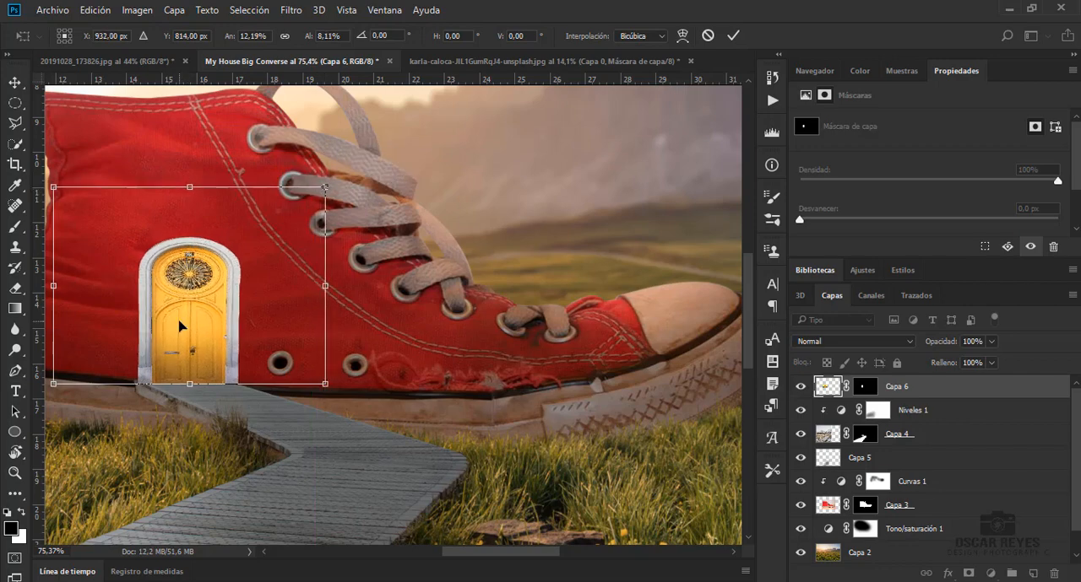
key("Return")
scroll(193, 381, "up", 6)
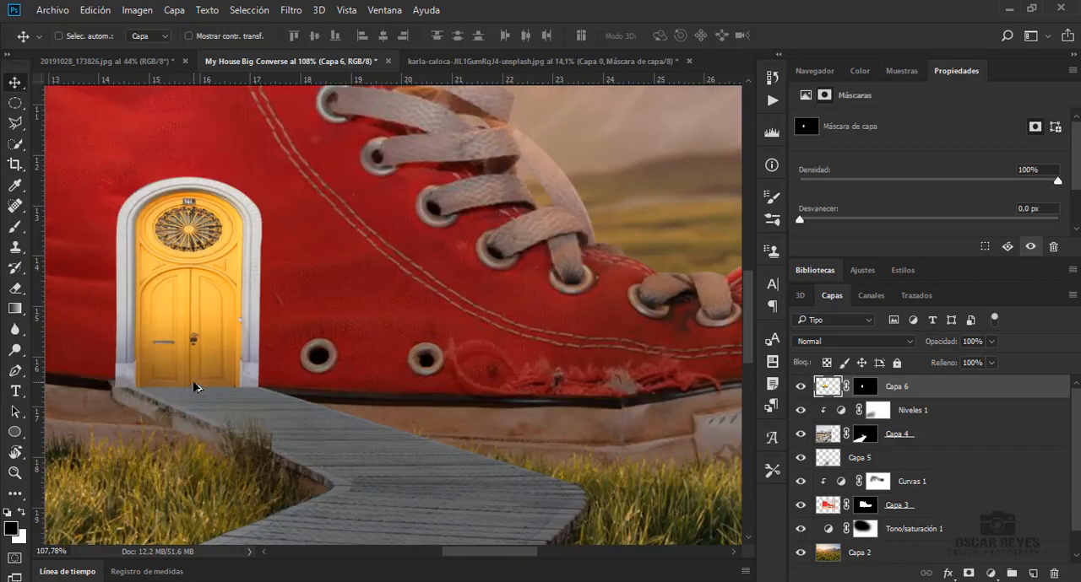
key("l")
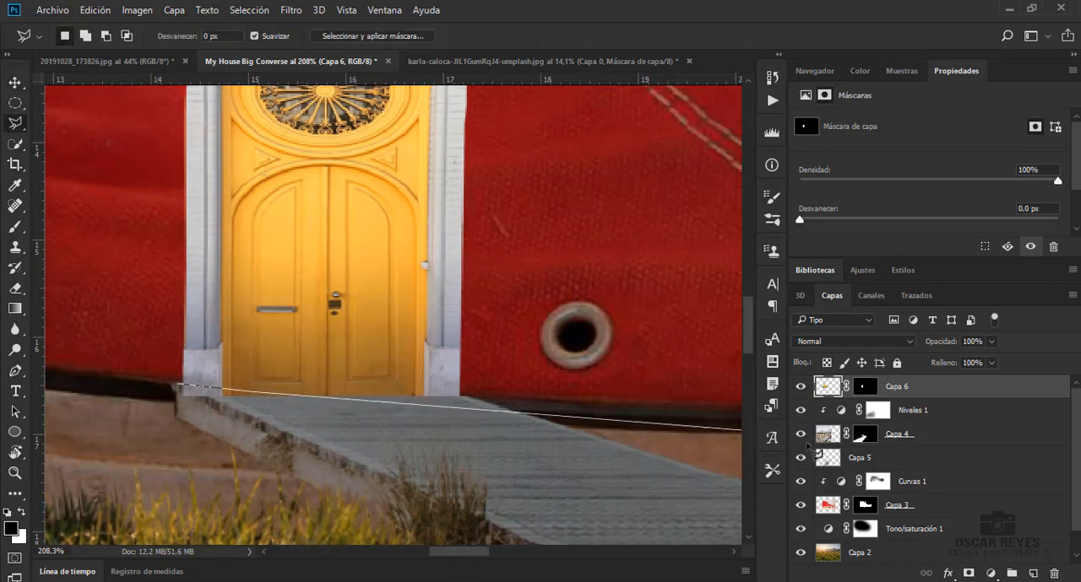
left_click(865, 434, "ctrl")
left_click(503, 237)
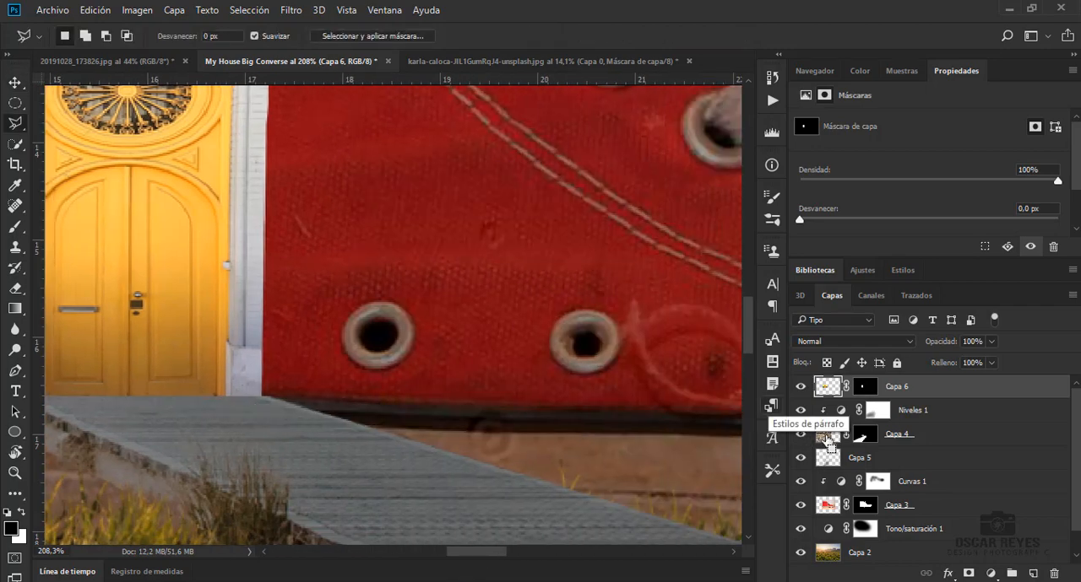
Load the boardwalk mask as a selection, hide the overlapping door base with black at 100% opacity on the Capa 6 mask, and deselect
left_click(864, 434, "ctrl")
left_click_drag(498, 552, 480, 552)
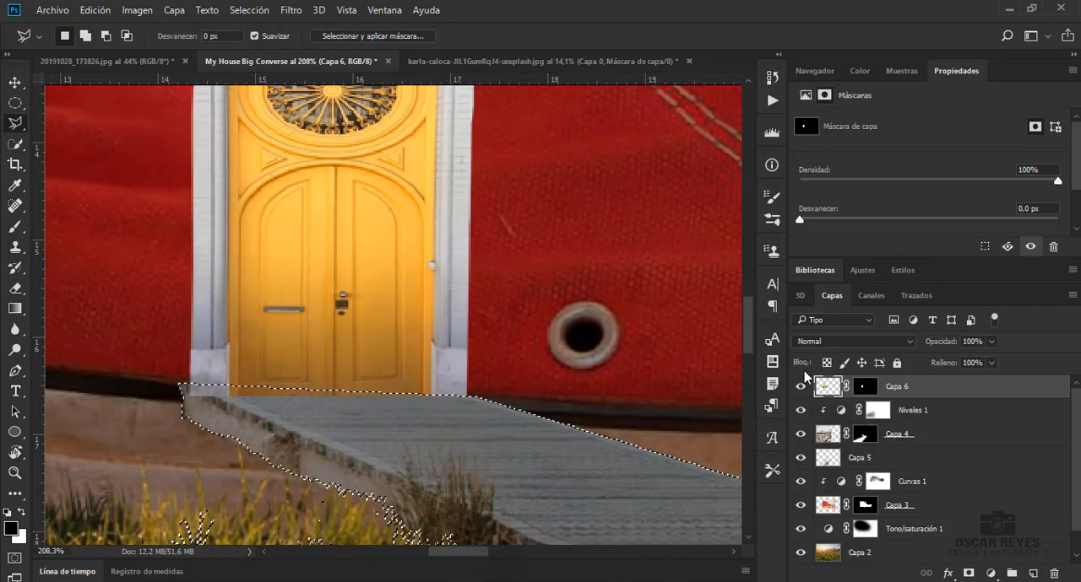
left_click(865, 387)
key("b")
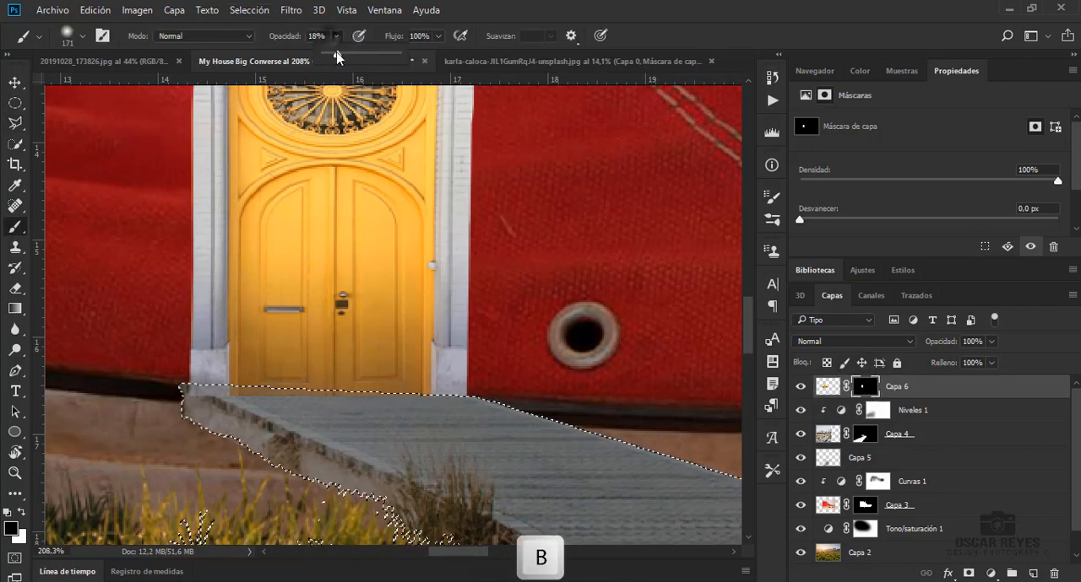
key("ctrl+d")
key("v")
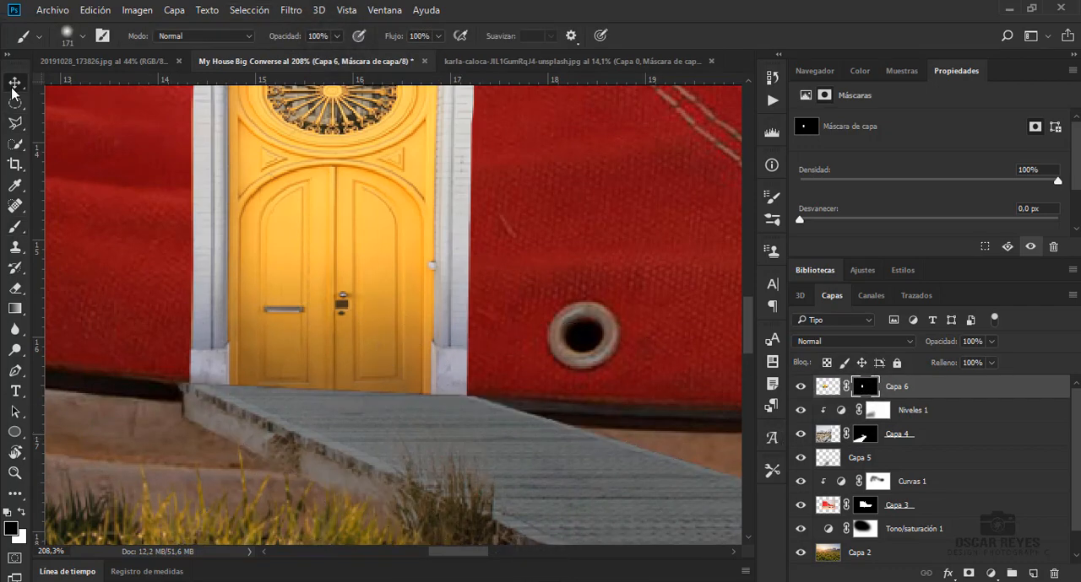
Apply Hue/Saturation to the door layer Capa 6 with saturation -60 and a lower lightness
left_click(827, 386)
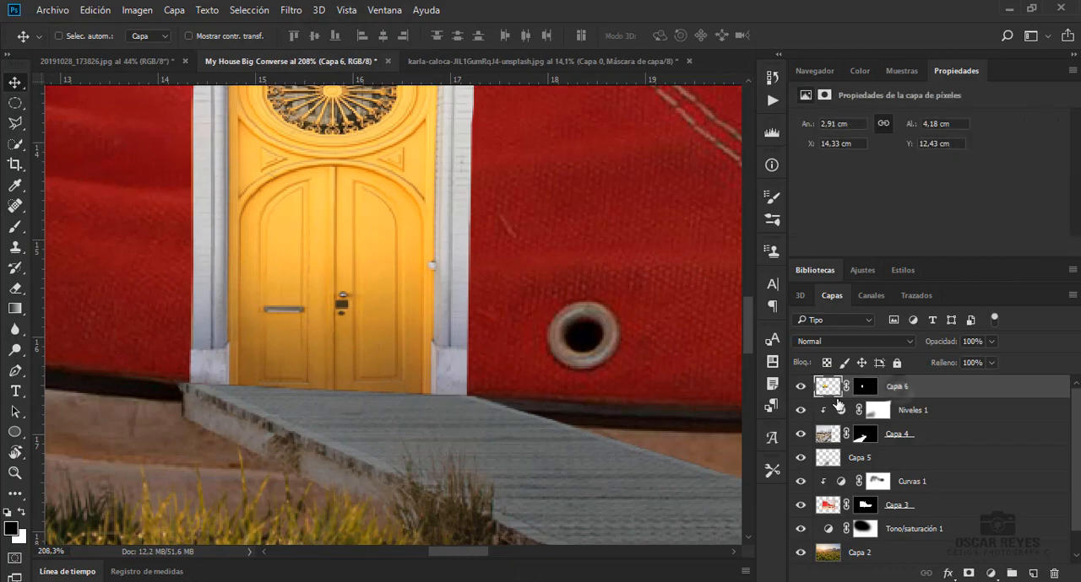
key("ctrl+u")
left_click_drag(803, 207, 756, 207)
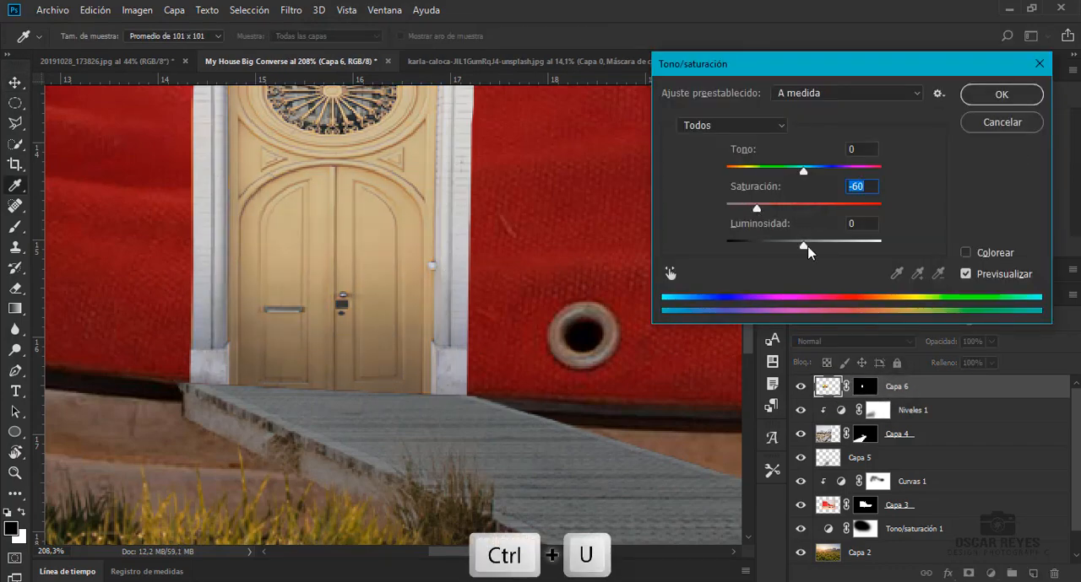
left_click_drag(807, 247, 785, 248)
left_click(999, 93)
key("ctrl+0")
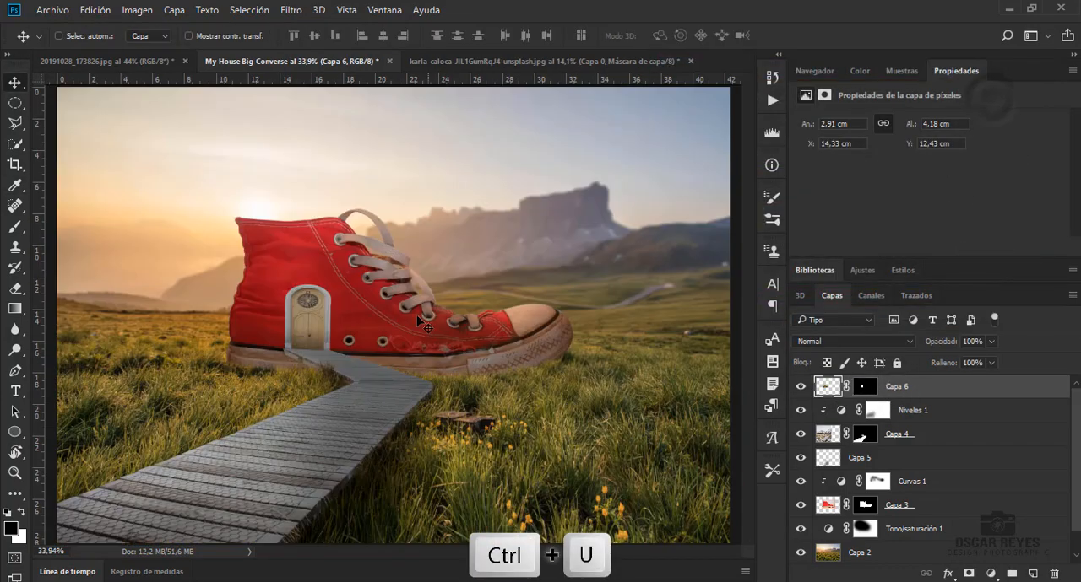
Add a Multiply drop shadow to the door layer Capa 6 with 40% opacity, 153° angle, 6 px distance and 24 px size
scroll(416, 350, "up", 3)
scroll(416, 350, "up", 1)
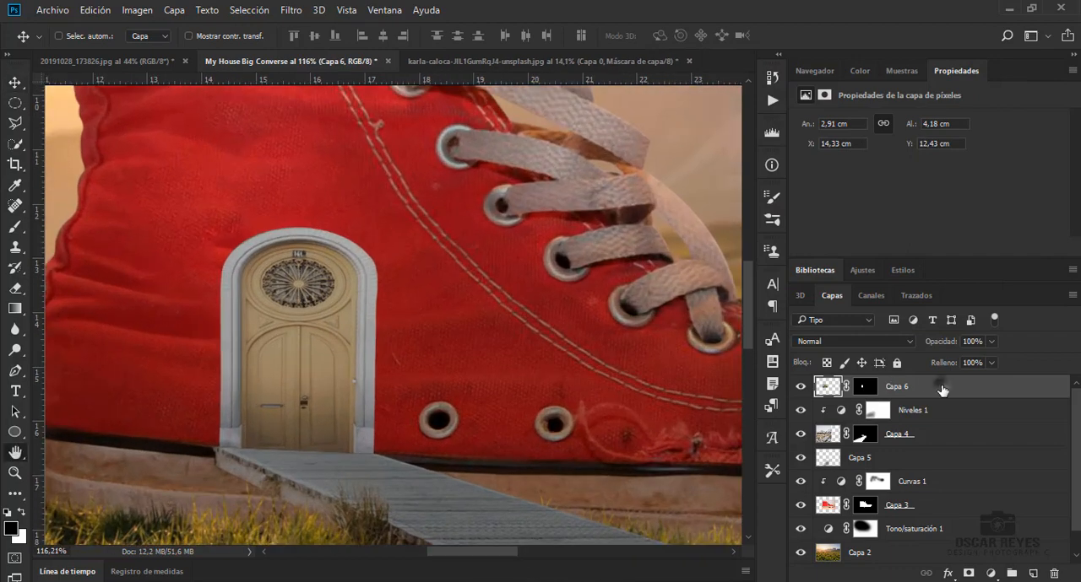
double_click(942, 389)
left_click(566, 325)
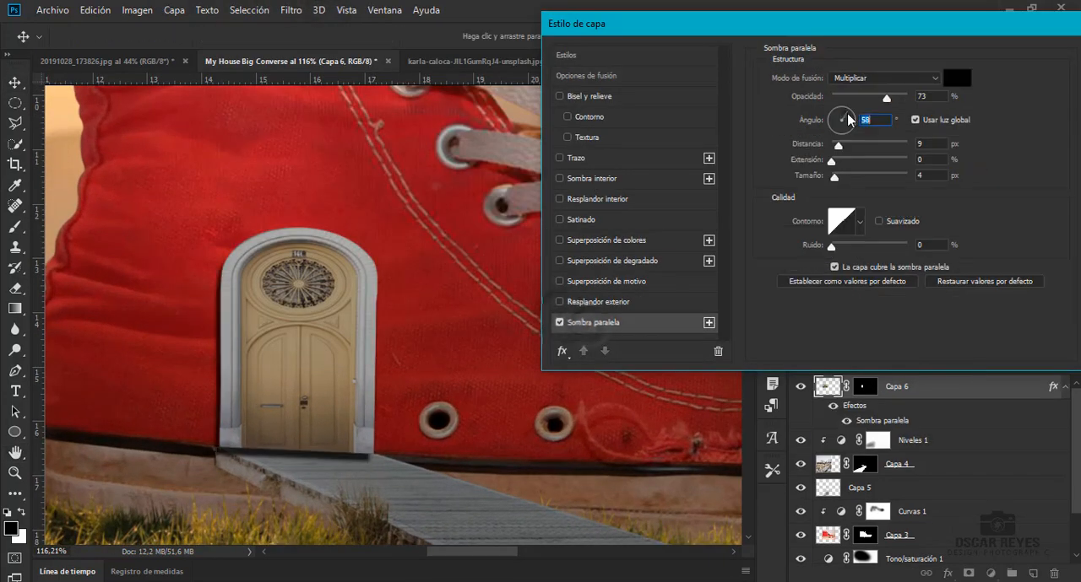
left_click_drag(849, 113, 836, 147)
left_click_drag(885, 98, 856, 99)
left_click_drag(834, 176, 842, 129)
left_click(840, 145)
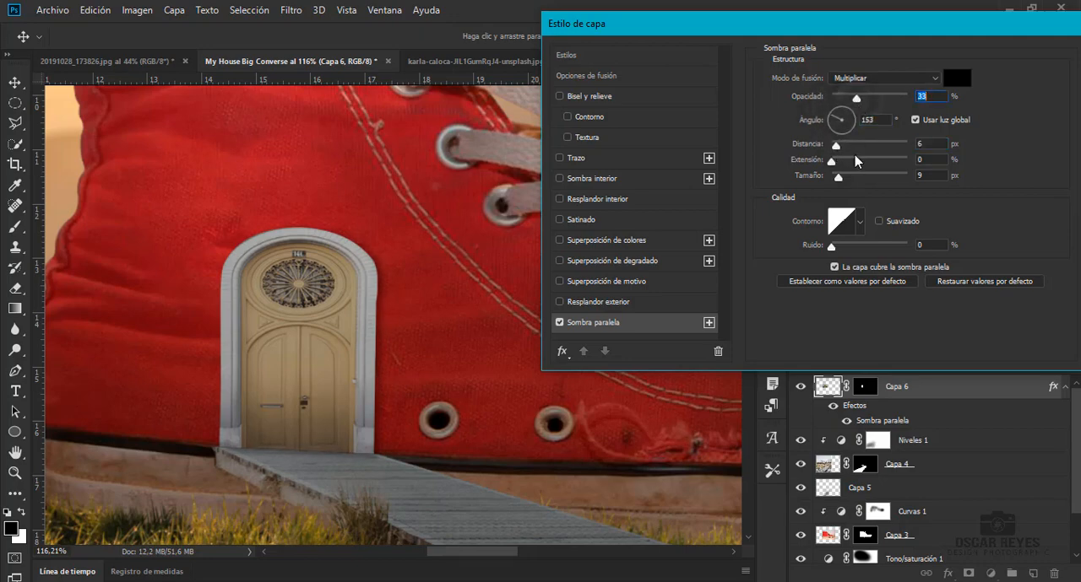
left_click_drag(837, 178, 843, 178)
key("Return")
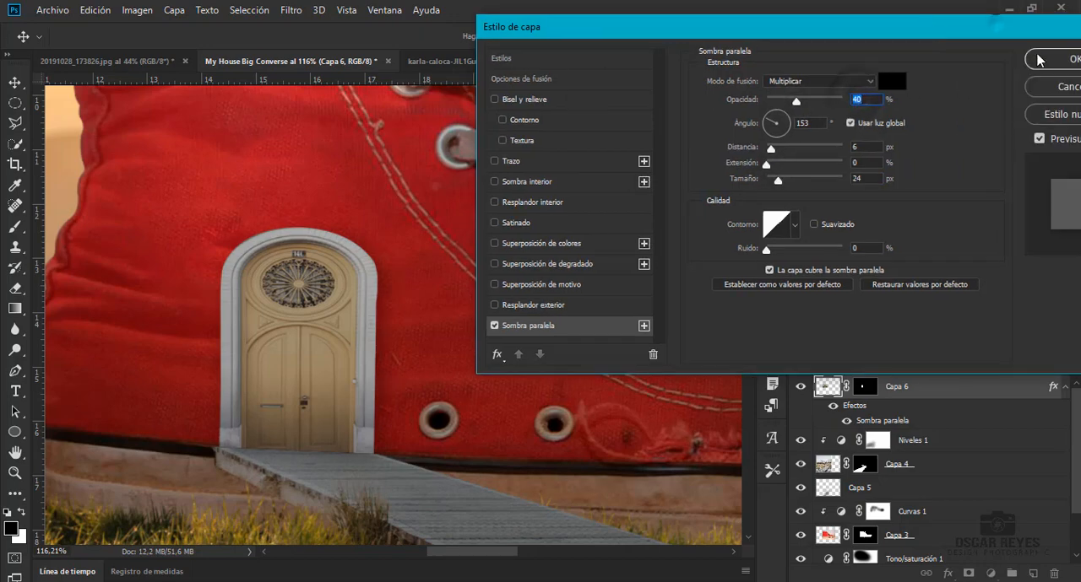
Load the boardwalk mask as a selection, shade the boardwalk on Capa 4 with a black brush at 5% opacity, and deselect
left_click(869, 470, "ctrl")
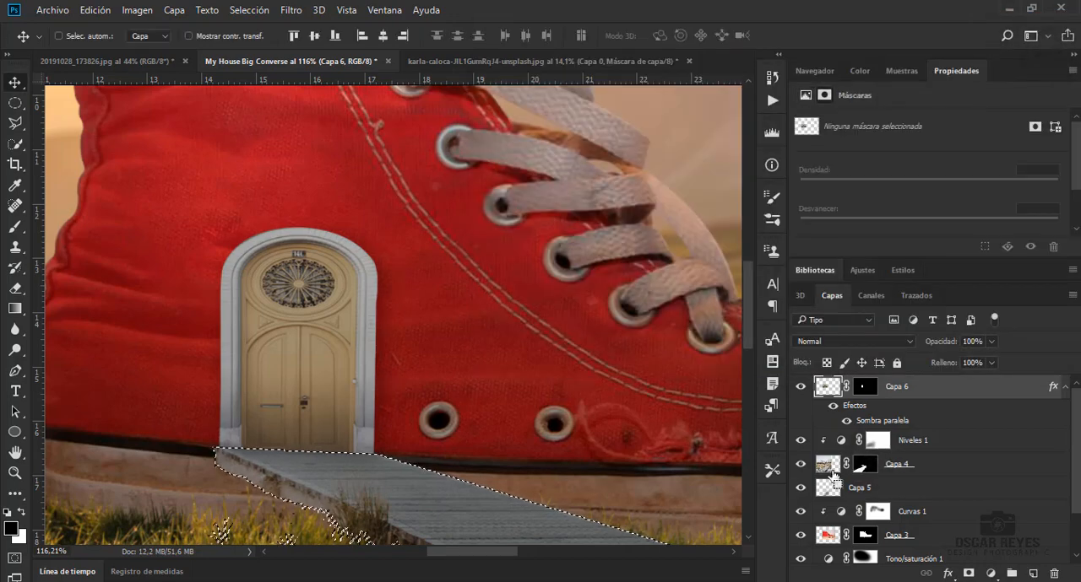
scroll(541, 331, "down", 3)
key("b")
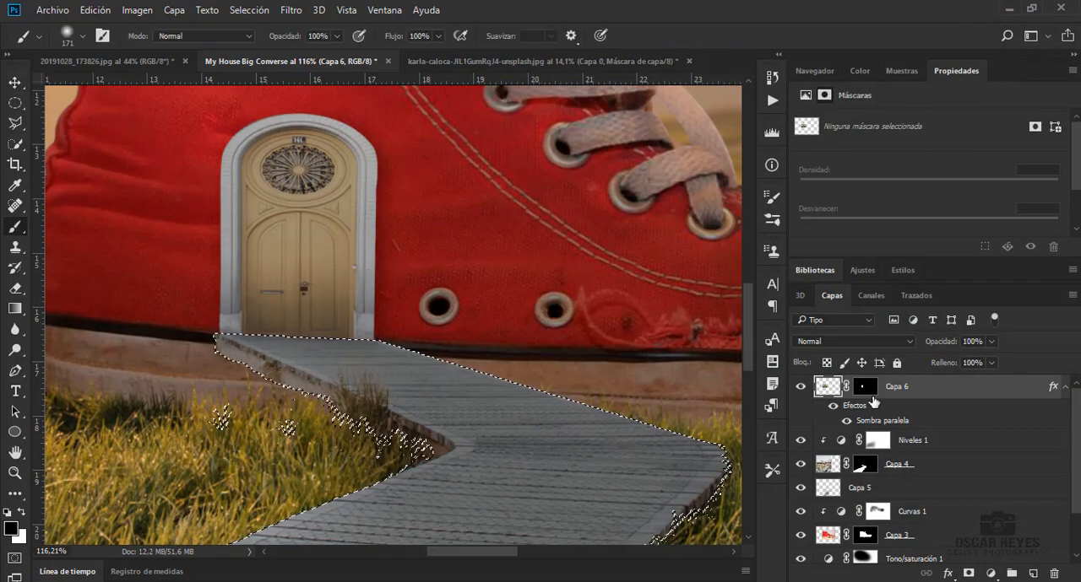
left_click(990, 574)
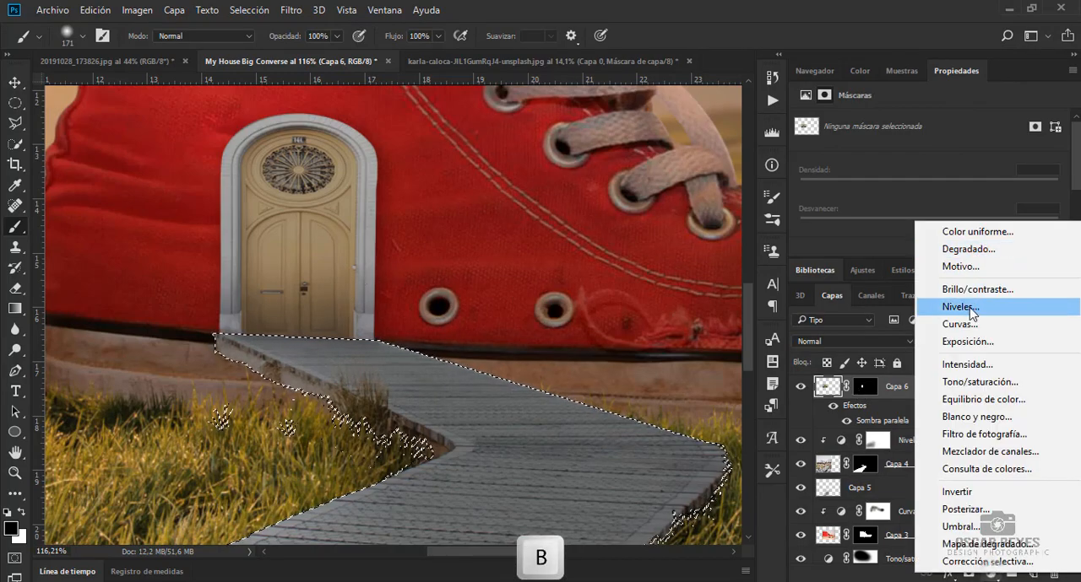
key("Escape")
left_click(336, 36)
left_click_drag(341, 54, 271, 55)
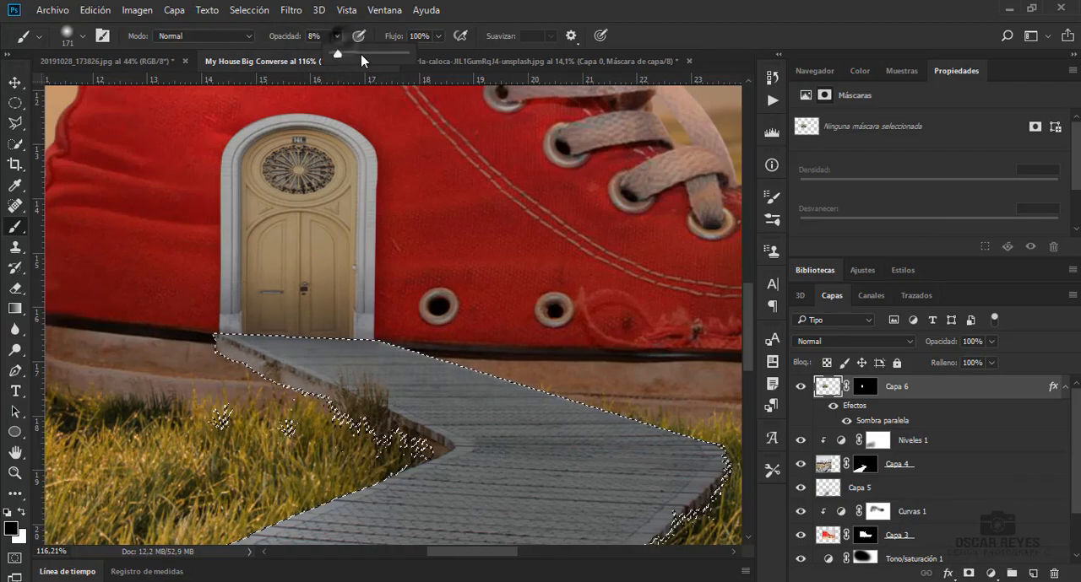
left_click(920, 464)
key("ctrl+z")
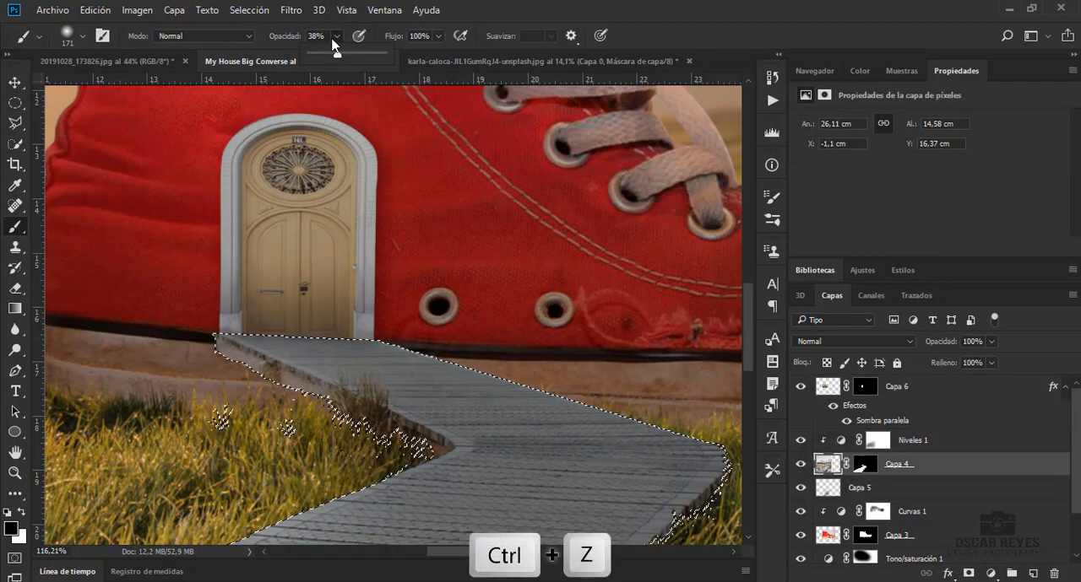
key("b")
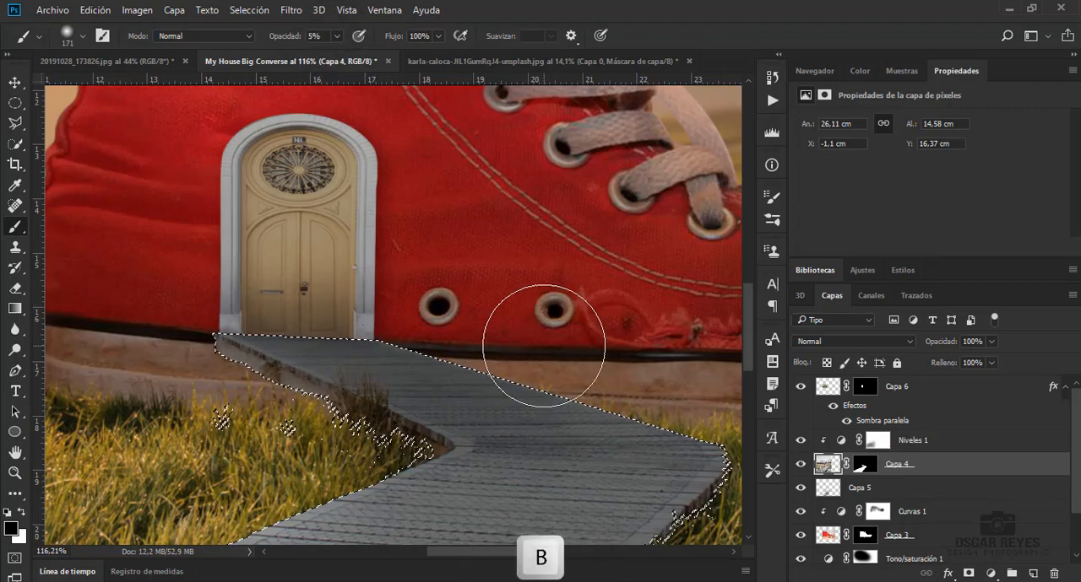
key("ctrl+0")
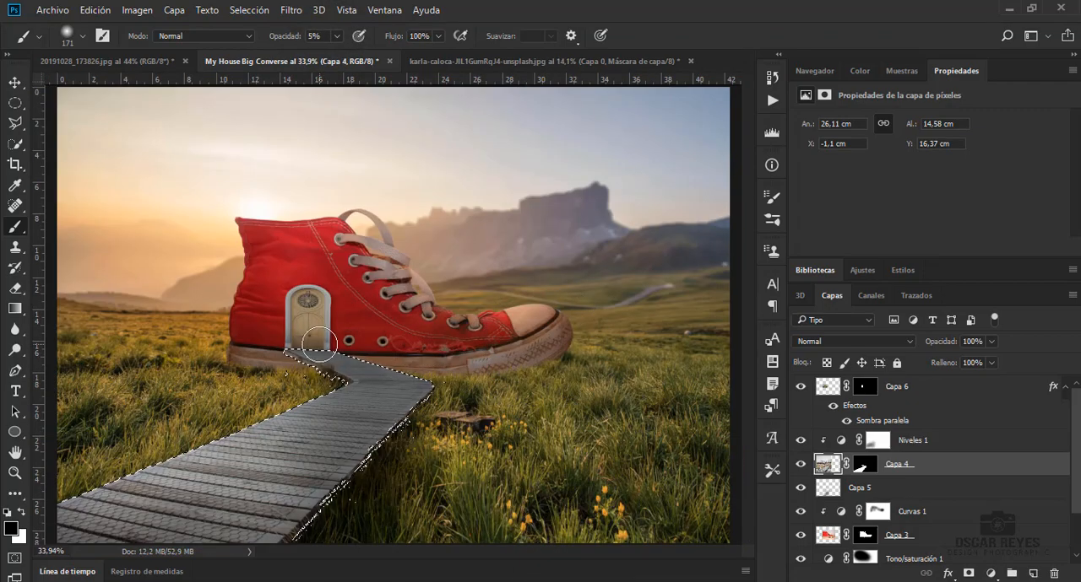
key("ctrl+d")
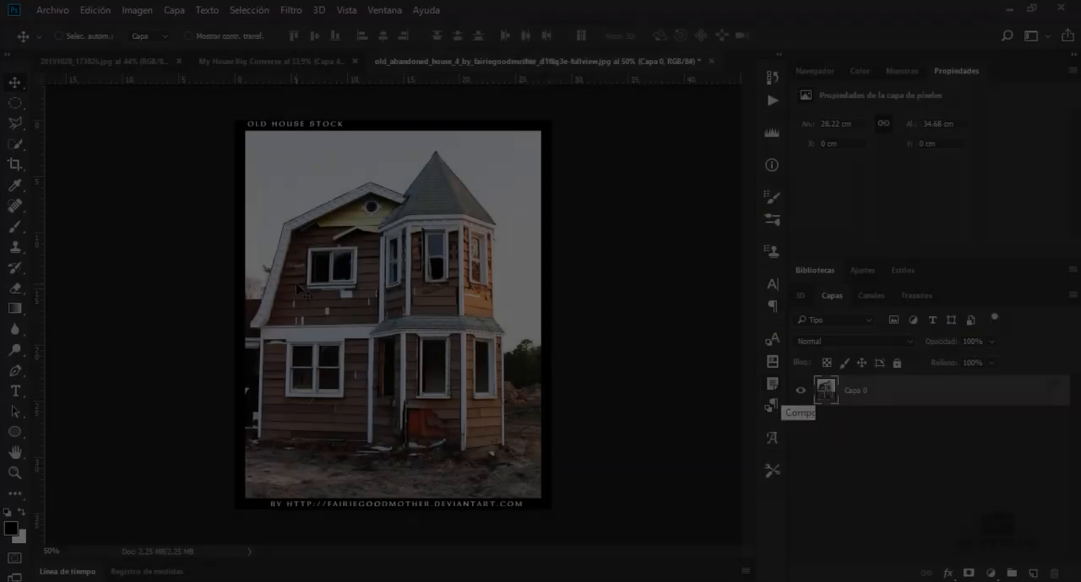
Trace the white-framed window in the old_abandoned_house image, sill included, with the Polygonal Lasso and close the selection
scroll(355, 315, "up", 5)
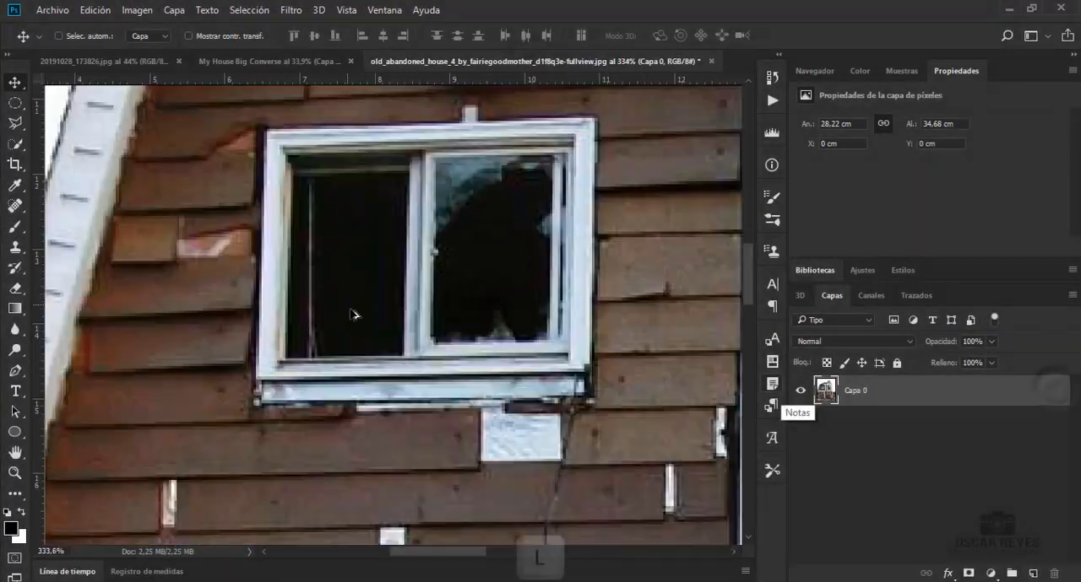
key("l")
left_click(248, 219)
scroll(644, 490, "down", 2)
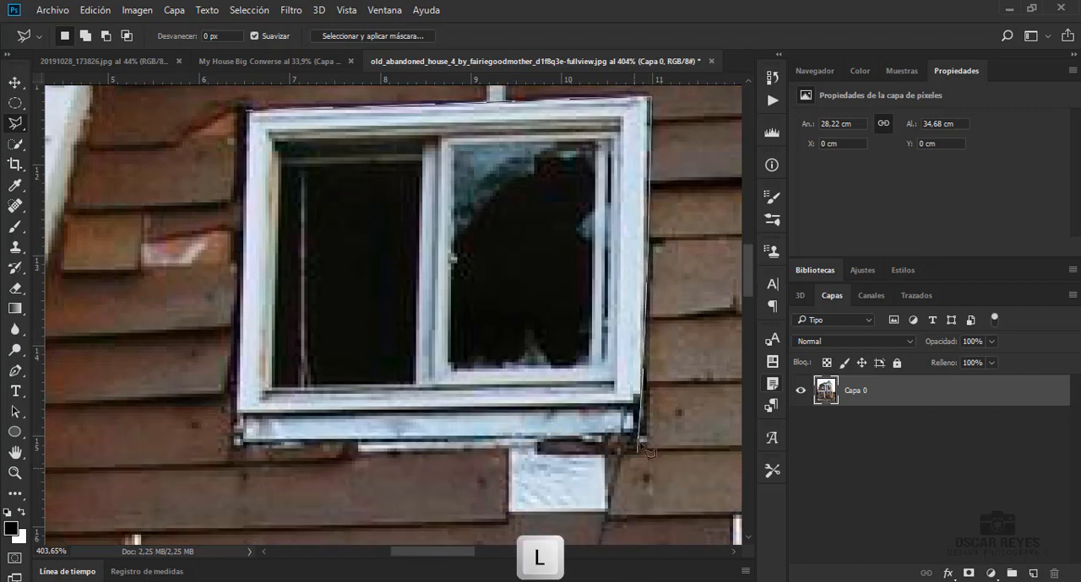
left_click(232, 442)
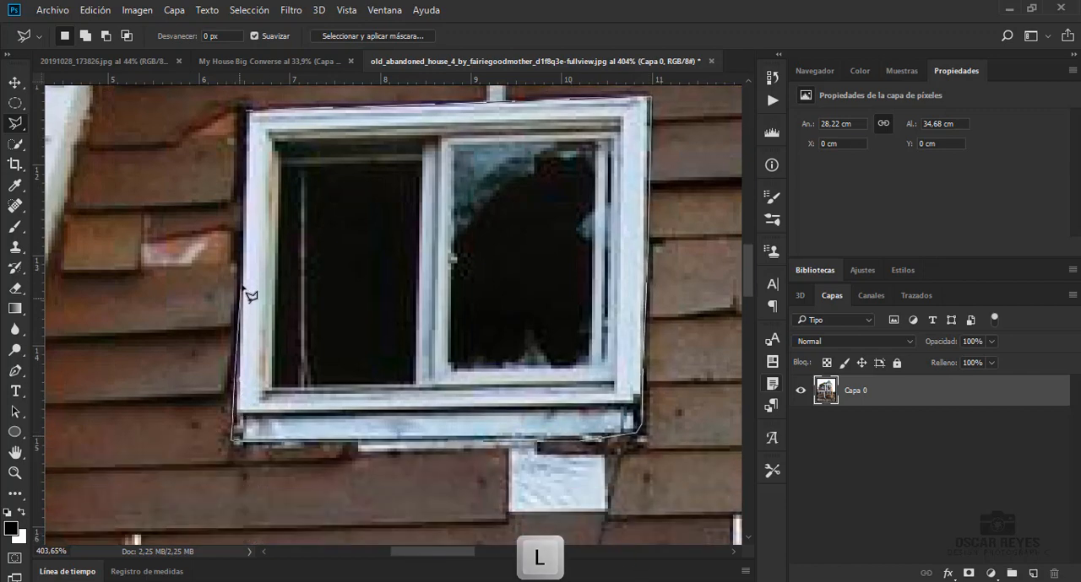
left_click(248, 110)
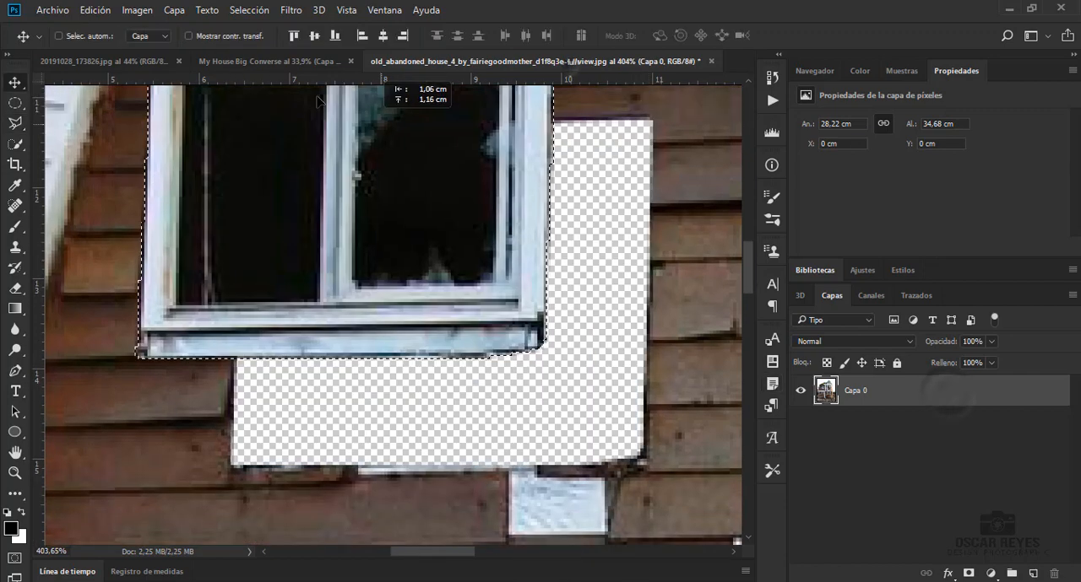
Bring the selected window into My House Big Converse and place it, scaled down, on the shoe's ankle above the door
left_click_drag(317, 101, 294, 269)
key("ctrl+z")
scroll(279, 259, "up", 6)
Apply Hue/Saturation to the window layer Capa 8 with reduced saturation and lightness
key("ctrl+u")
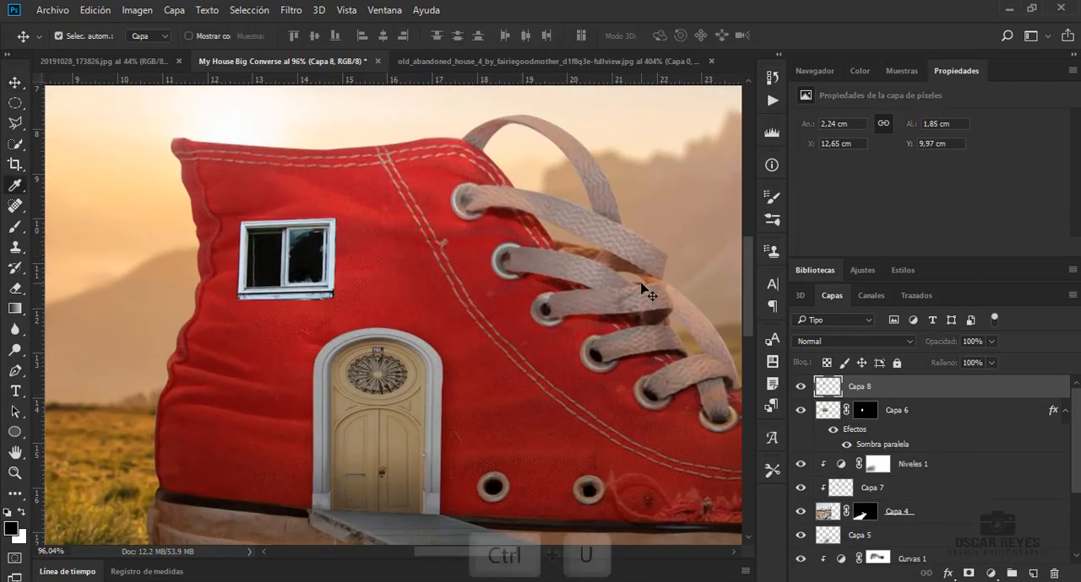
left_click_drag(803, 206, 790, 211)
left_click_drag(802, 245, 768, 267)
left_click(973, 96)
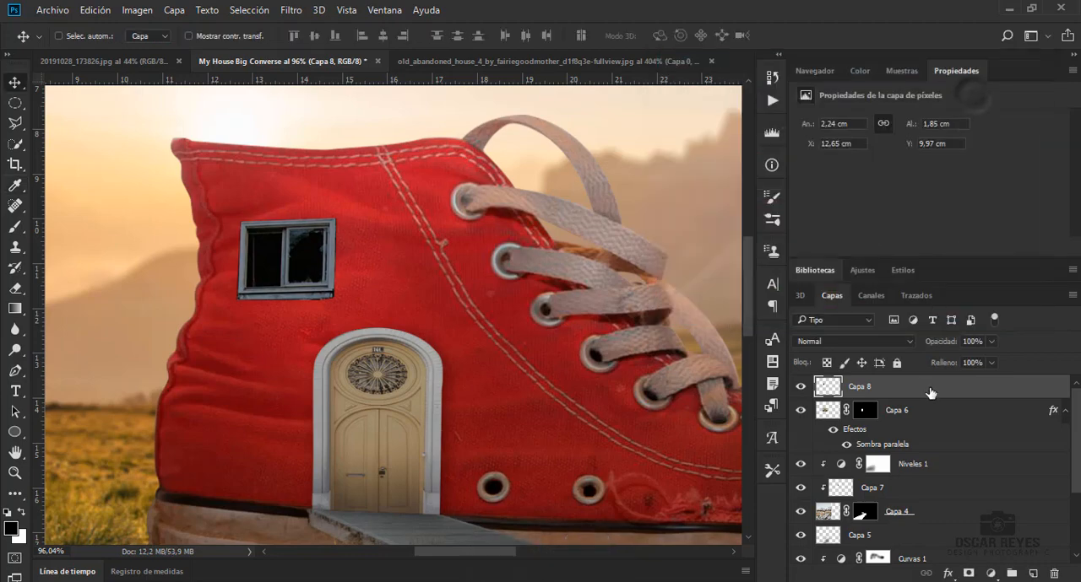
Add a Multiply drop shadow to the window layer Capa 8 with 36% opacity, 153° angle, 6 px distance and 1 px size
double_click(928, 386)
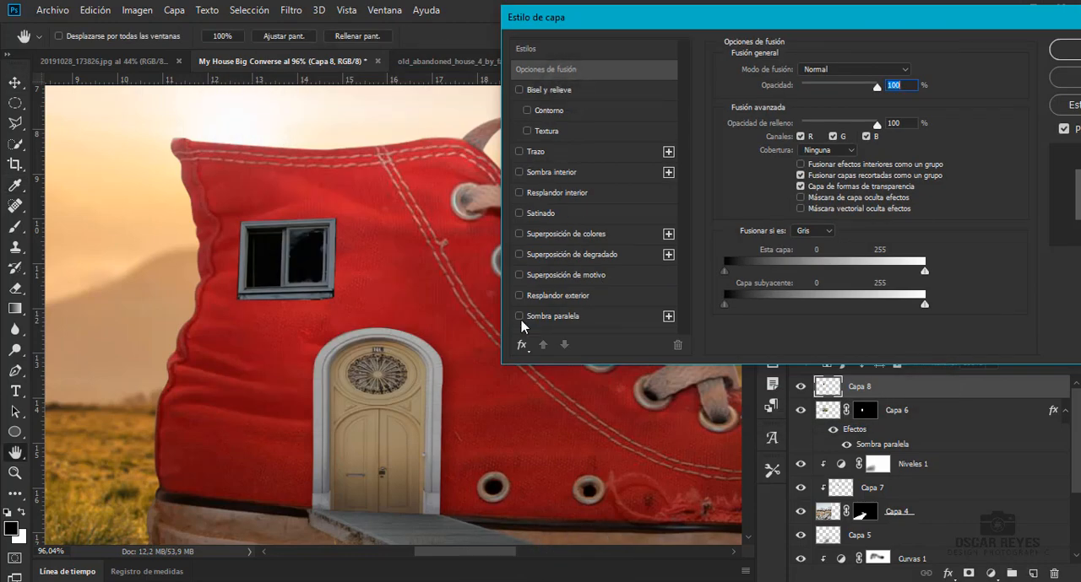
left_click(520, 318)
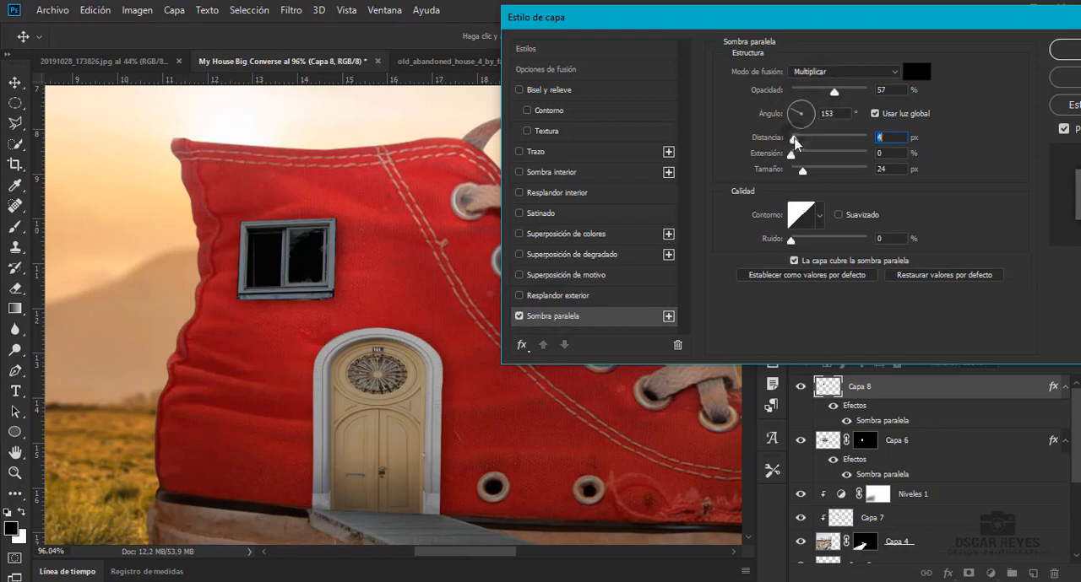
mouse_move(795, 140)
left_mouse_down()
mouse_move(795, 171)
mouse_move(794, 140)
left_mouse_up()
left_click_drag(834, 91, 819, 97)
left_click_drag(794, 172, 794, 183)
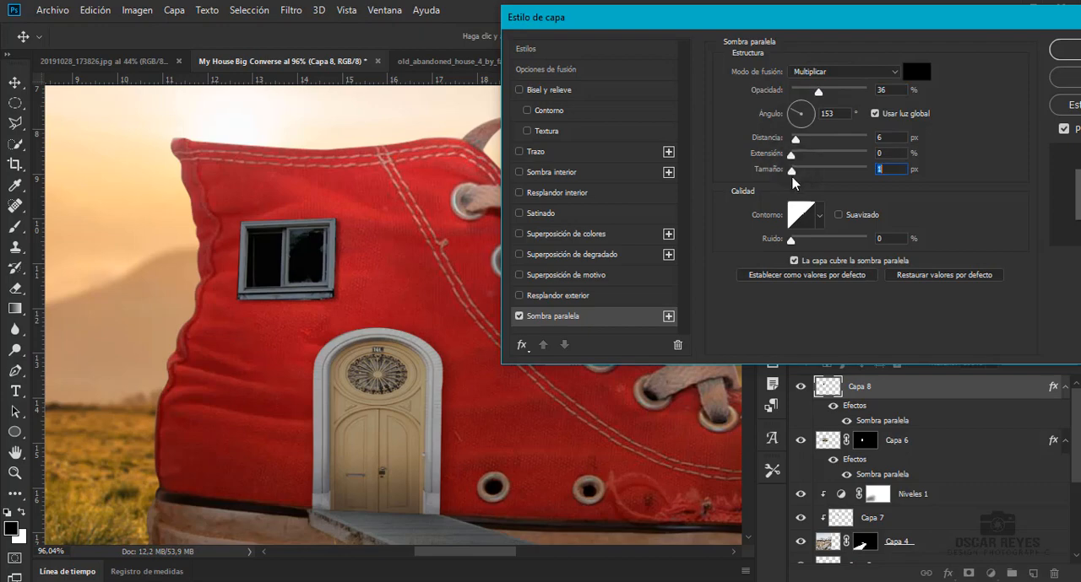
left_click(1069, 51)
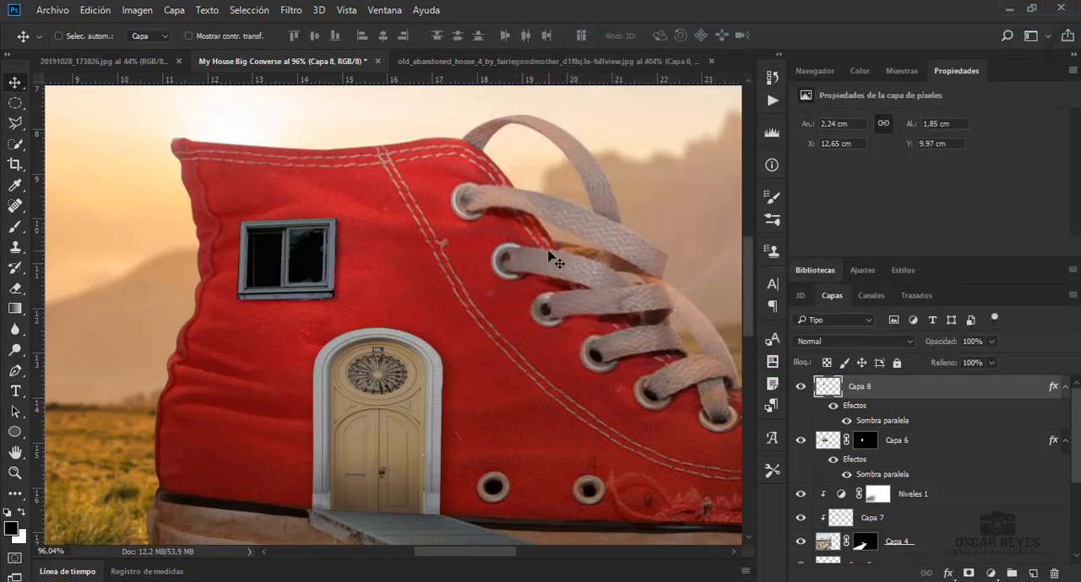
Create a new empty layer and move it directly above the Curvas 1 adjustment of the shoe
scroll(324, 374, "down", 3)
scroll(911, 488, "down", 3)
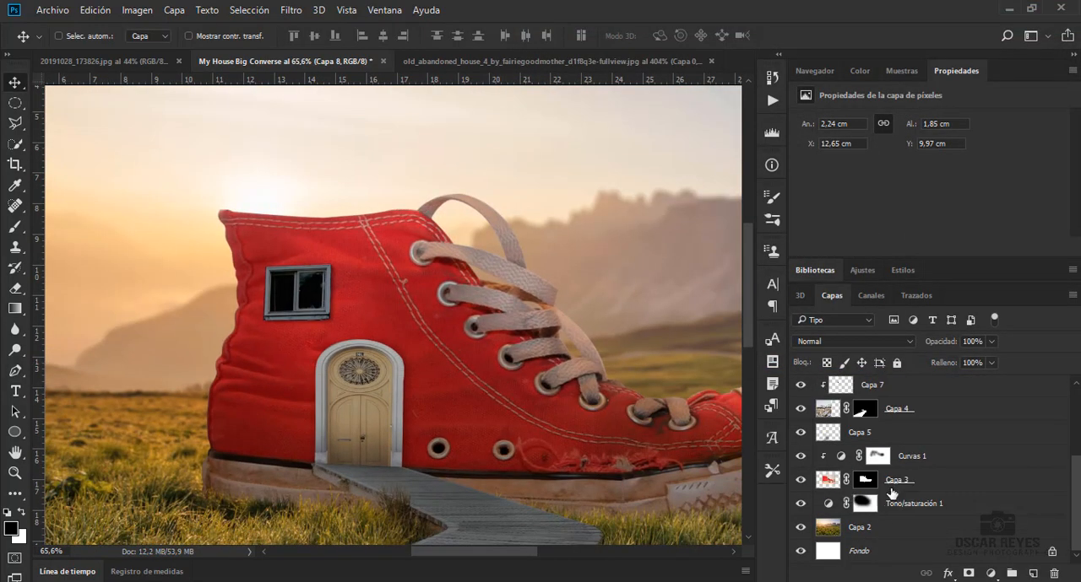
left_click(902, 504)
left_click(800, 480)
left_click(800, 480)
left_click(874, 527)
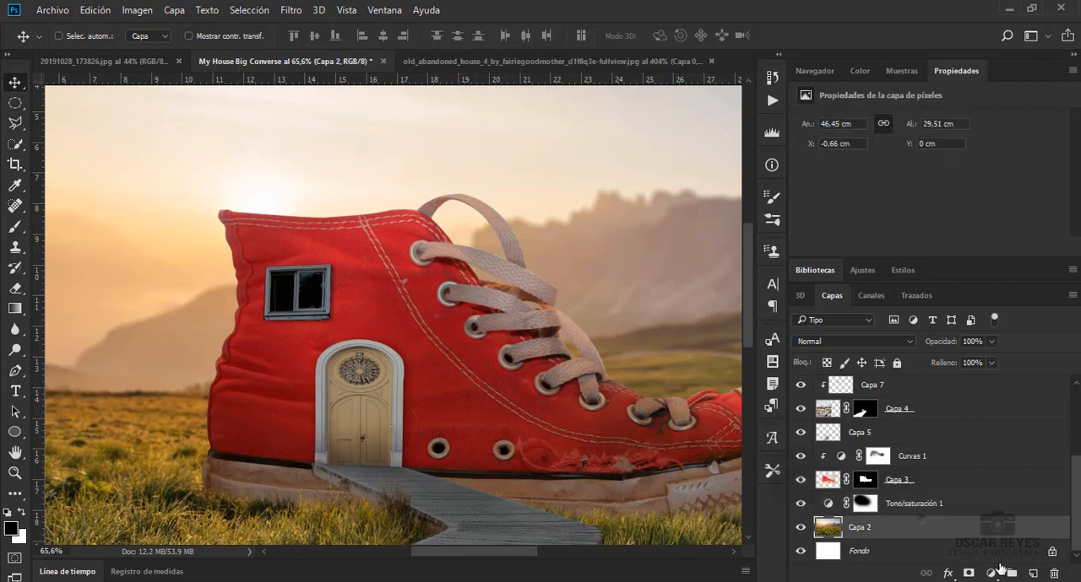
left_click(1033, 573)
scroll(371, 403, "down", 3)
key("b")
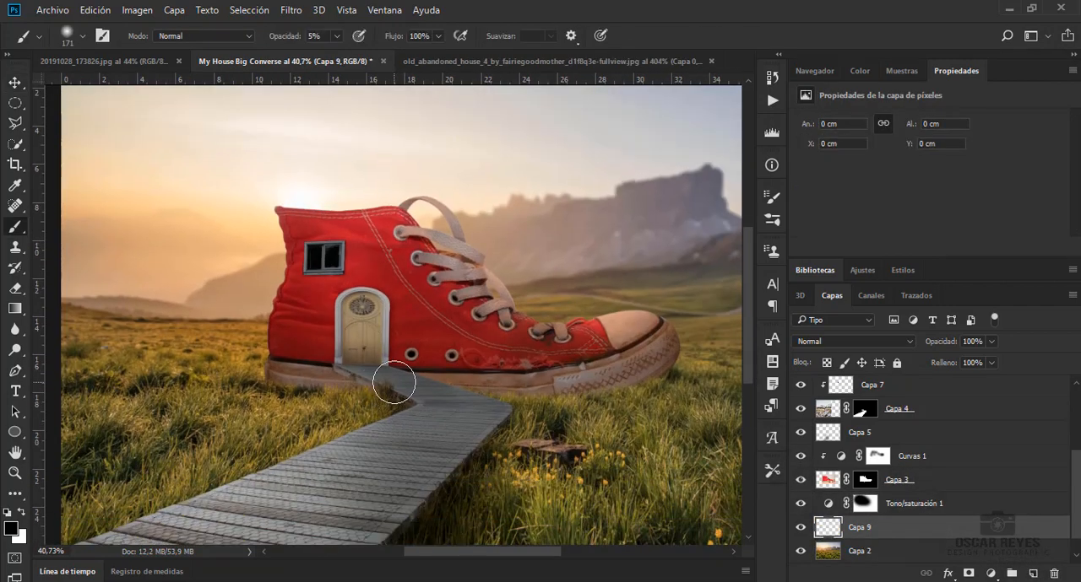
left_click_drag(928, 563, 921, 454)
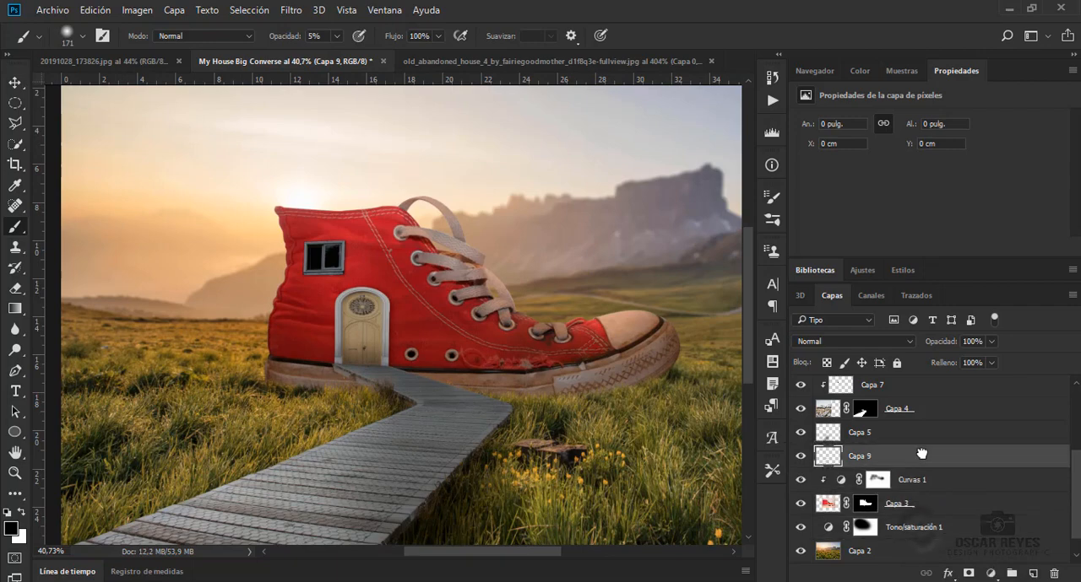
Fill the new layer Capa 9 with neutral gray, clip it to the shoe, and set its blend mode to Luz suave
key("shift+F5")
left_click(613, 252)
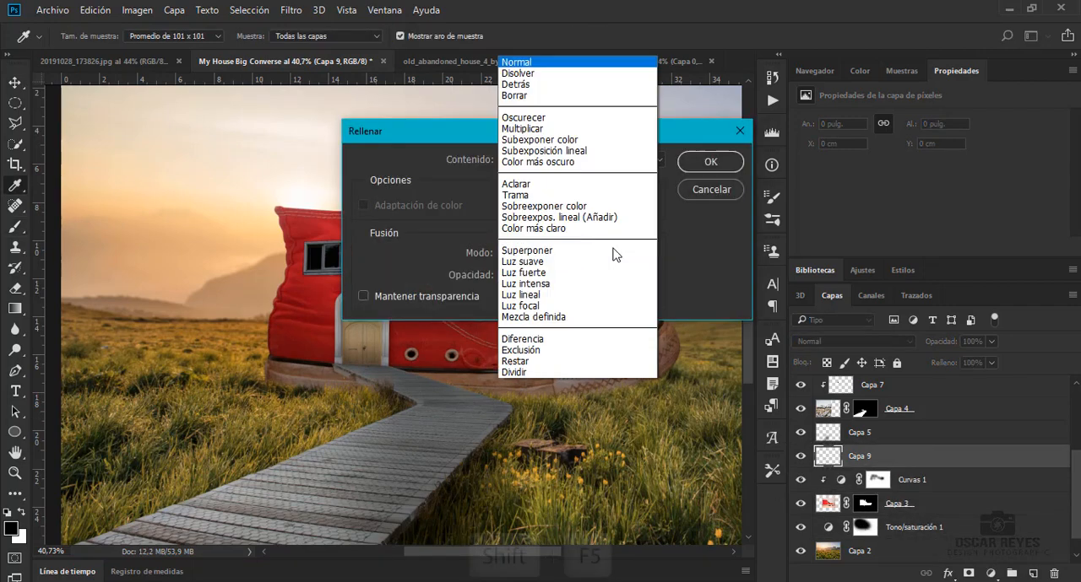
left_click(702, 251)
left_click(614, 160)
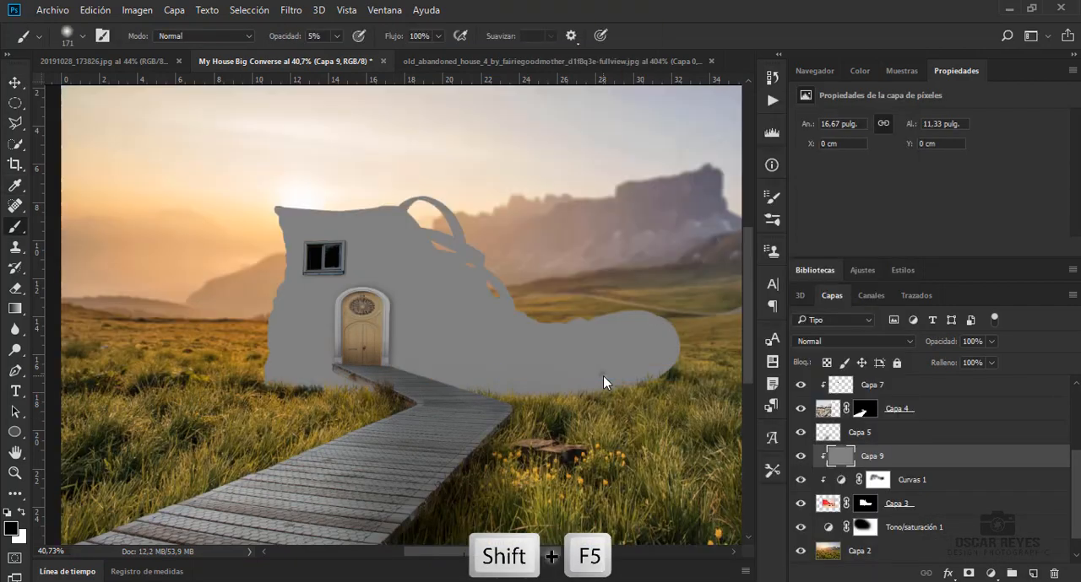
left_click(872, 343)
left_click(836, 194)
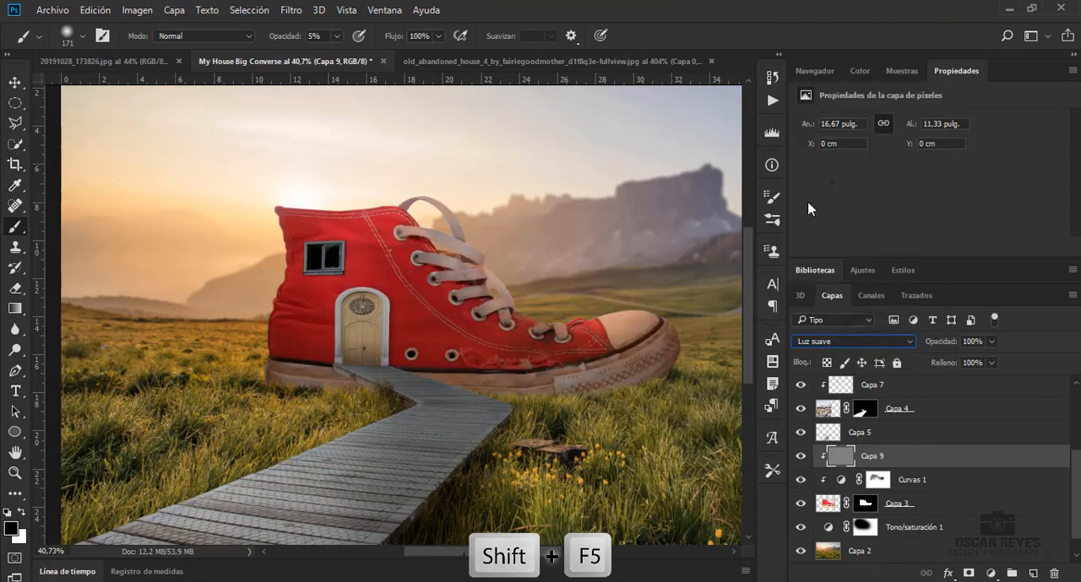
Brighten the shoe's upper fabric and laces on Capa 9 with the Dodge tool, range Iluminaciones at 37% exposure
left_click(15, 350)
left_click(482, 362)
left_click_drag(279, 373, 360, 372)
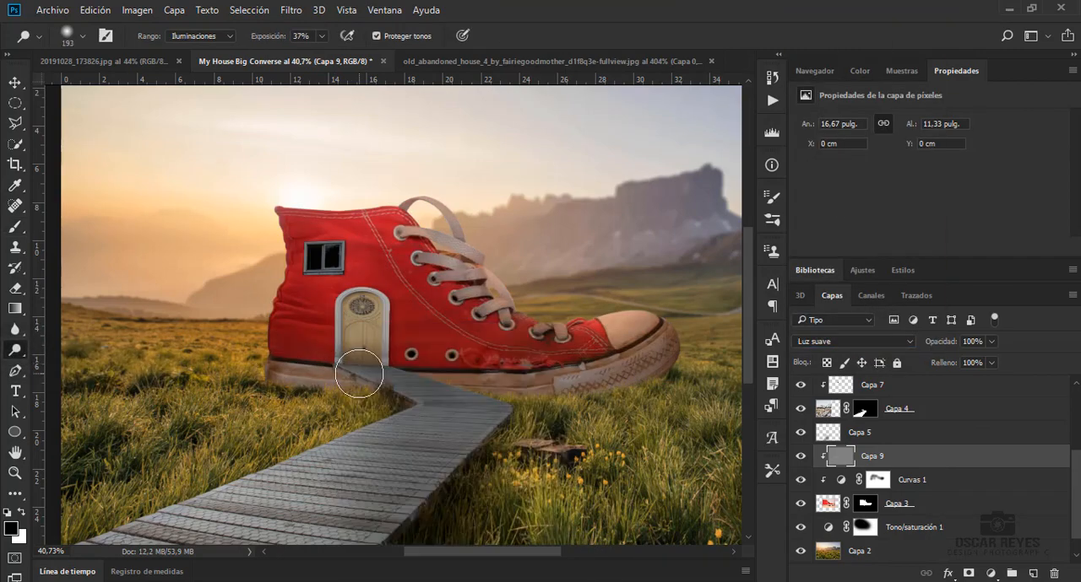
mouse_move(284, 266)
left_mouse_down()
mouse_move(413, 201)
mouse_move(464, 259)
mouse_move(530, 305)
left_mouse_up()
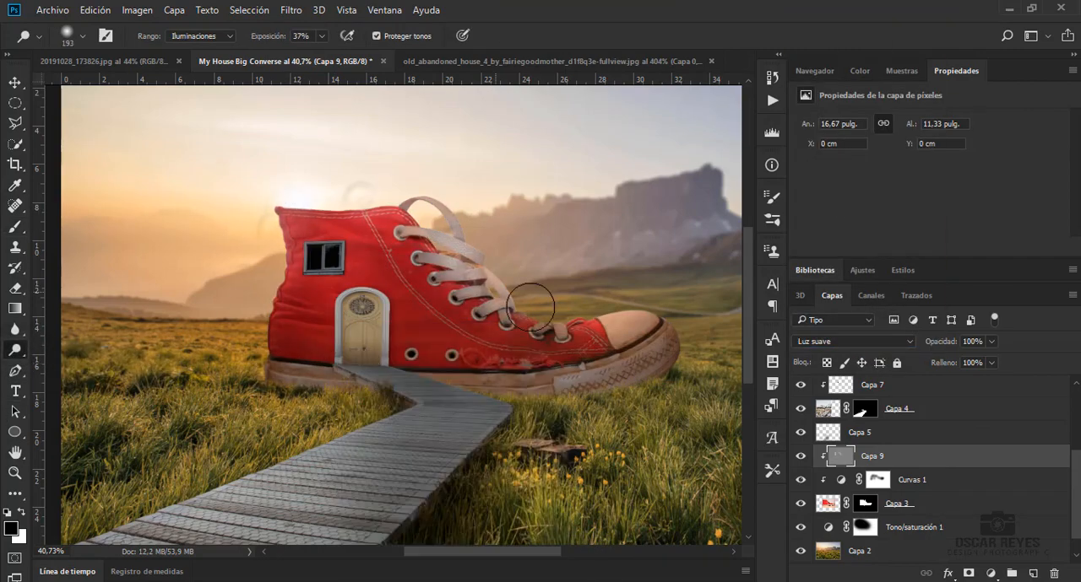
left_click_drag(468, 286, 507, 300)
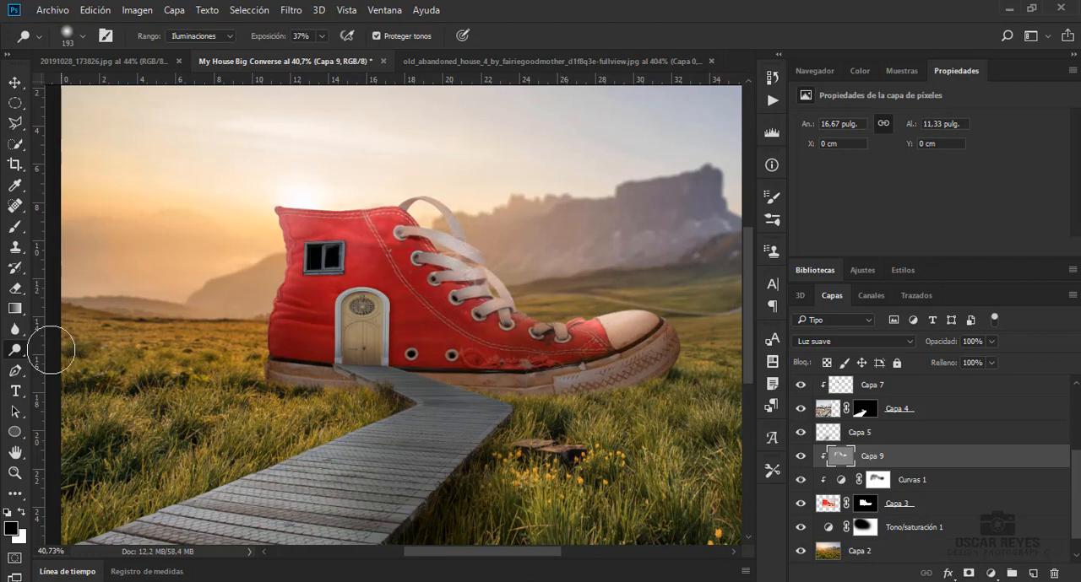
Darken the shoe's sole on Capa 9 with a 180 px Burn tool, range Sombras at 30% exposure
right_click(15, 349)
left_click(79, 365)
right_click(298, 385)
left_click(240, 369)
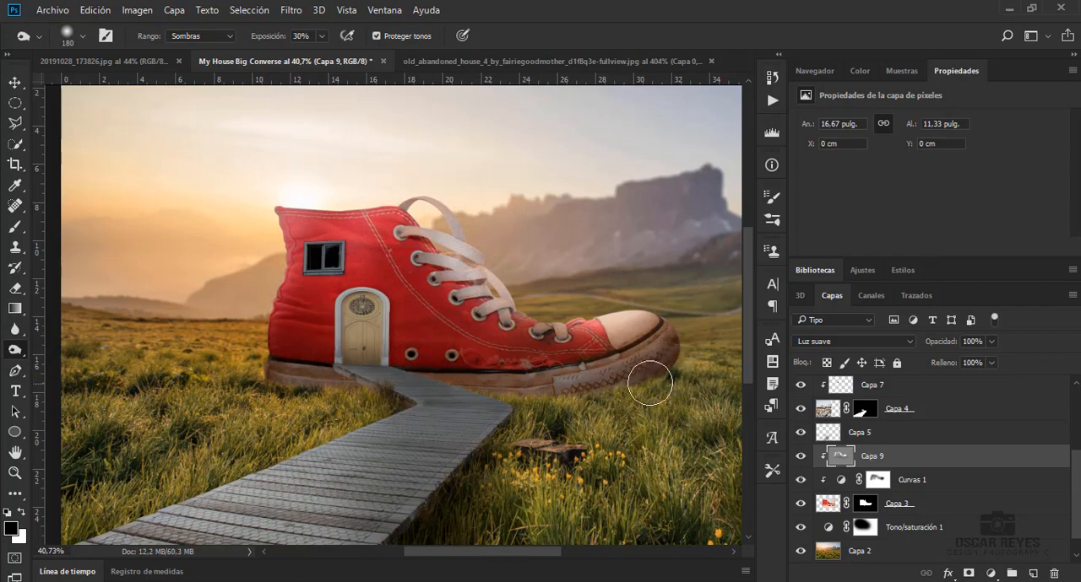
left_click_drag(650, 384, 479, 363)
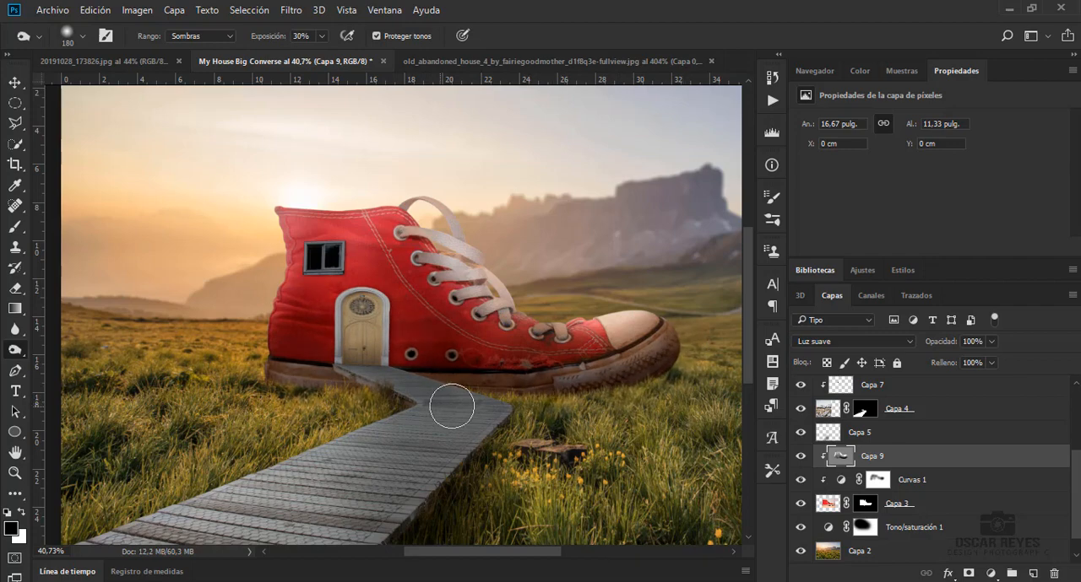
key("v")
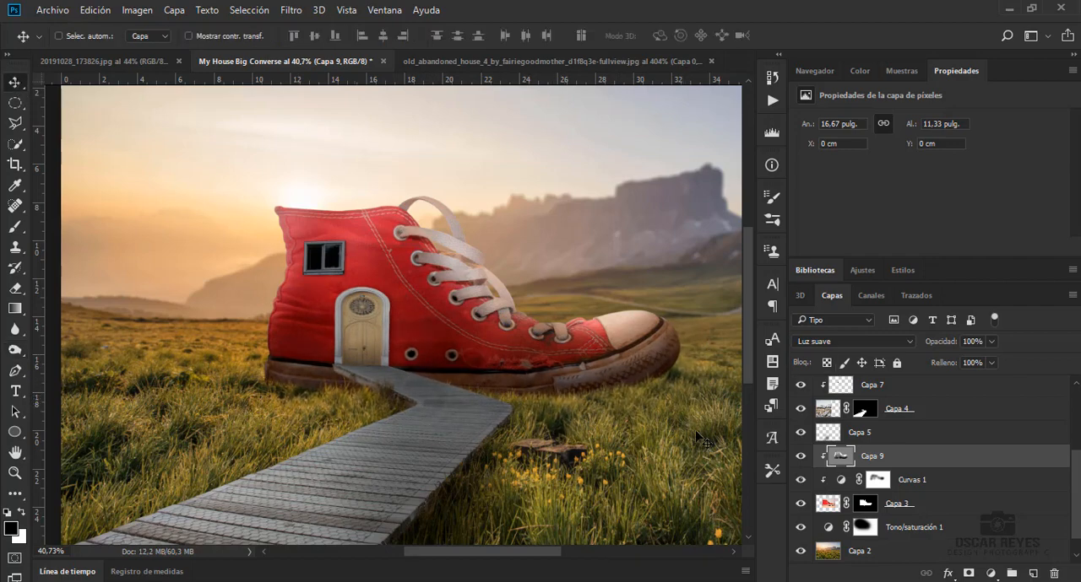
Paint a black ground shadow beneath the shoe on a new layer below Capa 3, using a flattened 322 px soft brush at 5% and 18% opacity
left_click(928, 525)
left_click(1032, 574)
key("b")
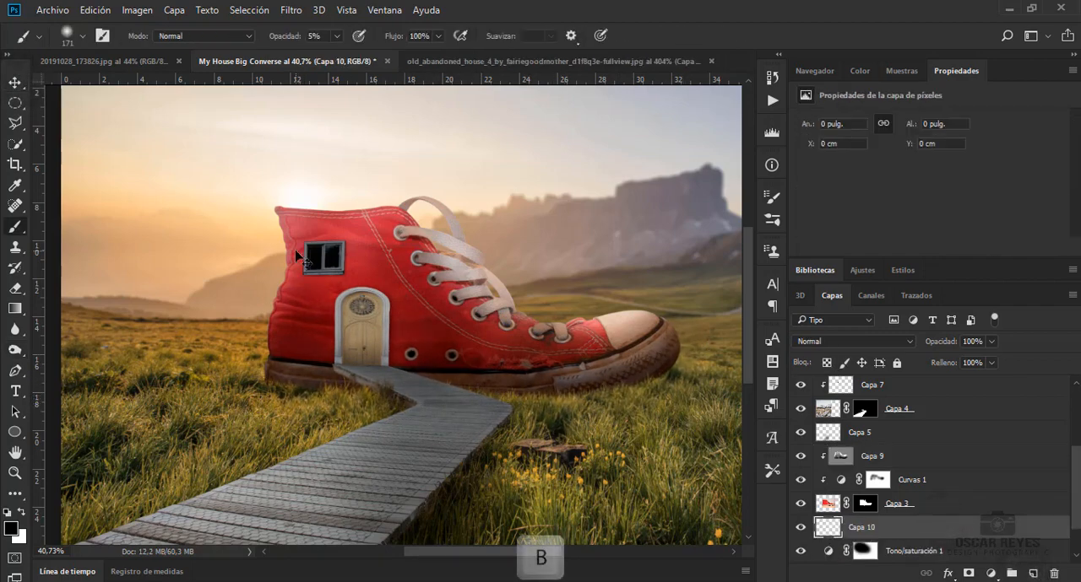
right_click(303, 295)
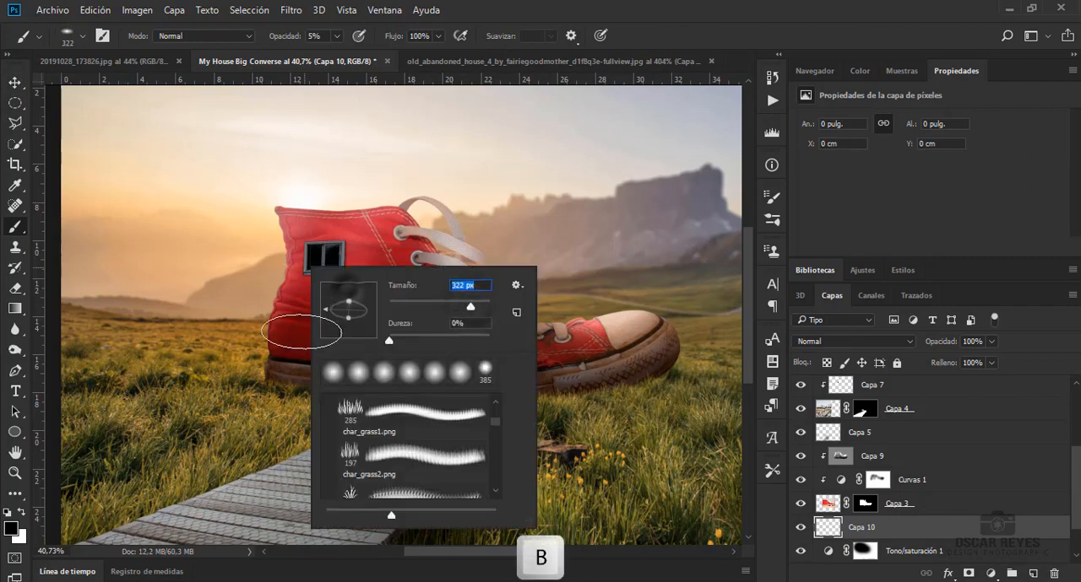
key("Return")
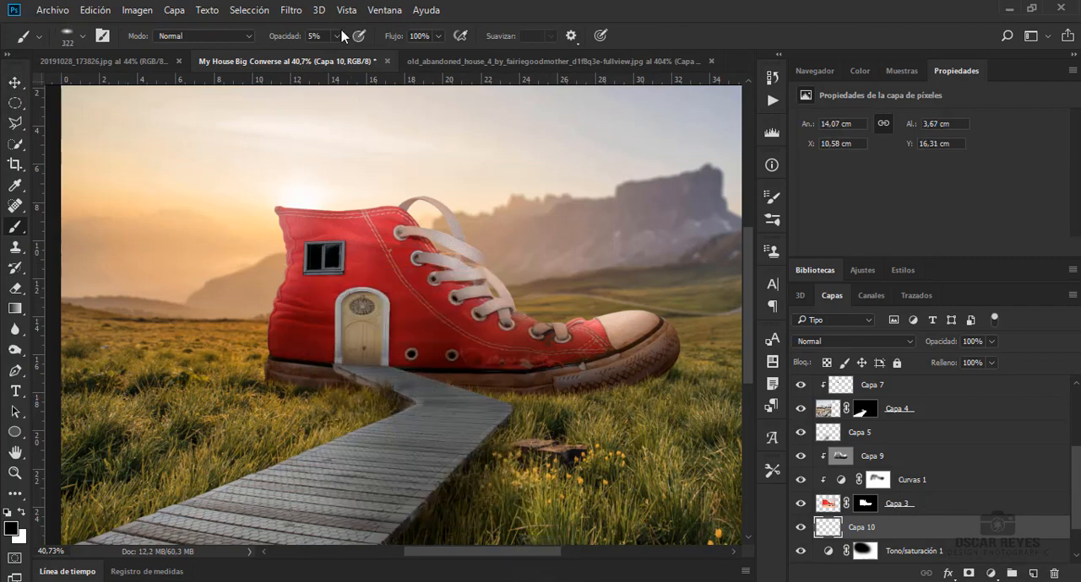
mouse_move(405, 397)
left_mouse_down()
mouse_move(651, 386)
mouse_move(583, 403)
left_mouse_up()
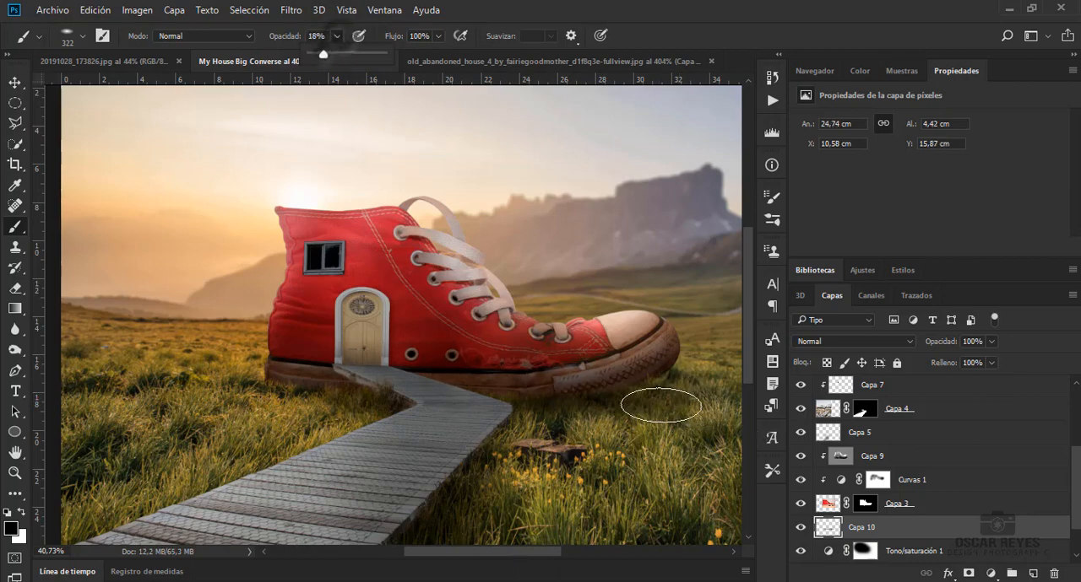
mouse_move(660, 406)
left_mouse_down()
mouse_move(675, 393)
mouse_move(550, 427)
mouse_move(579, 403)
mouse_move(697, 401)
mouse_move(624, 387)
left_mouse_up()
mouse_move(456, 411)
left_mouse_down()
mouse_move(264, 402)
mouse_move(362, 396)
mouse_move(439, 418)
mouse_move(597, 401)
left_mouse_up()
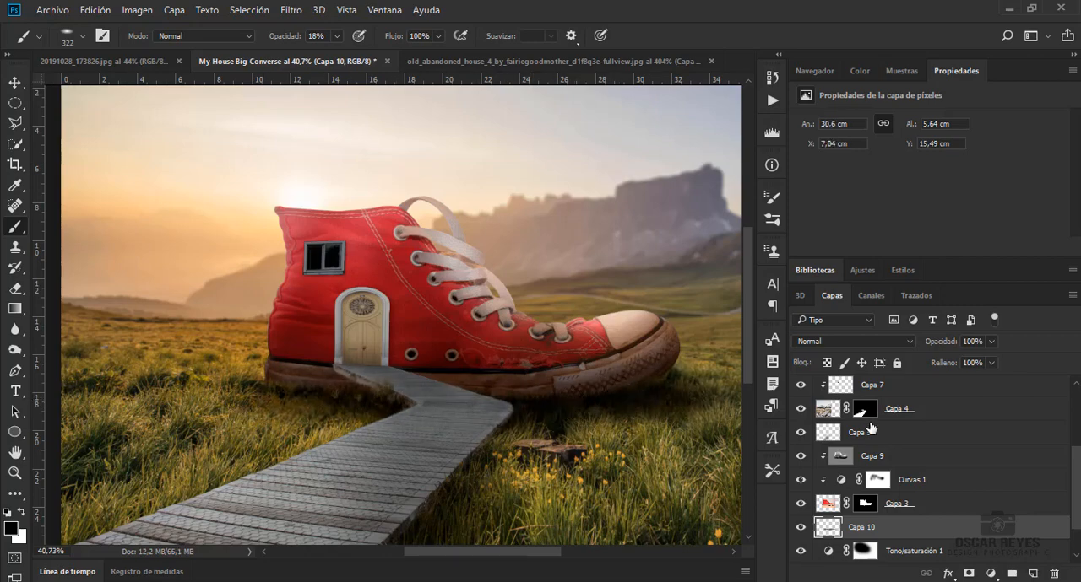
Paint soft black shadows over the grass around the shoe and boardwalk on a new layer above Capa 10, using the 322 px brush at 18% opacity
left_click_drag(992, 354, 971, 364)
left_click(1032, 574)
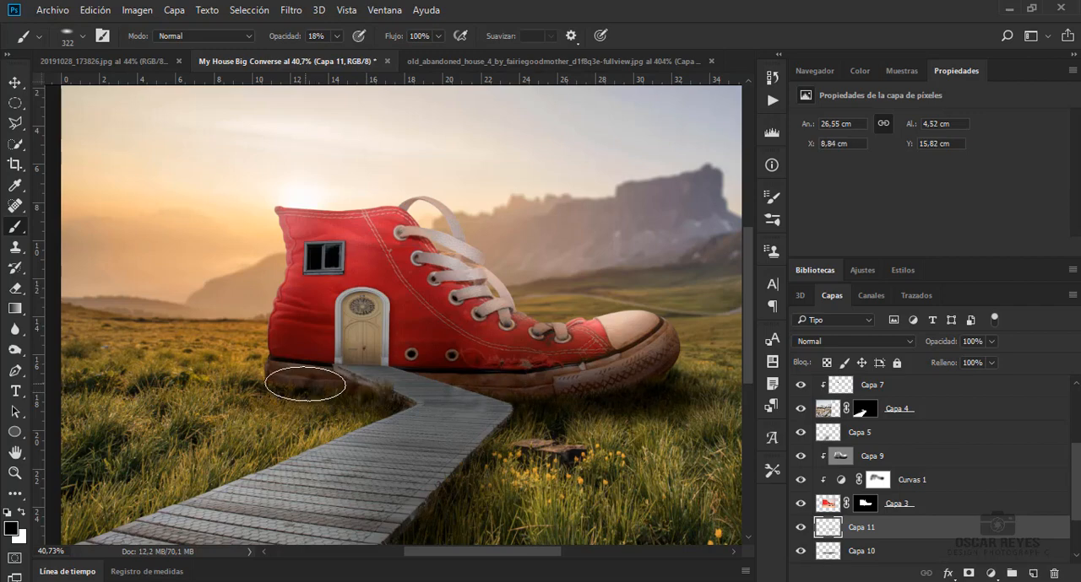
left_click_drag(415, 399, 527, 425)
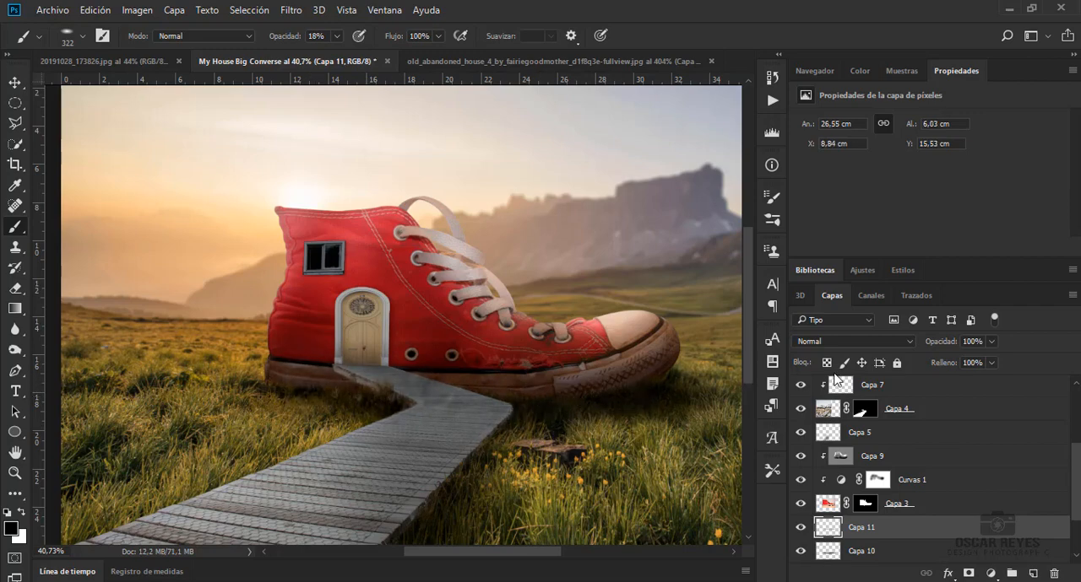
left_click_drag(488, 553, 527, 553)
mouse_move(442, 418)
left_mouse_down()
mouse_move(456, 452)
mouse_move(412, 434)
mouse_move(574, 406)
left_mouse_up()
key("ctrl+0")
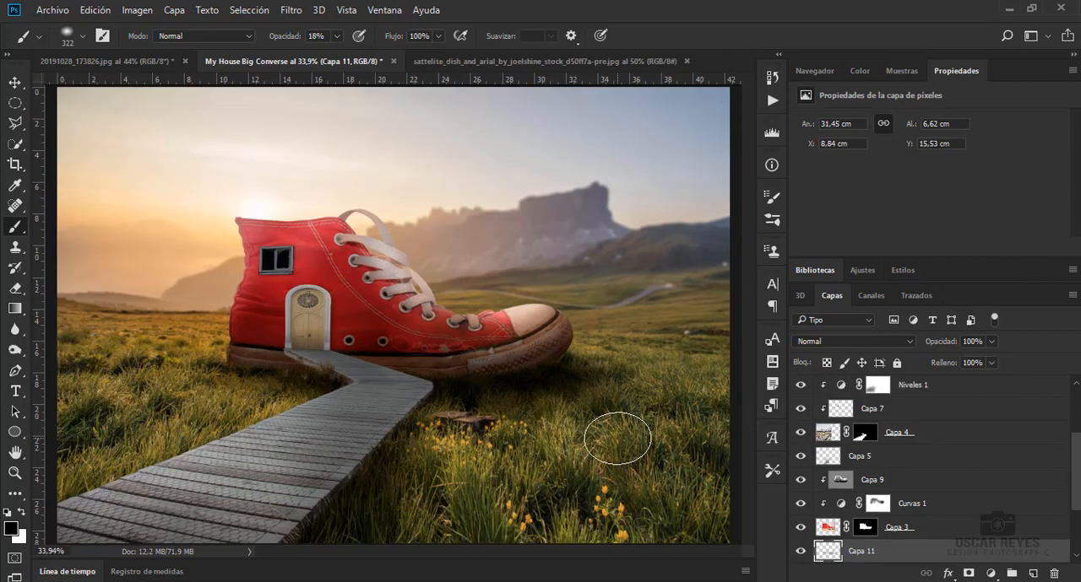
mouse_move(617, 438)
left_mouse_down()
mouse_move(468, 414)
mouse_move(573, 467)
mouse_move(461, 487)
mouse_move(581, 430)
mouse_move(318, 417)
mouse_move(279, 385)
mouse_move(293, 420)
mouse_move(574, 481)
left_mouse_up()
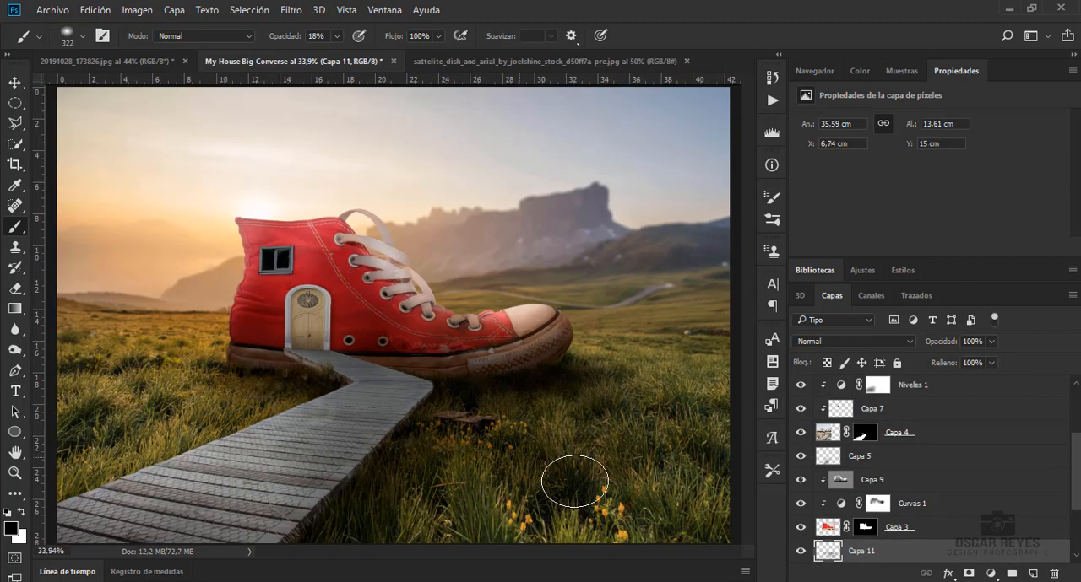
mouse_move(977, 365)
left_mouse_down()
mouse_move(963, 369)
mouse_move(996, 363)
mouse_move(984, 369)
left_mouse_up()
scroll(937, 439, "down", 2)
Add a Niveles adjustment to the antenna photo with input levels 122 and 149, and merge it into Capa 0
left_click(929, 471)
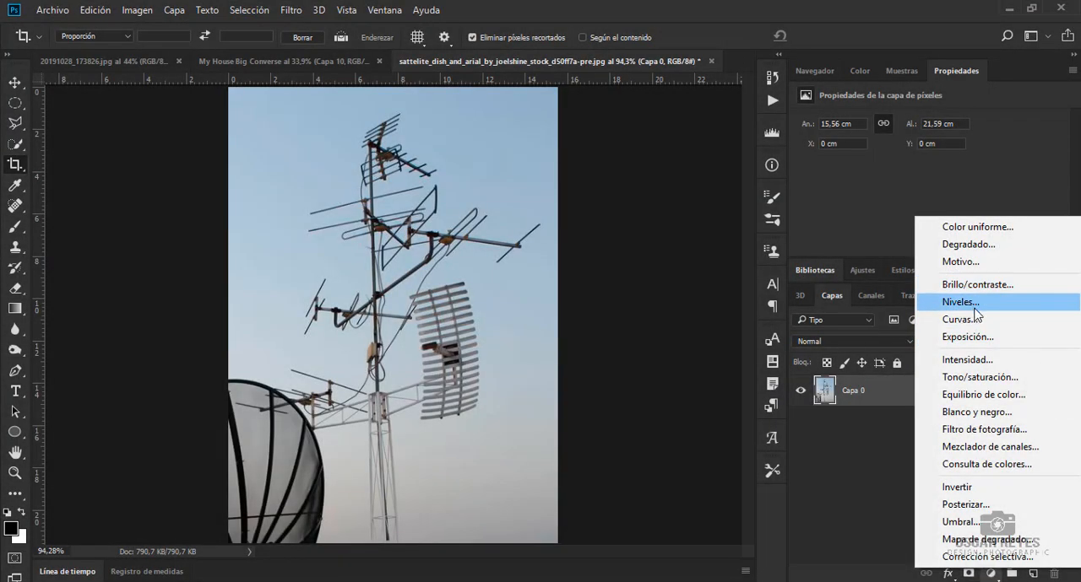
left_click(975, 306)
left_click_drag(835, 192, 929, 192)
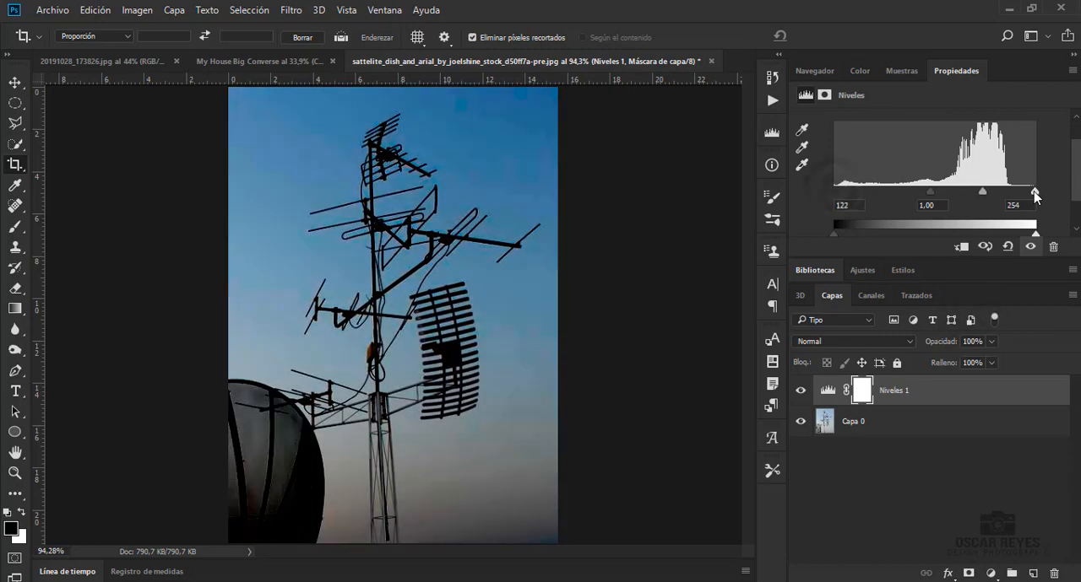
left_click_drag(1035, 195, 951, 192)
left_click(903, 397)
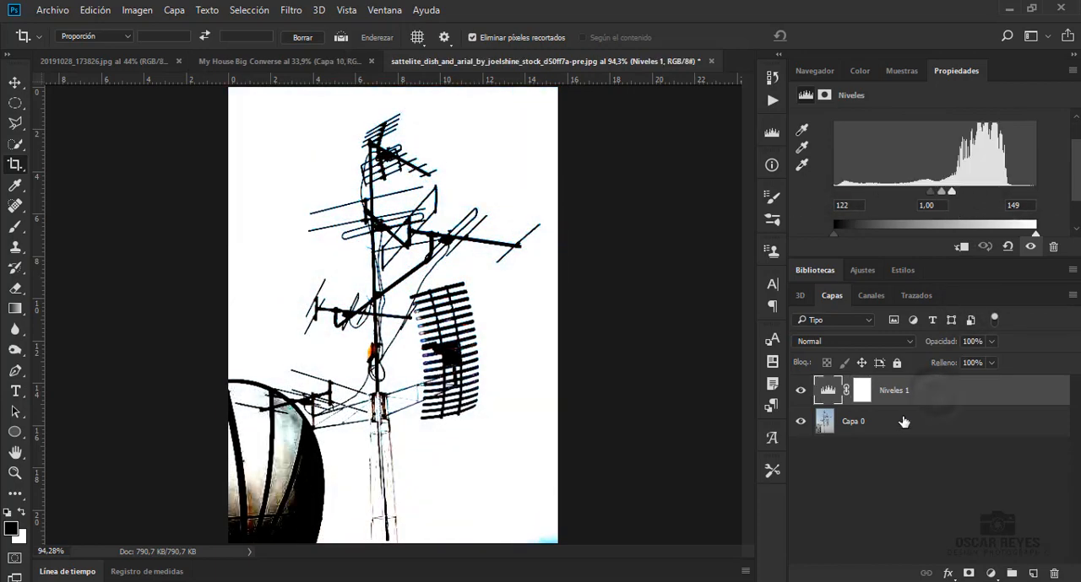
key("ctrl+e")
Load the Azul channel of the antenna photo as a selection, mask Capa 0 with it, and invert the mask to hide the white sky
left_click(870, 295)
left_click(866, 412)
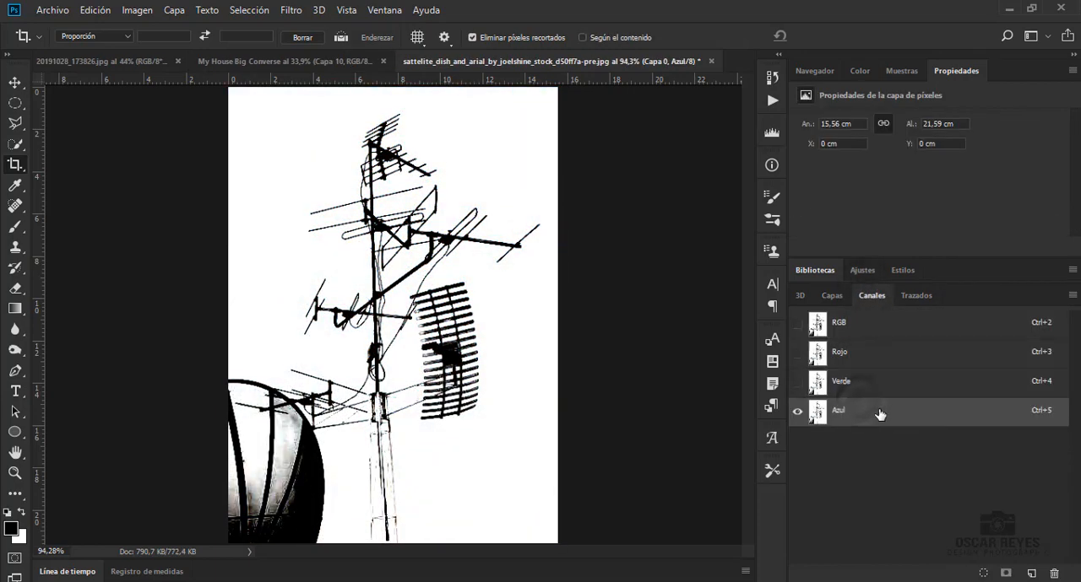
left_click(817, 413, "ctrl")
left_click(840, 322)
left_click(832, 296)
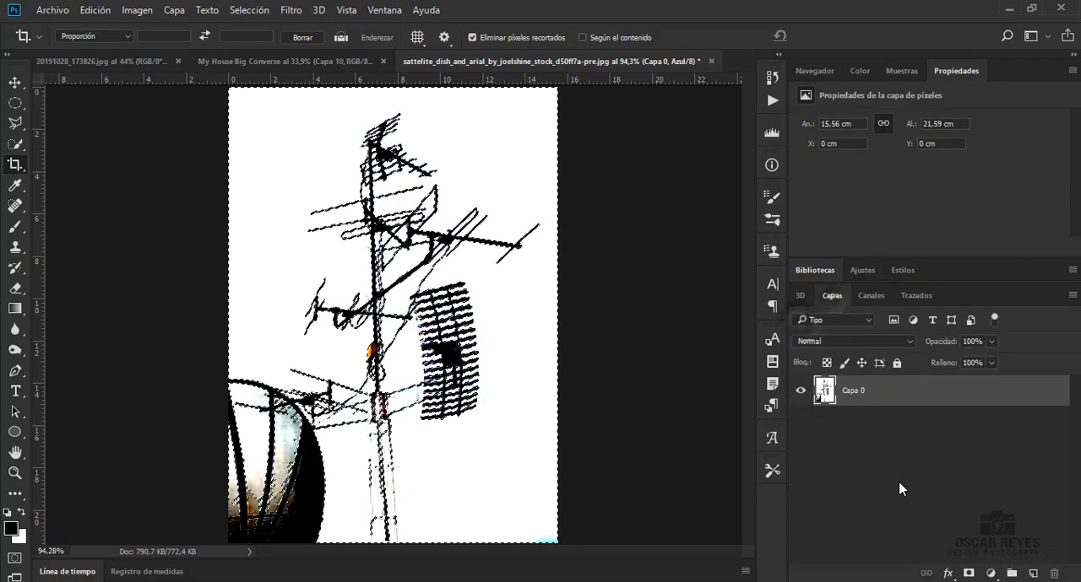
left_click(967, 574)
key("ctrl+i")
Bring the masked antenna into the My House Big Converse document and place it over the shoe's ankle opening
left_click(15, 81)
left_click_drag(430, 297, 301, 203)
right_click(300, 201)
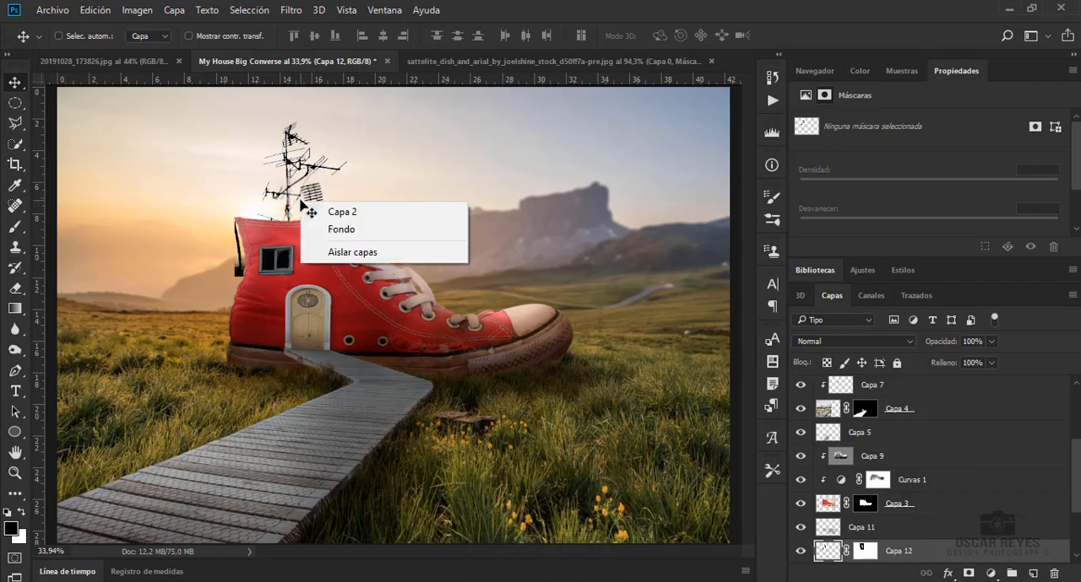
left_click(297, 195)
Flip the antenna horizontally and move it up so its mast rises from the shoe's collar
key("ctrl+t")
right_click(287, 190)
left_click(357, 423)
scroll(265, 213, "up", 4)
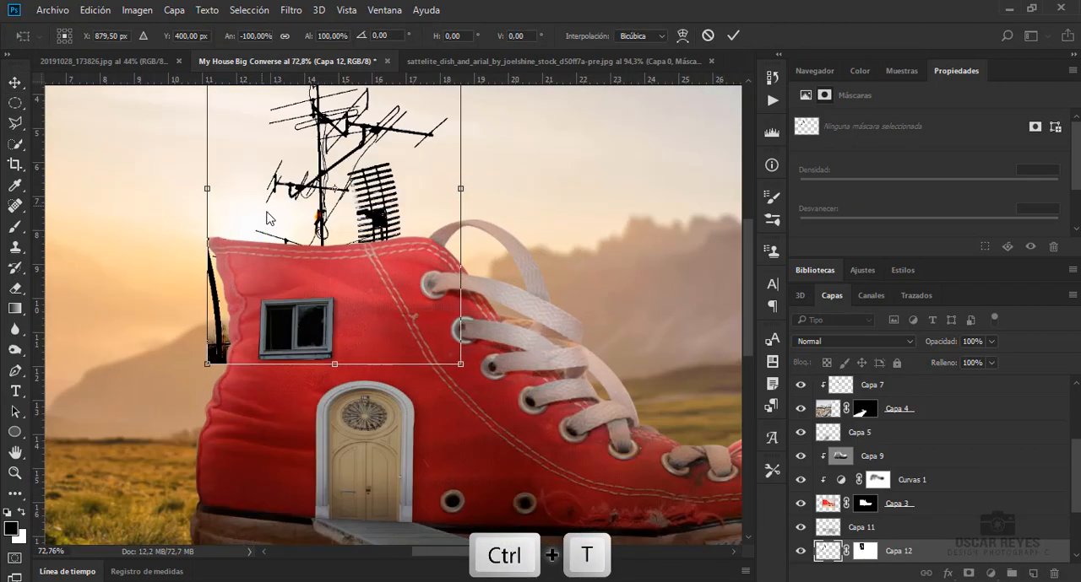
left_click_drag(749, 272, 749, 234)
left_click_drag(460, 508, 439, 430)
left_click_drag(379, 374, 380, 377)
mouse_move(384, 328)
left_mouse_down()
mouse_move(384, 296)
mouse_move(369, 339)
left_mouse_up()
key("Return")
Remove the leftover dish beside the antenna's mast with a 58 px Eraser and a polygonal lasso selection
key("e")
right_click(466, 369)
left_click(577, 359)
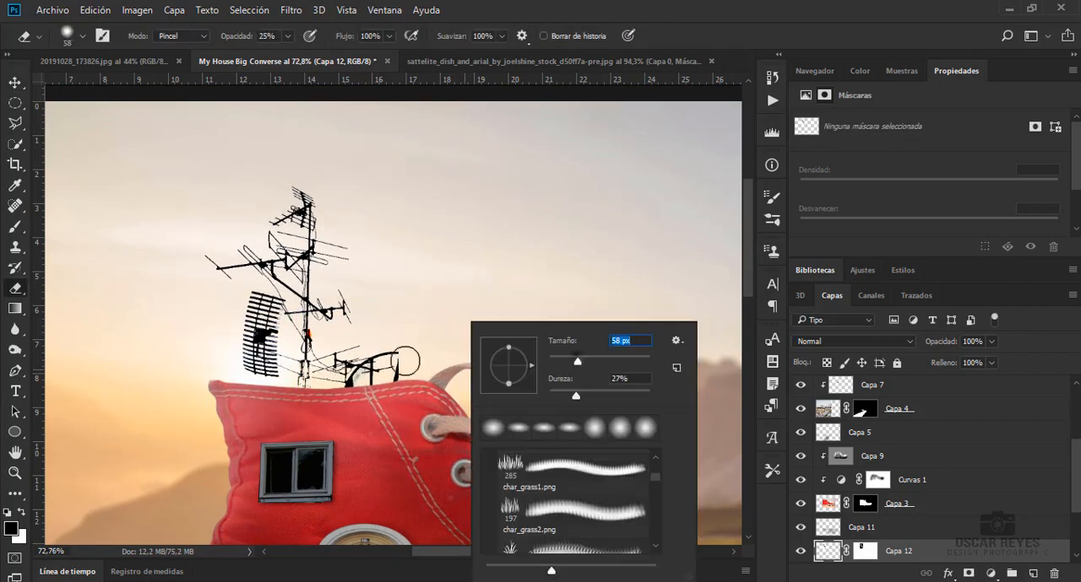
left_click(398, 363)
key("l")
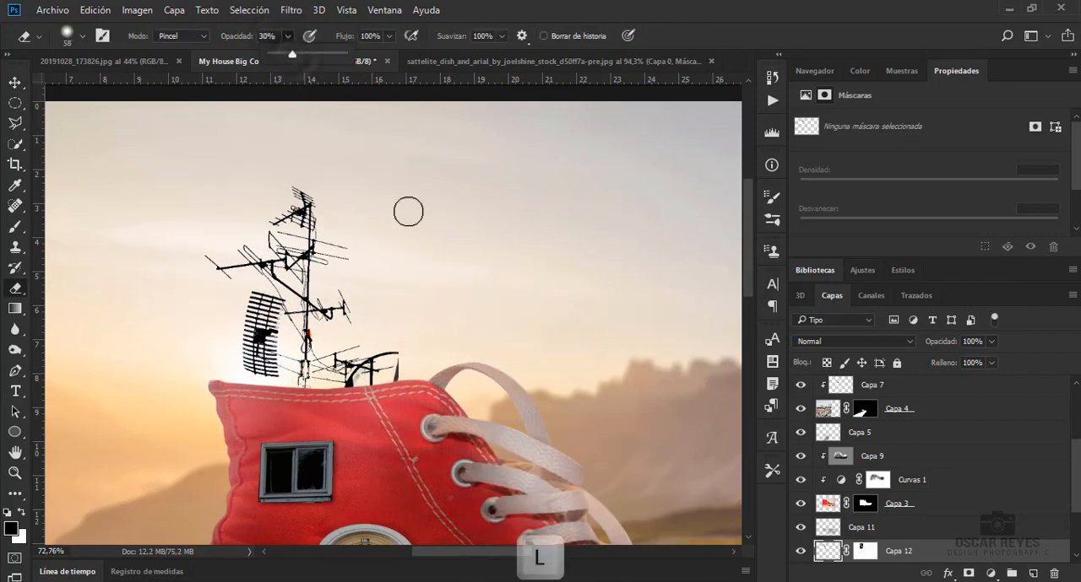
key("Escape")
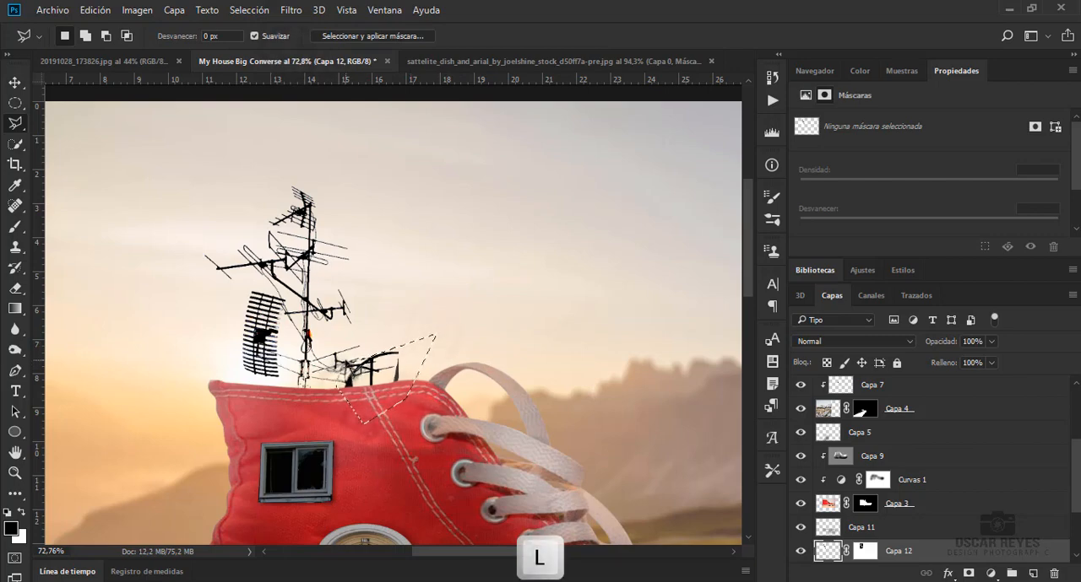
Reposition the antenna on the shoe's collar and scale it to about 86%
key("v")
left_click_drag(344, 402, 344, 380)
left_click_drag(306, 297, 305, 309)
scroll(443, 297, "down", 6)
key("ctrl+t")
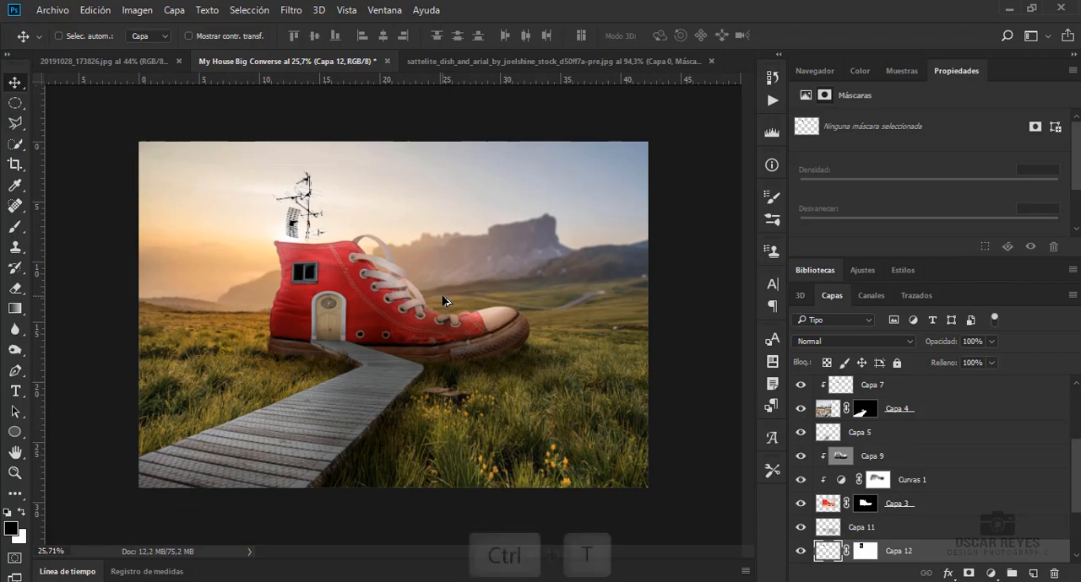
left_click_drag(339, 165, 336, 174)
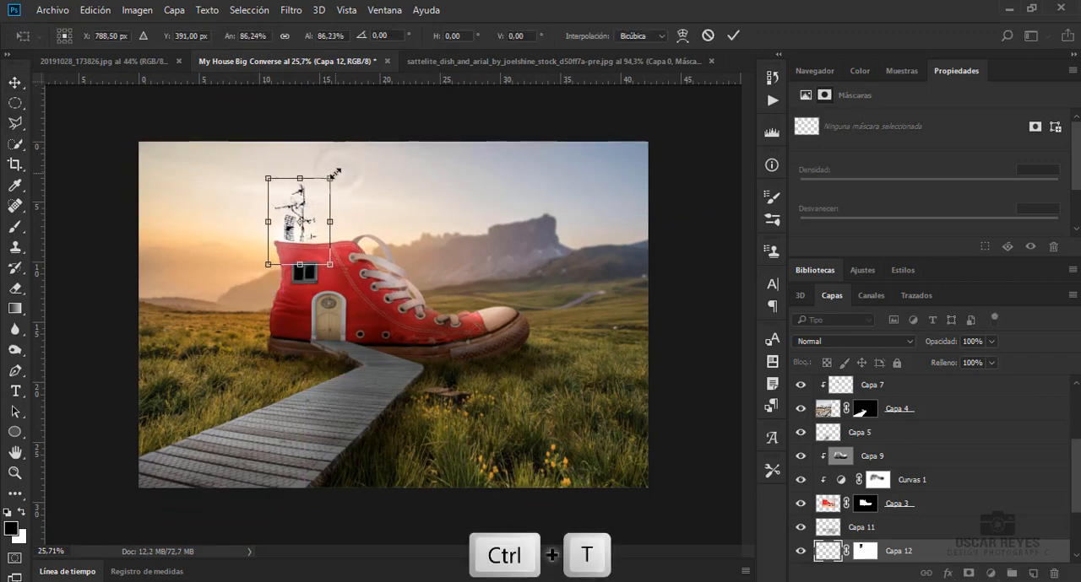
key("Return")
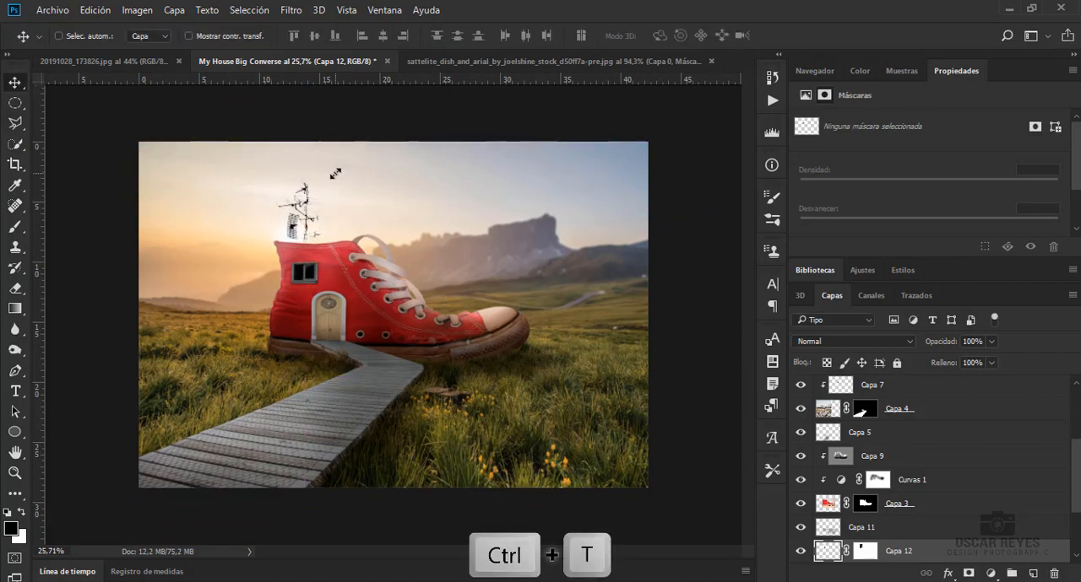
Lighten the antenna on Capa 12 slightly with a Hue/Saturation adjustment
scroll(335, 173, "up", 2)
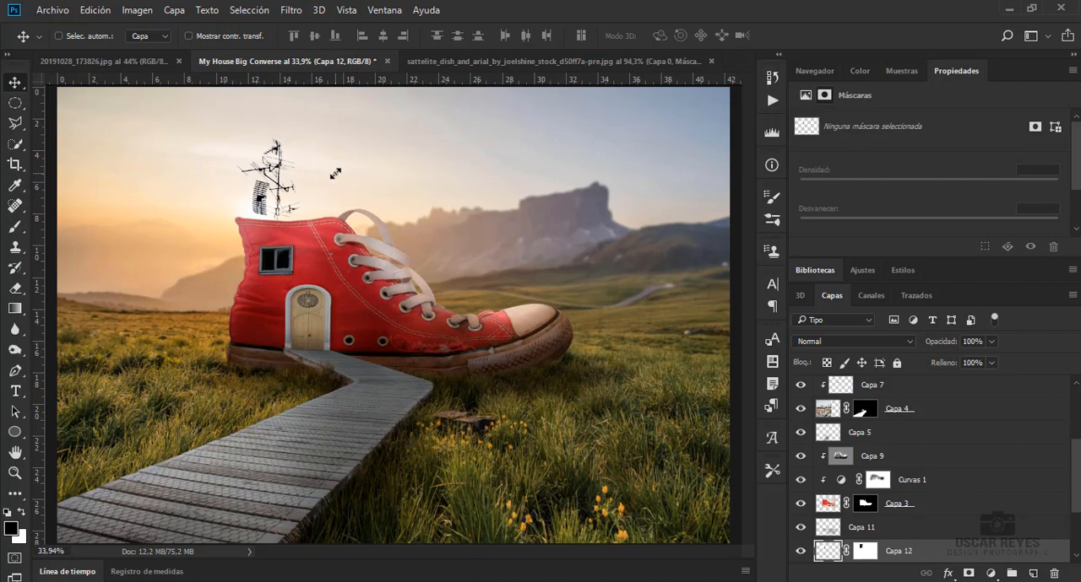
key("ctrl+u")
mouse_move(803, 243)
left_mouse_down()
mouse_move(838, 245)
mouse_move(821, 251)
left_mouse_up()
left_click(1001, 94)
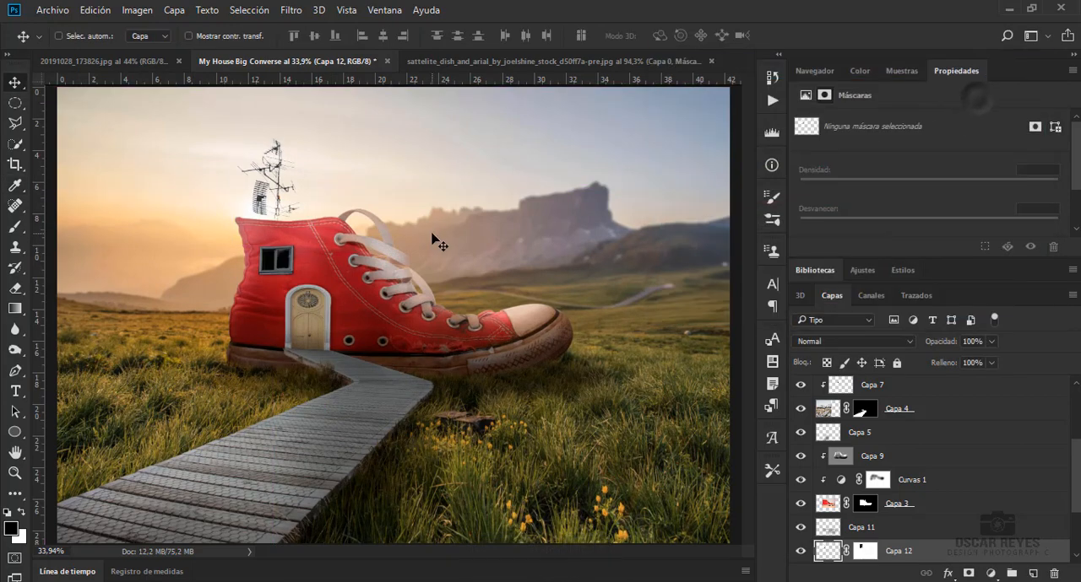
Paint an orange glow around the sun on a new layer above Capa 8 with a 1102 px soft brush at 100% opacity
left_click_drag(1077, 468, 1078, 405)
left_click(946, 395)
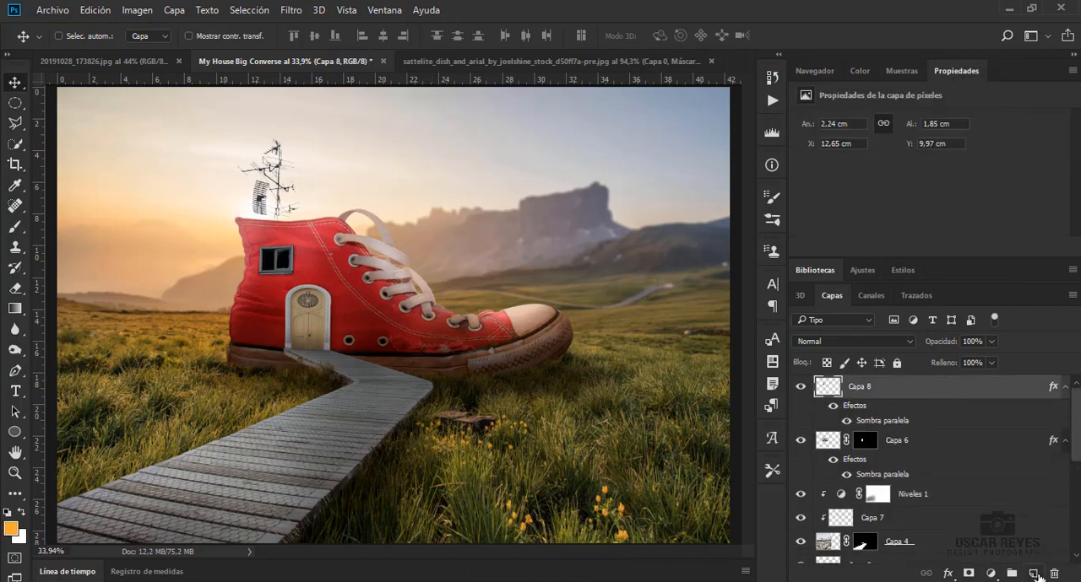
left_click(1032, 573)
key("b")
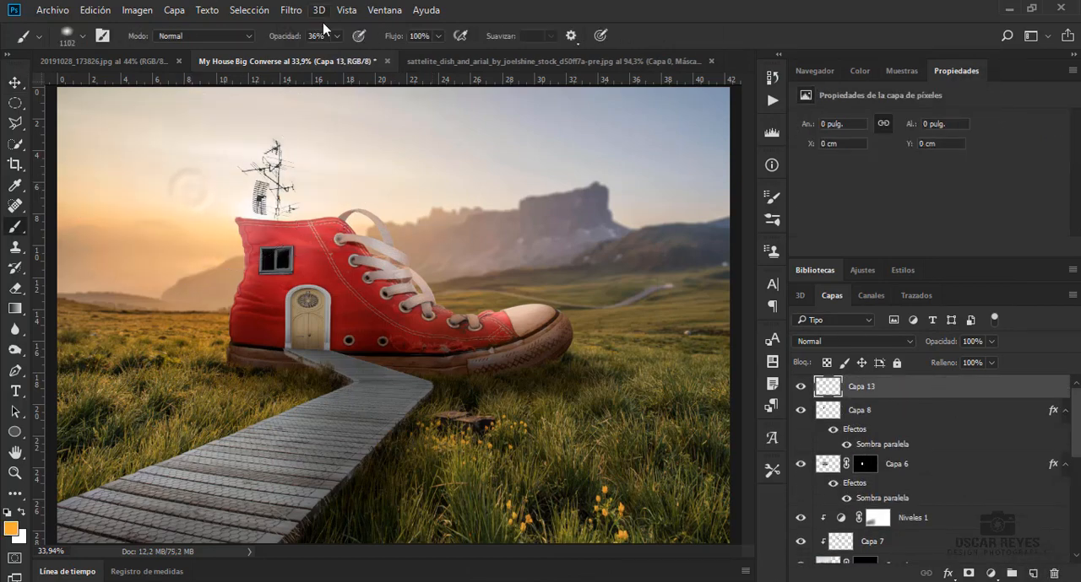
key("0")
key("b")
left_click(181, 203)
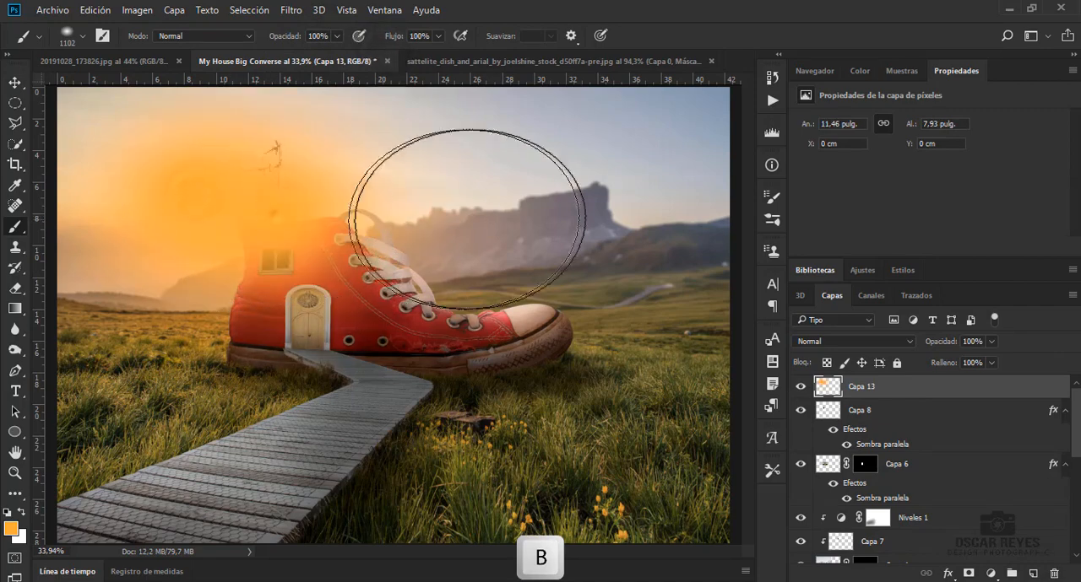
Set Capa 13's opacity to 50% and extend the orange glow over the mountains and meadow with the brush at 25% opacity
left_click(991, 341)
left_click_drag(997, 360, 955, 359)
left_click(326, 41)
left_click(482, 233)
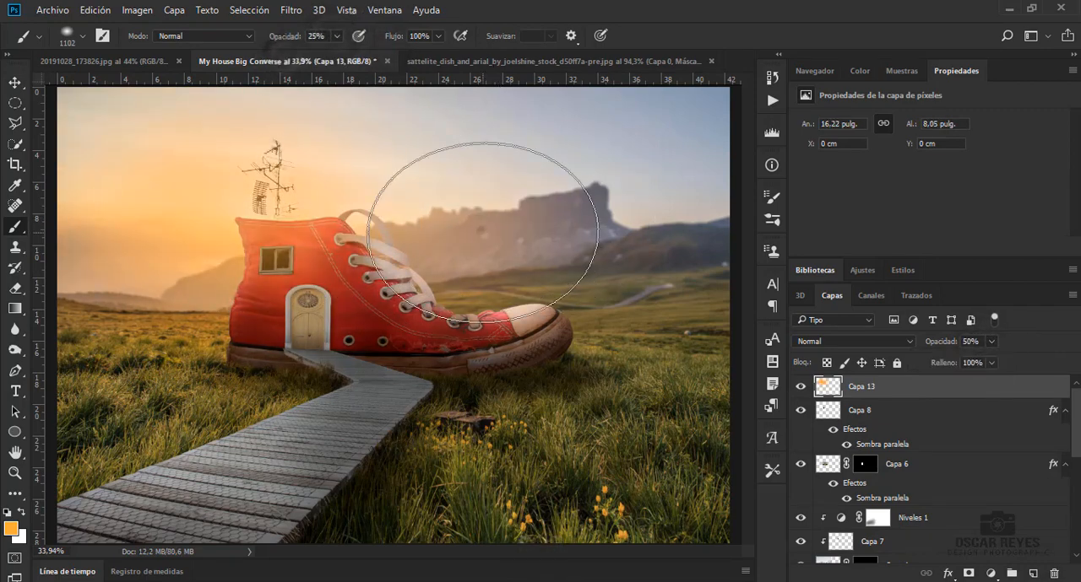
left_click(526, 240)
left_click(188, 322)
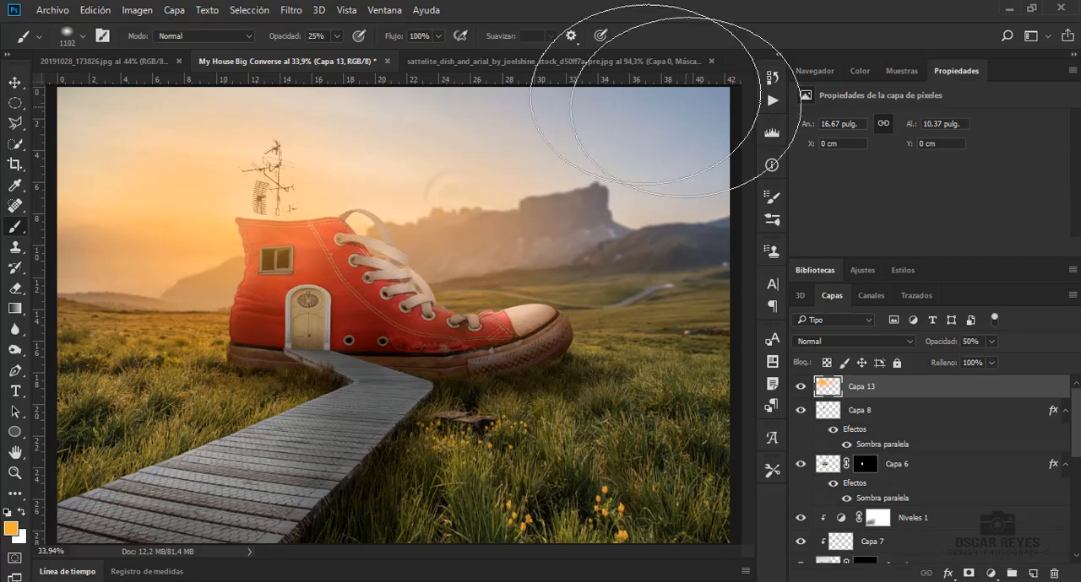
Bring the birds image into the My House Big Converse document, scale it to about 61%, and rotate it about 177°
left_click(14, 82)
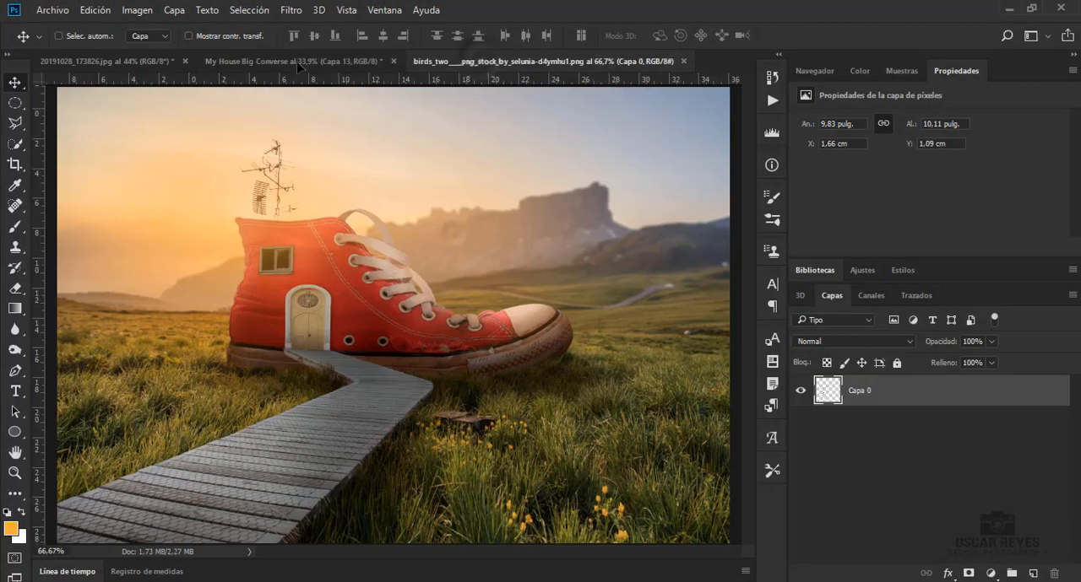
key("ctrl+t")
left_click_drag(334, 96, 272, 146)
left_click_drag(291, 274, 320, 224)
left_click_drag(235, 239, 229, 239)
left_click_drag(311, 200, 34, 120)
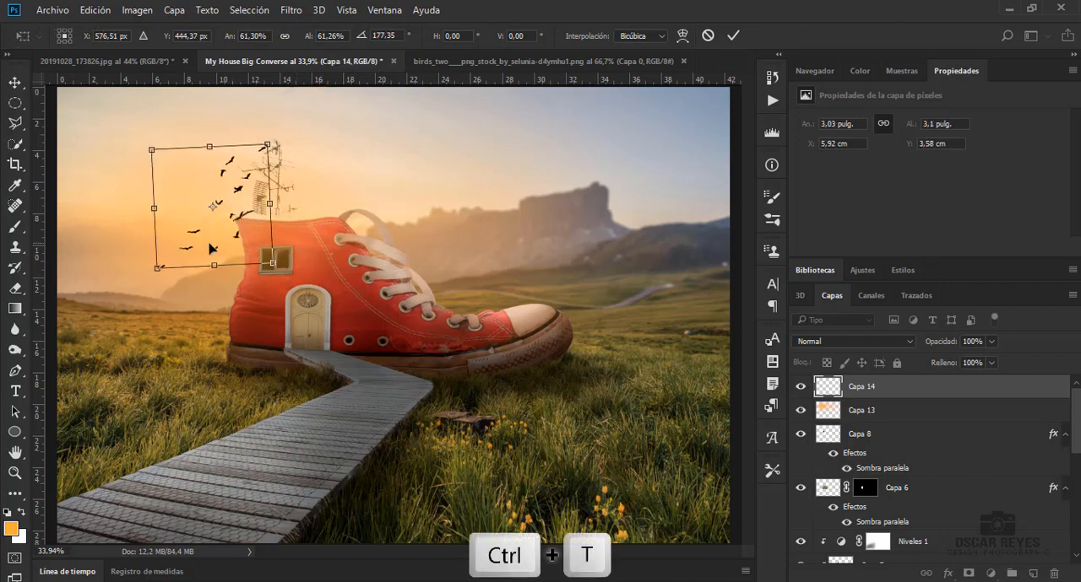
Move the birds into the open sky beyond the antenna, away from the shoe, and adjust their tilt
left_click_drag(219, 249, 164, 234)
left_click_drag(252, 122, 242, 108)
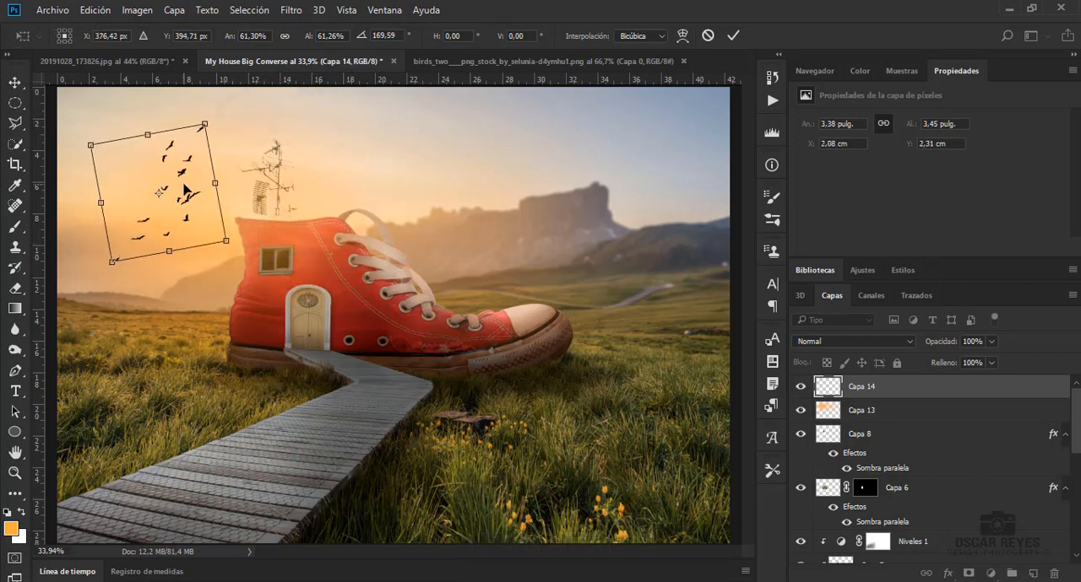
left_click_drag(184, 187, 176, 196)
left_click_drag(196, 133, 185, 146)
key("Return")
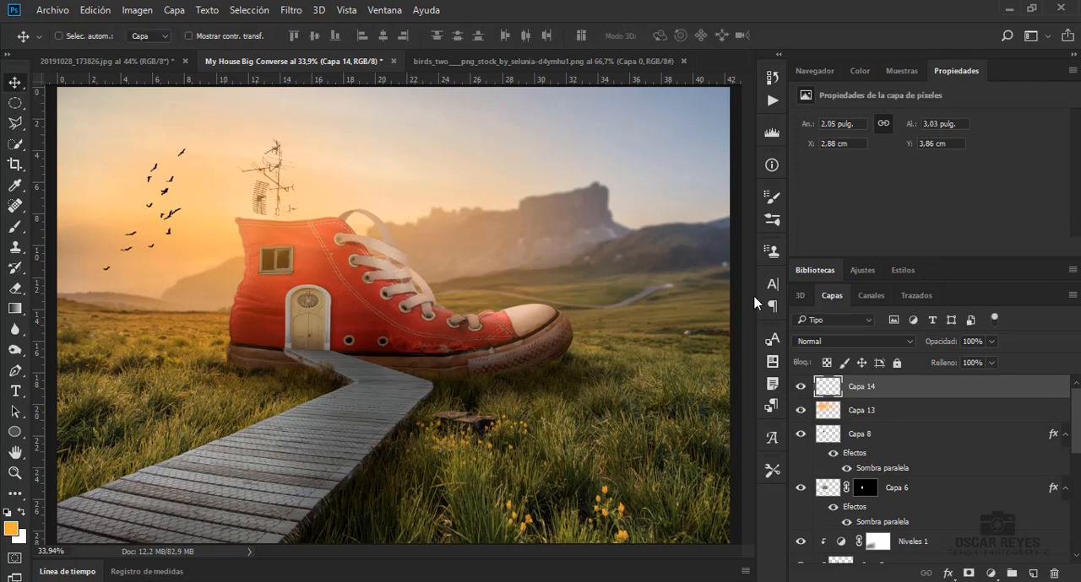
Set the birds layer Capa 14 to 42% opacity and apply a Desenfoque gaussiano with a radius of 2,1 pixels
left_click_drag(956, 364, 951, 366)
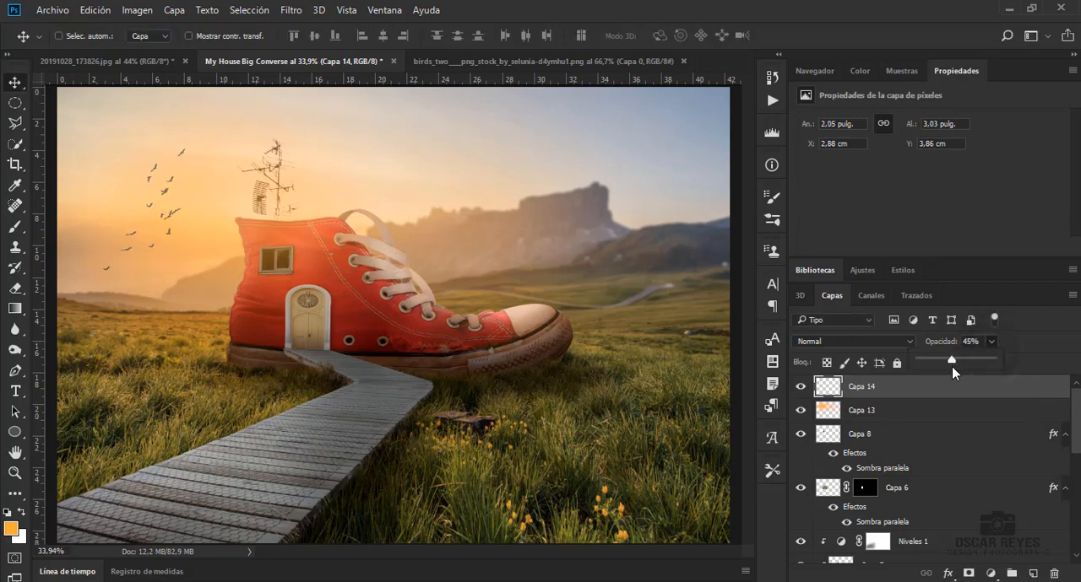
left_click(291, 9)
mouse_move(357, 203)
mouse_move(355, 185)
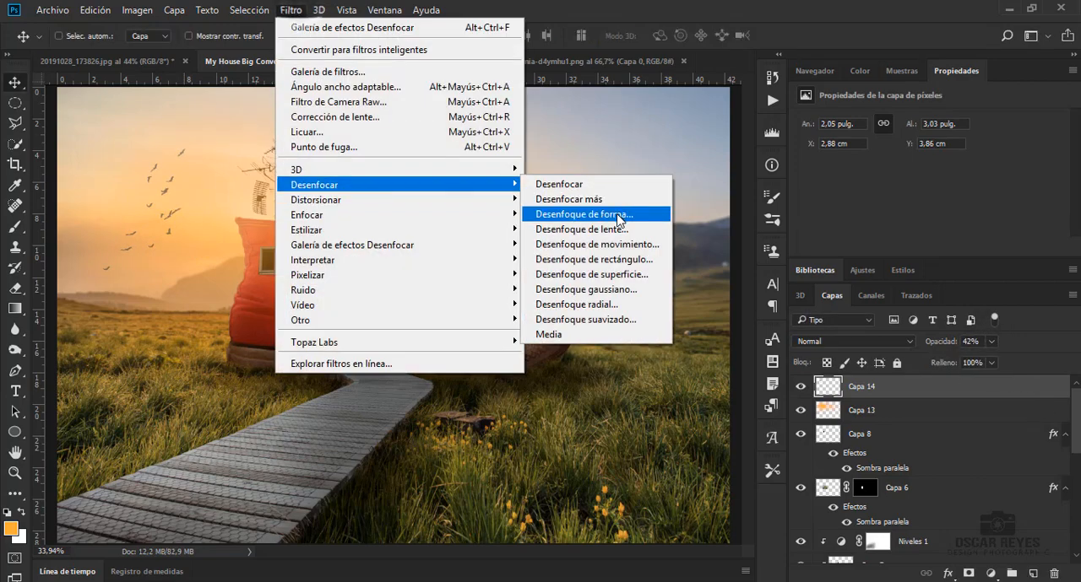
left_click(646, 281)
mouse_move(786, 350)
left_mouse_down()
mouse_move(799, 348)
mouse_move(788, 352)
left_mouse_up()
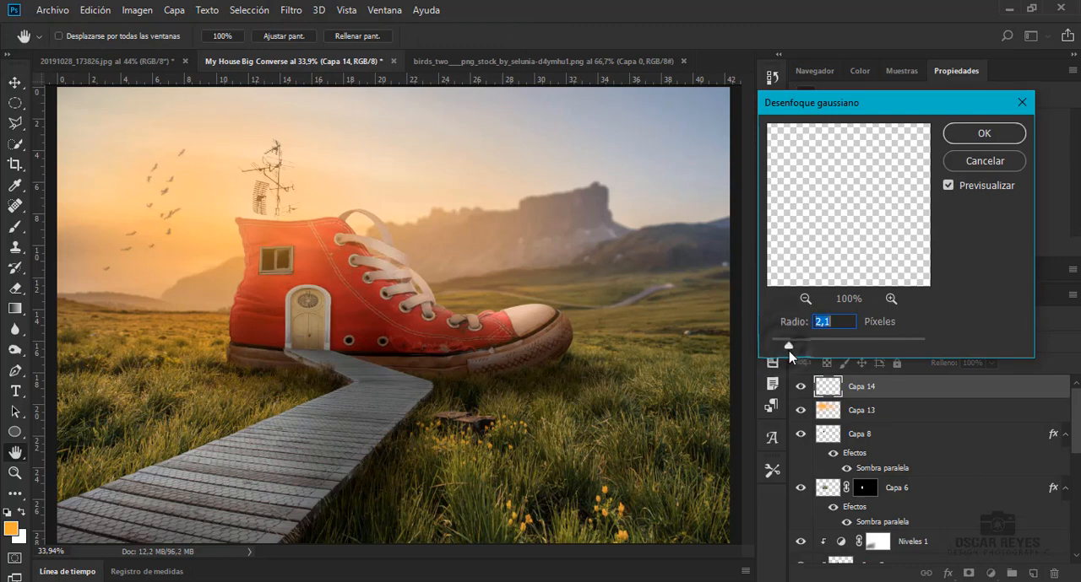
left_click(971, 135)
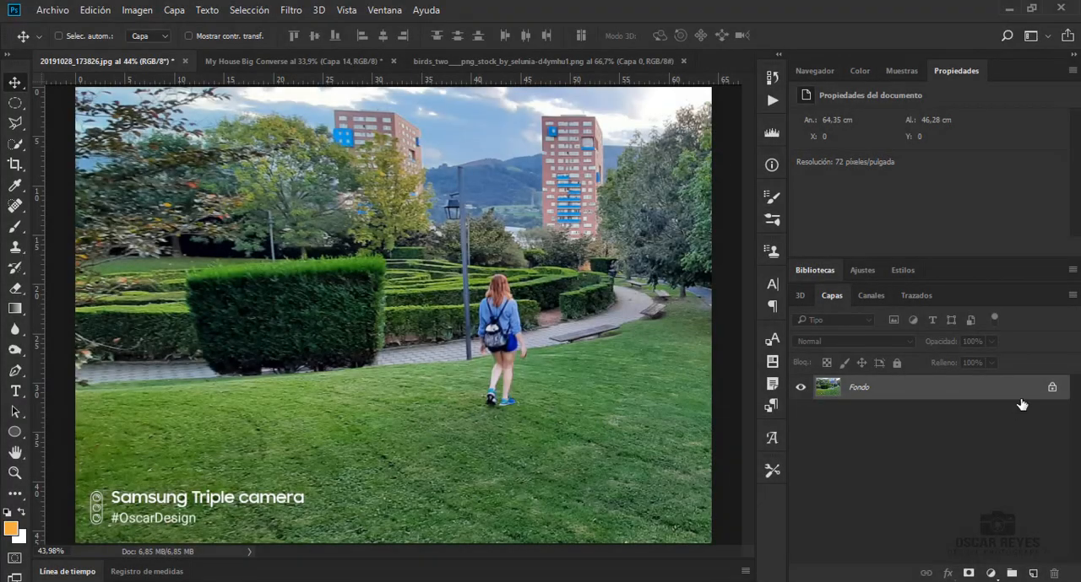
Unlock the park photo's background layer and trace the walking woman's outline with the Pen tool
left_click(1052, 389)
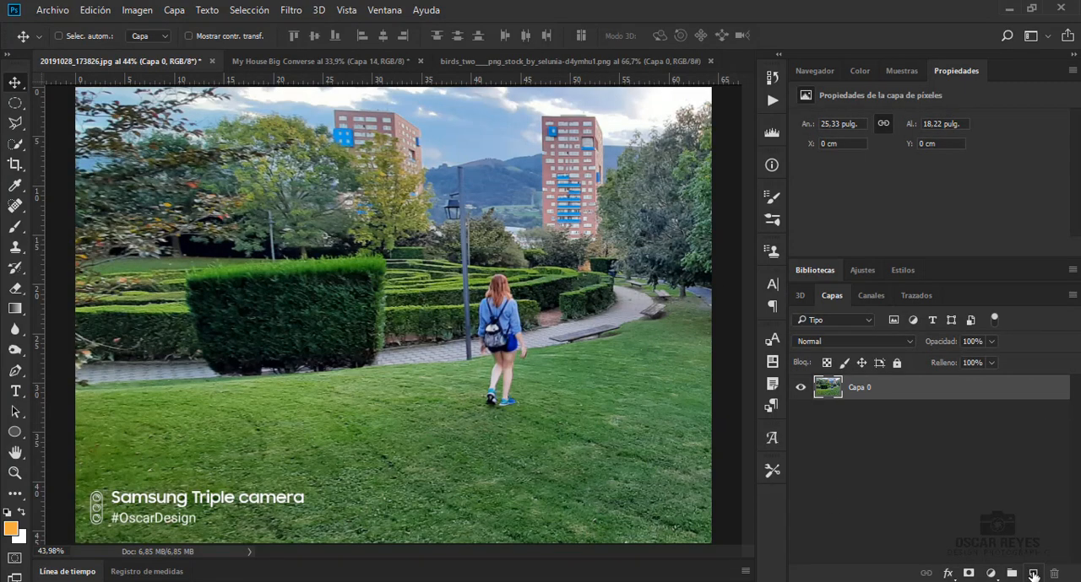
scroll(535, 372, "up", 10)
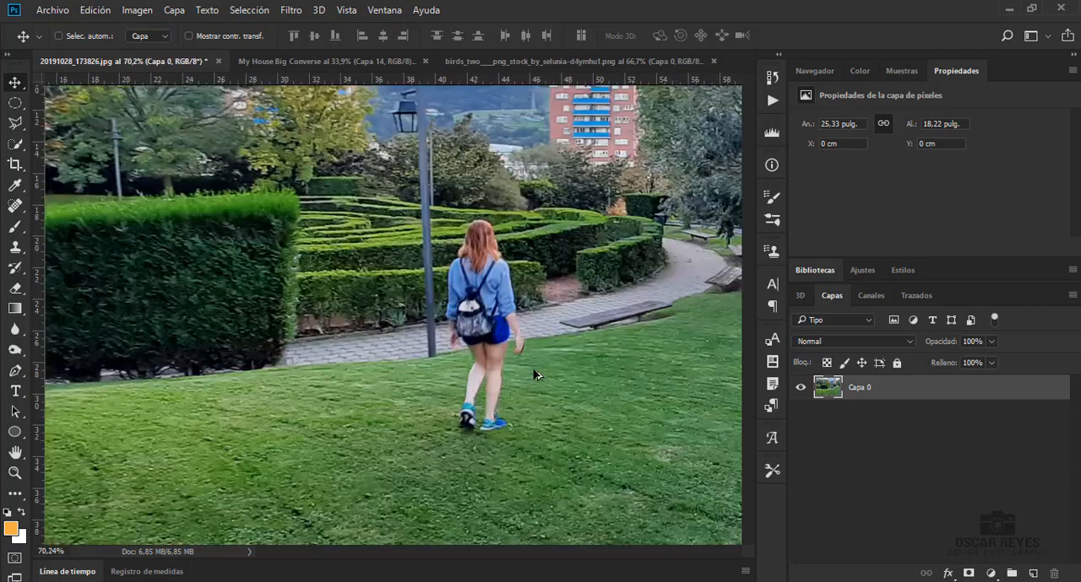
key("p")
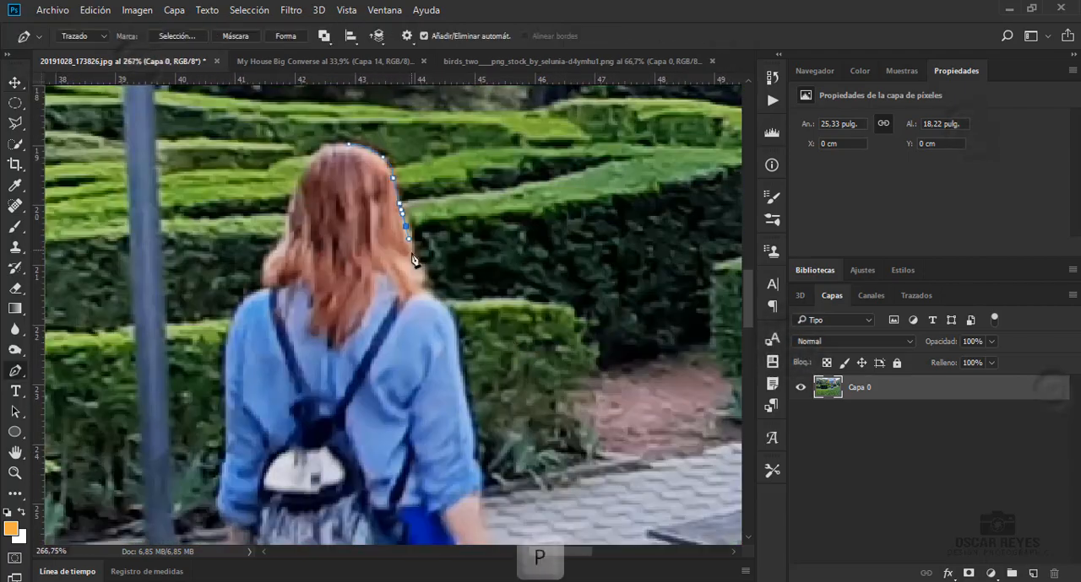
left_click(424, 477)
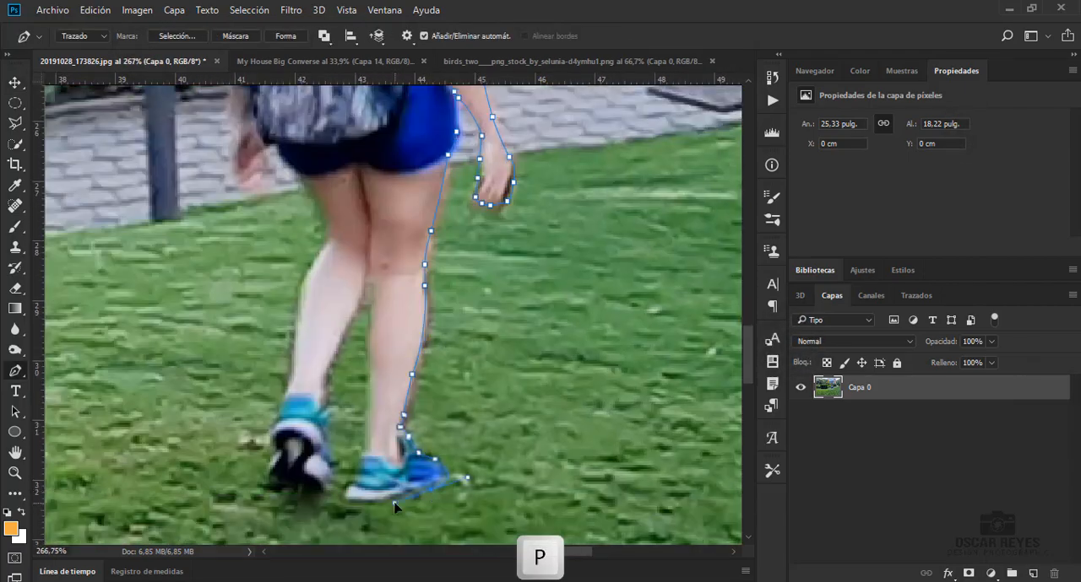
left_click(419, 494)
left_click(355, 338)
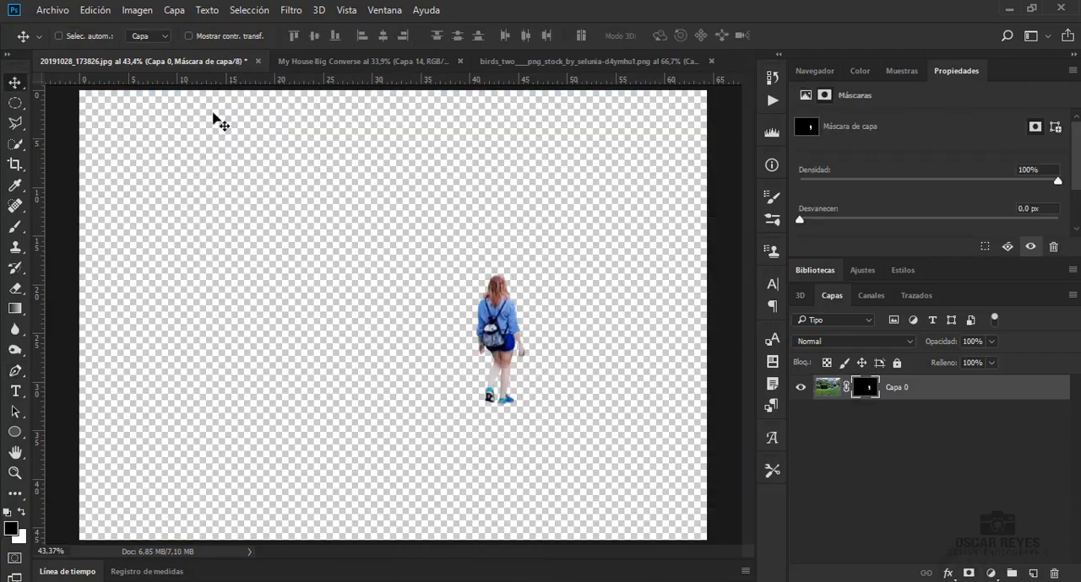
Bring the masked woman into the My House Big Converse document and place her on the near end of the boardwalk
left_click_drag(489, 333, 299, 374)
left_click(593, 312)
left_click_drag(373, 386, 197, 463)
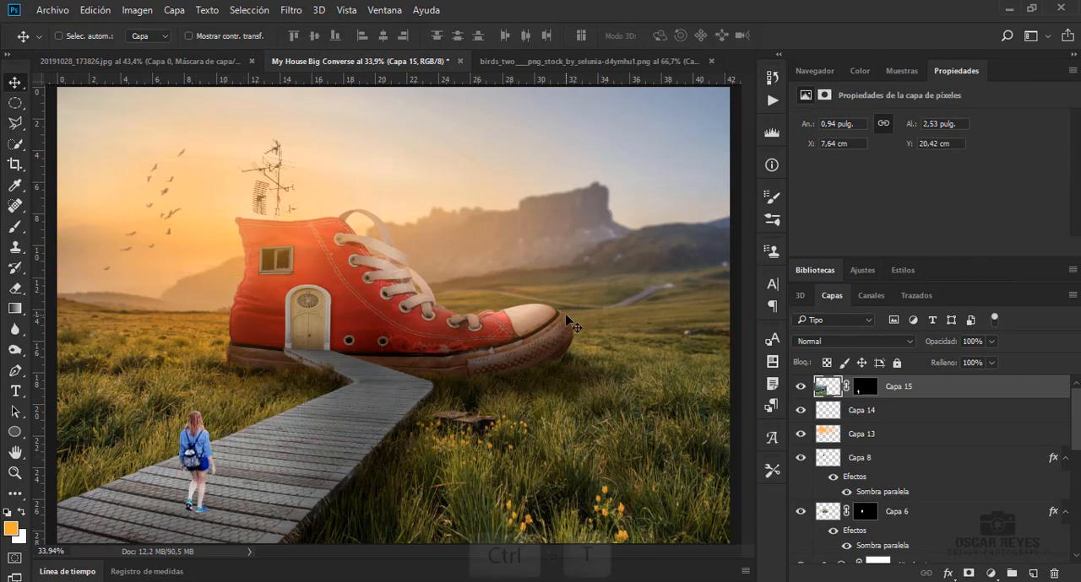
Enlarge the woman on Capa 15 proportionally to about 162%, keeping her feet on the boardwalk
key("ctrl+t")
left_click_drag(357, 260, 446, 200)
left_click_drag(360, 376, 328, 354)
left_click_drag(416, 180, 459, 149)
left_click_drag(220, 408, 199, 406)
left_click_drag(436, 148, 478, 116)
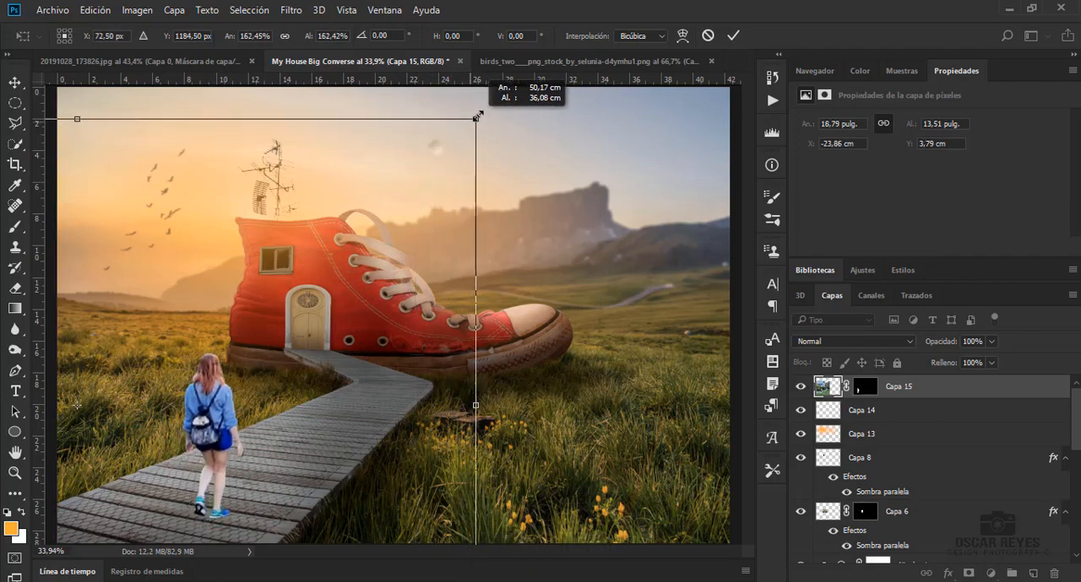
Enlarge the woman further to about 1,86 × 5,01 pulg. and position her on the boardwalk's near end, left of the shoe
left_click_drag(214, 398, 182, 407)
left_click_drag(449, 125, 510, 81)
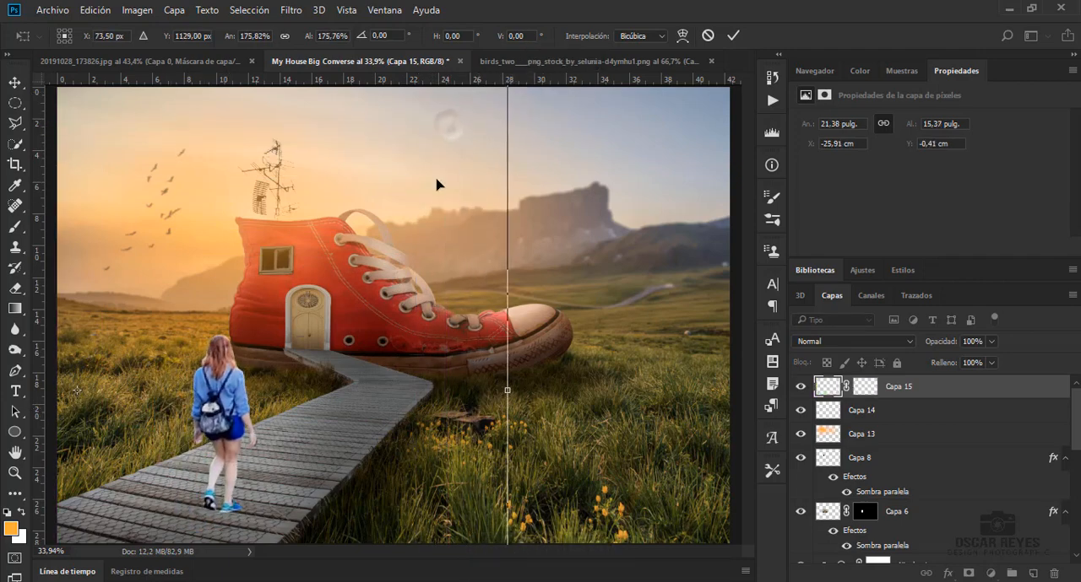
left_click_drag(221, 399, 185, 411)
left_click_drag(470, 93, 566, 38)
left_click_drag(263, 396, 188, 389)
key("Return")
scroll(187, 389, "down", 2)
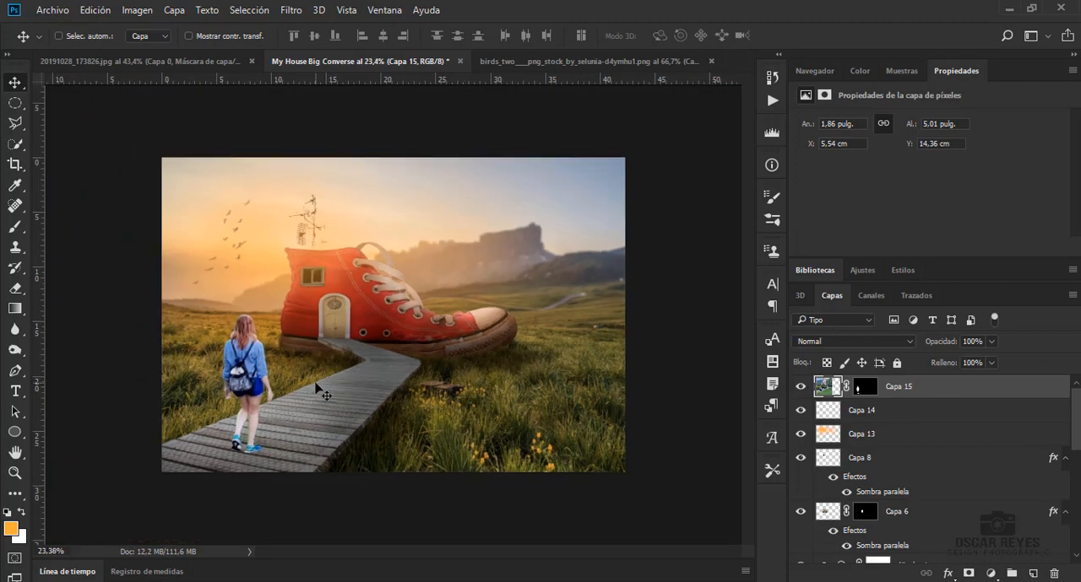
scroll(266, 412, "up", 2)
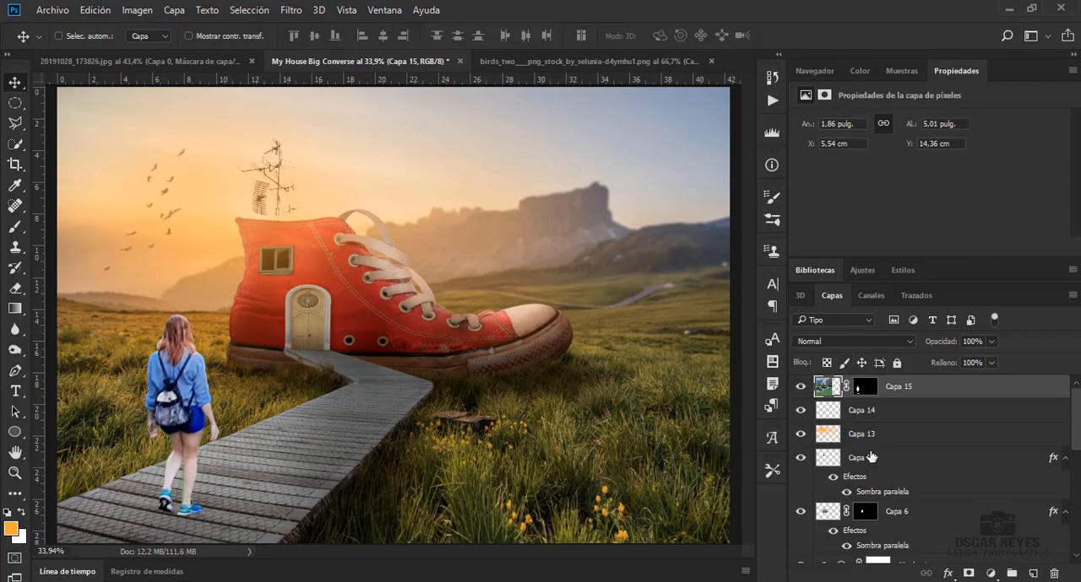
Apply the Camera Raw filter to the woman with Contraste +100, Claridad +41 and an adjusted color temperature
left_click(292, 10)
left_click(321, 101)
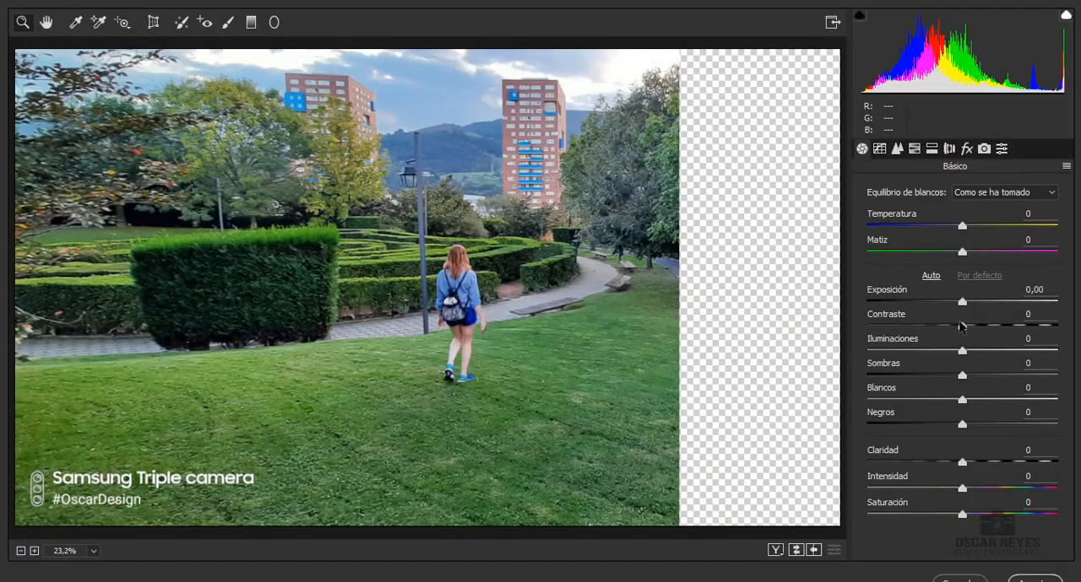
left_click(1059, 326)
left_click_drag(962, 463, 1003, 462)
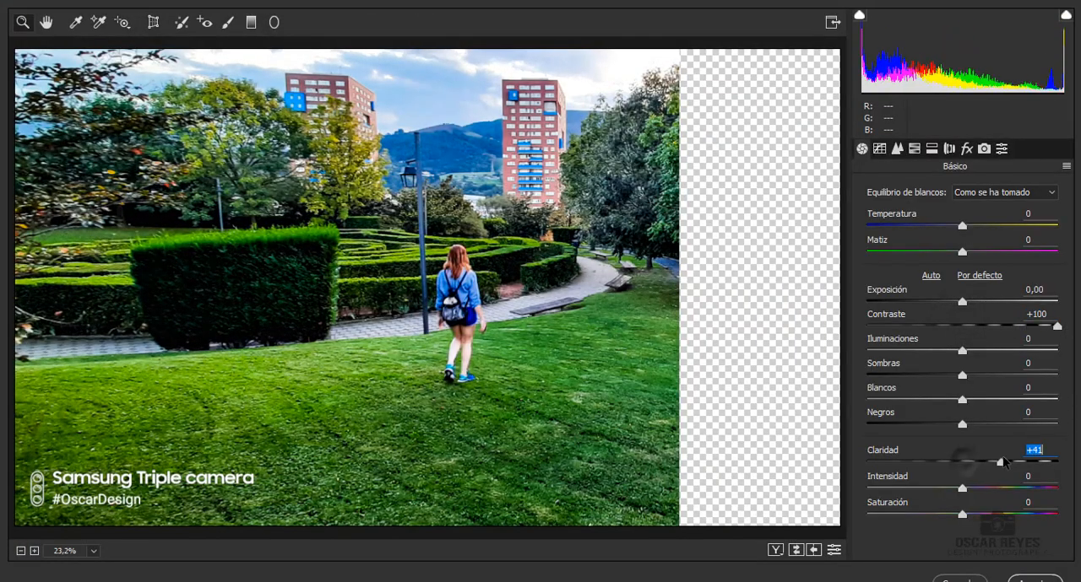
left_click_drag(962, 226, 997, 264)
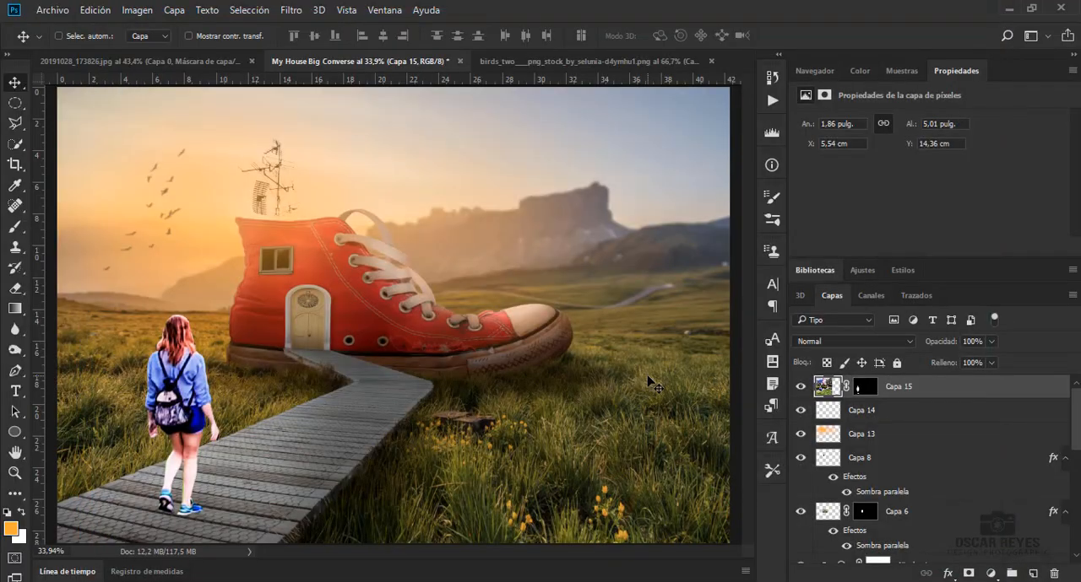
Apply Tono/saturación to the woman with Tono +13, Saturación -14 and Luminosidad -7
key("ctrl+u")
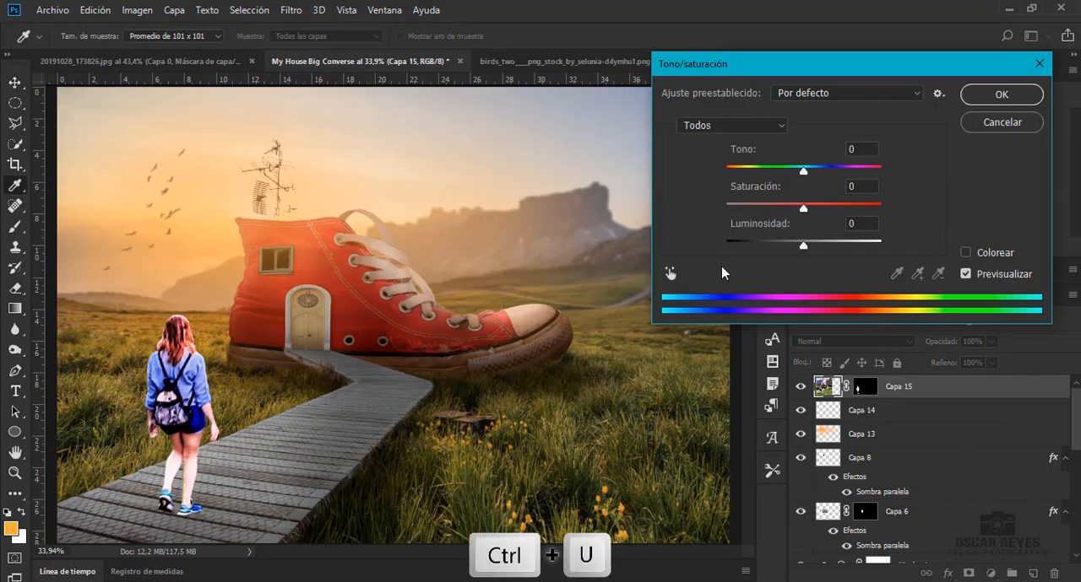
mouse_move(804, 173)
left_mouse_down()
mouse_move(826, 181)
mouse_move(812, 190)
left_mouse_up()
left_click_drag(803, 208, 795, 264)
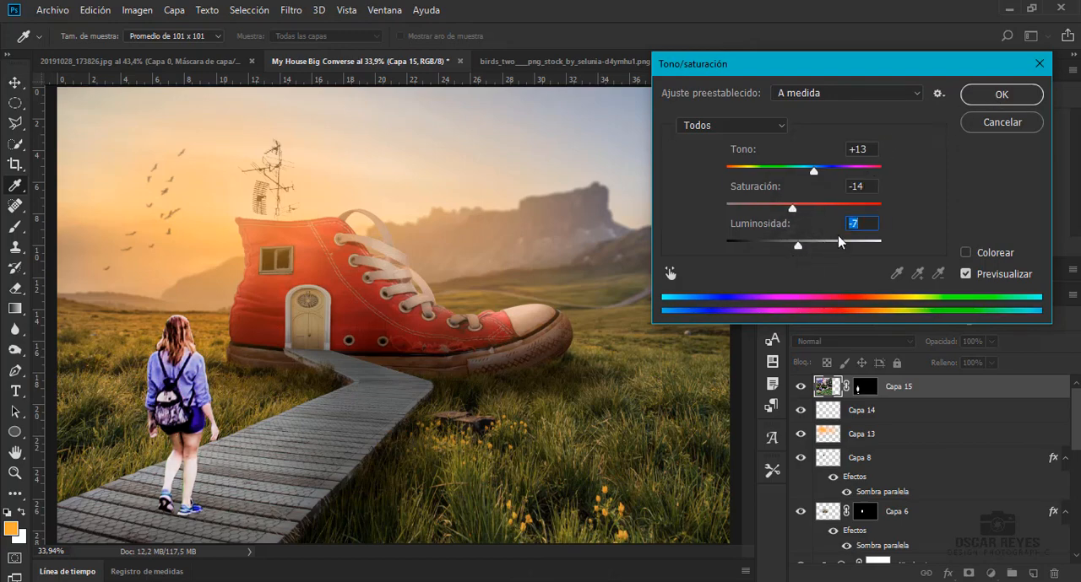
left_click(1001, 94)
Add a Niveles adjustment clipped to the woman's layer and lower its white output level to 209
left_click(991, 573)
left_click(975, 304)
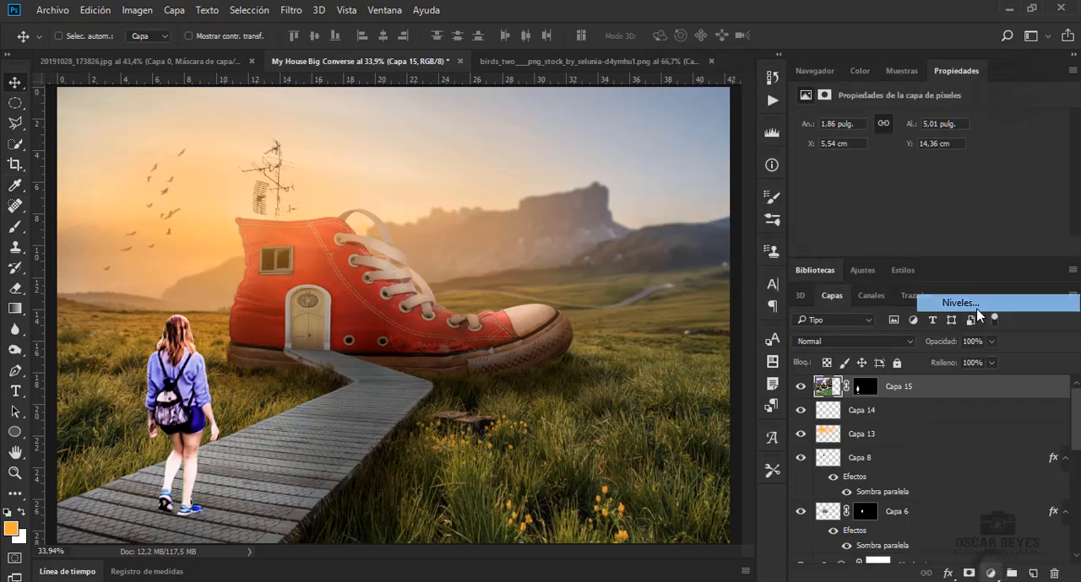
scroll(993, 215, "down", 2)
mouse_move(1035, 169)
left_mouse_down()
mouse_move(1011, 170)
mouse_move(1035, 169)
left_mouse_up()
left_click(959, 247)
left_click_drag(1035, 209, 984, 219)
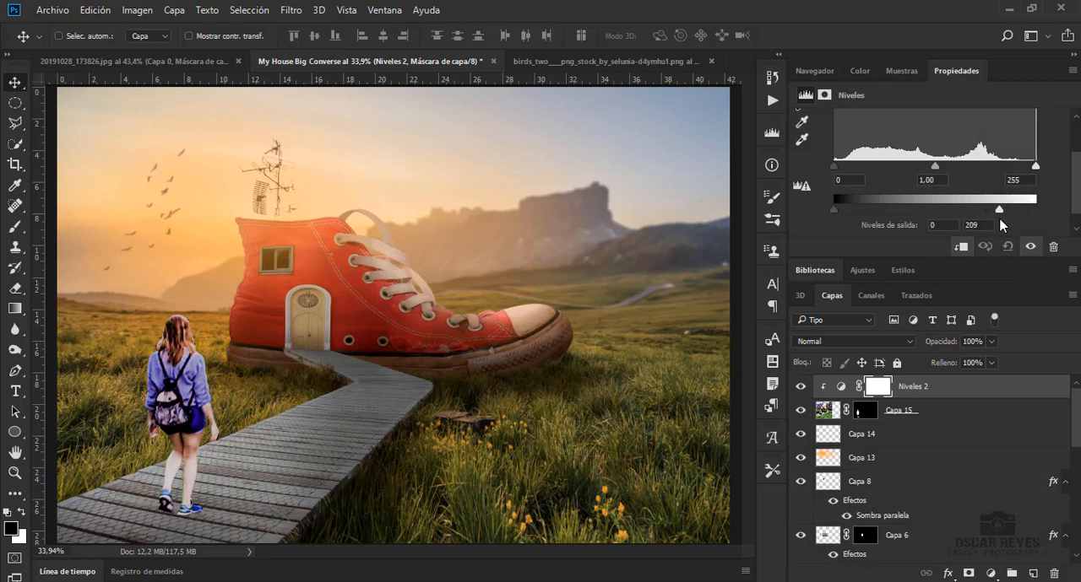
left_click(840, 386)
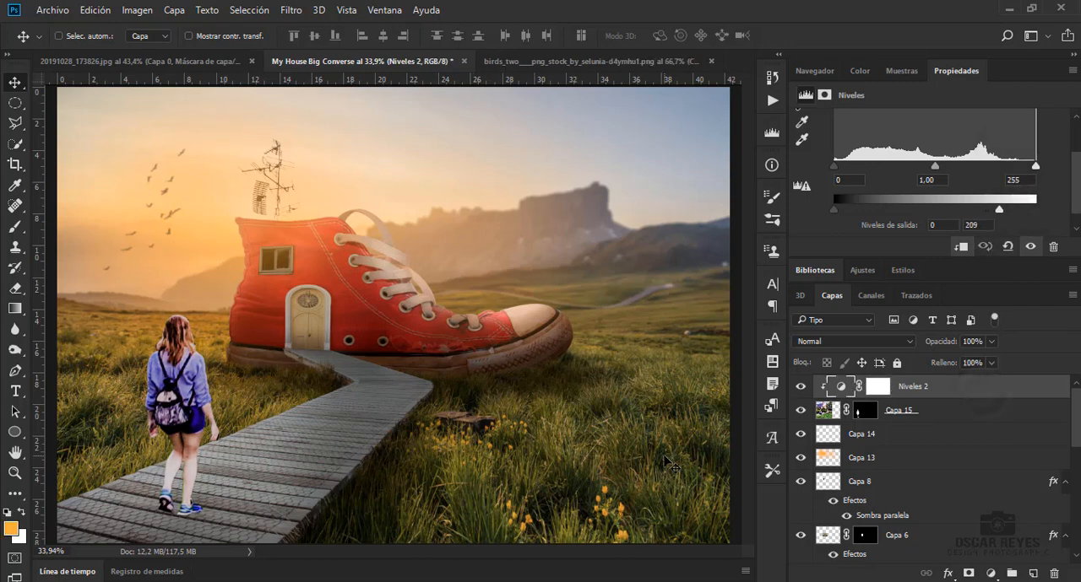
Select the woman's silhouette, copy it to a new layer, and place the copy beneath Capa 15
left_click(899, 414)
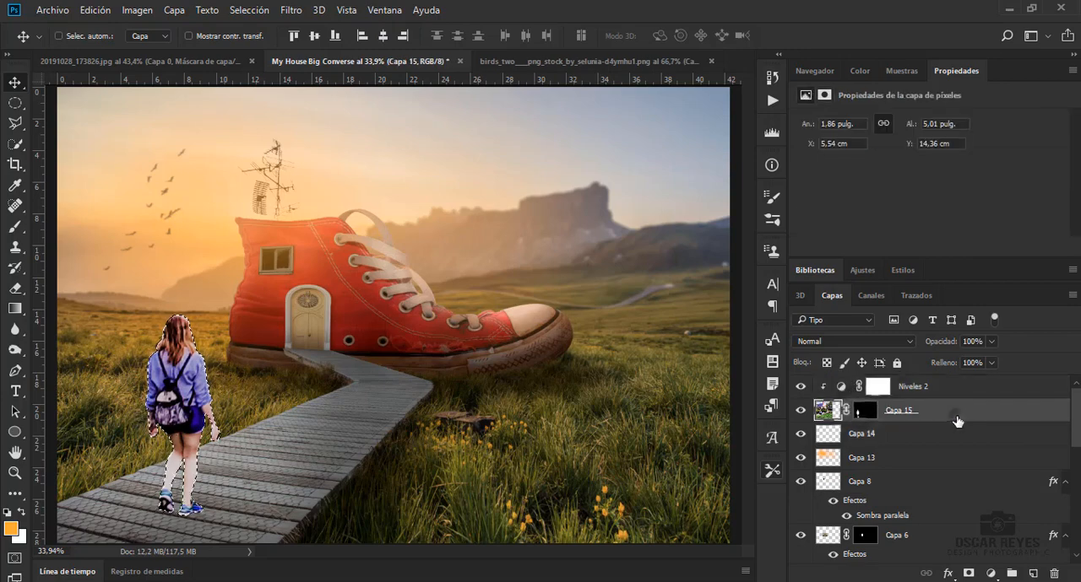
key("ctrl+j")
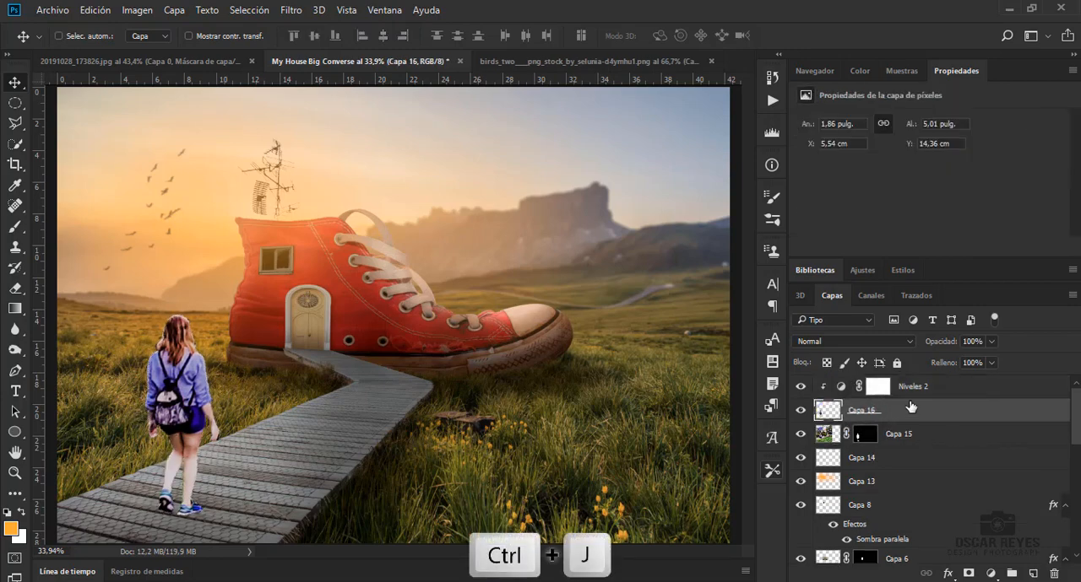
left_click_drag(924, 443, 911, 410)
left_click(912, 389)
left_click(893, 435)
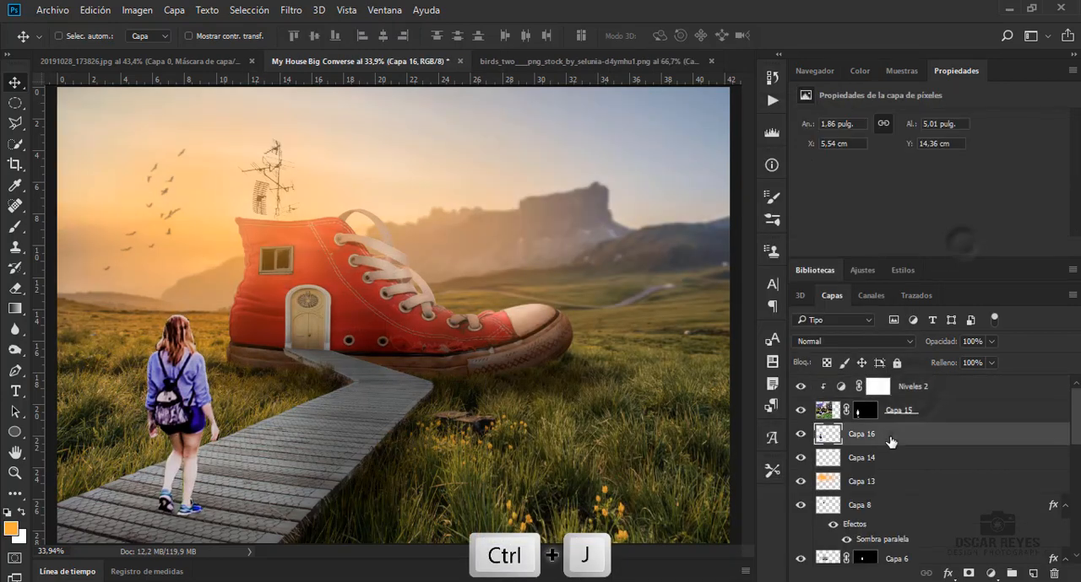
Turn the silhouette copy on Capa 16 black by setting its Luminosidad to -100 in Tono/saturación
key("ctrl+u")
left_click_drag(803, 245, 710, 252)
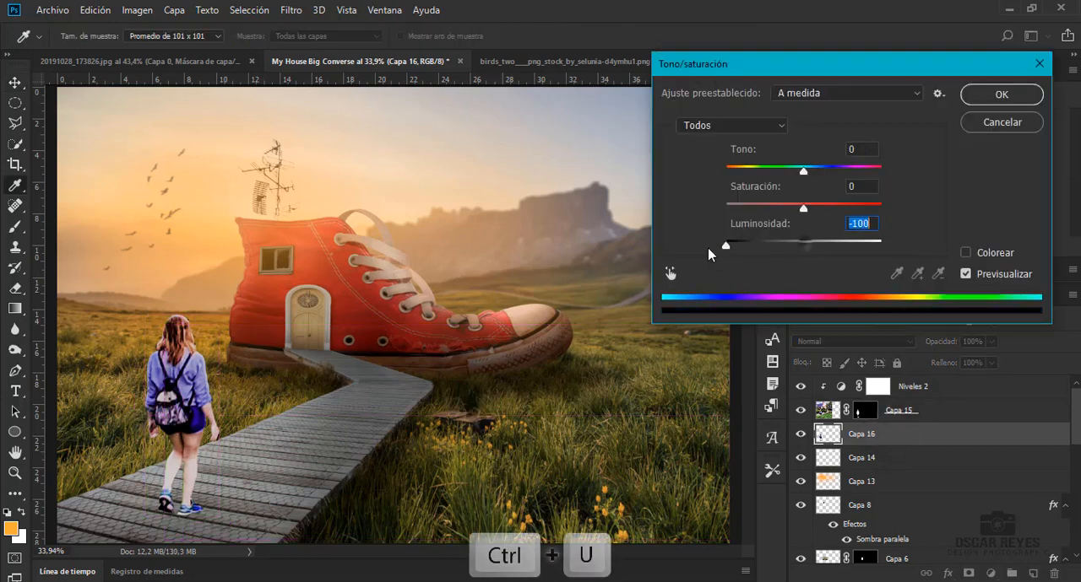
left_click(982, 102)
Flip the black silhouette vertically below the woman's feet, compress its height to about 42%, and skew it about 28° horizontally as a cast shadow
key("ctrl+t")
left_click_drag(183, 315, 258, 577)
scroll(281, 399, "down", 4)
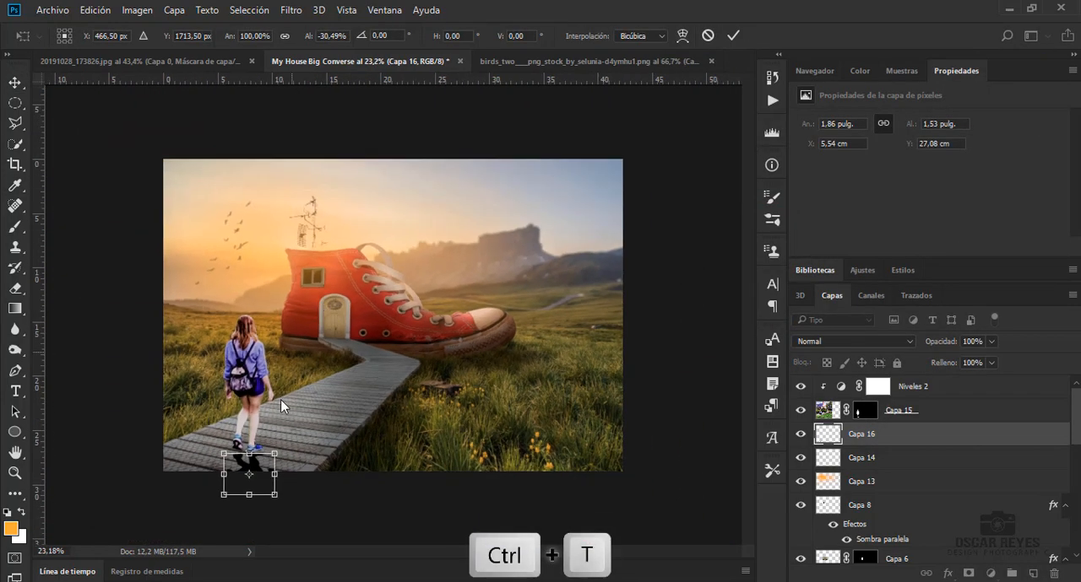
left_click_drag(248, 495, 275, 517)
right_click(259, 478)
left_click(349, 270)
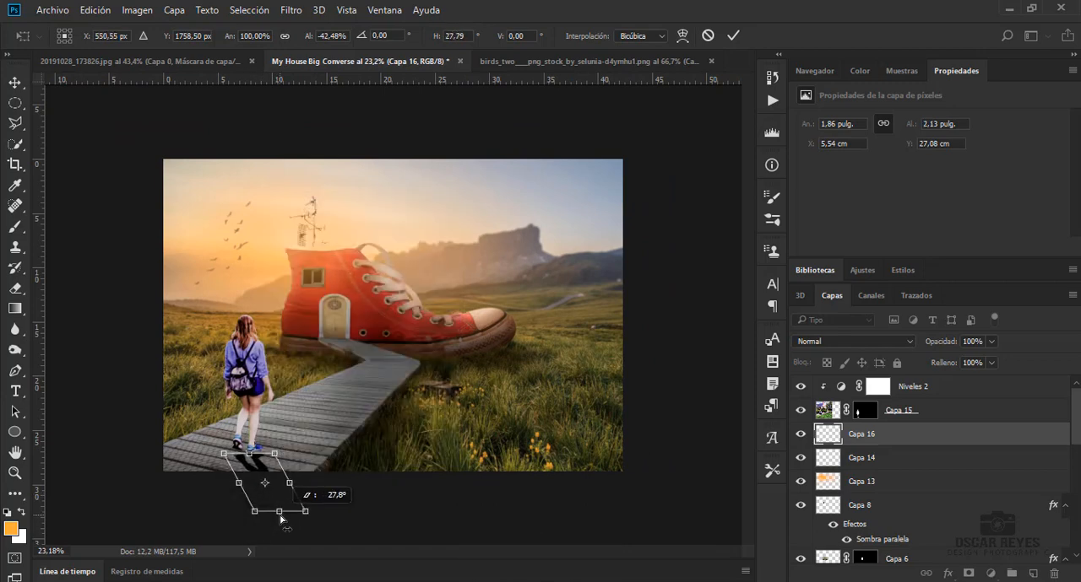
key("Return")
scroll(246, 459, "up", 5)
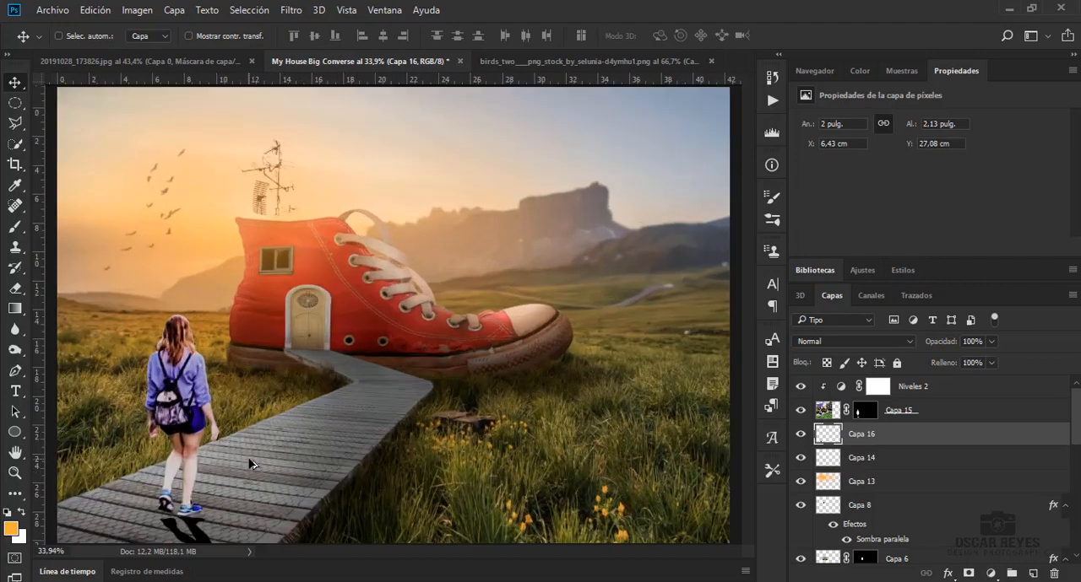
scroll(402, 543, "left", 3)
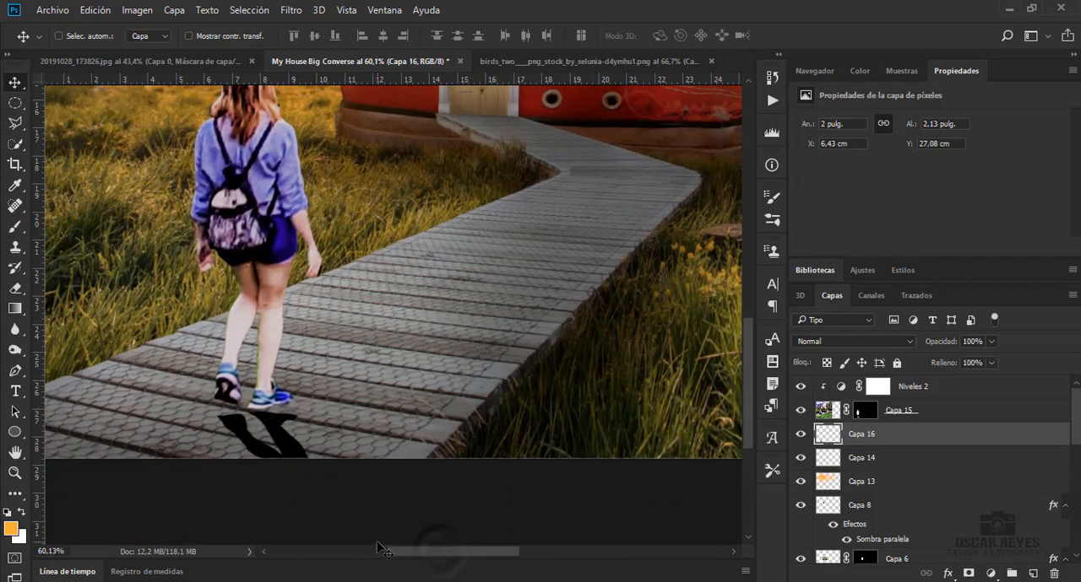
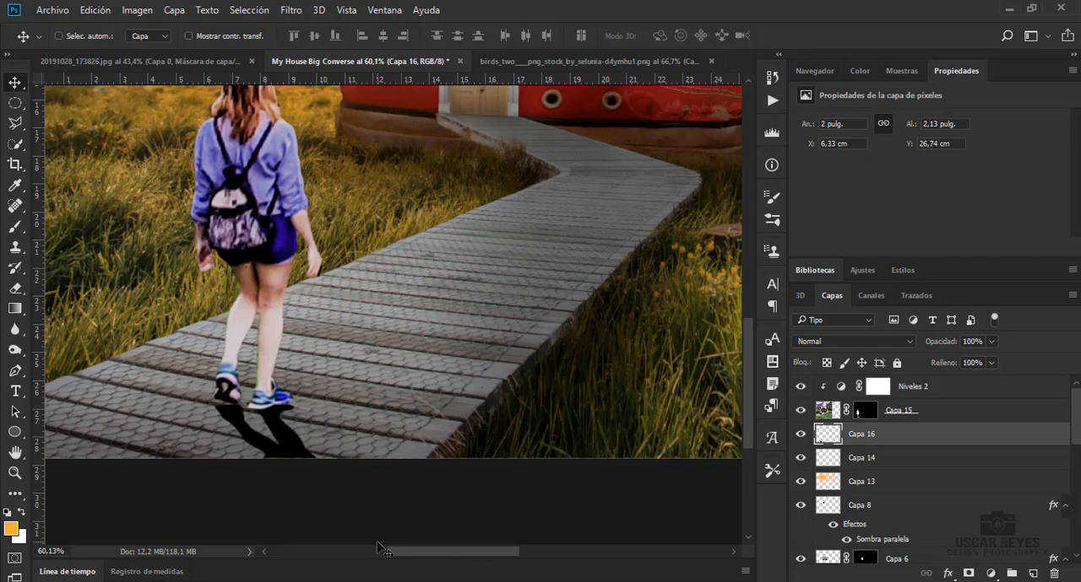
key("ctrl+t")
right_click(298, 430)
left_click(647, 402)
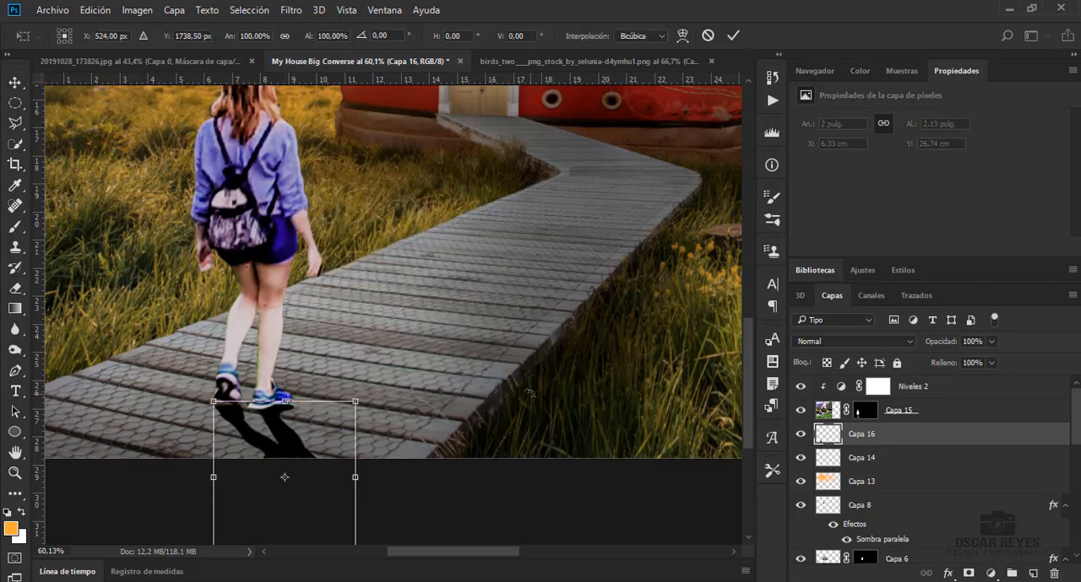
key("Escape")
Select the part of the shadow below the blue front shoe with a rectangular marquee and warp it up to meet the sole
left_click(25, 108)
right_click(26, 108)
left_click(59, 102)
mouse_move(248, 389)
left_mouse_down()
mouse_move(317, 425)
mouse_move(314, 343)
left_mouse_up()
key("ctrl+t")
right_click(287, 433)
left_click(331, 267)
left_click_drag(250, 392, 253, 393)
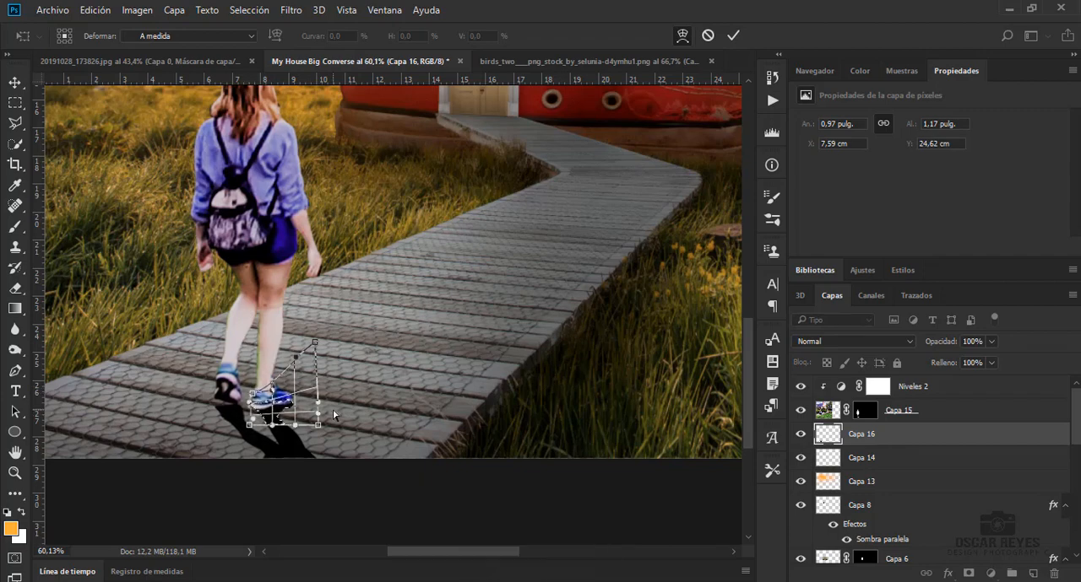
key("Return")
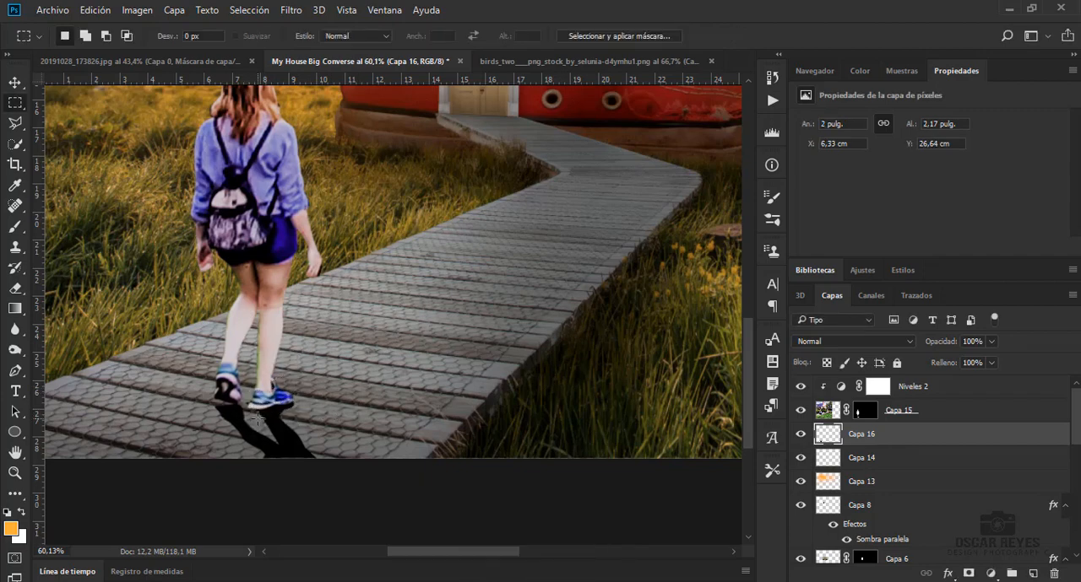
key("v")
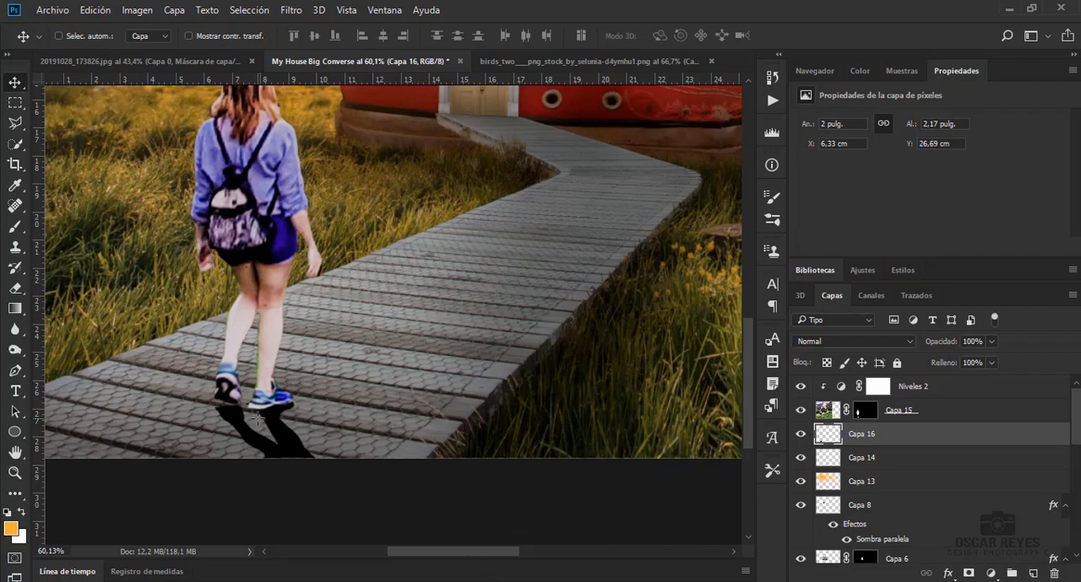
Soften the cast shadow on Capa 16 with Desenfoque gaussiano and lower the layer's opacity to 52%
left_click(290, 10)
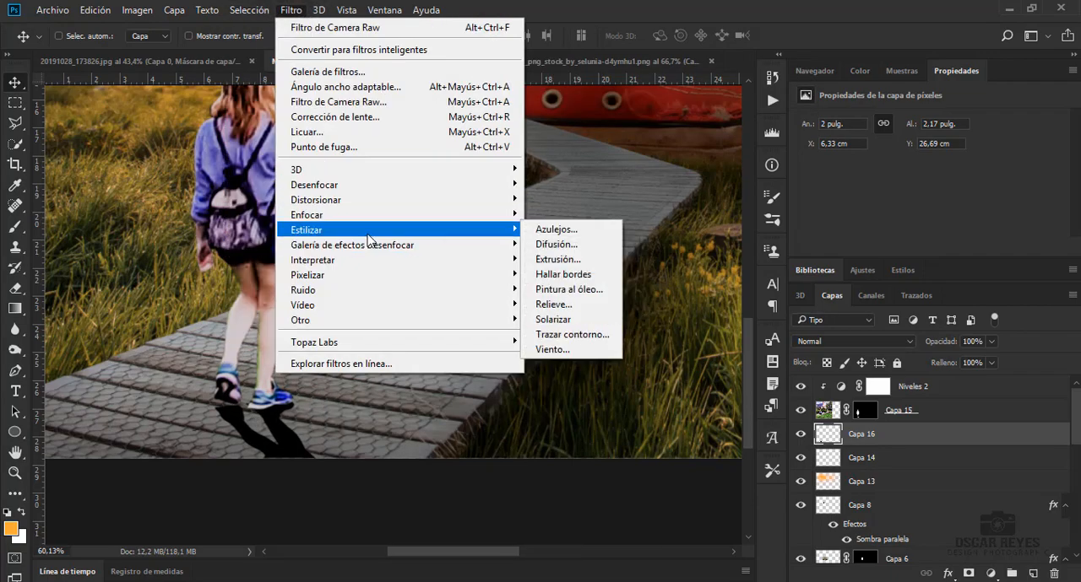
left_click(585, 289)
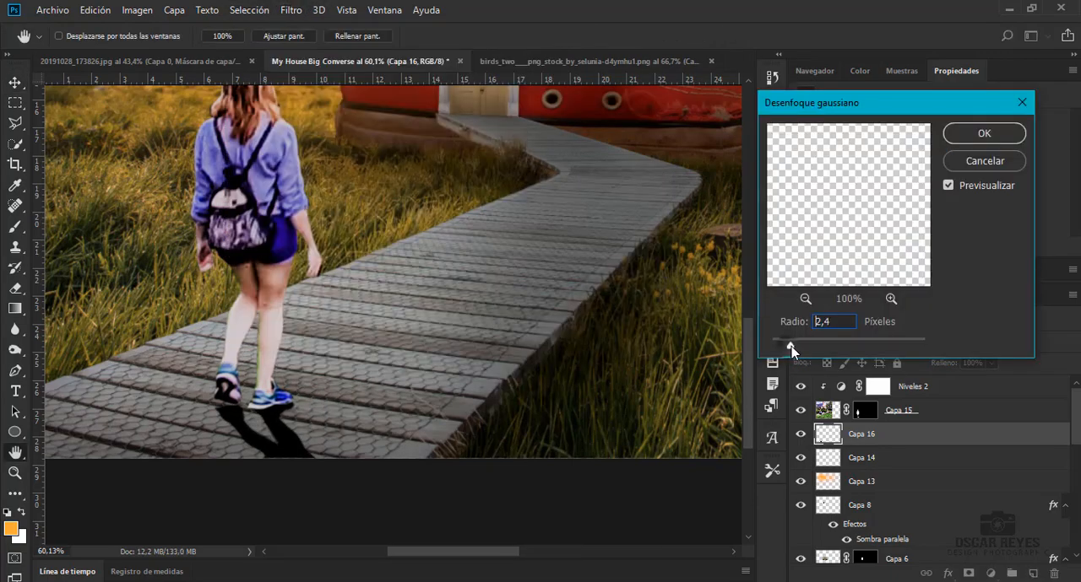
left_click_drag(791, 345, 797, 345)
left_click(984, 134)
left_click(991, 341)
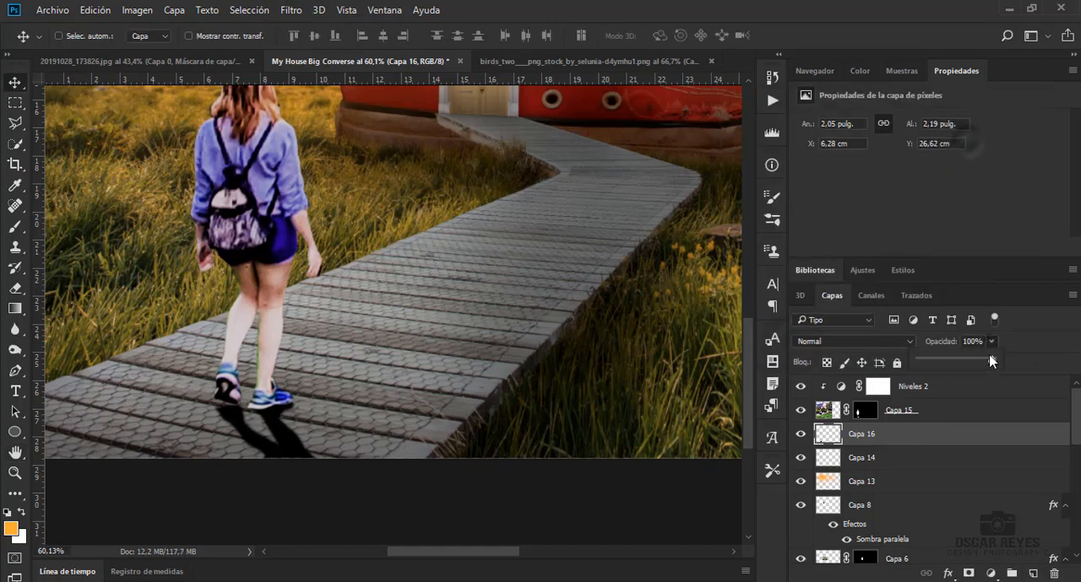
left_click_drag(995, 361, 958, 363)
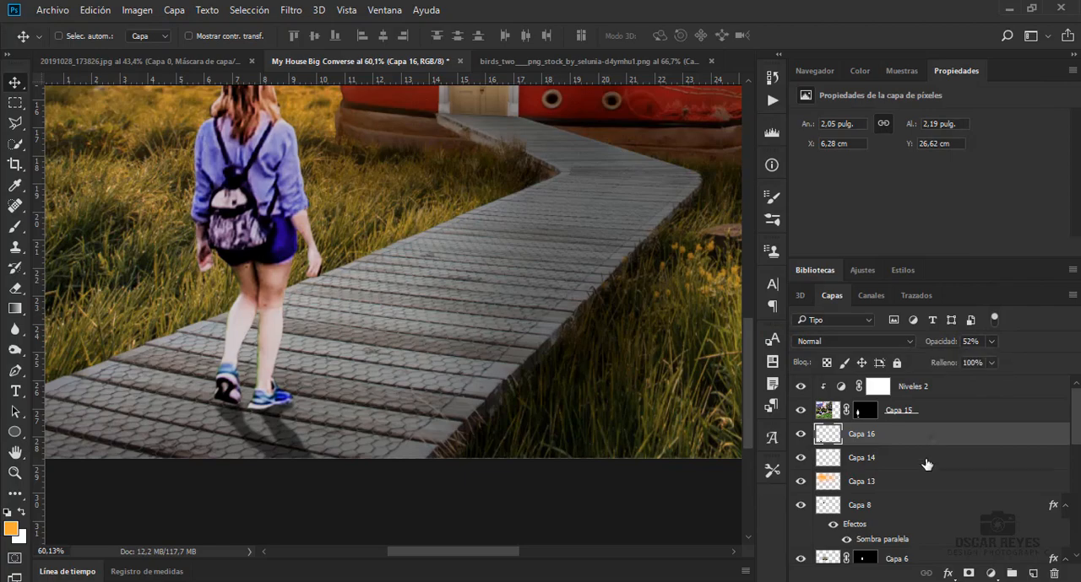
Add a new layer beneath Capa 16 and paint a black contact shadow under the shoes with a soft 25 px brush at 25% opacity
left_click(1030, 574, "ctrl")
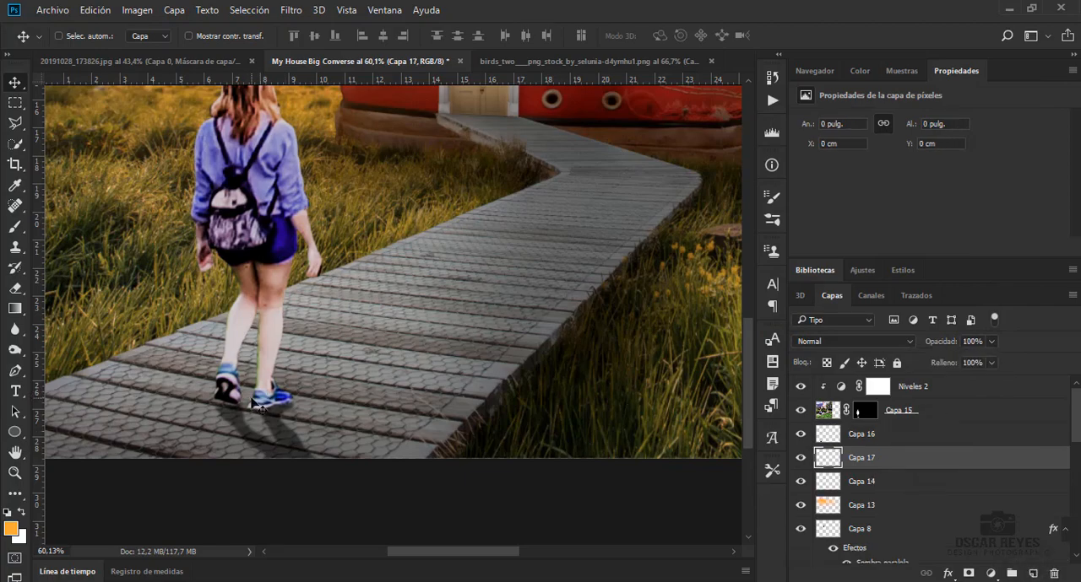
scroll(257, 405, "up", 3)
key("b")
right_click(419, 418)
key("Return")
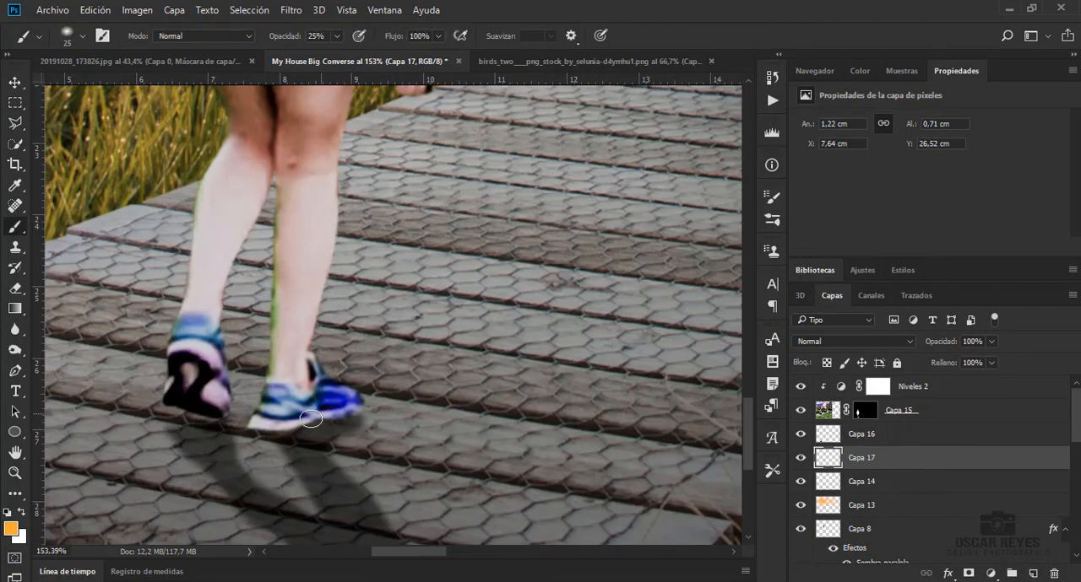
key("b")
key("d")
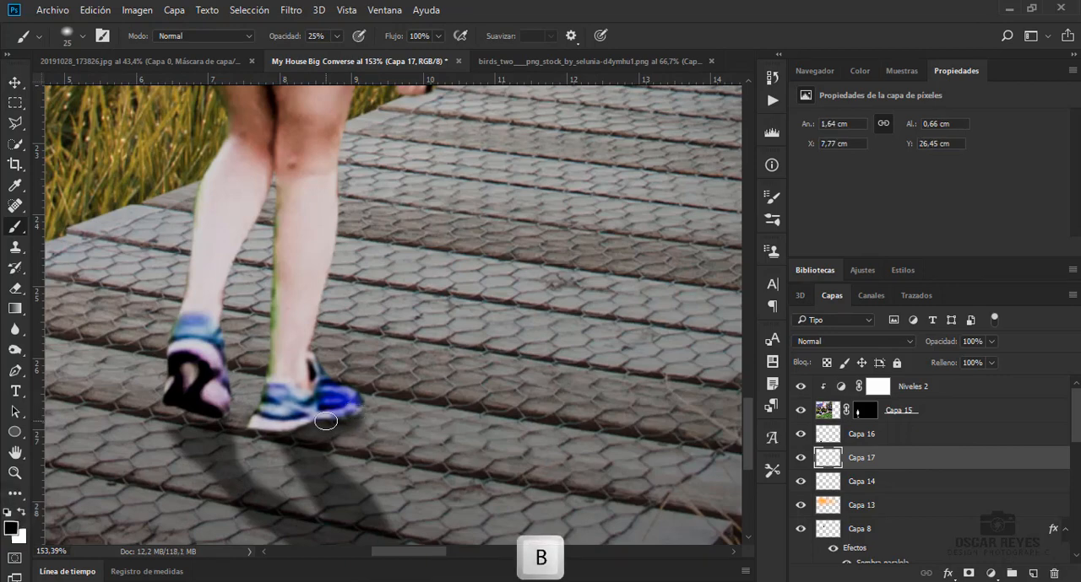
mouse_move(291, 430)
left_mouse_down()
mouse_move(260, 432)
mouse_move(369, 413)
left_mouse_up()
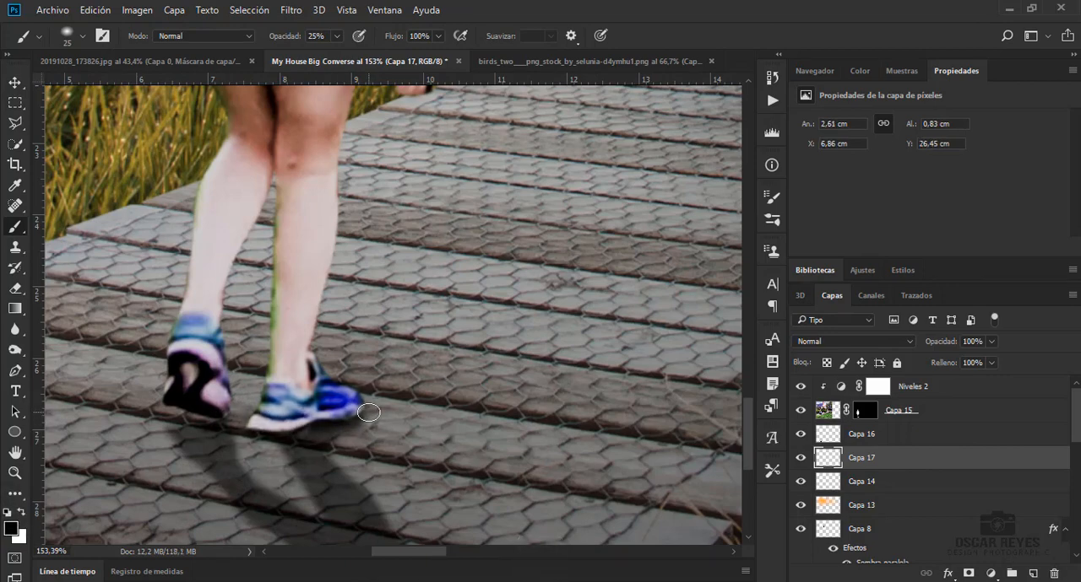
key("ctrl+0")
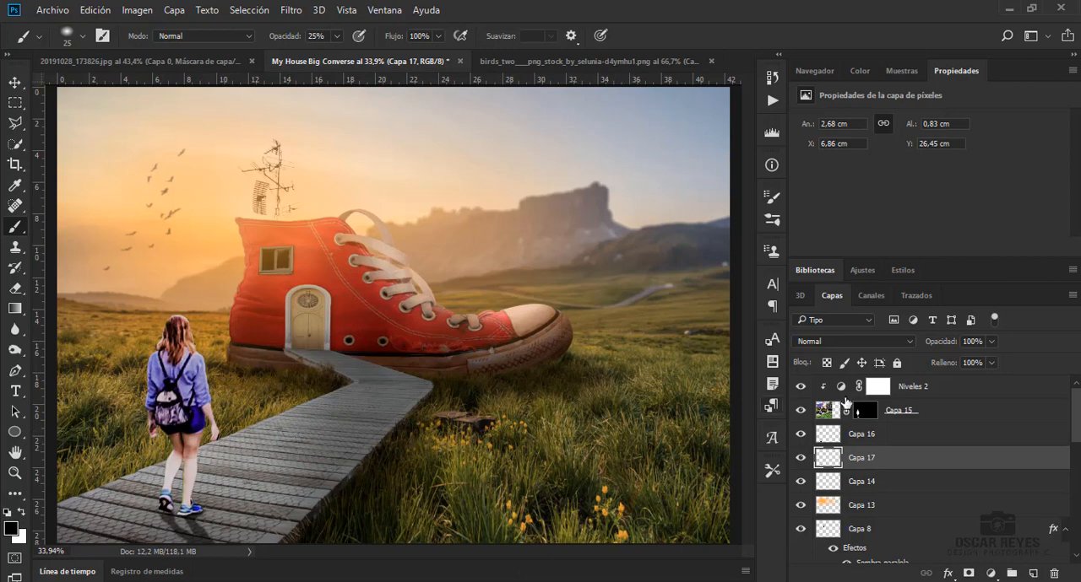
Add a gray-filled layer clipped to the woman on Capa 15 and set its blend mode to Luz suave
left_click(898, 413)
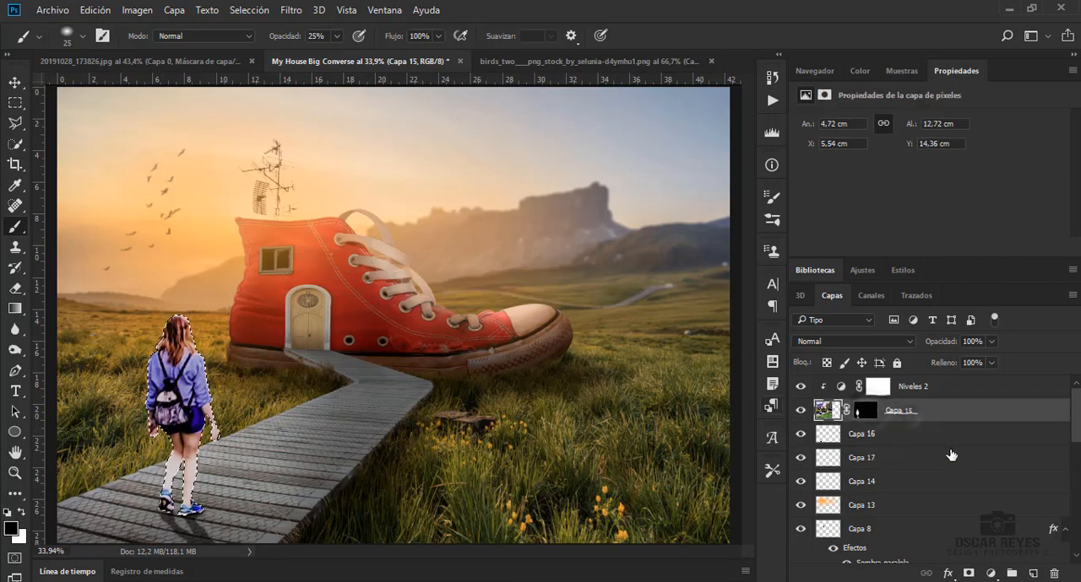
left_click(1032, 574)
key("shift+F5")
key("Return")
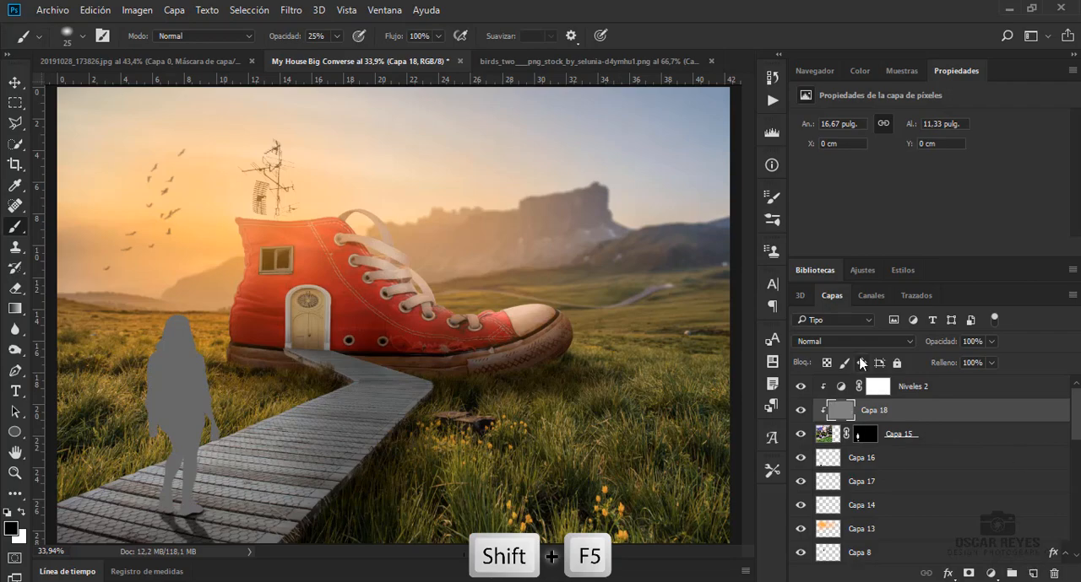
left_click(853, 343)
left_click(827, 184)
Darken the woman's shoes and lower legs on the gray layer with the Burn tool at 34 px, range Sombras, exposure raised to 68%
left_click(16, 349)
scroll(178, 479, "up", 5)
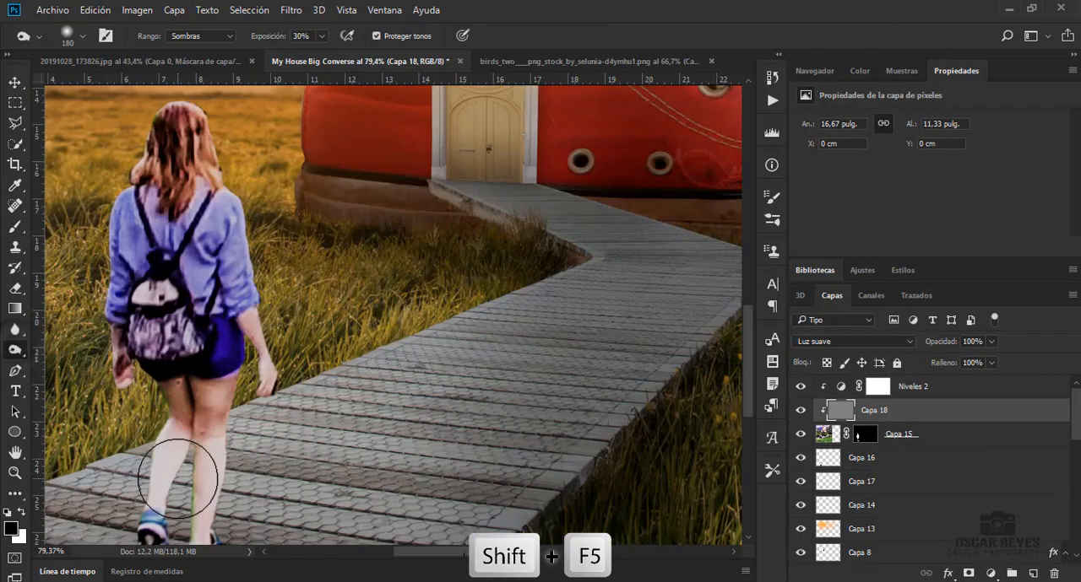
scroll(178, 478, "up", 6)
scroll(180, 473, "down", 3)
right_click(181, 470)
left_click_drag(293, 362, 280, 362)
left_click(126, 409)
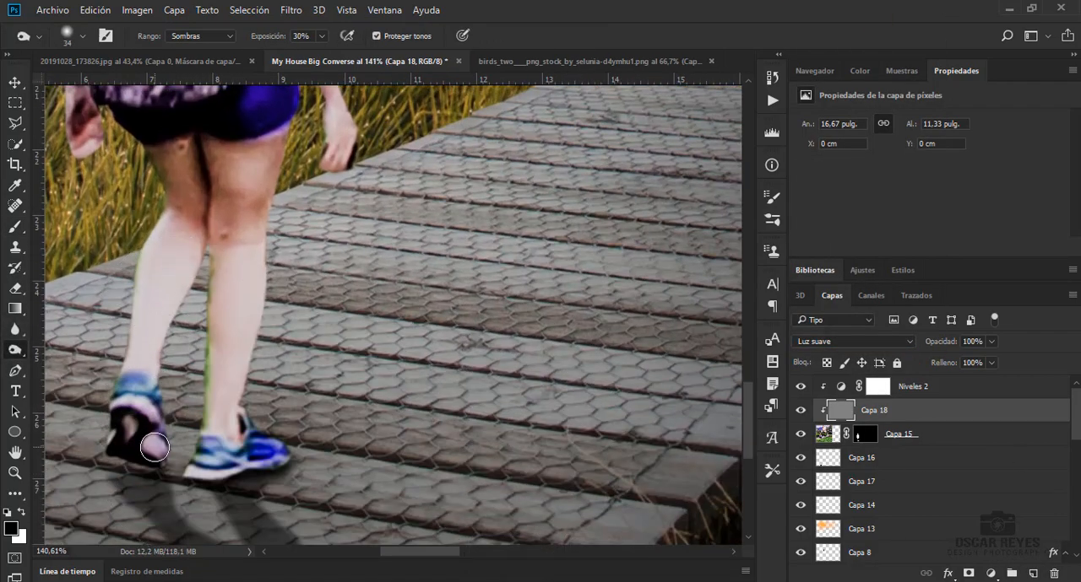
left_click_drag(154, 447, 140, 400)
left_click(322, 36)
left_click(348, 58)
left_click_drag(251, 462, 188, 480)
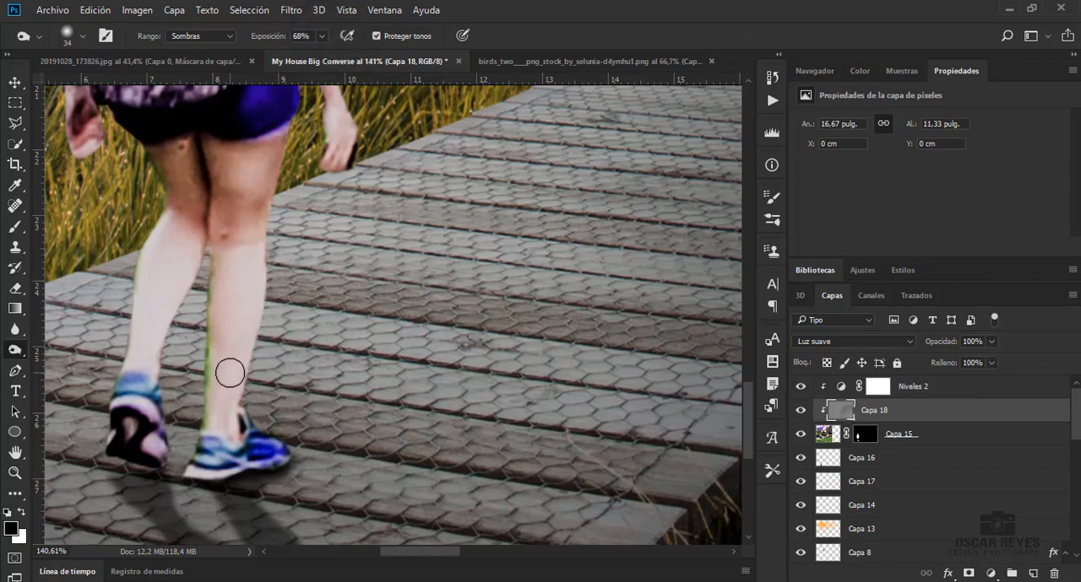
mouse_move(276, 459)
left_mouse_down()
mouse_move(228, 478)
mouse_move(203, 426)
mouse_move(237, 311)
mouse_move(206, 431)
mouse_move(219, 223)
mouse_move(267, 163)
mouse_move(208, 183)
mouse_move(149, 242)
mouse_move(134, 347)
mouse_move(157, 297)
mouse_move(143, 417)
mouse_move(157, 316)
left_mouse_up()
Burn the woman's calves and knees with a 58 px brush, raising the exposure to 88%
right_click(161, 313)
left_click_drag(260, 355, 270, 354)
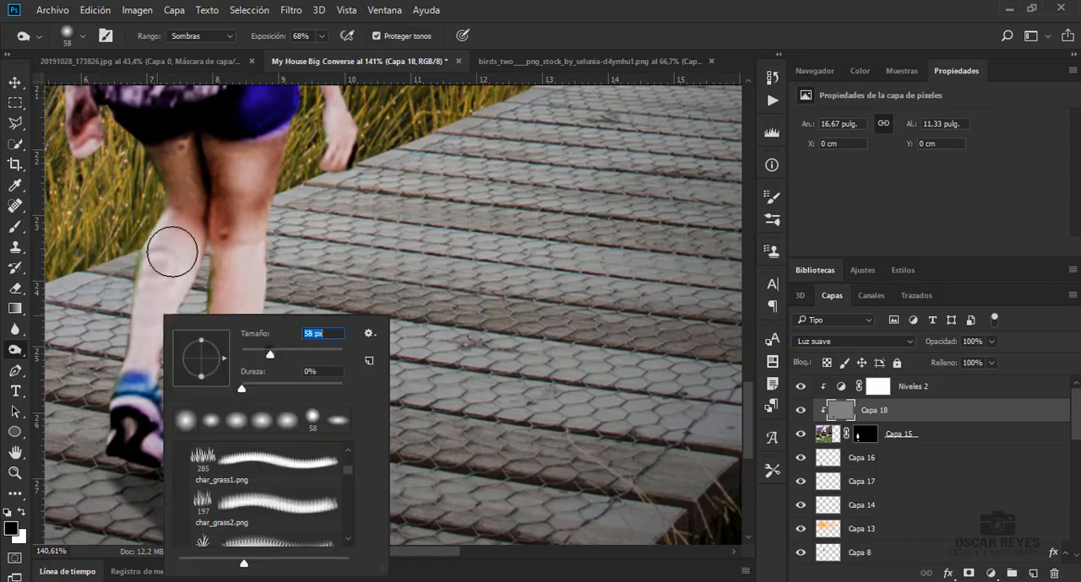
left_click_drag(174, 253, 147, 332)
left_click_drag(321, 37, 338, 57)
mouse_move(156, 262)
left_mouse_down()
mouse_move(139, 409)
mouse_move(216, 399)
mouse_move(212, 414)
left_mouse_up()
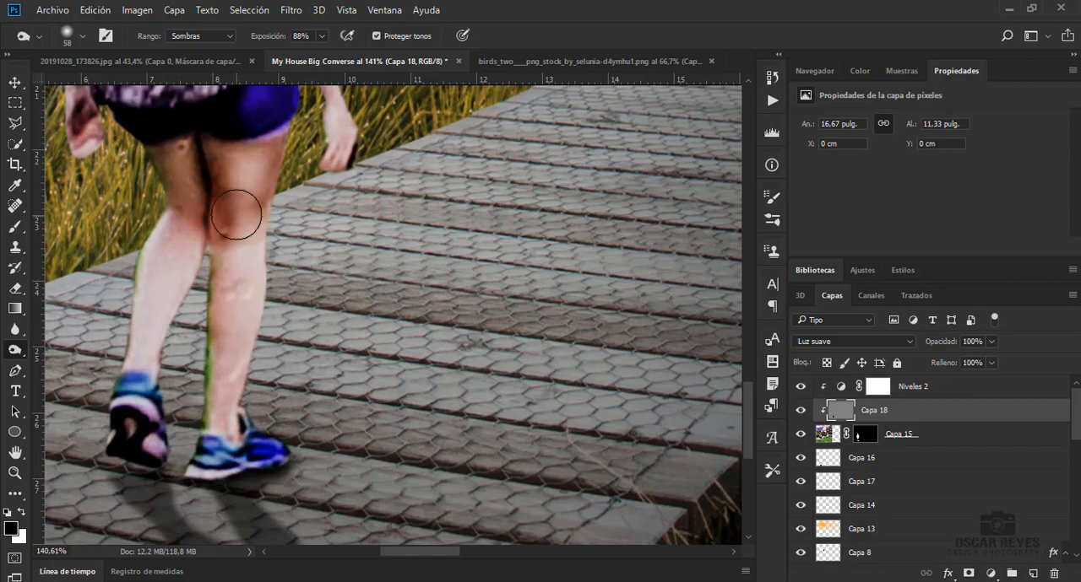
Burn shading over the woman's upper body and backpack with the same 58 px brush at 88% exposure
scroll(239, 221, "up", 6)
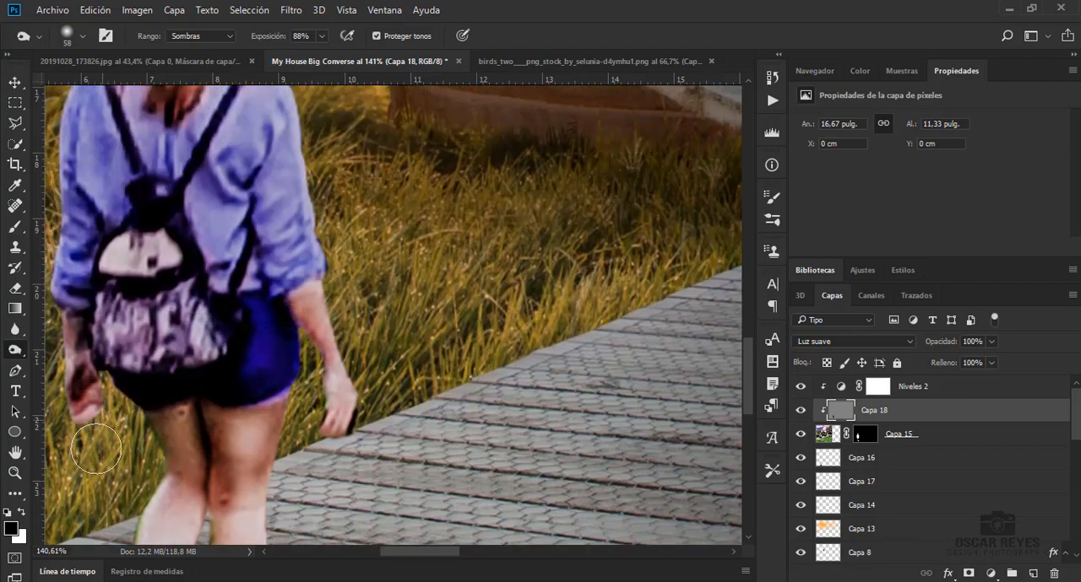
scroll(82, 422, "up", 5)
mouse_move(132, 133)
left_mouse_down()
mouse_move(176, 130)
mouse_move(126, 114)
mouse_move(185, 274)
mouse_move(110, 381)
mouse_move(79, 364)
mouse_move(253, 388)
mouse_move(289, 293)
mouse_move(208, 453)
mouse_move(104, 505)
mouse_move(211, 545)
left_mouse_up()
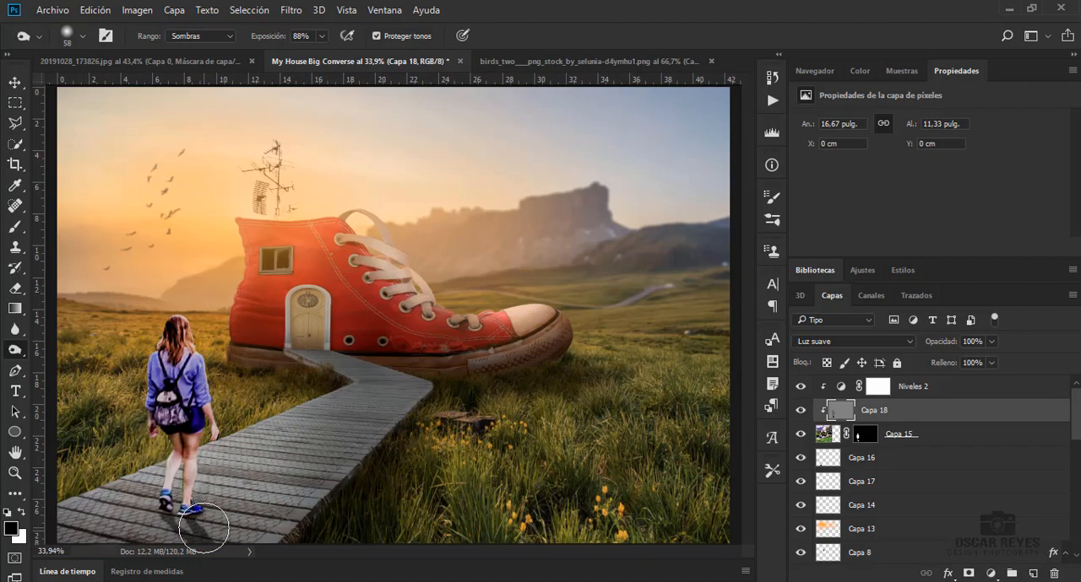
key("ctrl+0")
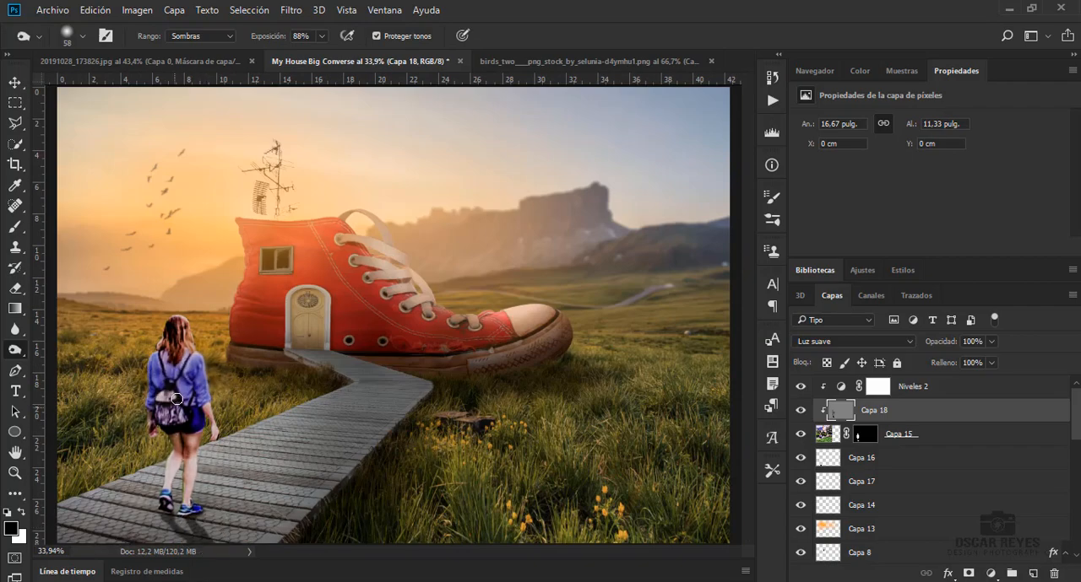
Turn the blues on Capa 15 purple with the Camera Raw HSL settings, shifting the Azules hue and boosting the Azules saturation
key("alt+bracketleft")
left_click(261, 9)
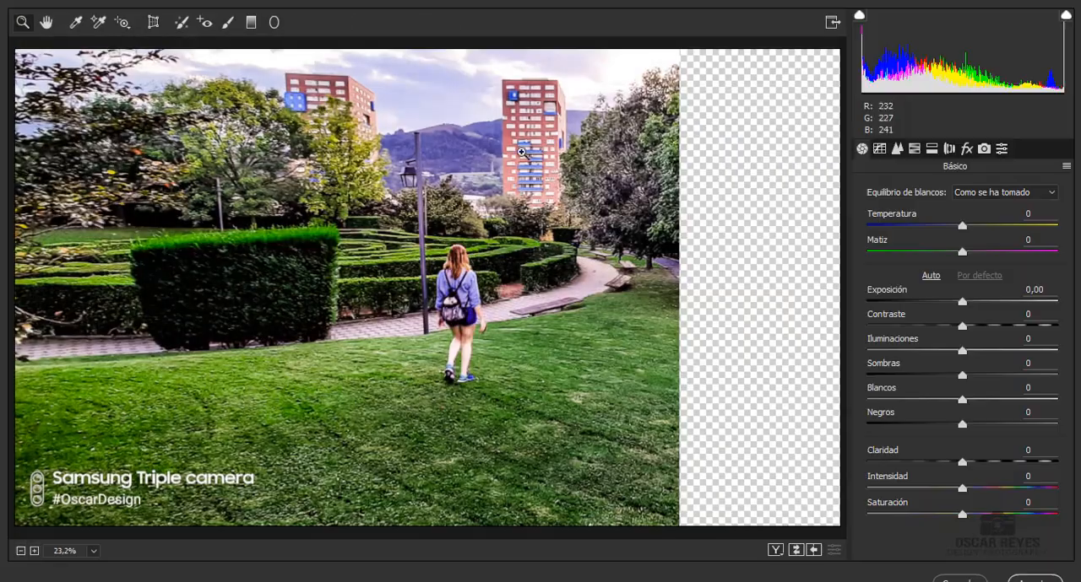
left_click(932, 150)
left_click(914, 150)
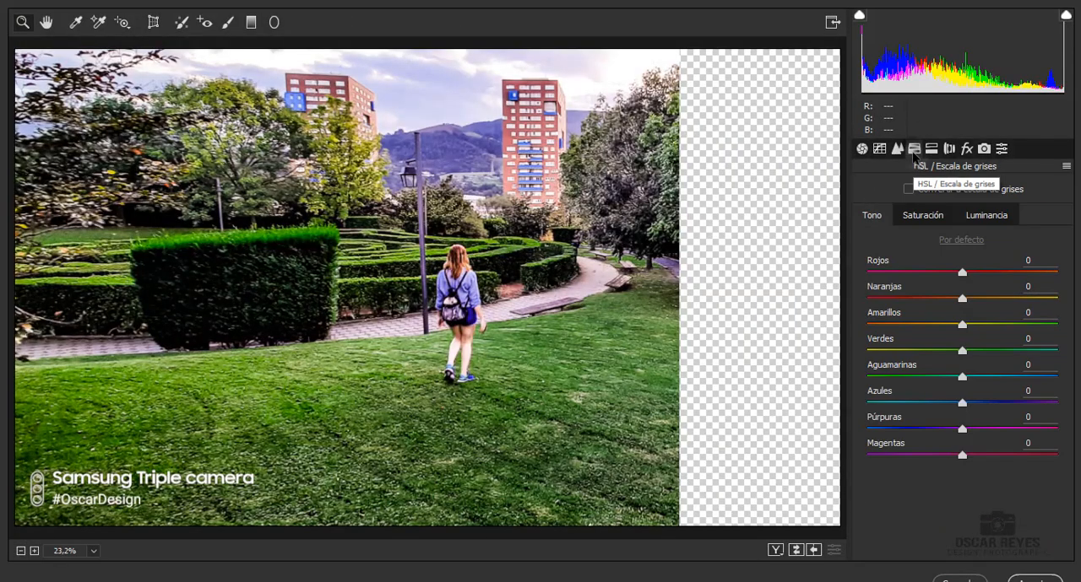
left_click_drag(961, 403, 1049, 403)
left_click(923, 216)
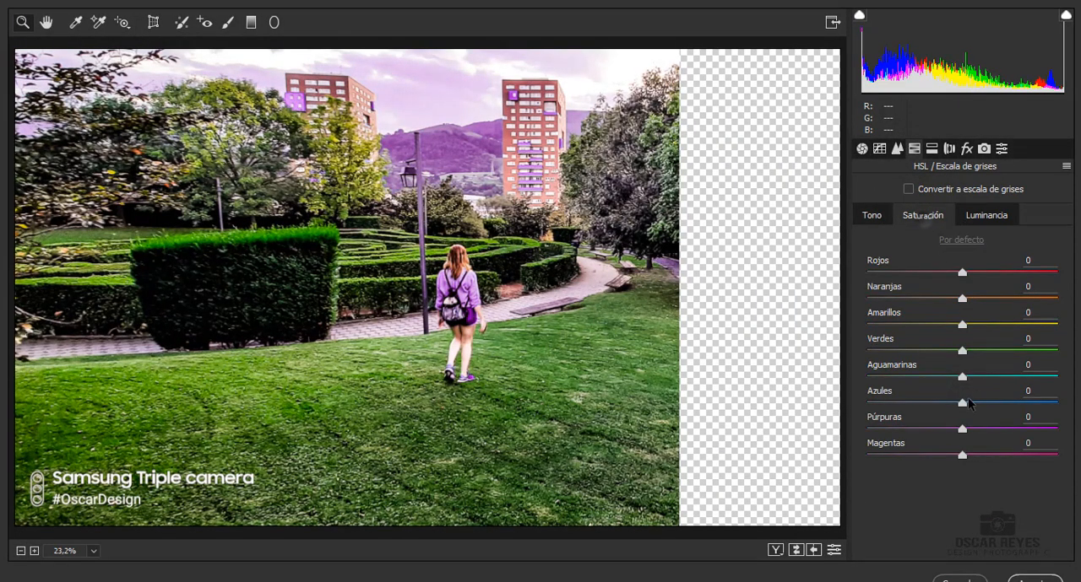
left_click_drag(961, 403, 1049, 403)
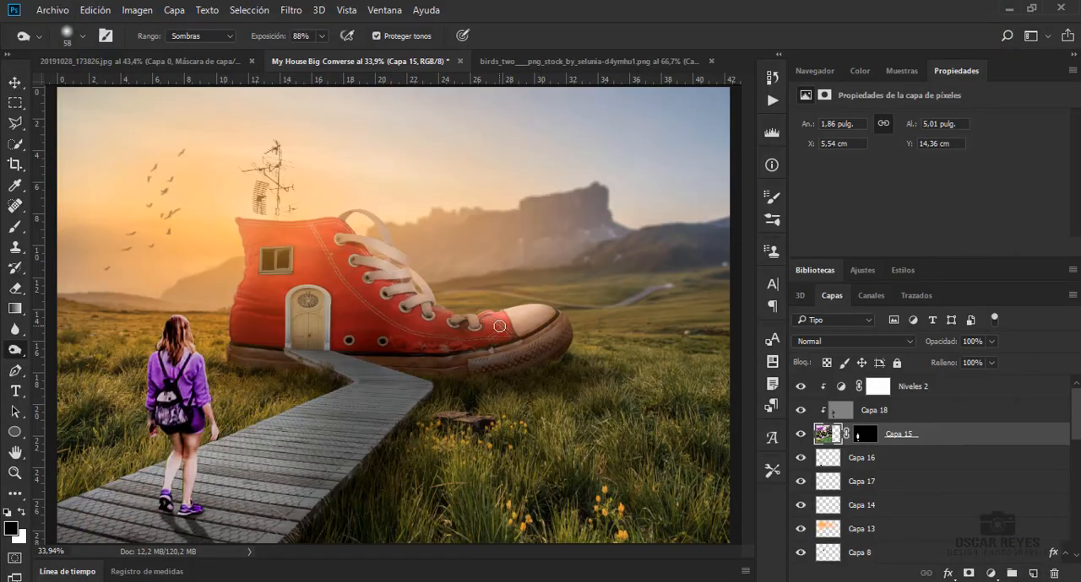
Raise the opacity of the cast shadow on Capa 16 to 64% and reselect Capa 15
left_click(880, 459)
left_click_drag(991, 342, 992, 361)
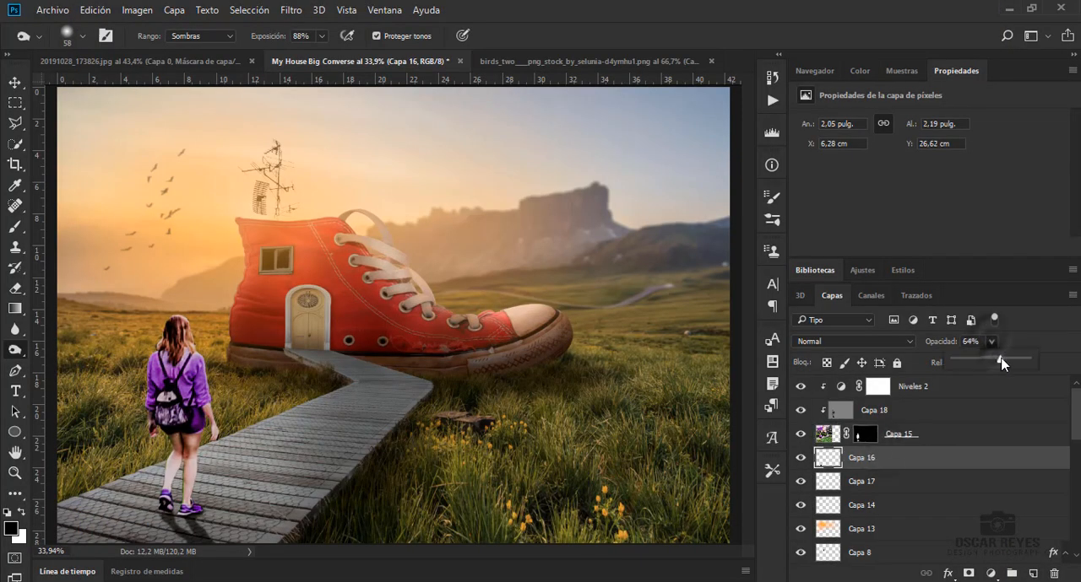
left_click(953, 435)
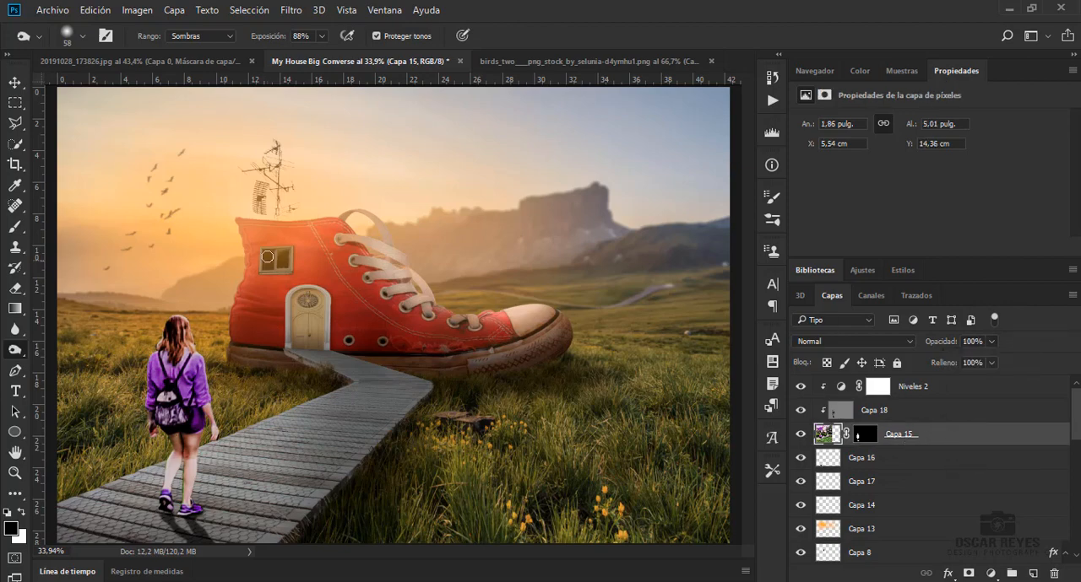
Load the woman's mask on Capa 15 as a selection
left_click(13, 83)
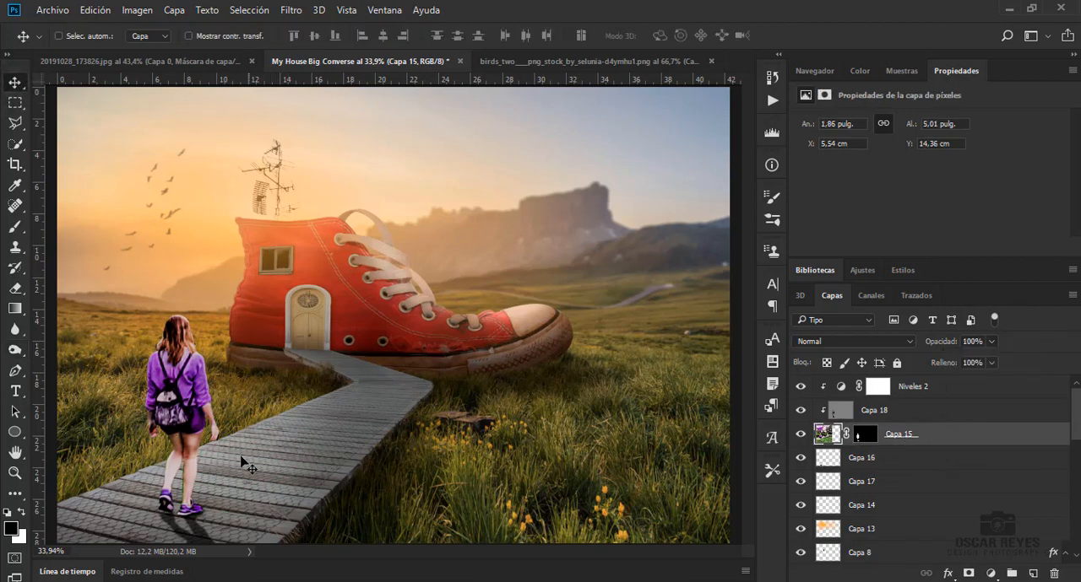
left_click(861, 434, "ctrl")
scroll(180, 363, "up", 4)
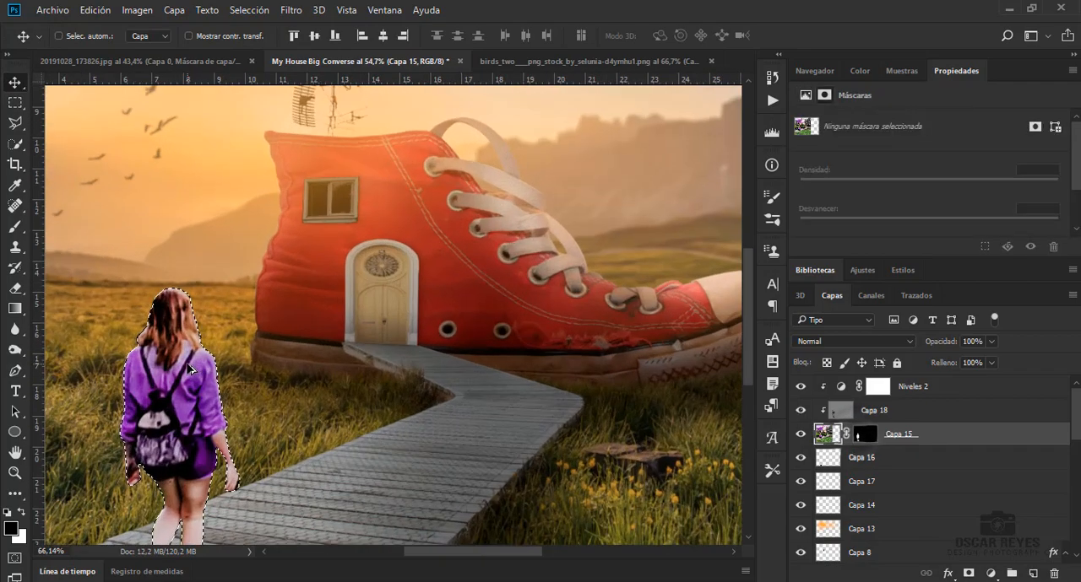
Sample the sunset sky's orange as the foreground color and make it more saturated
key("b")
key("i")
left_click(251, 114)
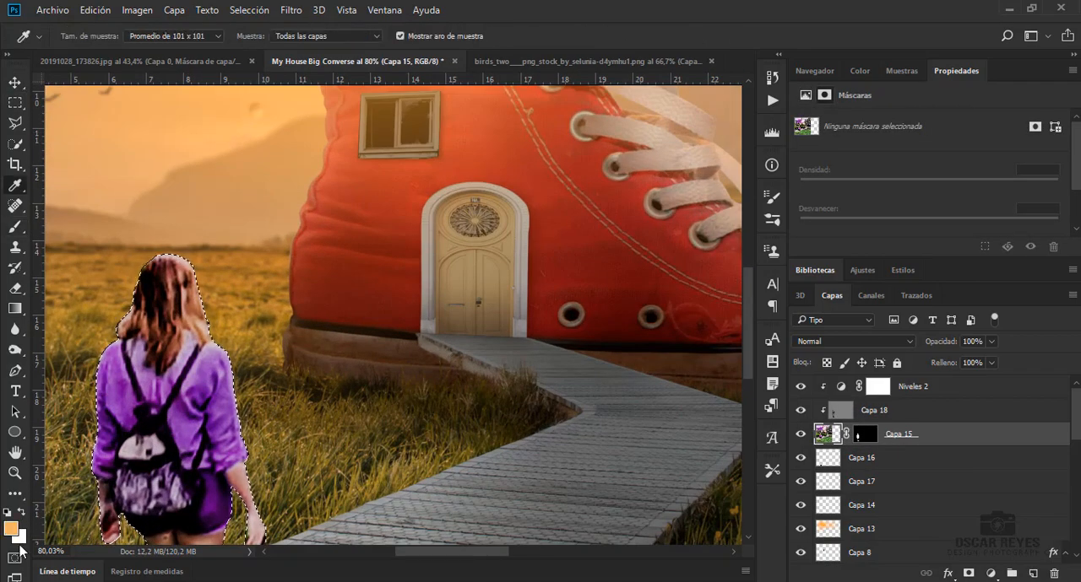
left_click(12, 530)
left_click(723, 75)
left_click(907, 64)
Add a layer clipped to Capa 15 and paint orange light along the woman's upper edges with a soft 111 px brush at 25% opacity
key("b")
left_click(1032, 574)
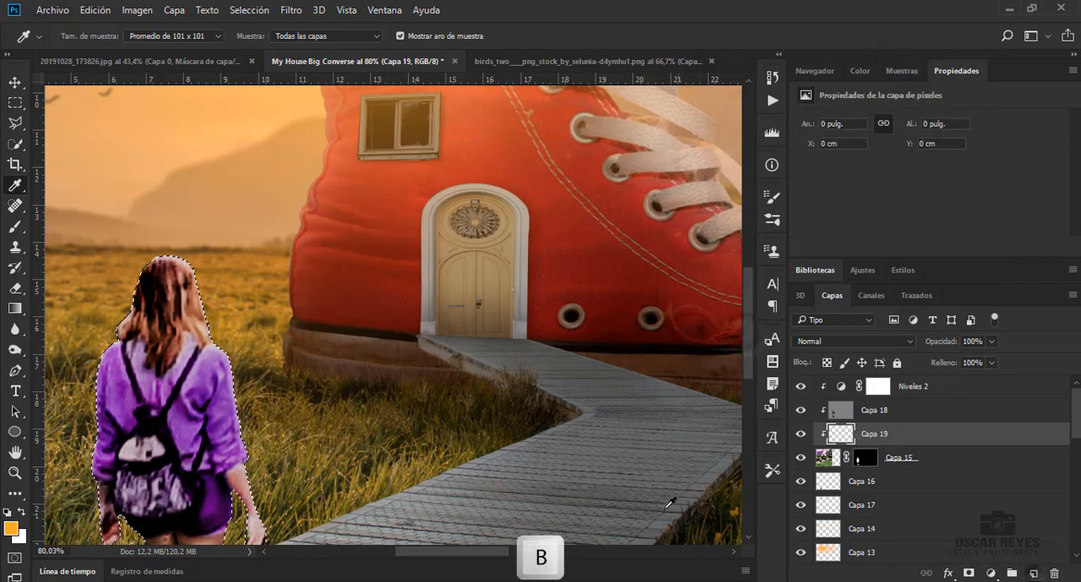
scroll(380, 338, "down", 2)
key("b")
right_click(137, 200)
mouse_move(132, 181)
left_mouse_down()
mouse_move(111, 216)
mouse_move(112, 200)
mouse_move(75, 309)
mouse_move(75, 405)
left_mouse_up()
left_click_drag(222, 224, 253, 291)
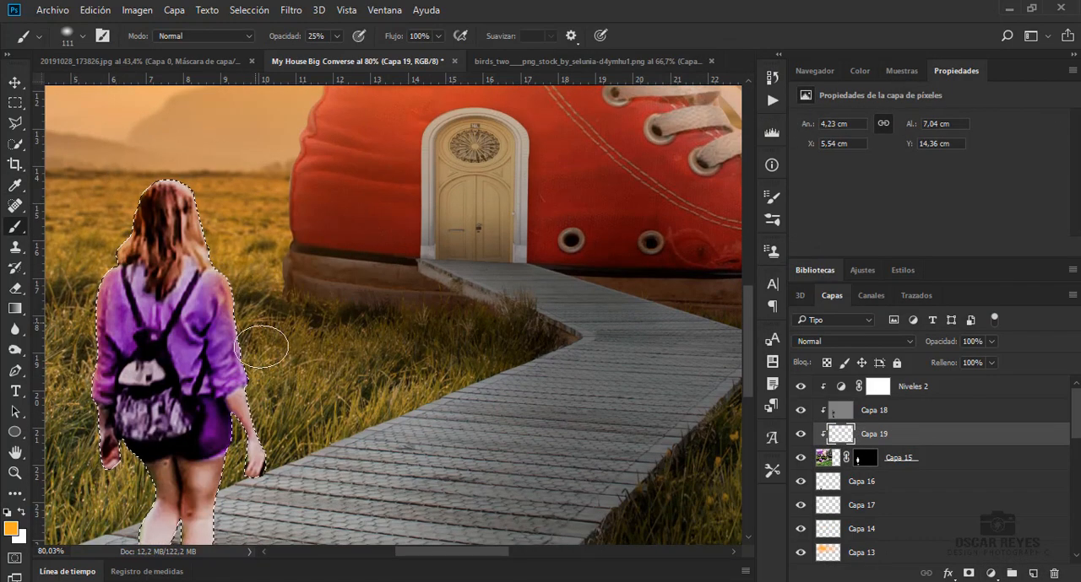
Paint orange light on the woman's legs, hands and hair edges, reducing the brush to 64 px, and deselect
scroll(262, 346, "down", 3)
right_click(387, 382)
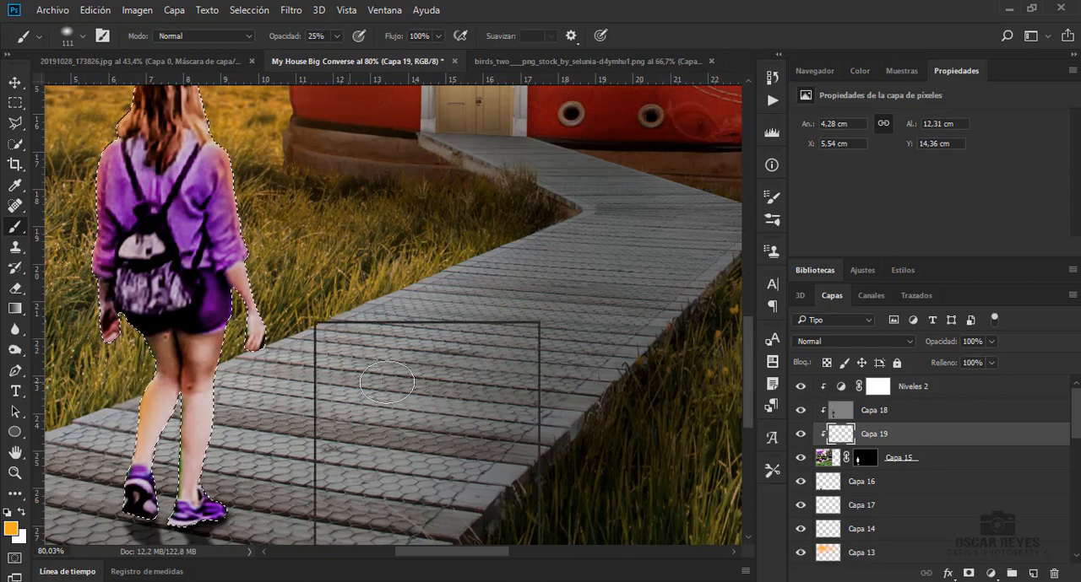
left_click_drag(436, 361, 426, 360)
key("Return")
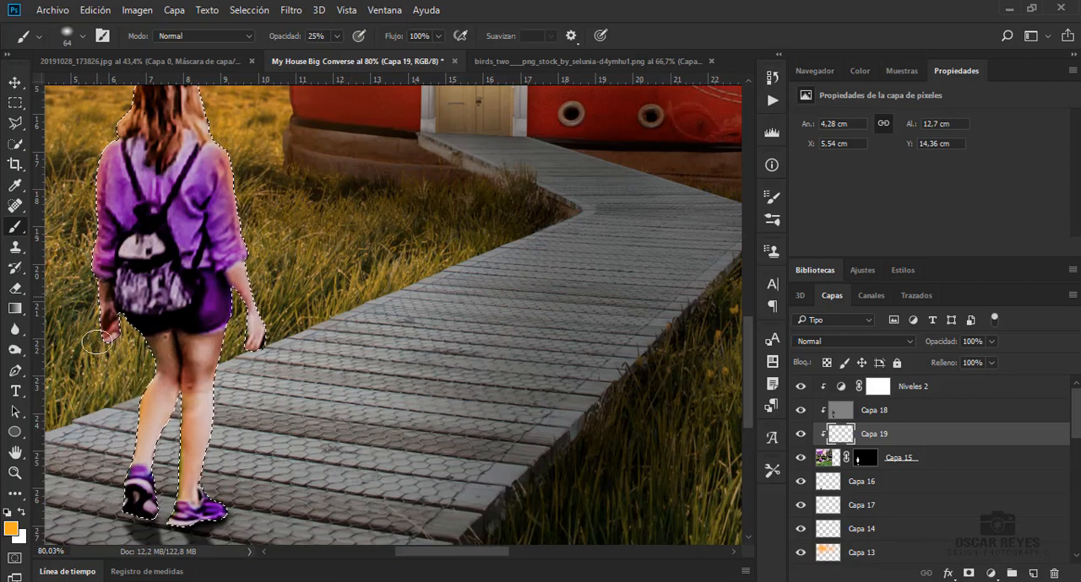
scroll(158, 116, "up", 2)
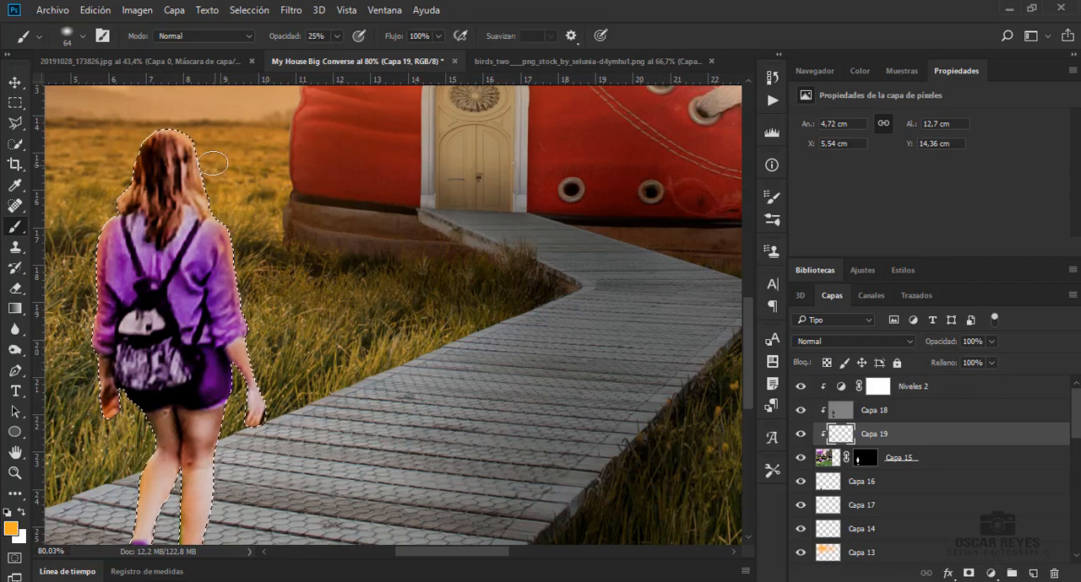
scroll(140, 120, "down", 2)
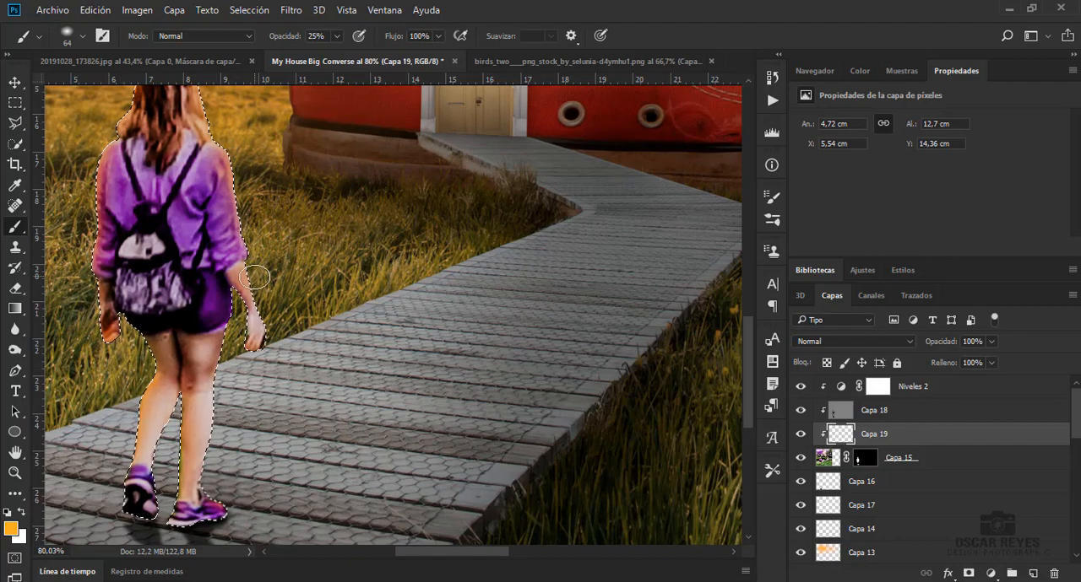
key("ctrl+d")
key("ctrl+0")
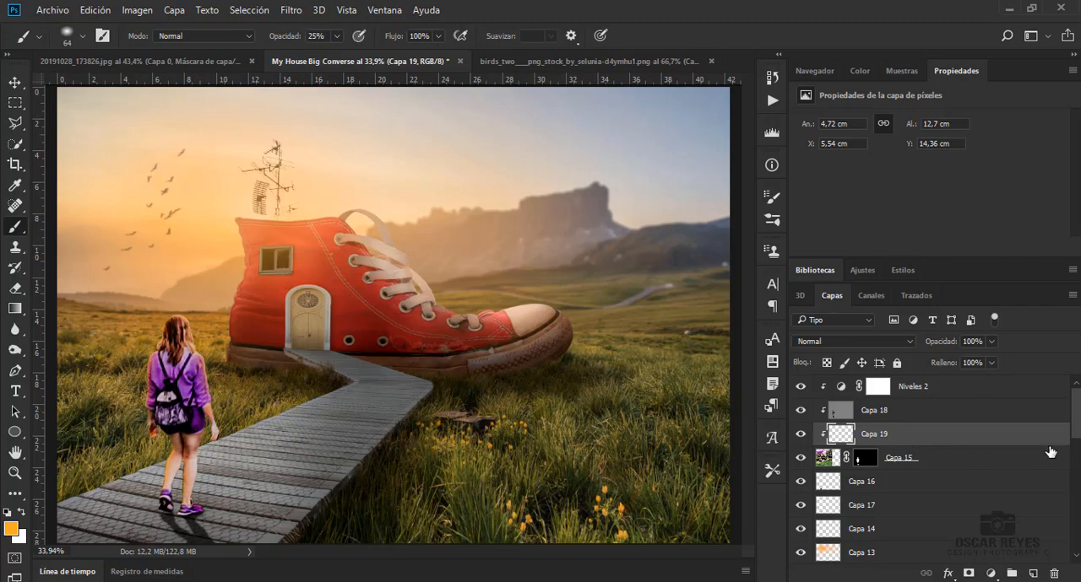
Add a new layer above Niveles 2 and darken the grass right of the boardwalk with a soft 1102 px black brush at 10% opacity
left_click(1020, 389)
left_click(1032, 575)
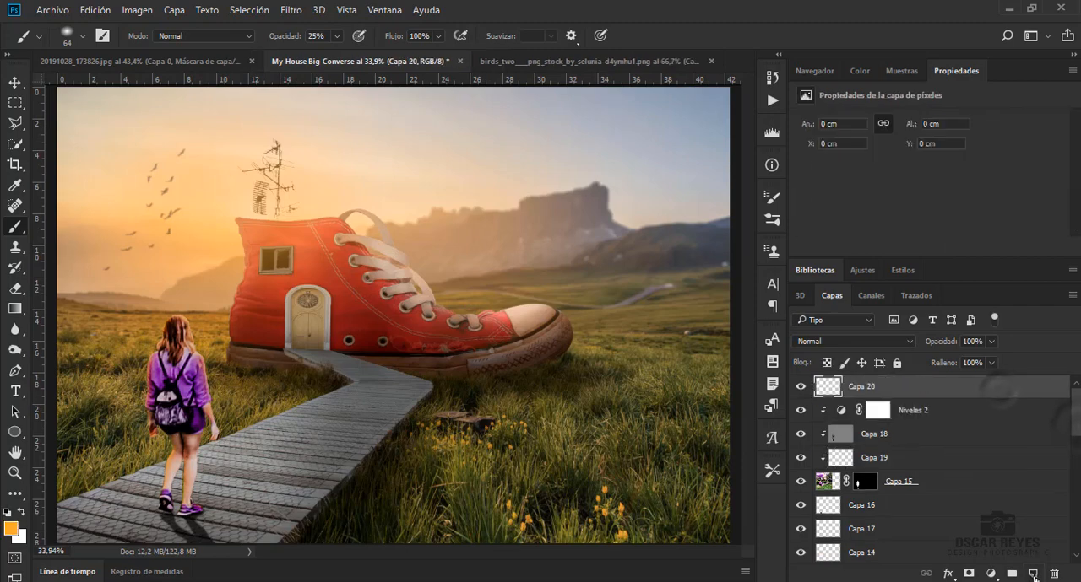
right_click(390, 356)
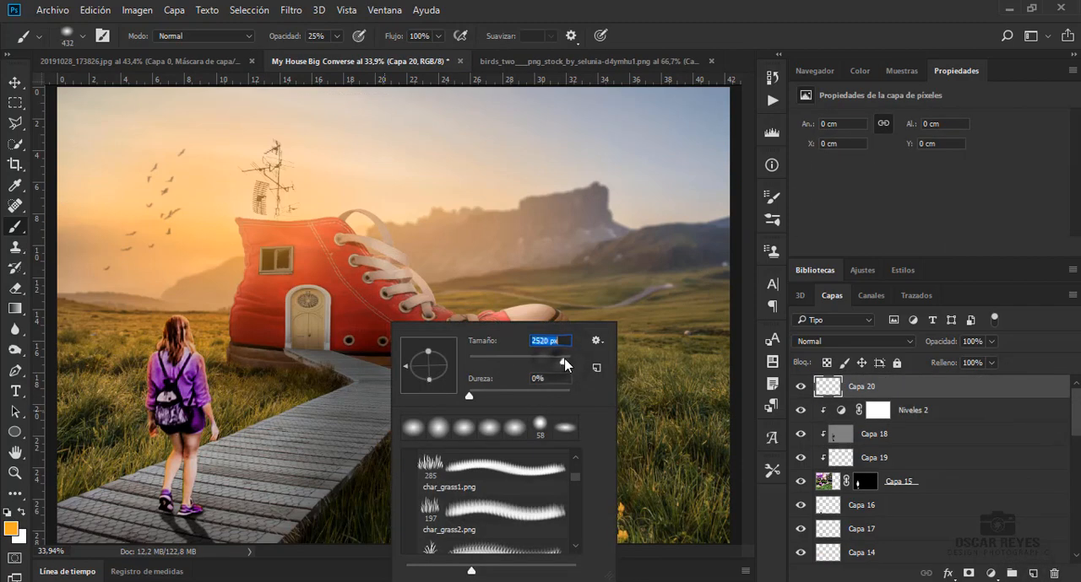
left_click_drag(567, 356, 561, 361)
left_click(379, 498)
left_click(7, 513)
left_click(337, 36)
left_click(327, 53)
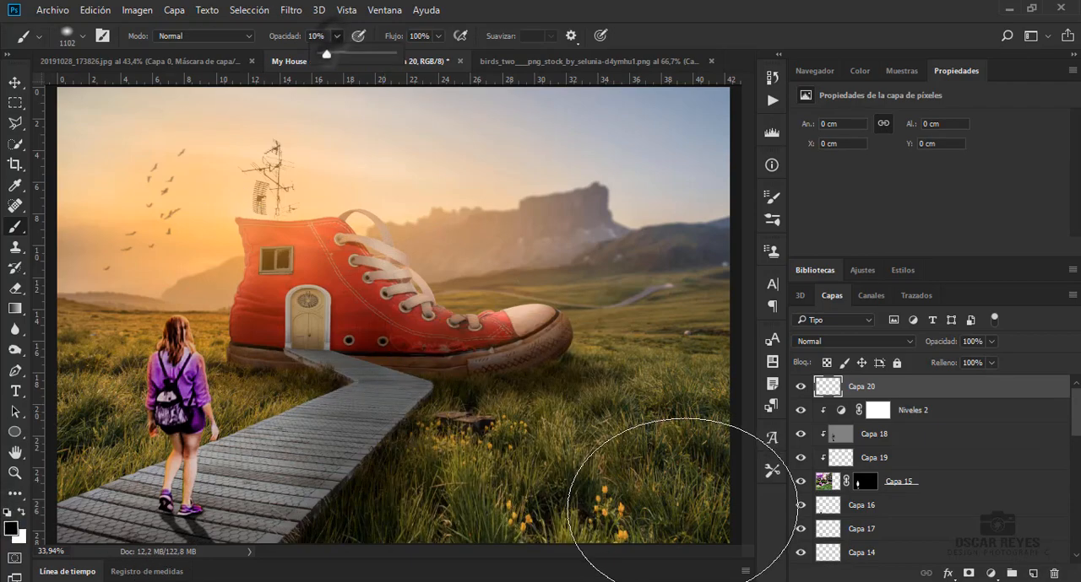
left_click_drag(682, 510, 610, 565)
left_click_drag(484, 541, 683, 514)
mouse_move(384, 537)
left_mouse_down()
mouse_move(591, 514)
mouse_move(665, 477)
mouse_move(589, 538)
left_mouse_up()
scroll(586, 403, "down", 3)
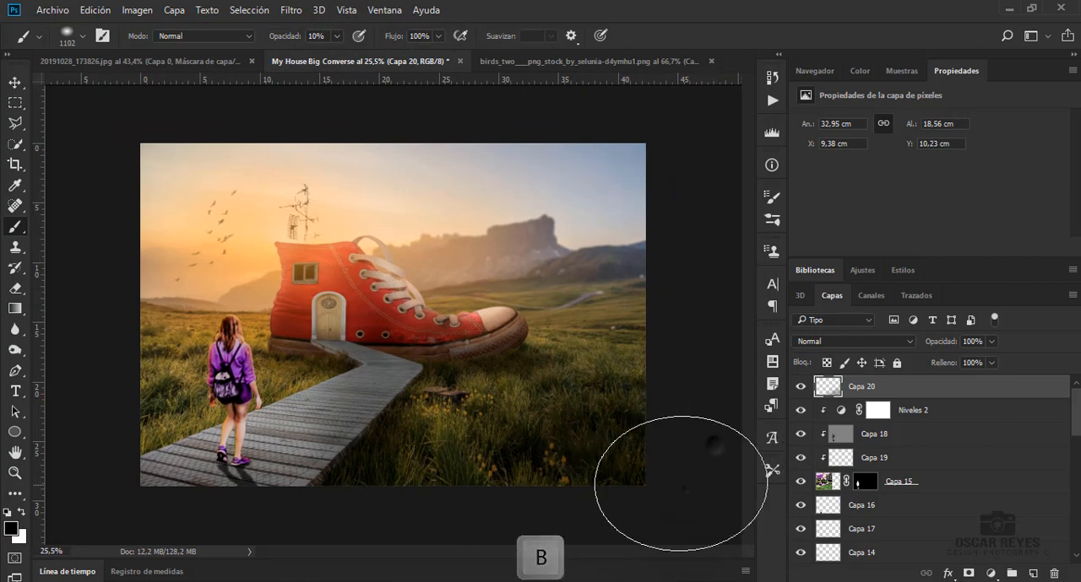
Darken the image's outer edges and lower-right corner with the black brush, and lower Capa 20's opacity to 90%
mouse_move(680, 483)
left_mouse_down()
mouse_move(694, 362)
mouse_move(348, 461)
mouse_move(287, 500)
mouse_move(75, 483)
mouse_move(134, 464)
mouse_move(232, 530)
mouse_move(117, 516)
mouse_move(429, 541)
mouse_move(81, 408)
mouse_move(399, 443)
mouse_move(739, 203)
mouse_move(699, 176)
left_mouse_up()
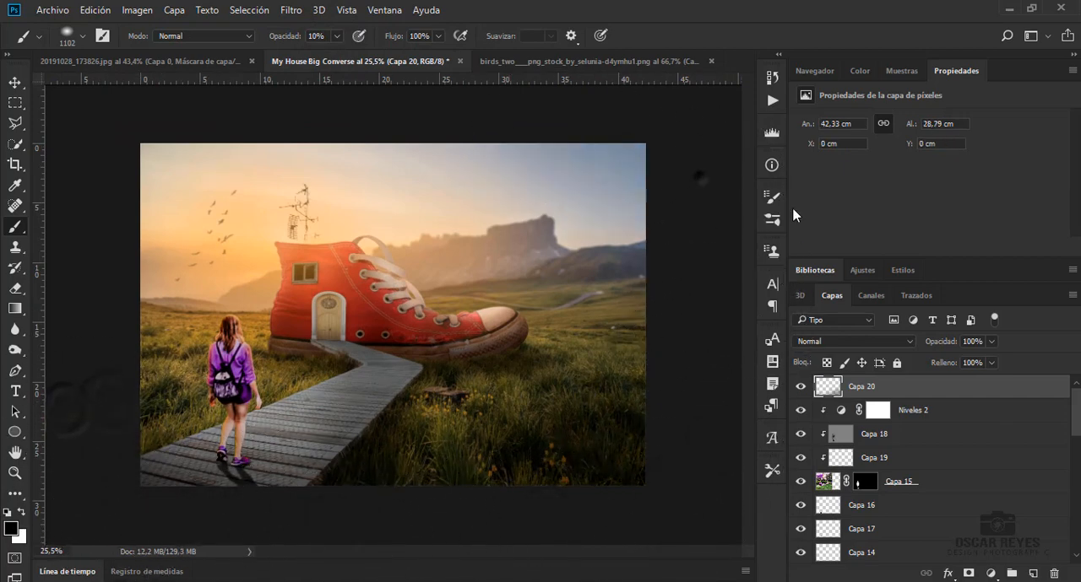
mouse_move(704, 347)
left_mouse_down()
mouse_move(681, 469)
mouse_move(436, 495)
mouse_move(493, 422)
mouse_move(600, 518)
left_mouse_up()
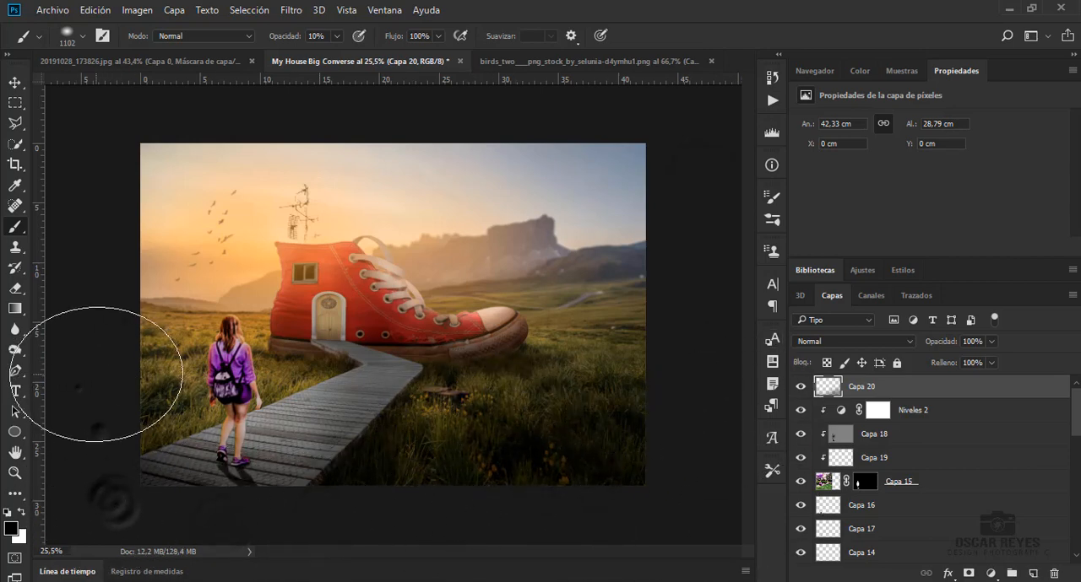
mouse_move(524, 444)
left_mouse_down()
mouse_move(702, 498)
mouse_move(518, 496)
mouse_move(649, 481)
mouse_move(656, 376)
mouse_move(662, 533)
left_mouse_up()
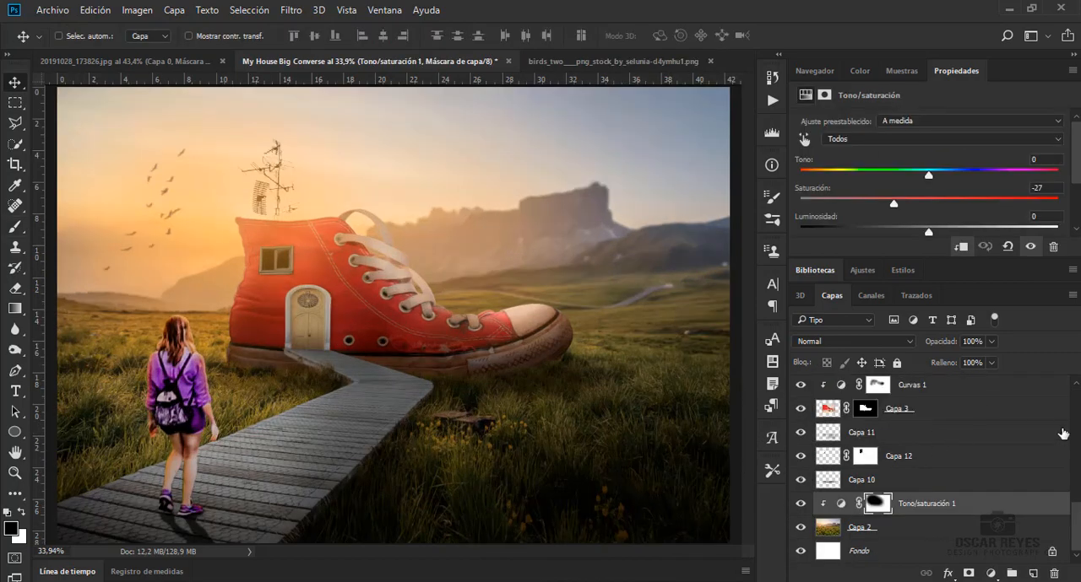
left_click_drag(1076, 521, 1078, 414)
left_click(678, 523, "ctrl")
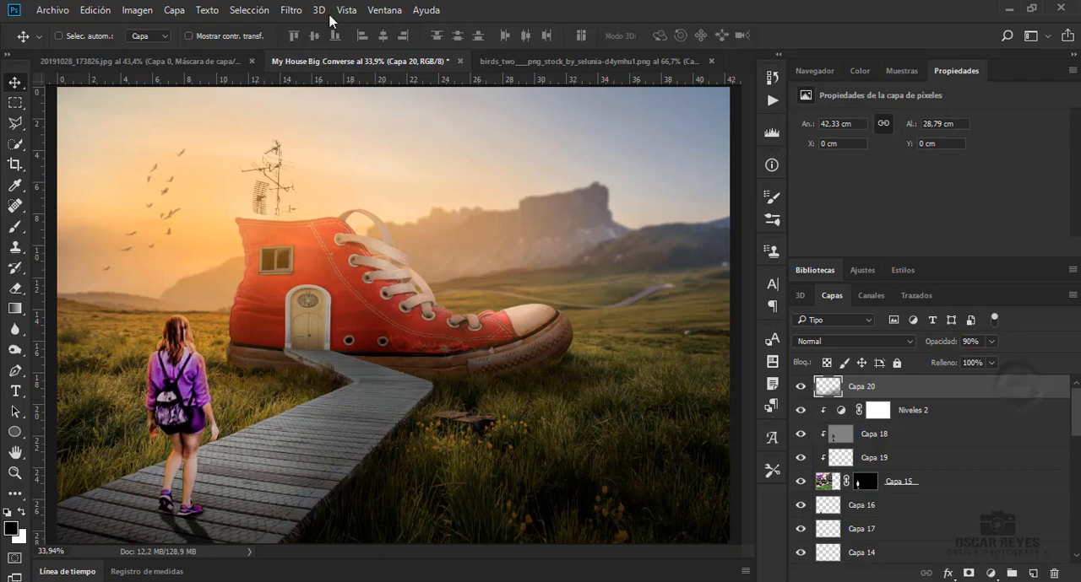
Stamp all visible layers into a new top layer and open the Camera Raw filter on it
key("ctrl+shift+alt+e")
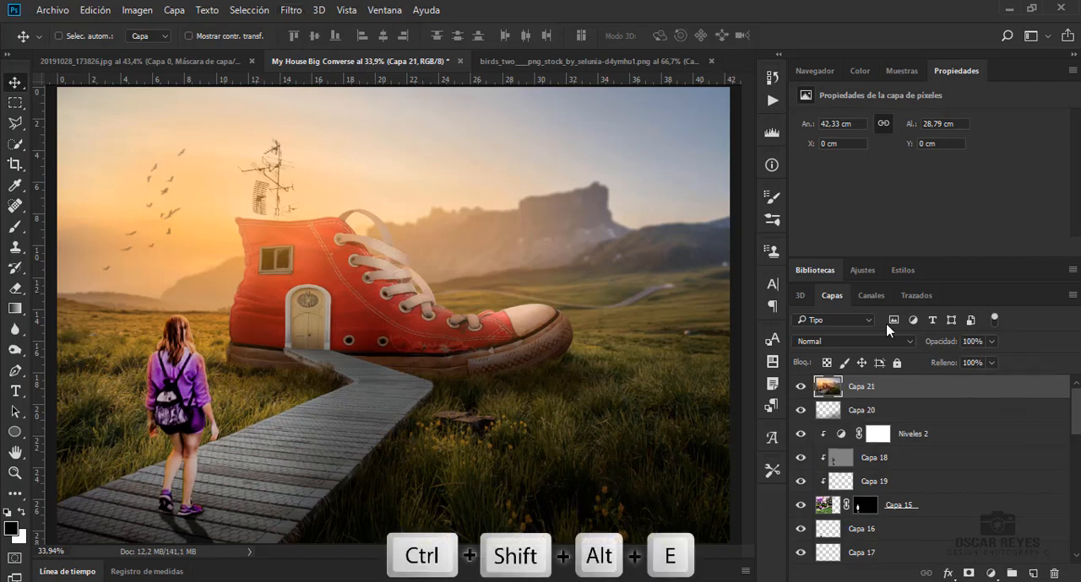
left_click(299, 14)
left_click(412, 62)
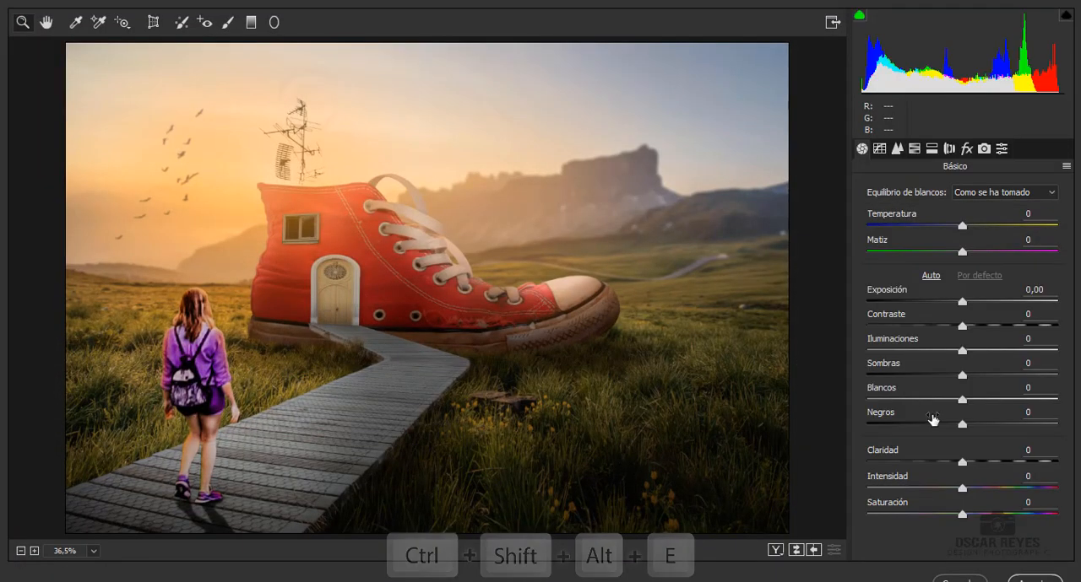
Set Claridad to +30, Negros +33, Blancos -41, Iluminaciones -18 and Sombras +25, and warm Temperatura to +6
left_click_drag(961, 463, 987, 463)
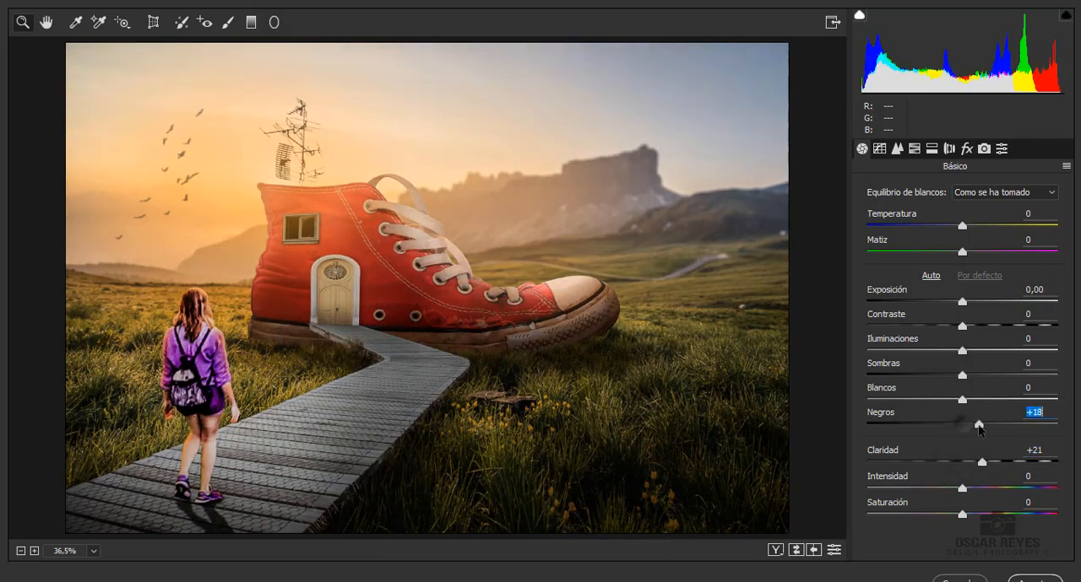
left_click_drag(978, 424, 923, 399)
left_click_drag(961, 350, 986, 377)
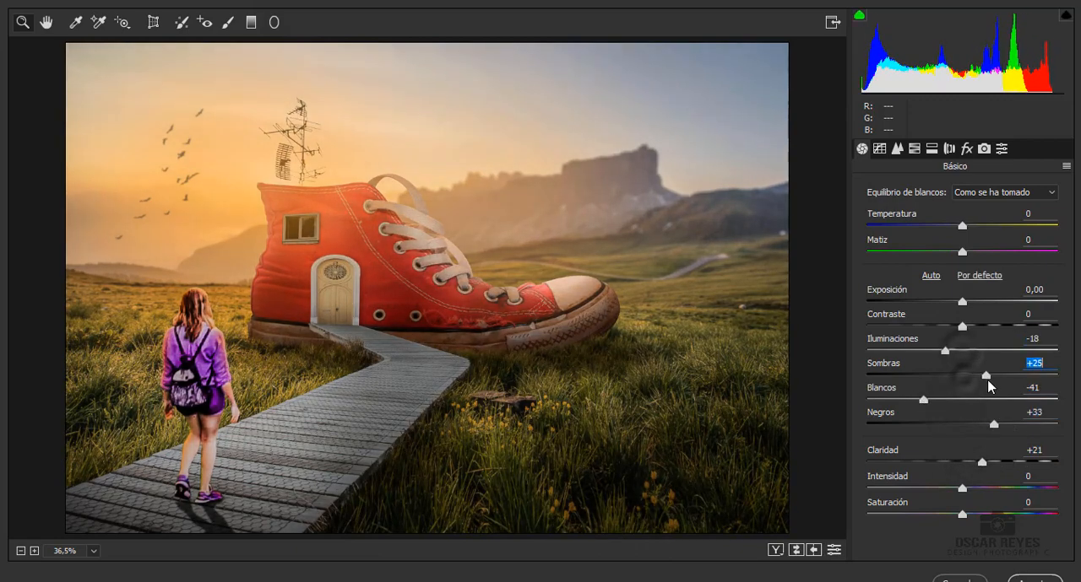
left_click(799, 551)
left_click(800, 551)
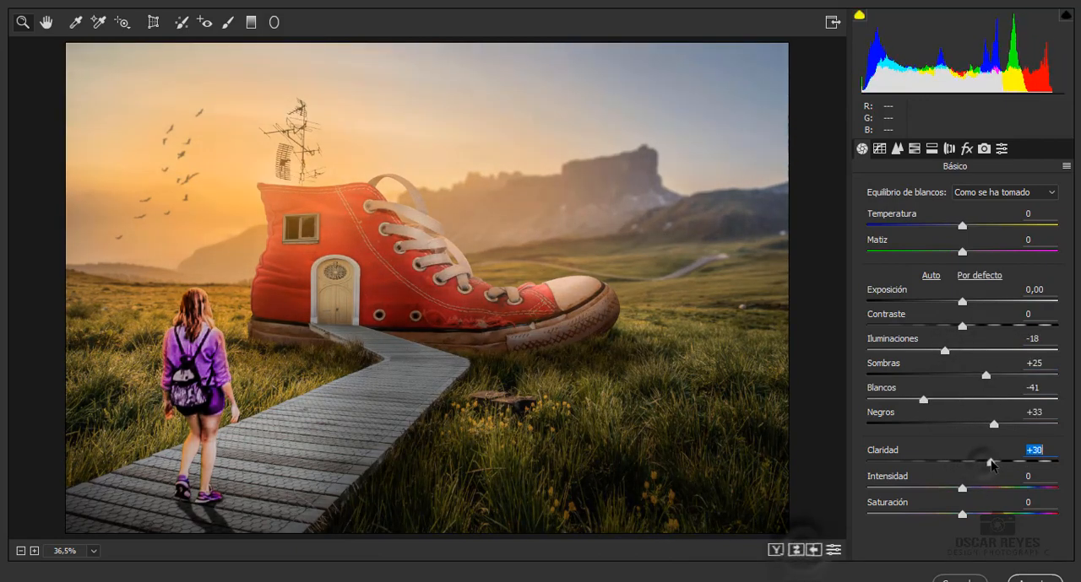
mouse_move(963, 226)
left_mouse_down()
mouse_move(991, 227)
mouse_move(970, 226)
left_mouse_up()
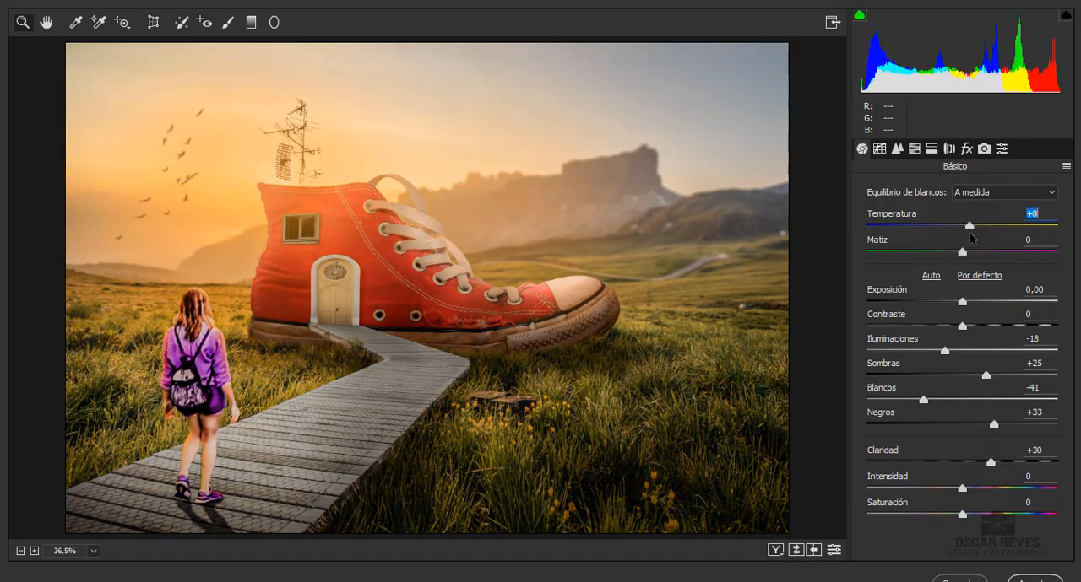
In the HSL settings, set Rojos luminance to +23, and Verdes to luminance +16, saturation -38 and hue about -24
left_click(914, 148)
left_click(983, 216)
mouse_move(961, 272)
left_mouse_down()
mouse_move(945, 272)
mouse_move(982, 272)
left_mouse_up()
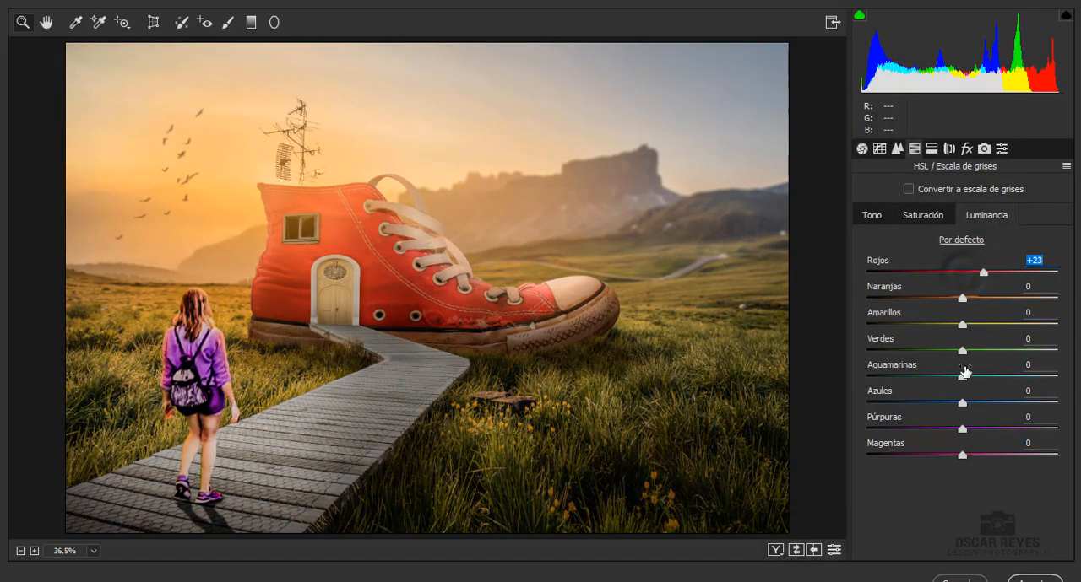
left_click(923, 216)
left_click_drag(962, 351, 959, 351)
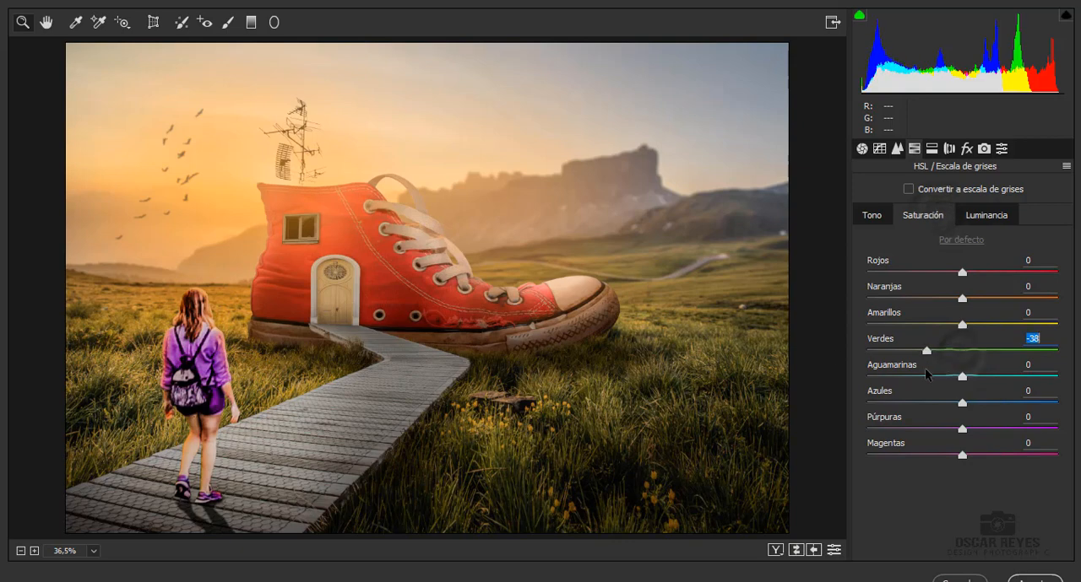
left_click(871, 216)
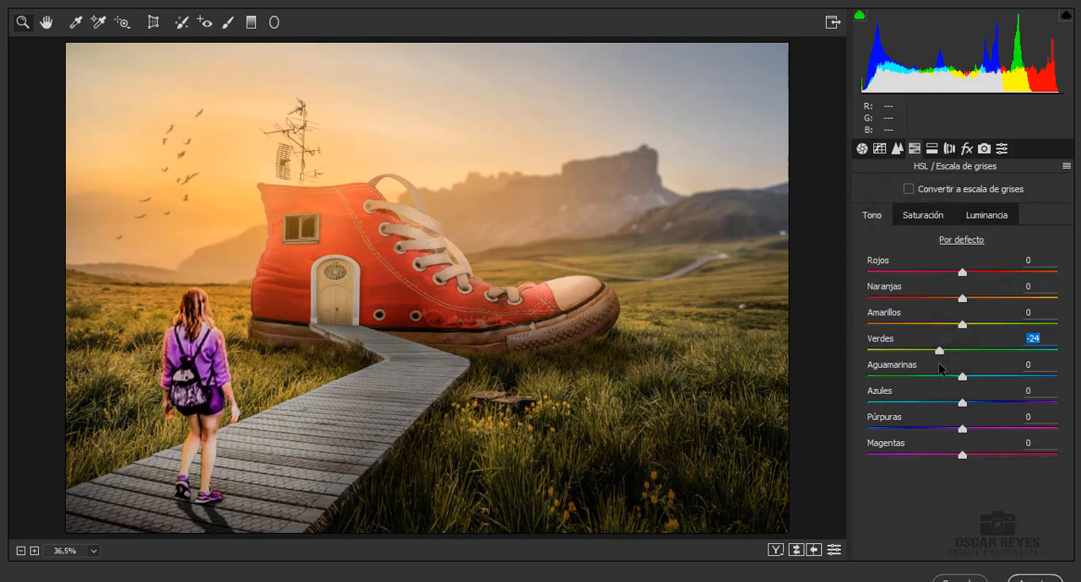
left_click(923, 215)
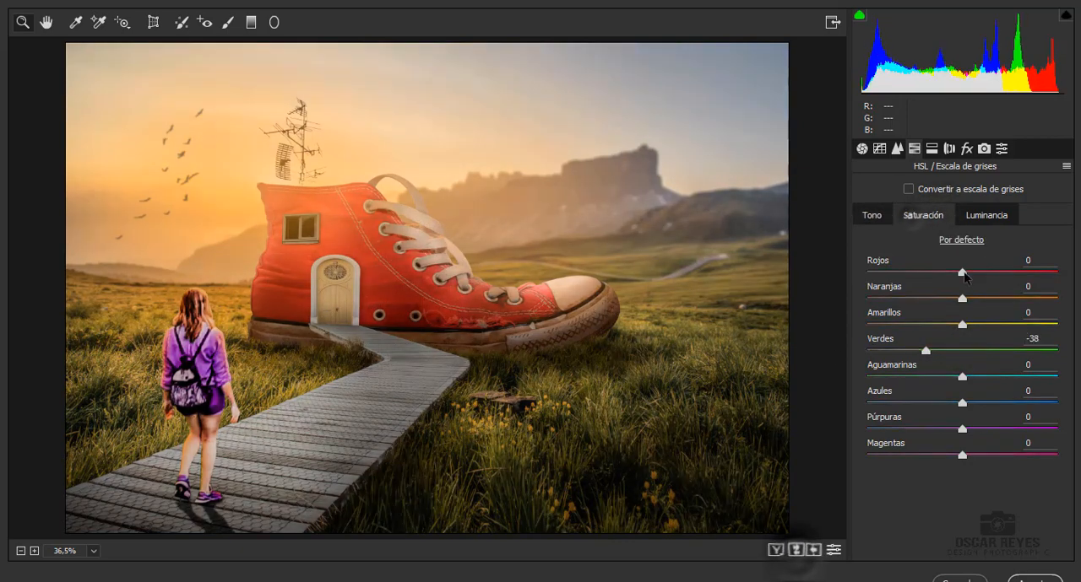
left_click_drag(961, 299, 980, 298)
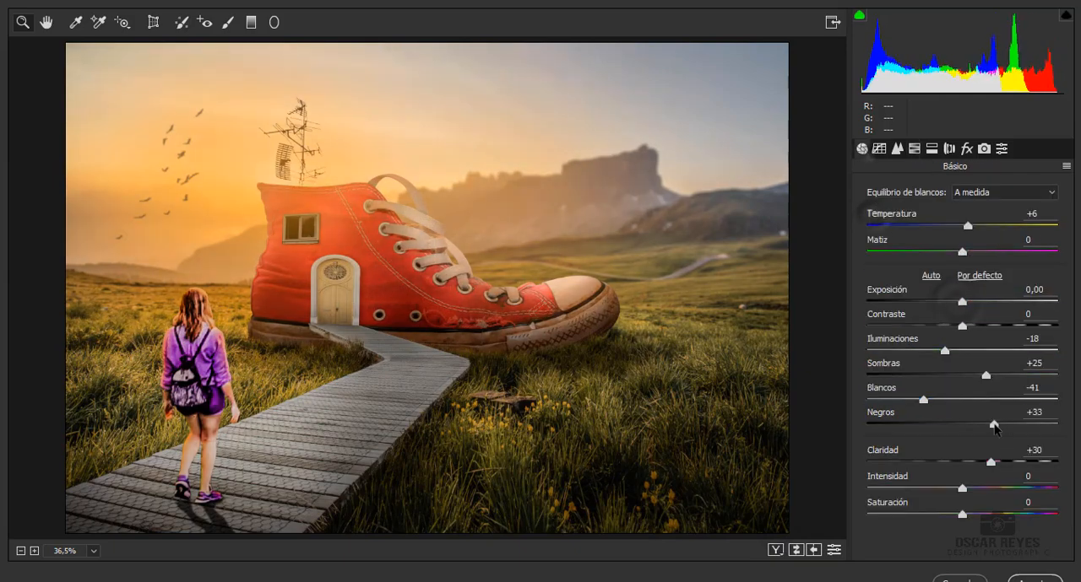
Set Negros to +58, Sombras to +40 and Claridad to +43 in the basic settings, and apply the Camera Raw filter
left_click_drag(994, 426, 1018, 426)
left_click_drag(986, 376, 999, 375)
left_click_drag(991, 462, 1023, 463)
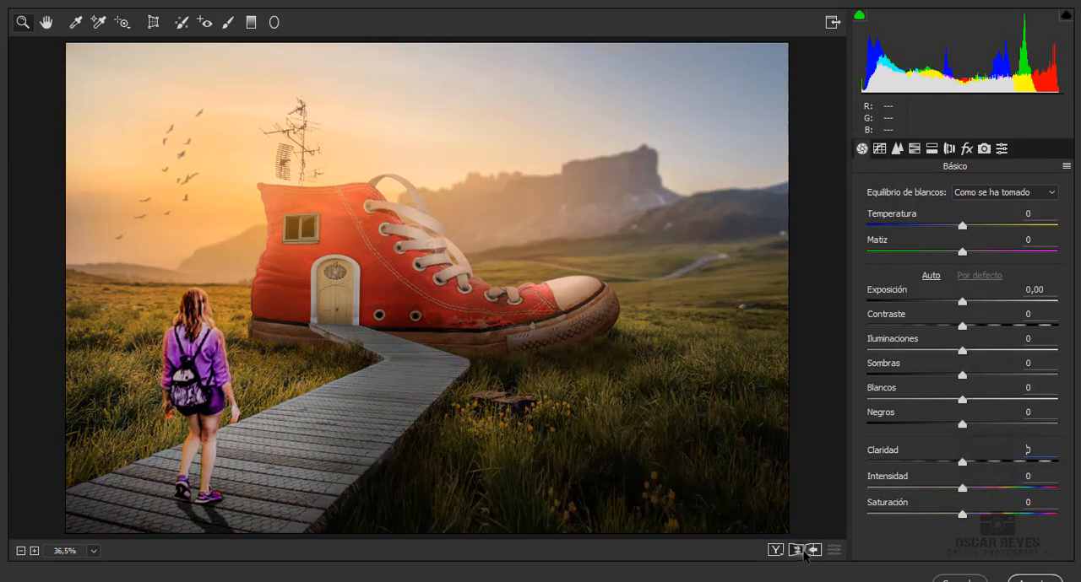
left_click(806, 551)
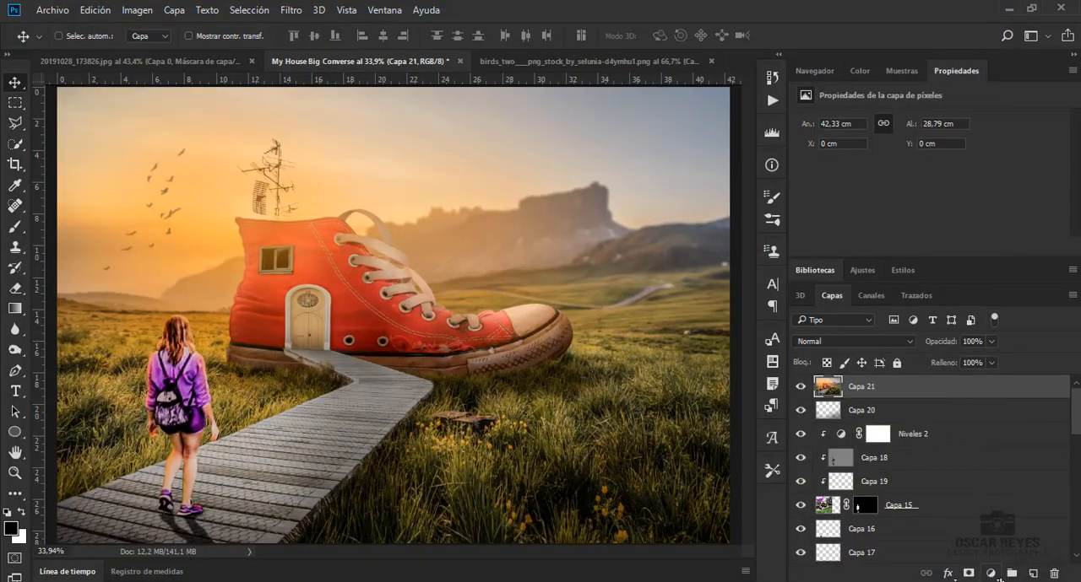
Add a Niveles adjustment layer above Capa 21, raising the blue channel's output black level and lowering its output white level
left_click(990, 574)
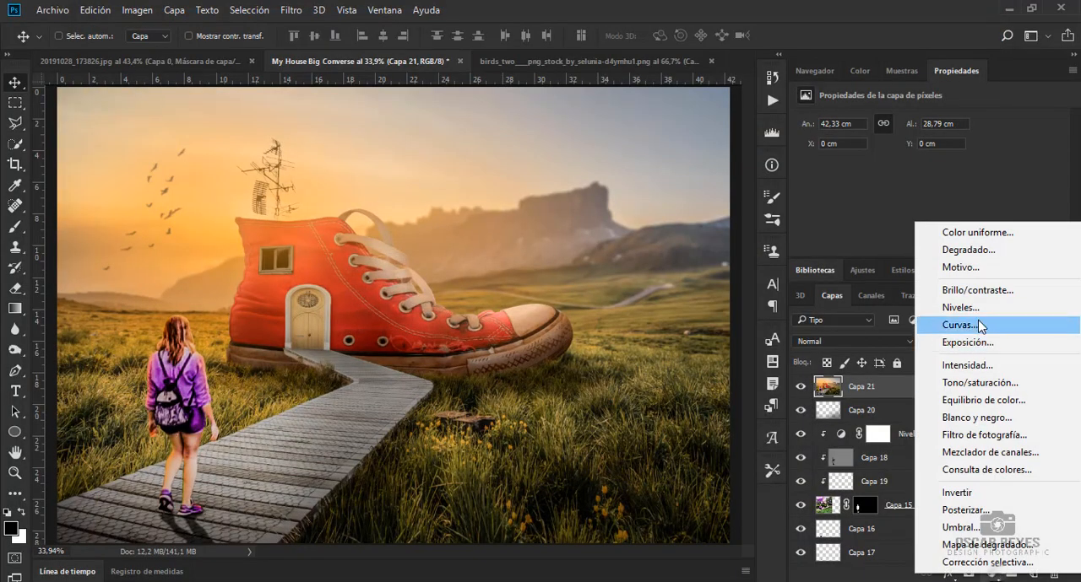
left_click(970, 318)
scroll(884, 191, "down", 1)
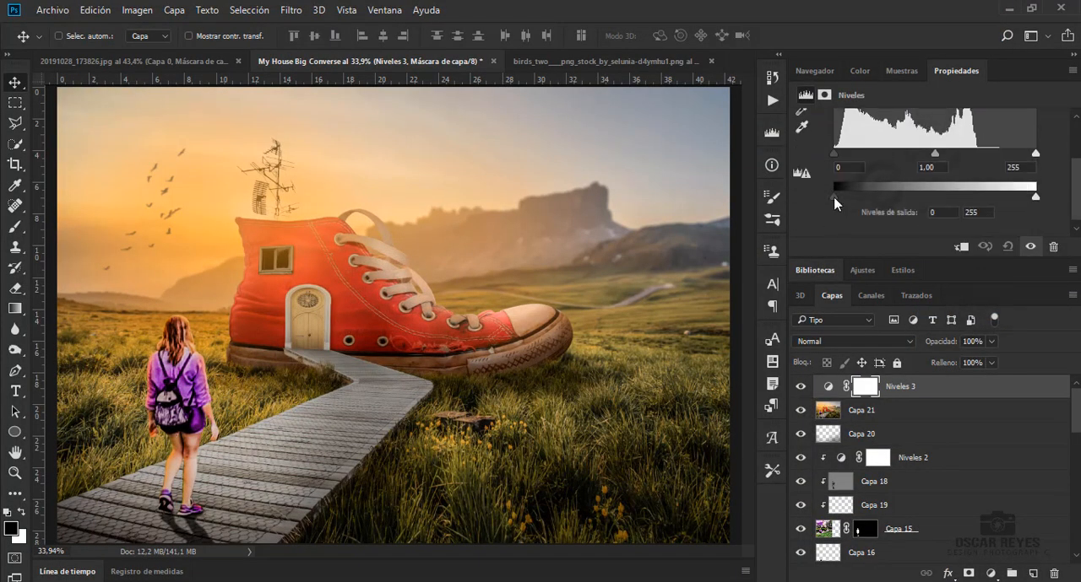
left_click_drag(834, 197, 849, 200)
left_click_drag(1035, 196, 1006, 207)
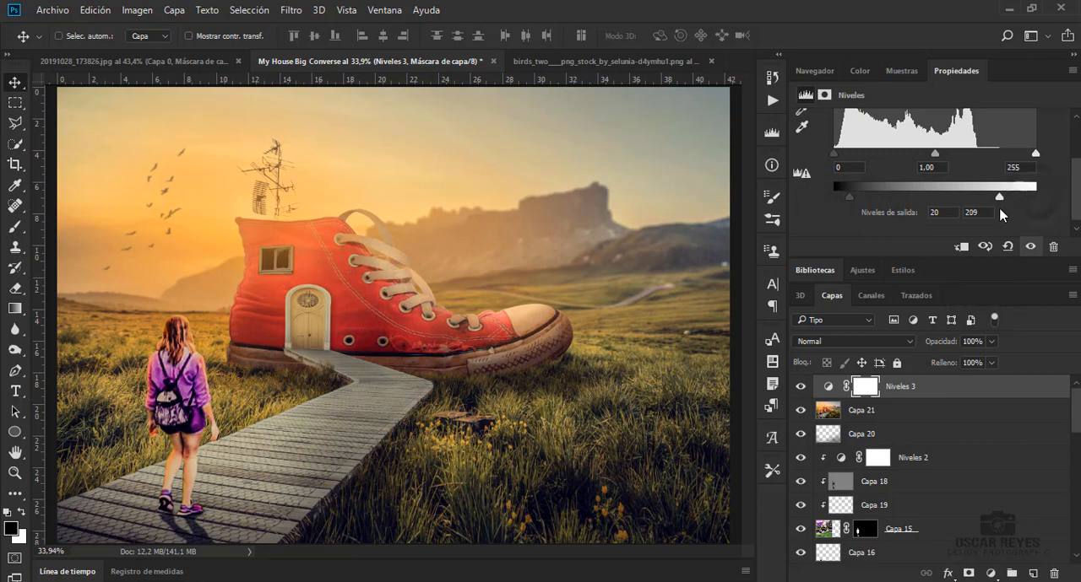
Fine-tune the other color channels of Niveles 3, slightly raising the output black level and lowering the output white level
scroll(855, 190, "up", 2)
left_click(878, 121)
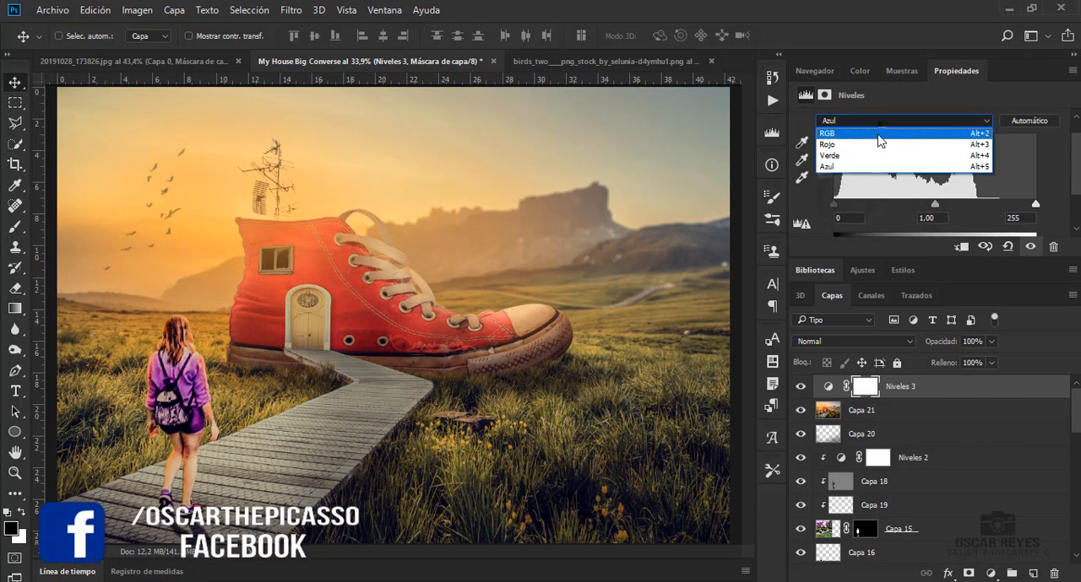
left_click(862, 154)
scroll(844, 191, "down", 1)
scroll(843, 193, "down", 1)
left_click_drag(835, 196, 849, 196)
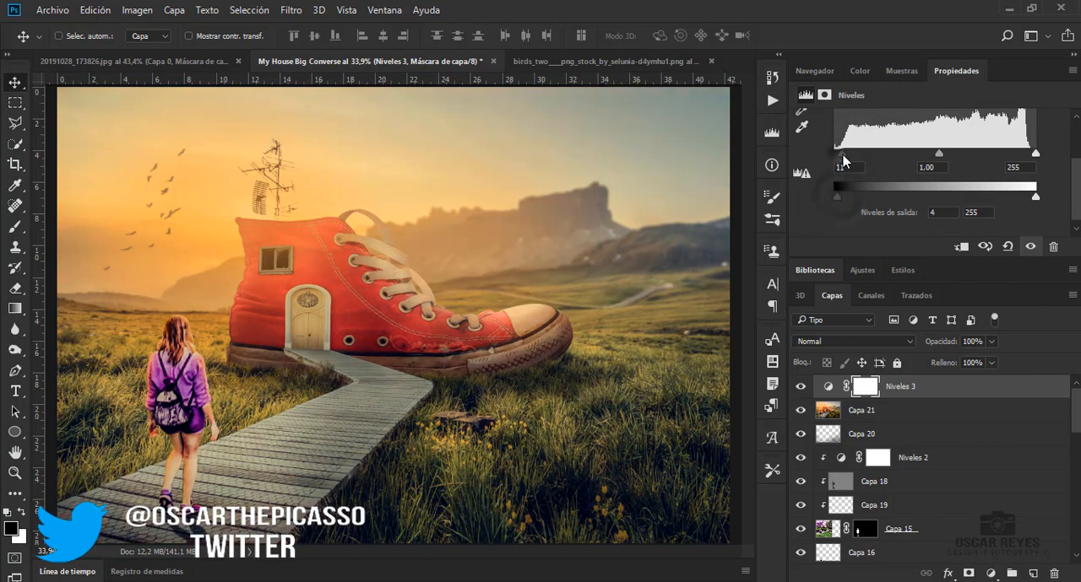
left_click_drag(845, 160, 834, 158)
left_click_drag(1035, 197, 1021, 199)
left_click(952, 396)
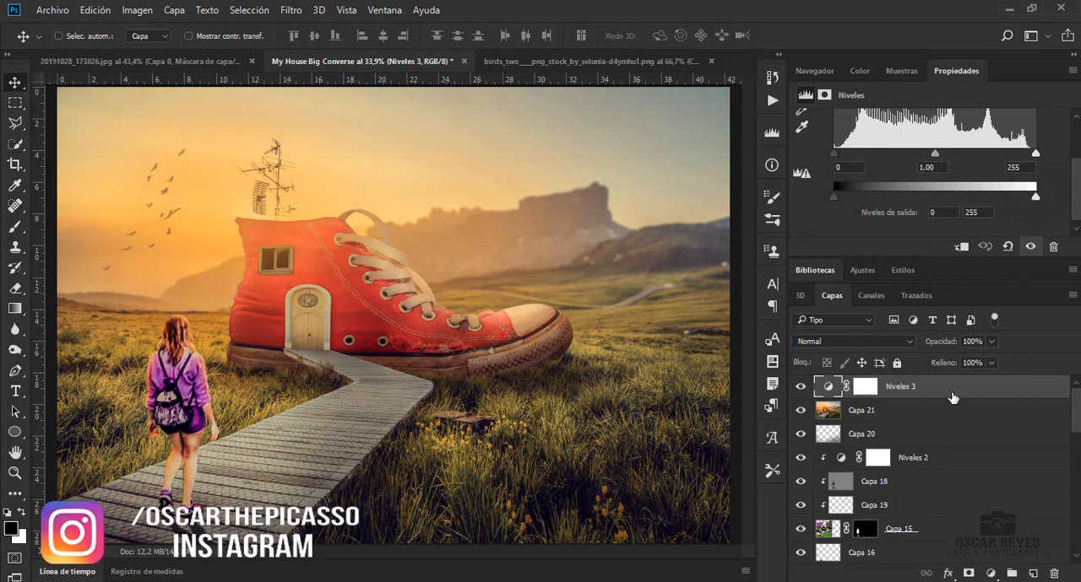
Apply a Camera Raw filter to Capa 21 with a post-crop vignette (Viñetas posteriores al recorte) Cantidad of -26
left_click(907, 410)
left_click(290, 10)
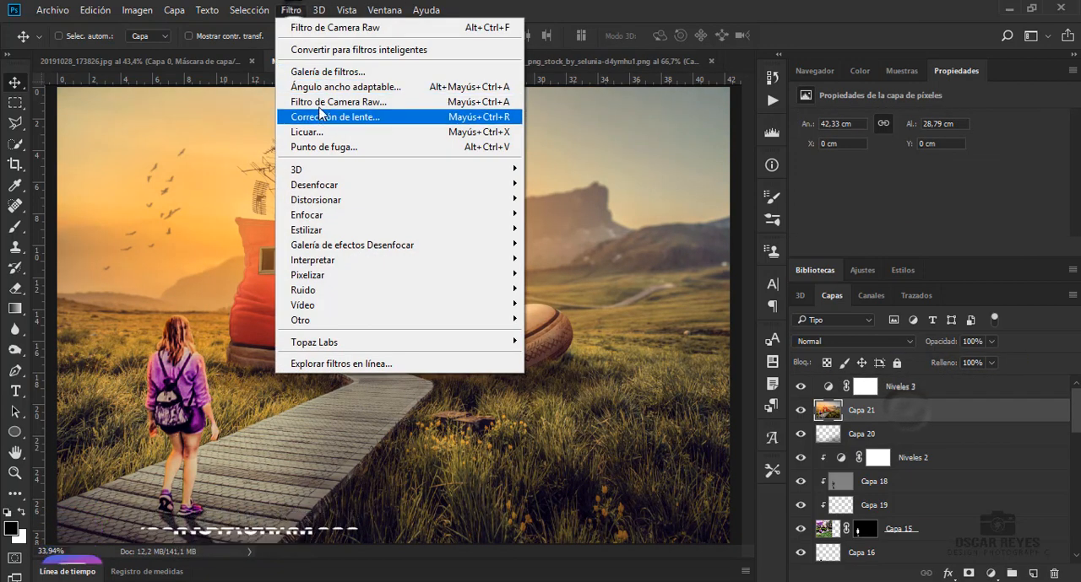
left_click(332, 102)
left_click(967, 149)
left_click_drag(962, 412, 937, 411)
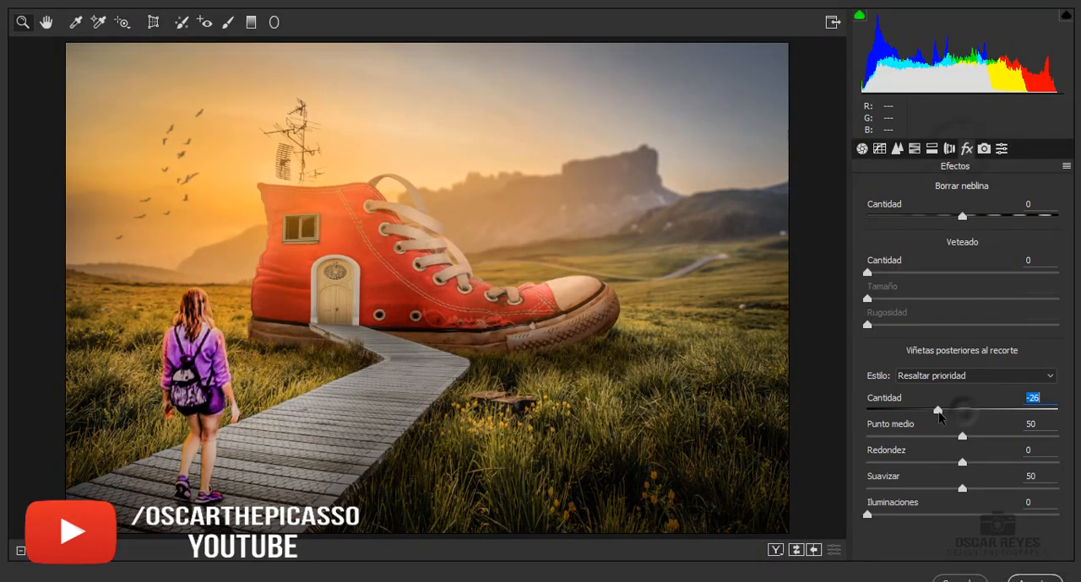
key("Return")
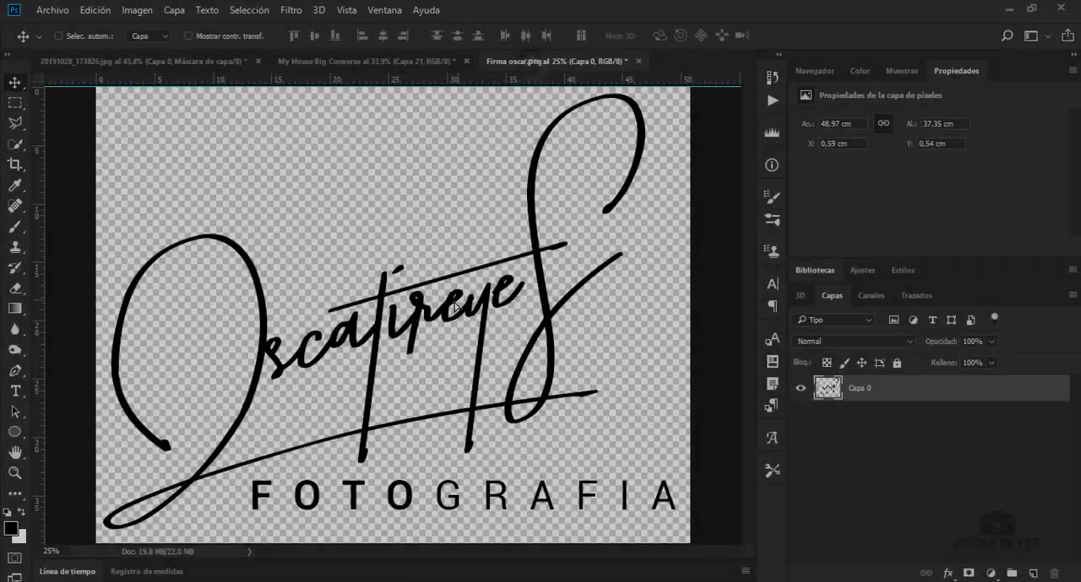
Bring the signature image into the composite, scale it to about 3.5 × 2.7 cm and place it in the image's lower-left corner
mouse_move(470, 258)
left_mouse_down()
mouse_move(404, 67)
mouse_move(386, 78)
mouse_move(422, 295)
left_mouse_up()
key("ctrl+t")
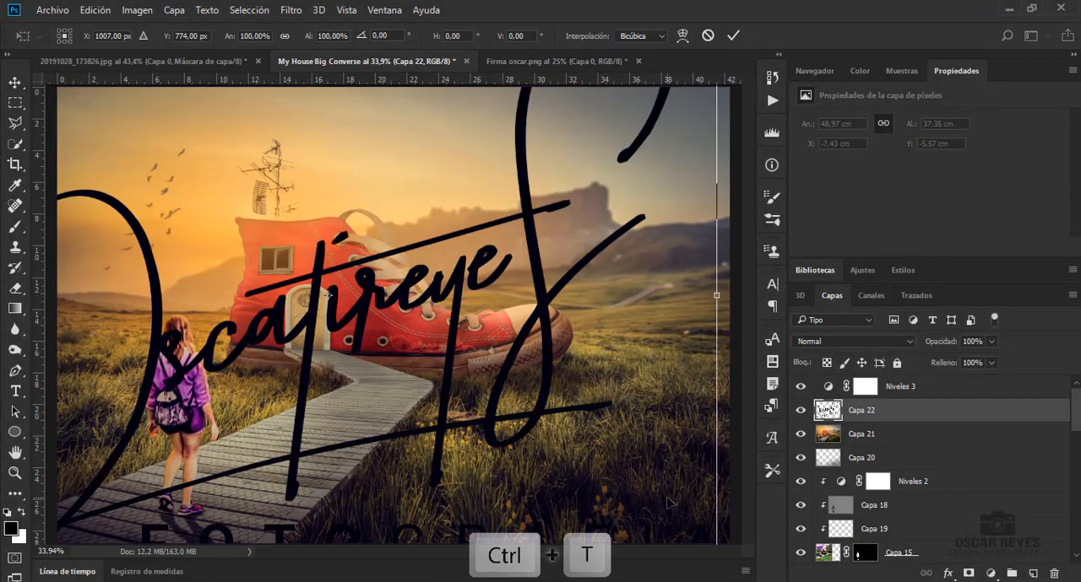
key("ctrl+0")
left_click_drag(660, 542, 368, 351)
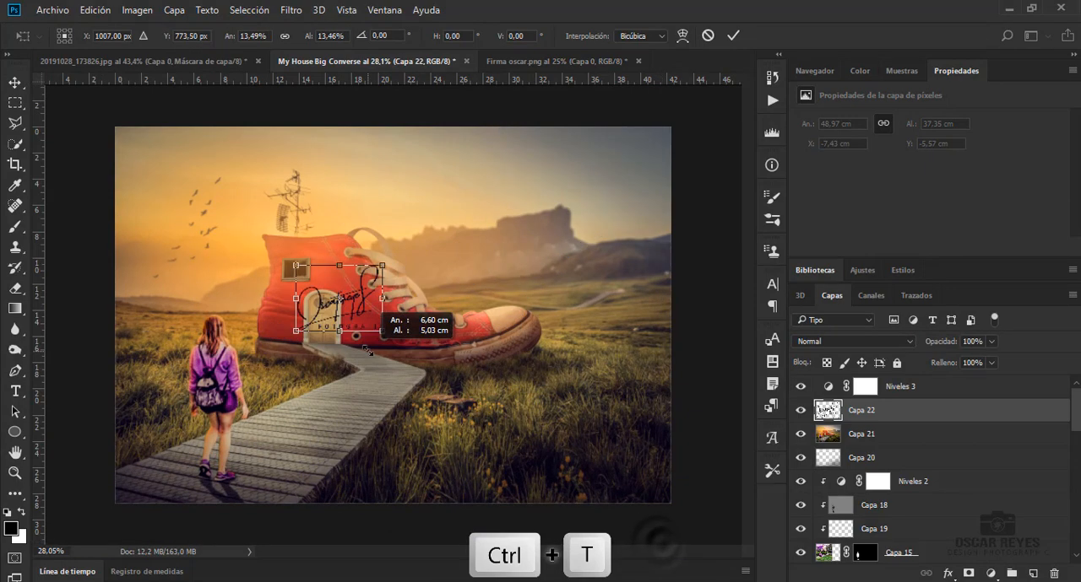
key("Return")
left_click_drag(337, 304, 145, 488)
Invert the signature's color to white and move its layer, Capa 22, above Niveles 3
key("ctrl+i")
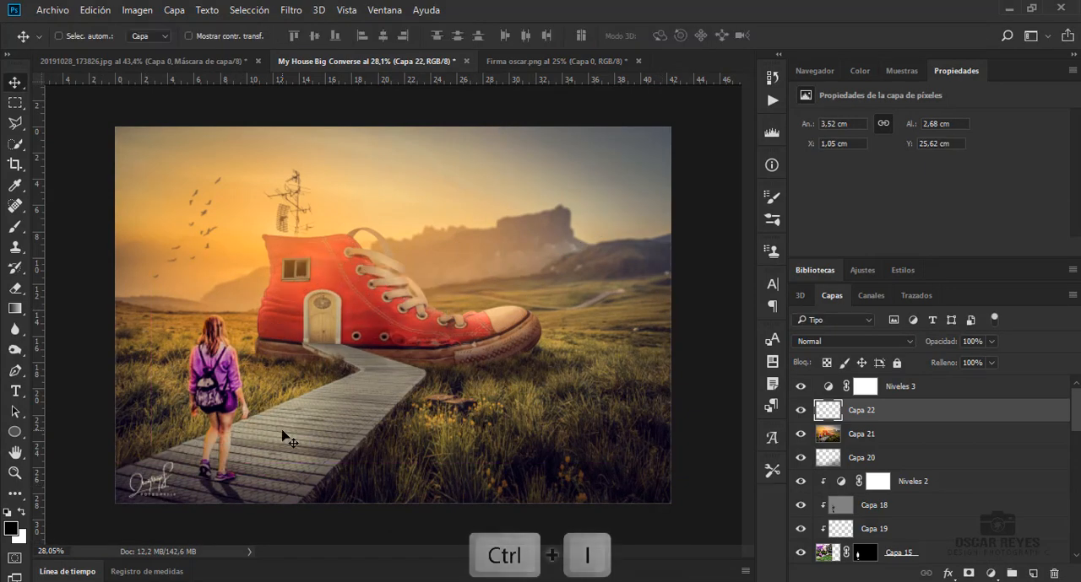
left_click_drag(996, 412, 993, 382)
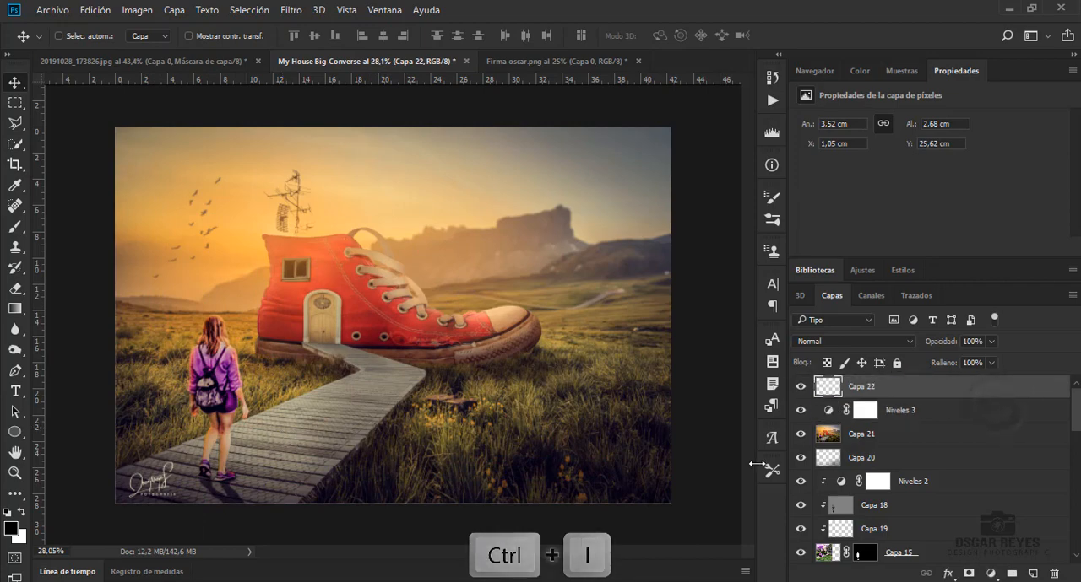
key("ctrl+0")
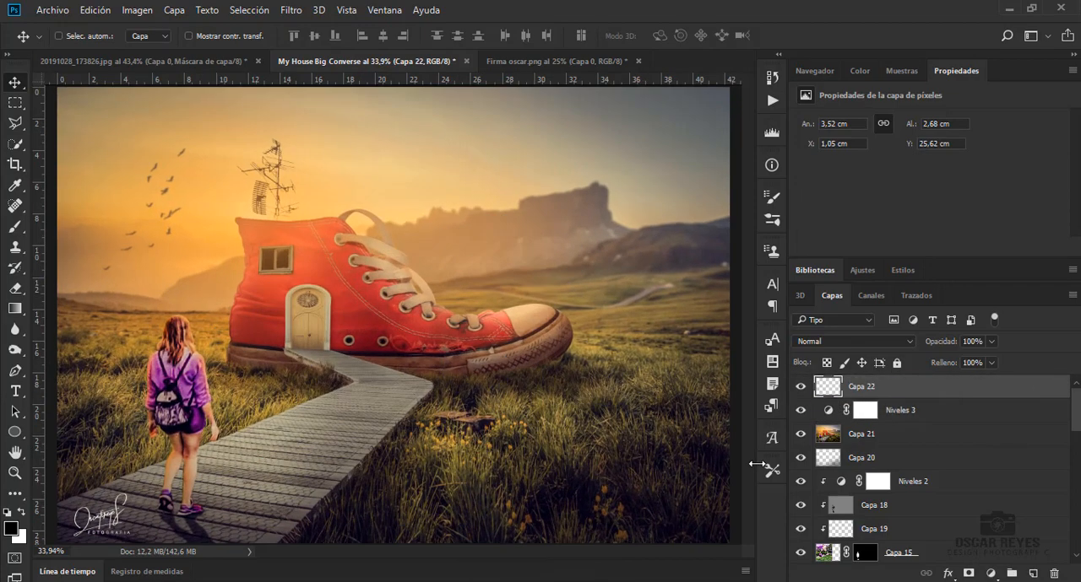